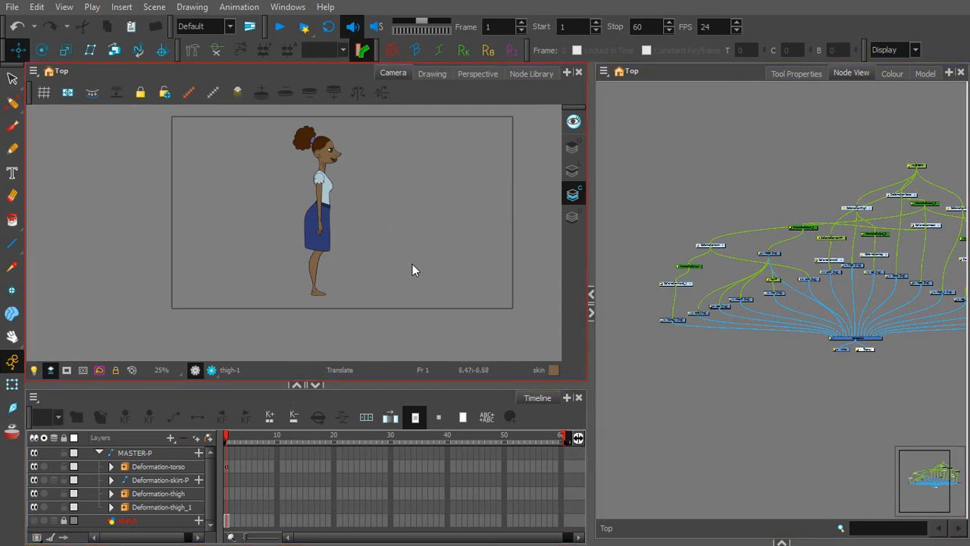
- Play the scene from frame 1 to examine how long the character's drawings stay exposed
scroll(402, 223, up, 1)
drag(402, 223, 343, 279)
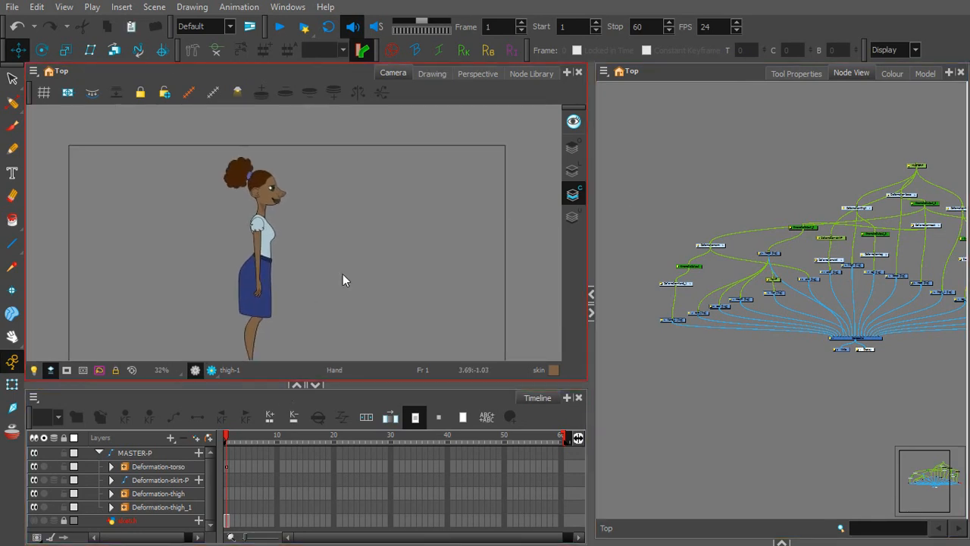
scroll(346, 272, up, 1)
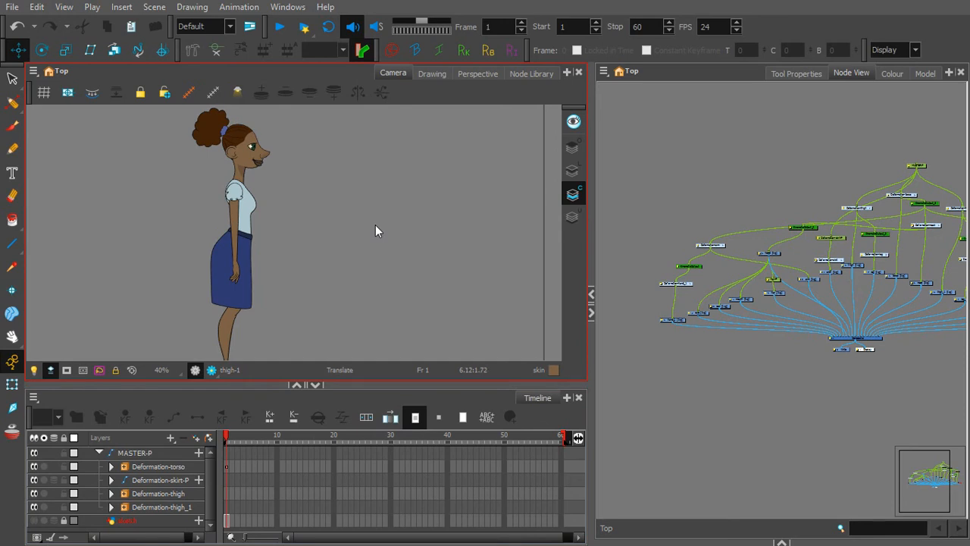
click(231, 438)
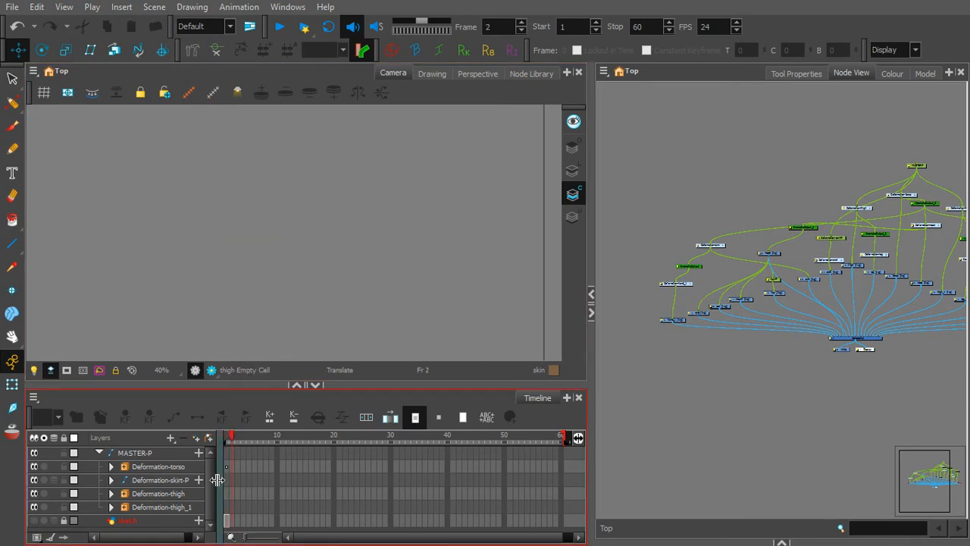
click(229, 437)
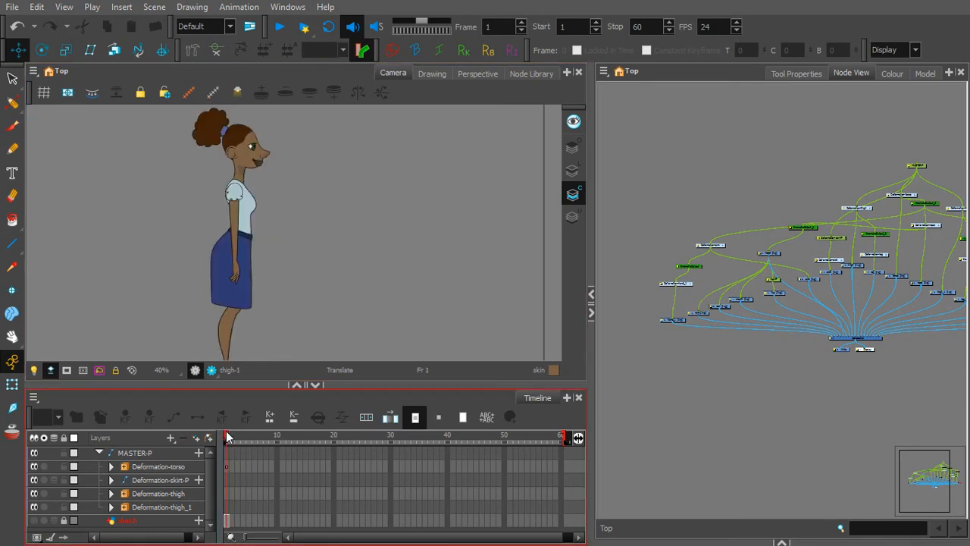
key(Return)
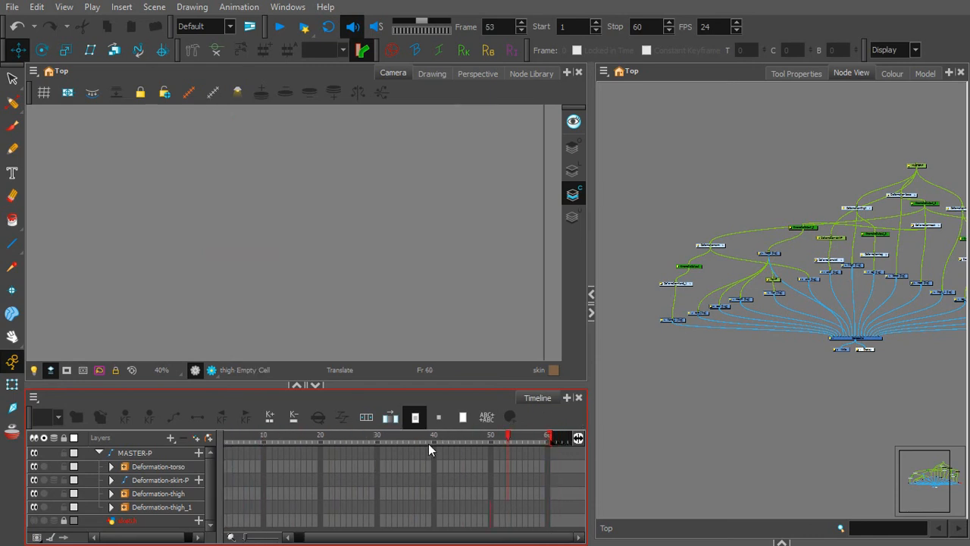
- Collapse the MASTER-P layer hierarchy and extend its exposure to frame 60
click(100, 452)
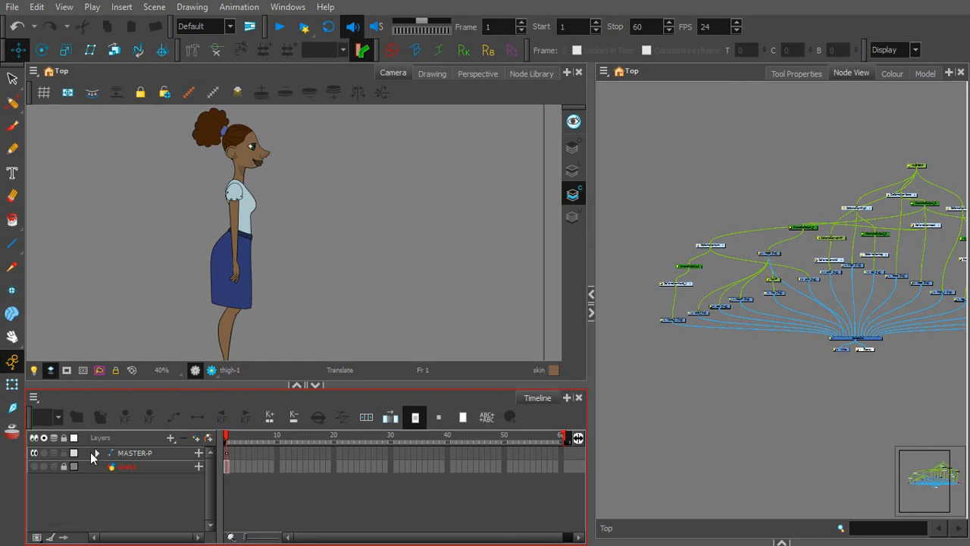
click(562, 454)
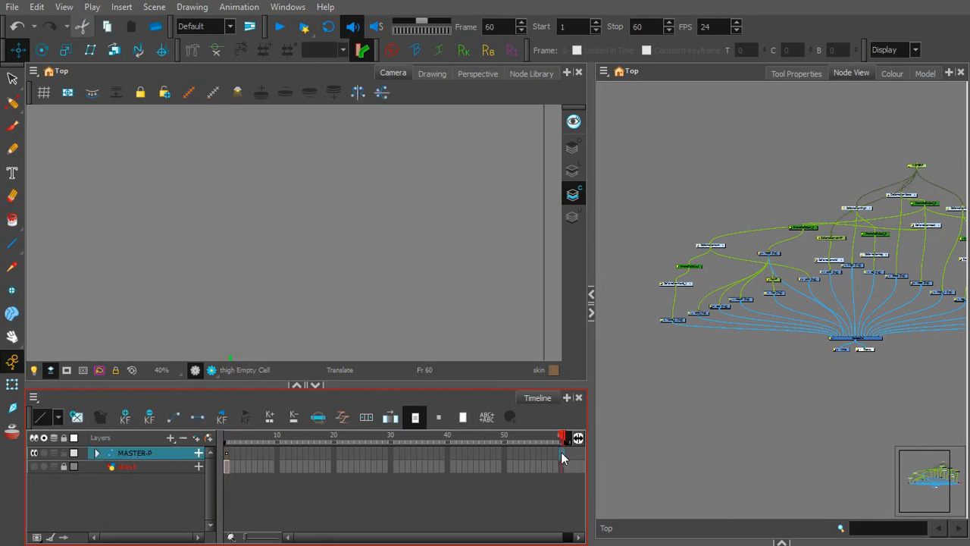
key(F5)
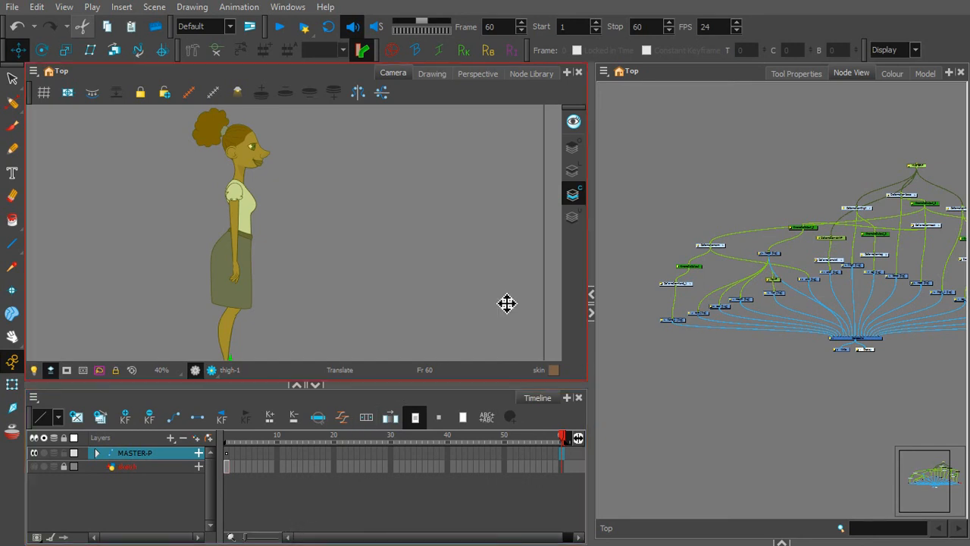
- Leave full screen to launch the QiPress input display, and return to full screen
click(64, 7)
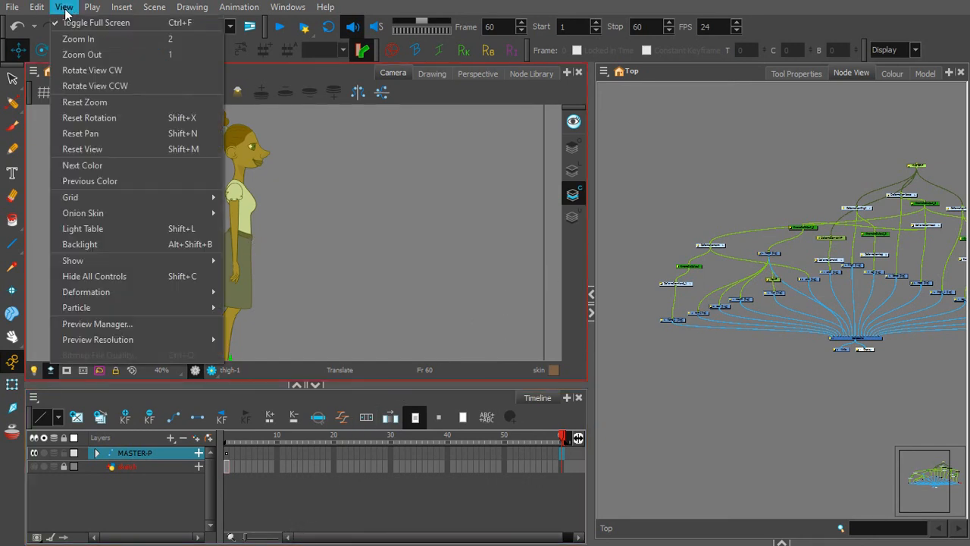
click(91, 22)
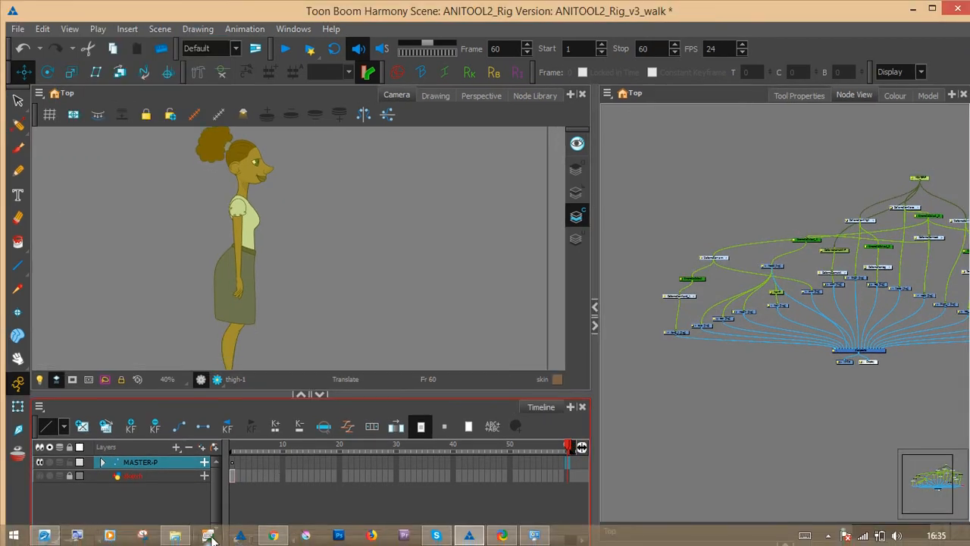
click(210, 535)
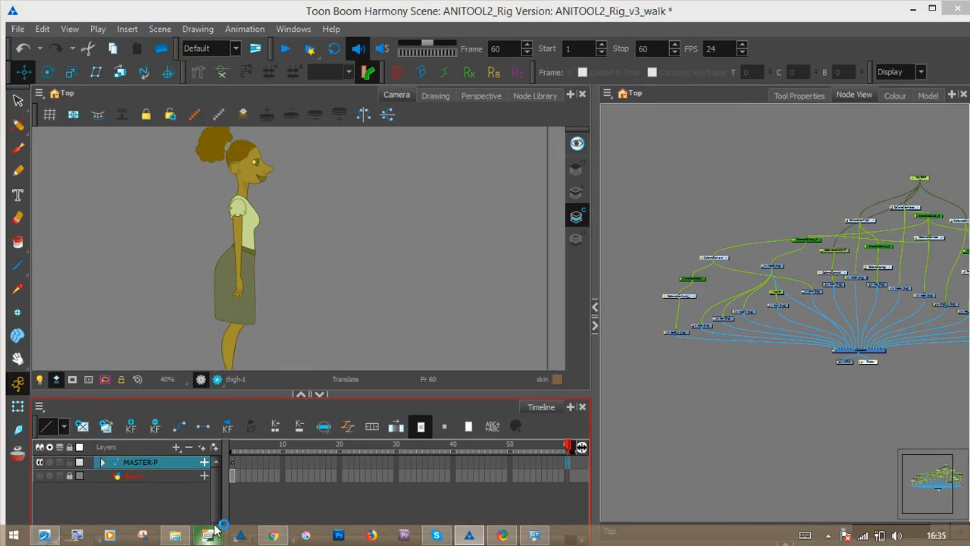
click(75, 32)
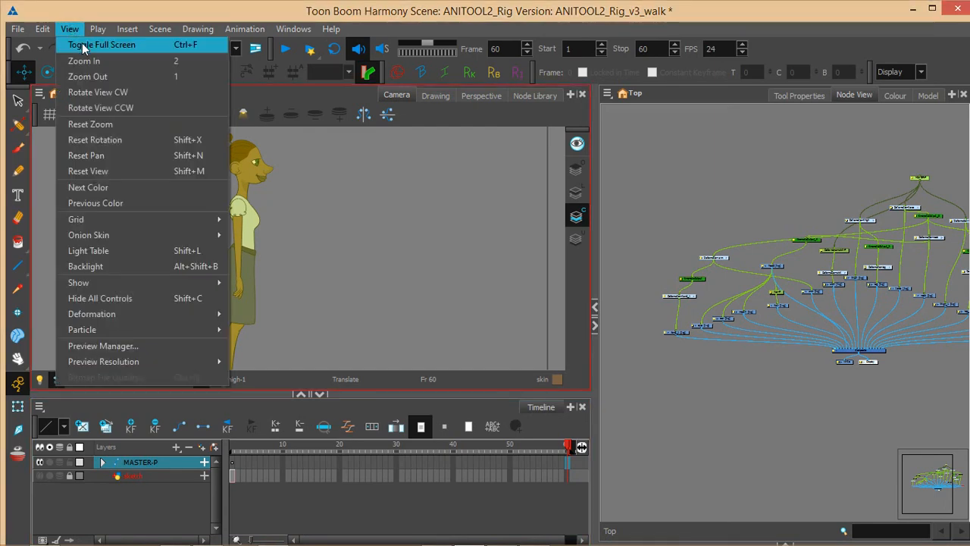
click(85, 44)
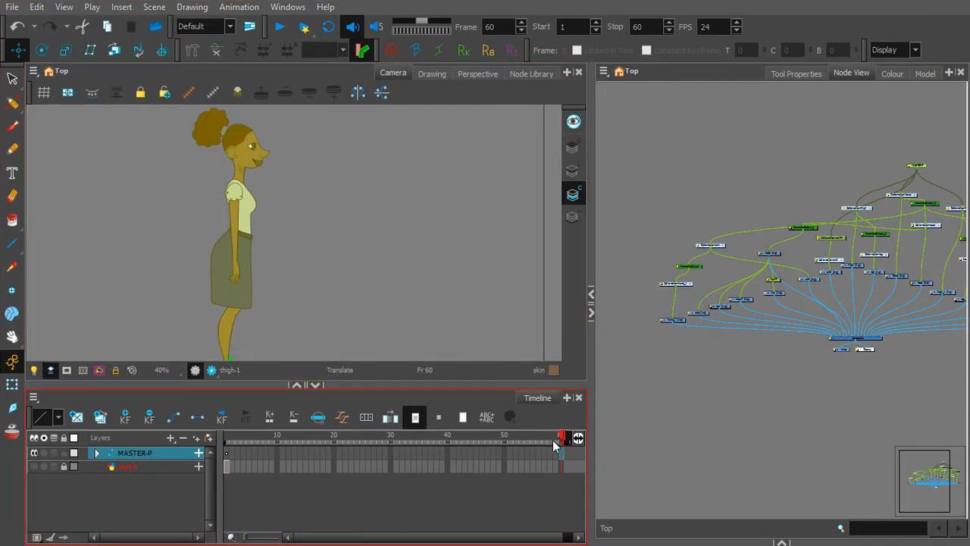
- Scrub the timeline from frame 60 back to frame 1 and deselect the character
drag(553, 439, 216, 440)
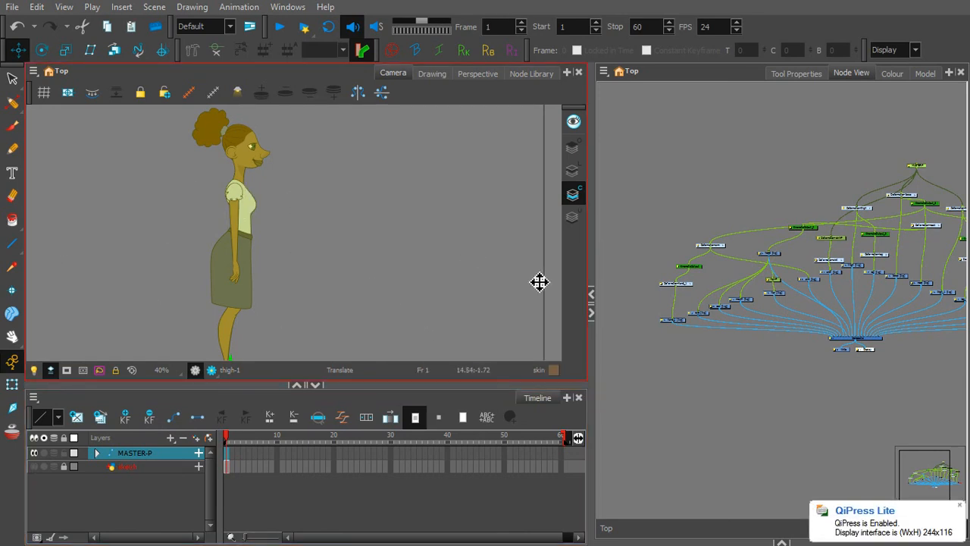
click(629, 197)
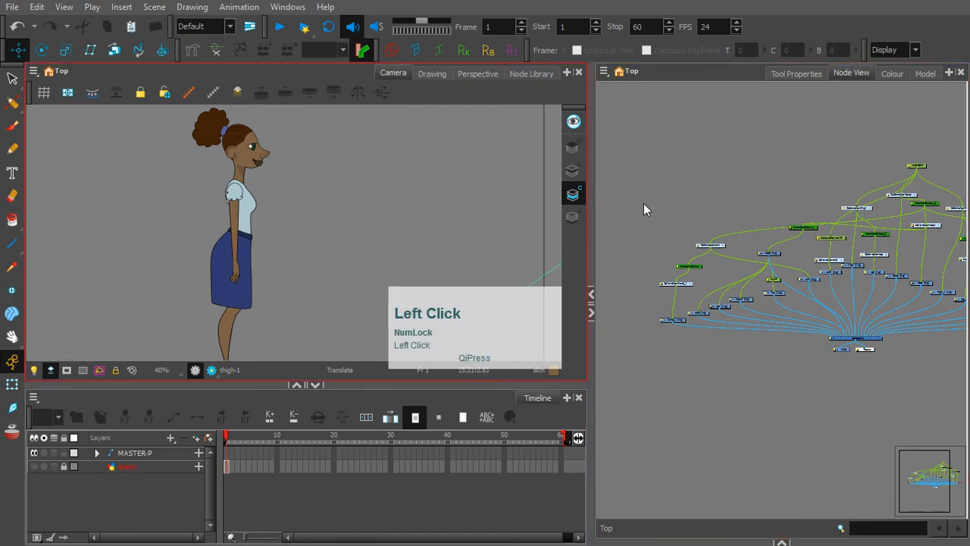
drag(643, 203, 641, 204)
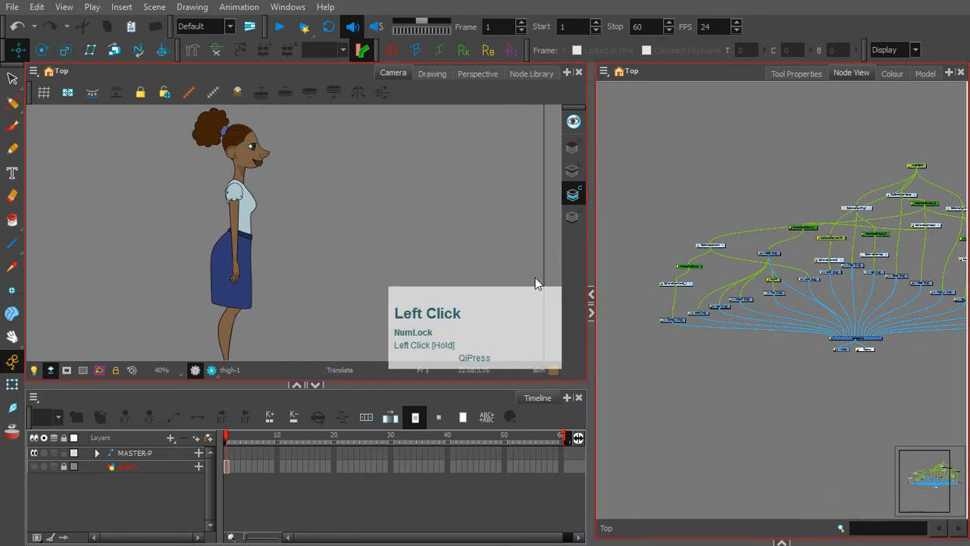
- Hide the Node View and Timeline to enlarge the Camera view, and try to move the QiPress overlay off the character
click(593, 312)
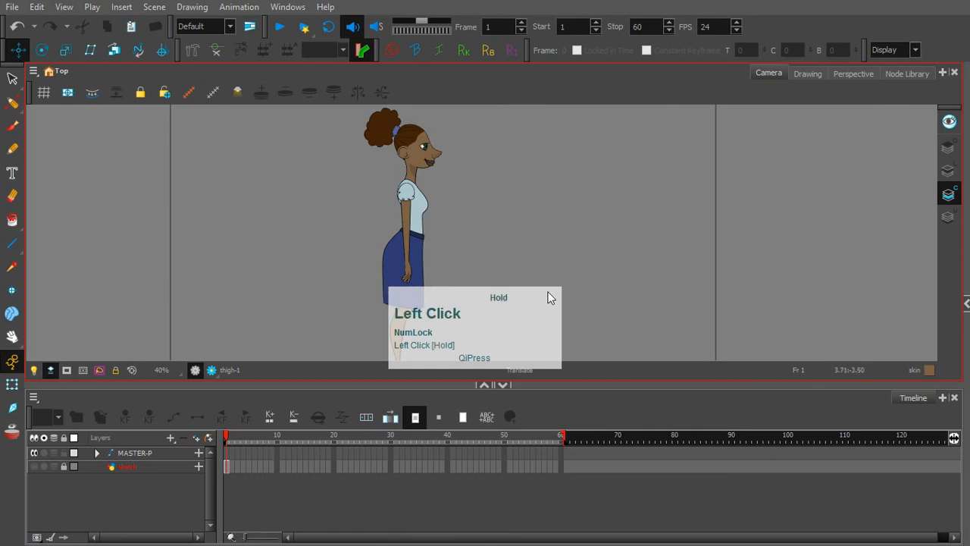
right_click(510, 312)
click(475, 332)
right_click(472, 330)
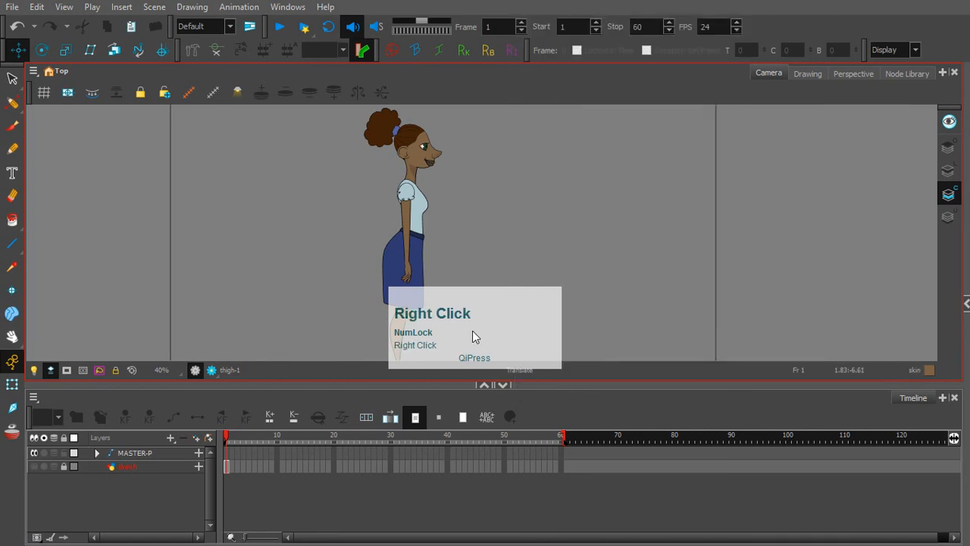
click(441, 343)
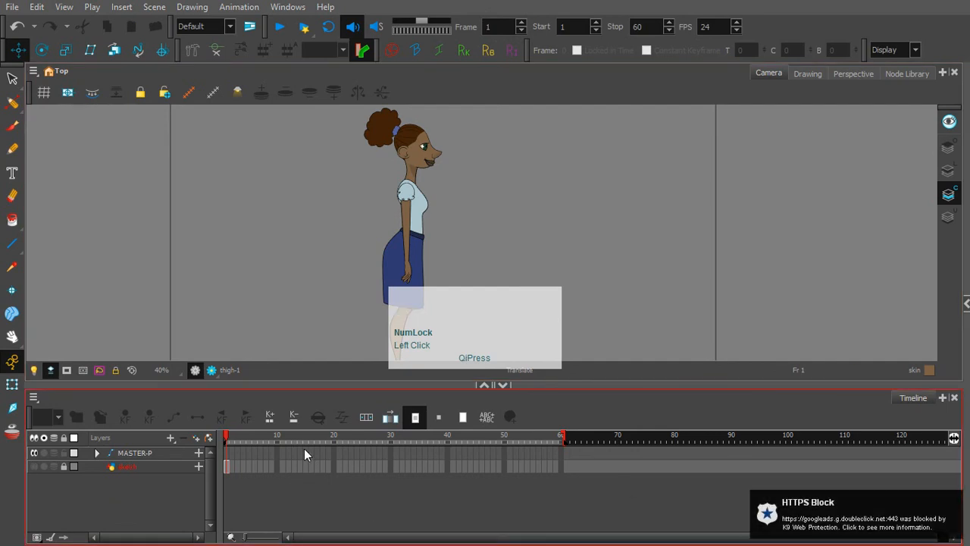
click(63, 11)
click(78, 22)
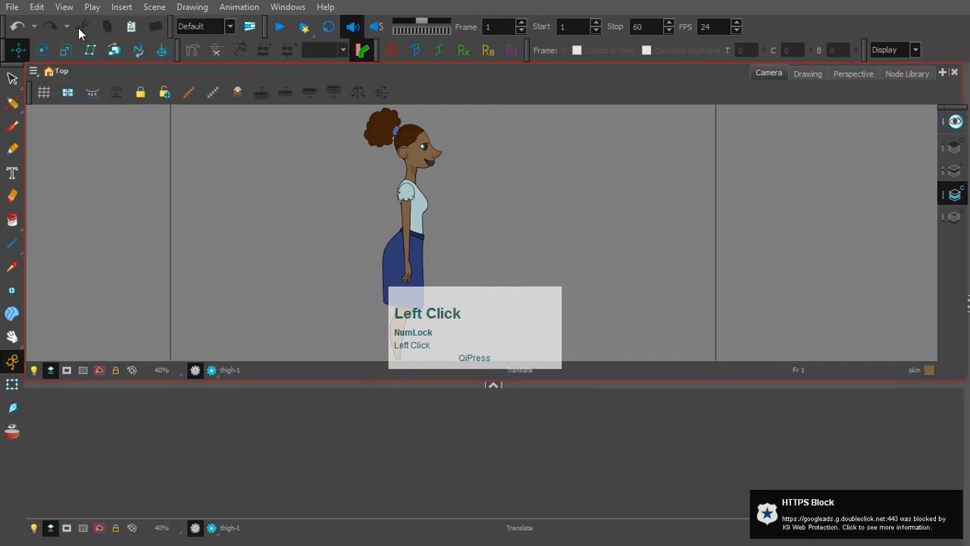
click(514, 323)
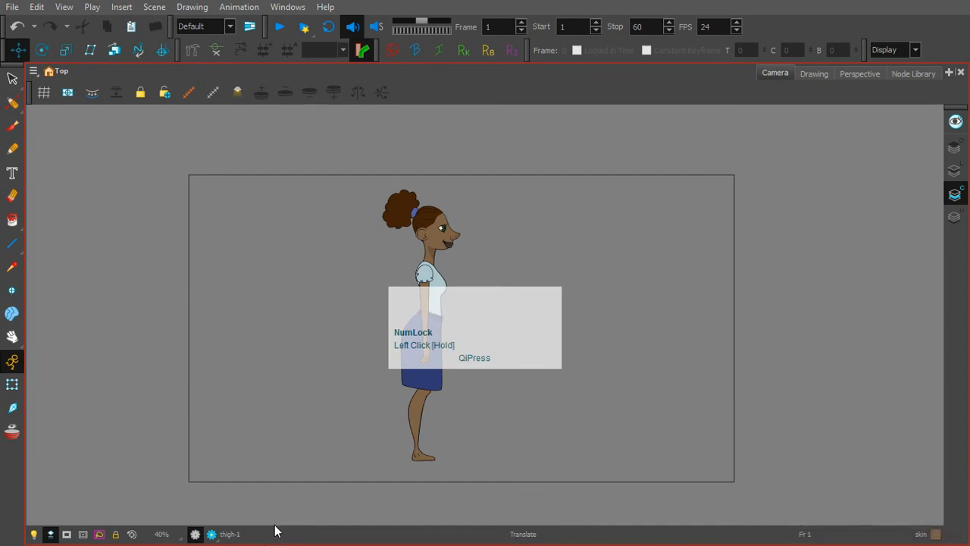
- Turn off full screen mode
click(311, 411)
click(63, 9)
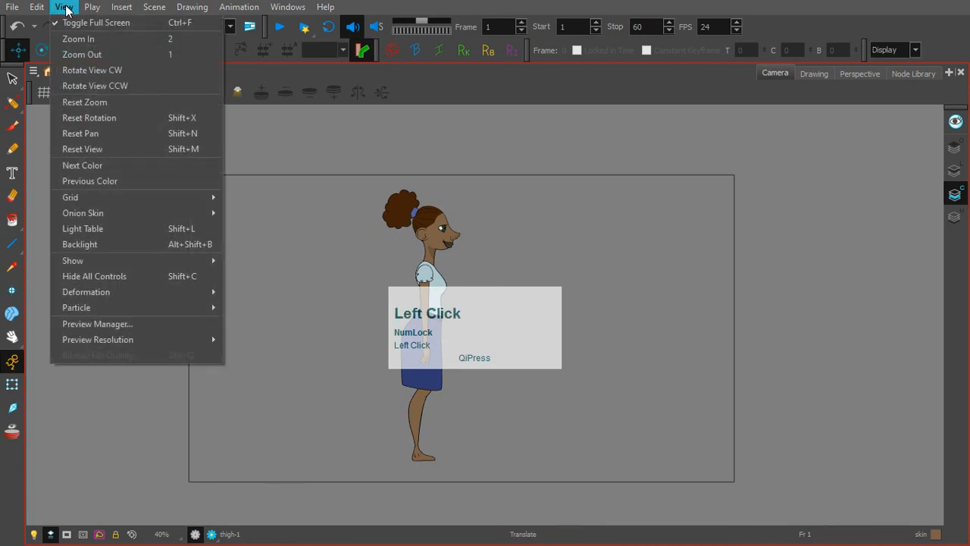
click(73, 21)
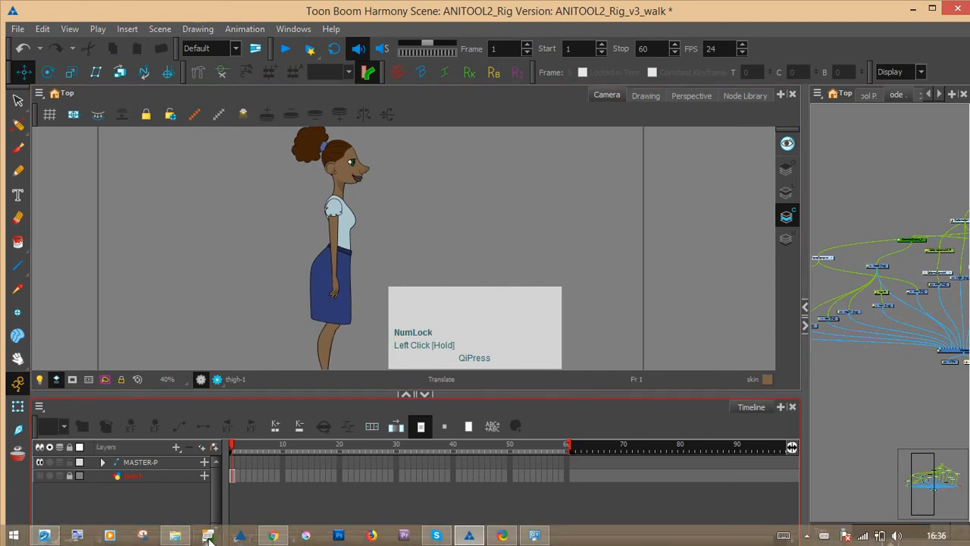
- Close the QiPress input display and relaunch it
right_click(203, 537)
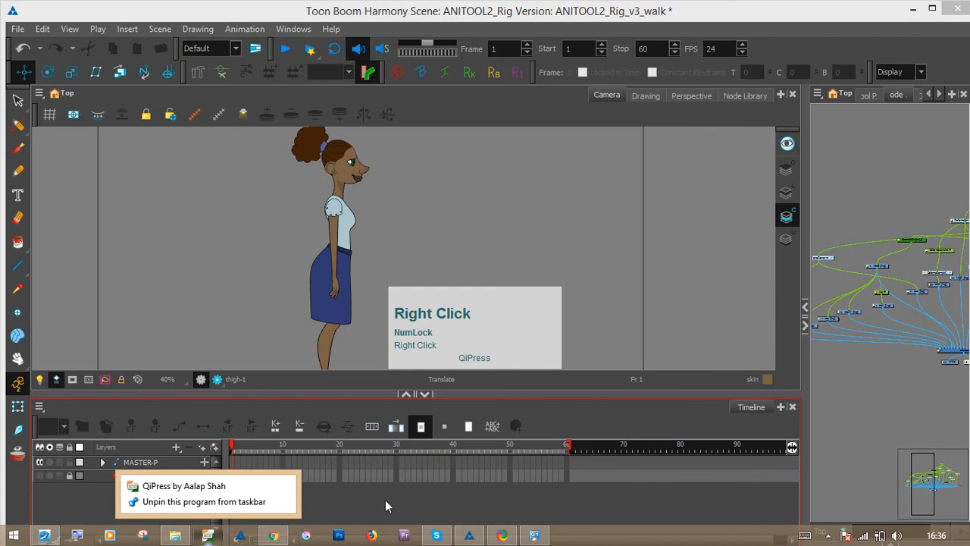
click(828, 535)
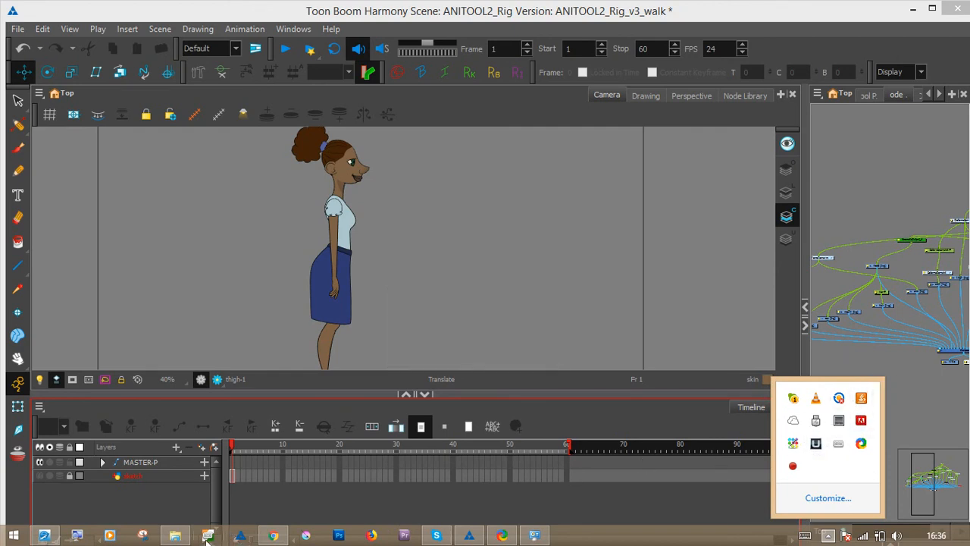
click(237, 536)
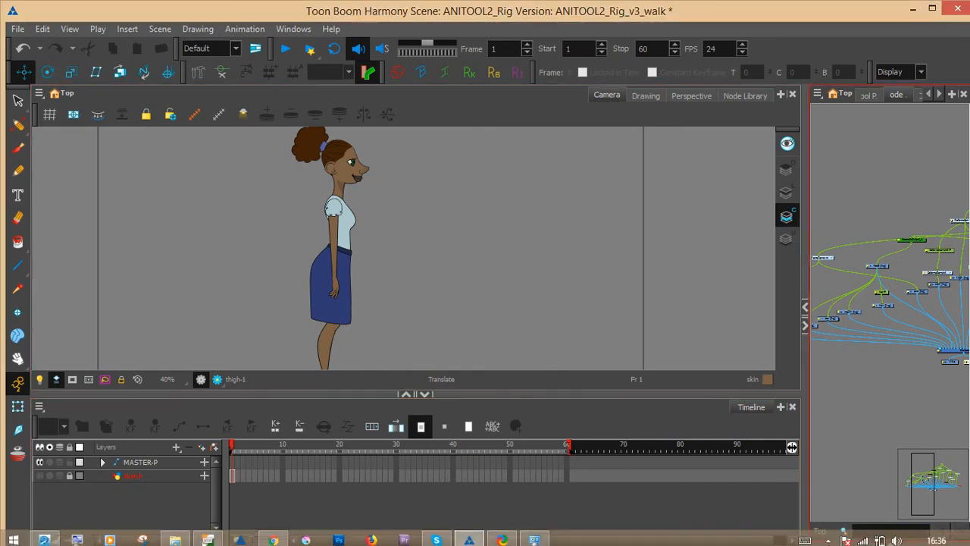
click(830, 535)
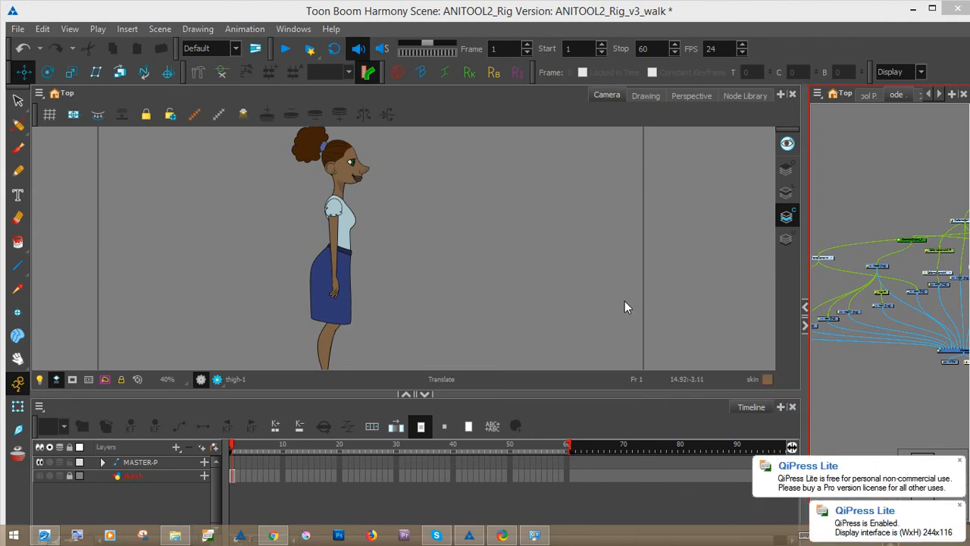
- Toggle the Click-Through option of QiPress and test how its overlay responds over the Camera view
click(542, 279)
right_click(509, 325)
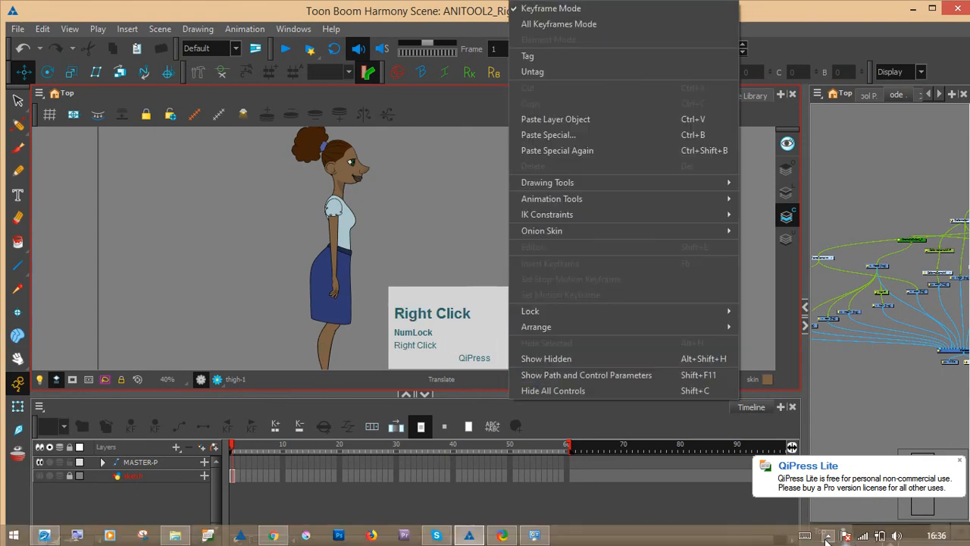
click(827, 535)
right_click(839, 448)
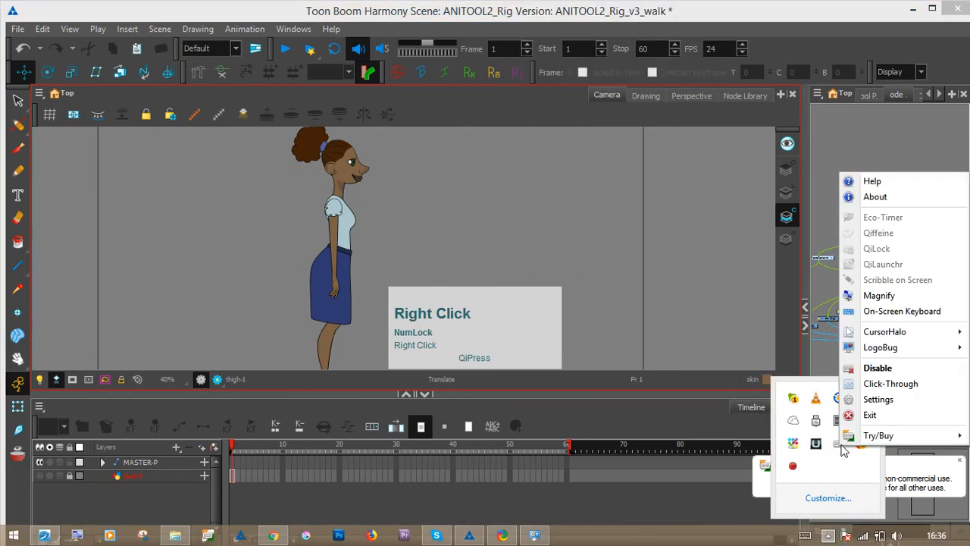
click(885, 385)
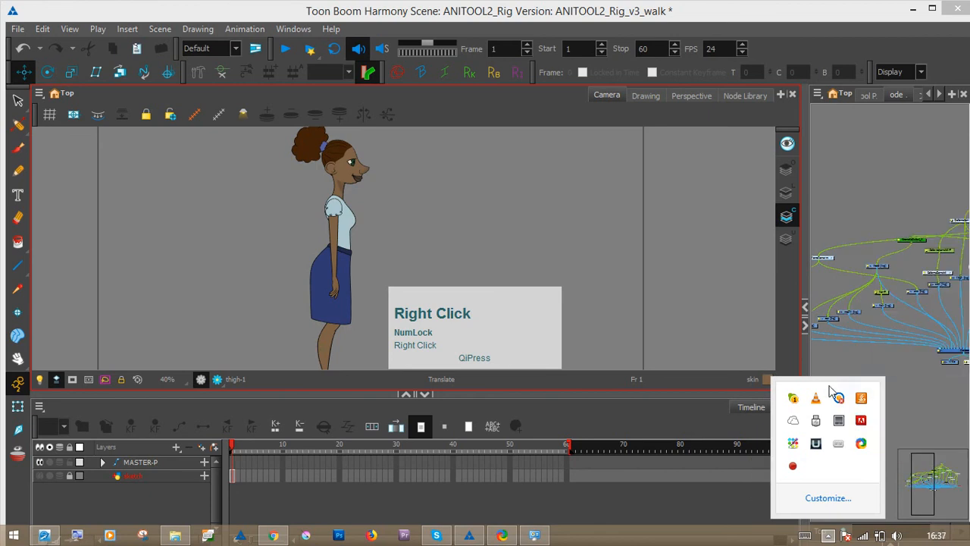
click(574, 287)
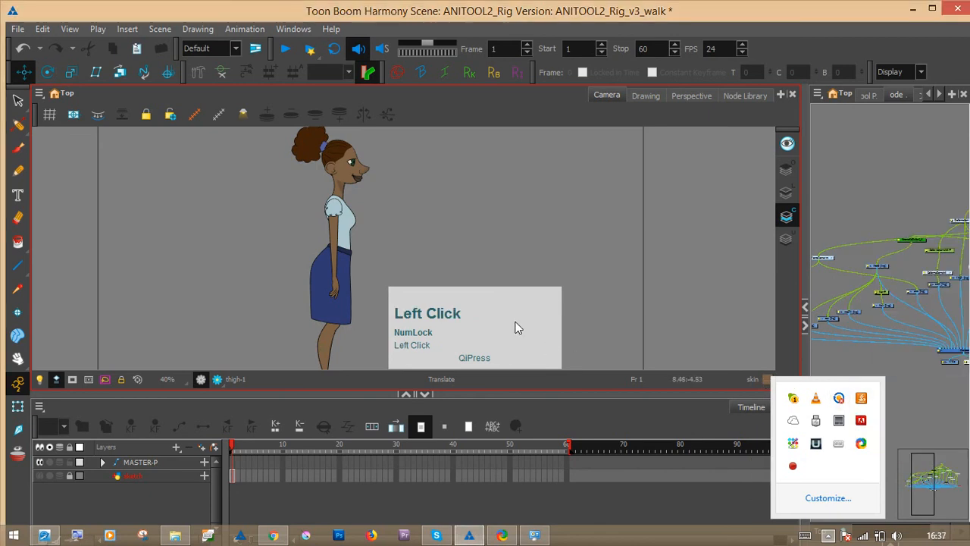
- Exit QiPress and return to the Harmony scene
right_click(838, 444)
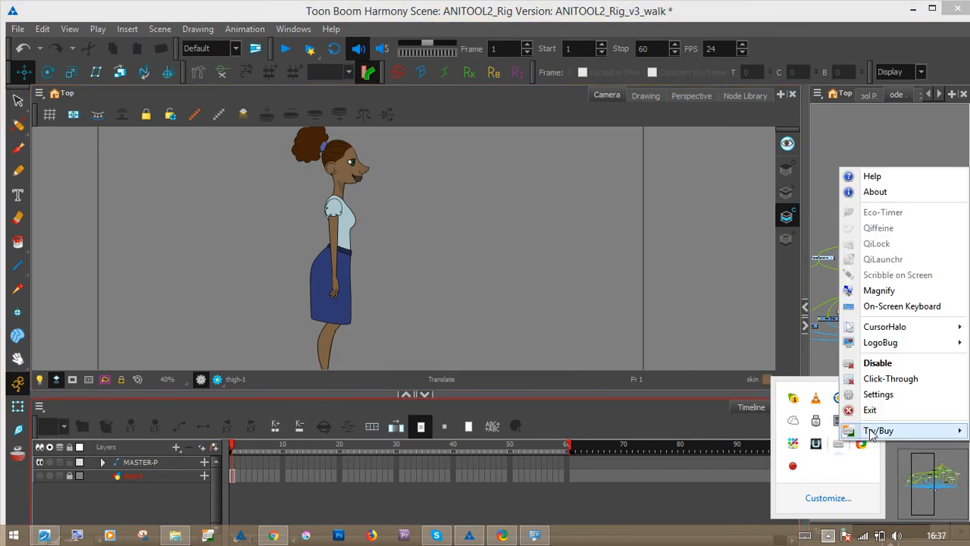
click(834, 405)
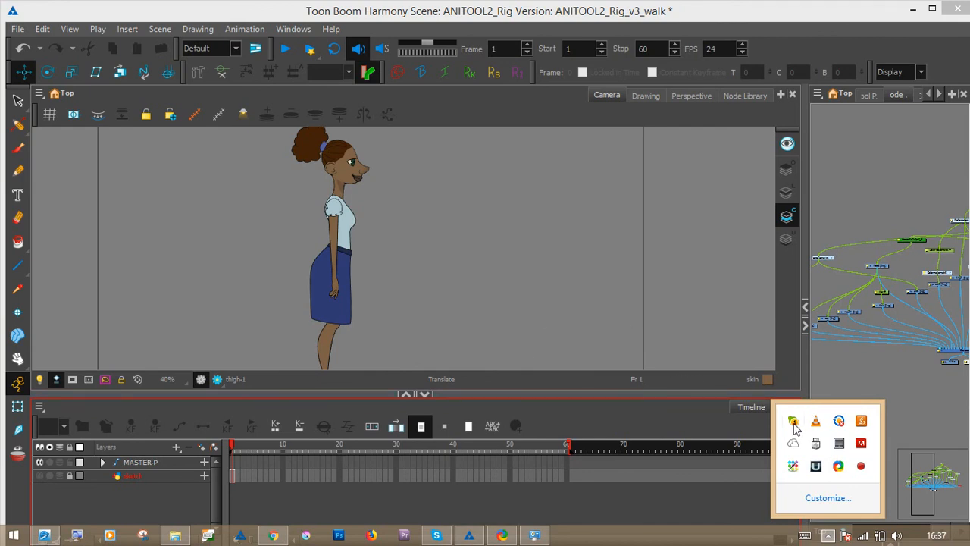
click(366, 222)
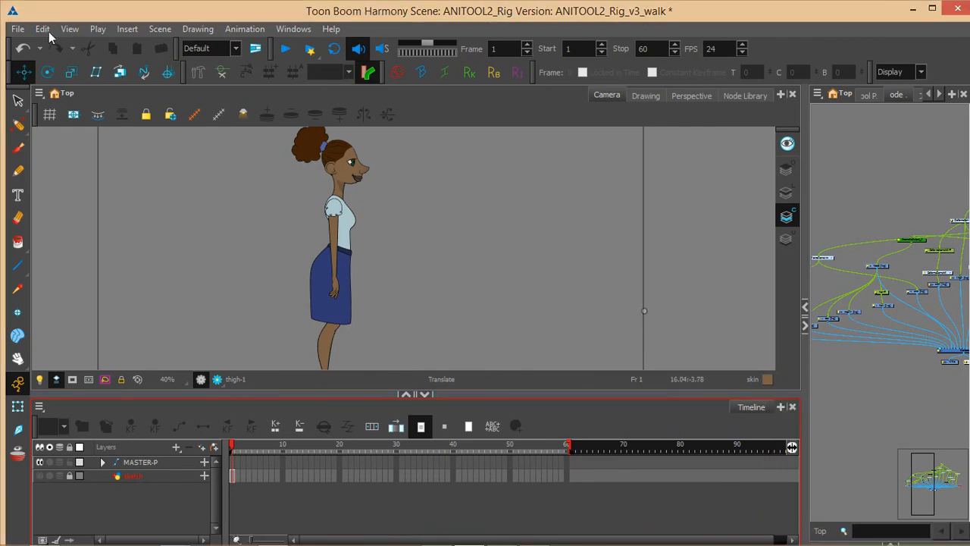
click(42, 28)
click(43, 29)
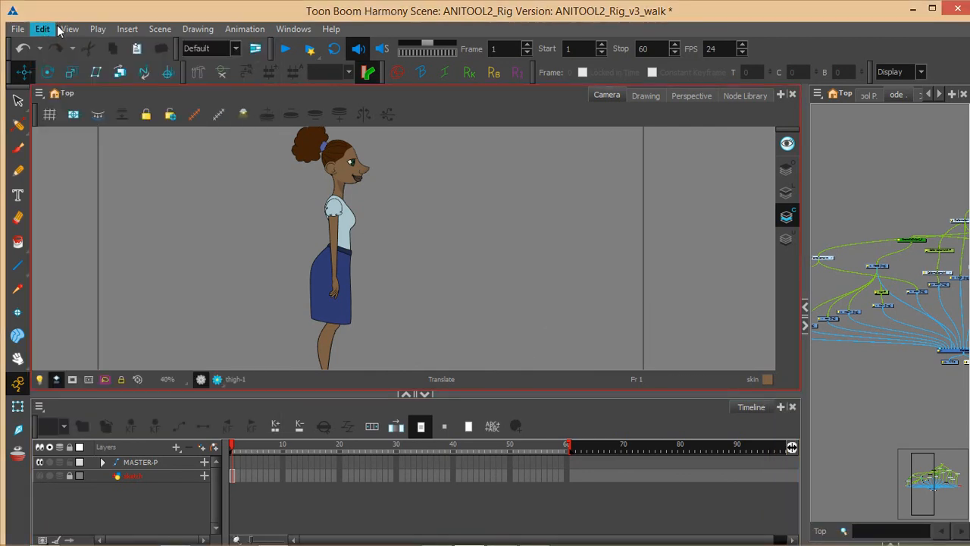
- Switch the workspace to full screen and scrub through the exposed timeline frames, returning to frame 1
click(70, 29)
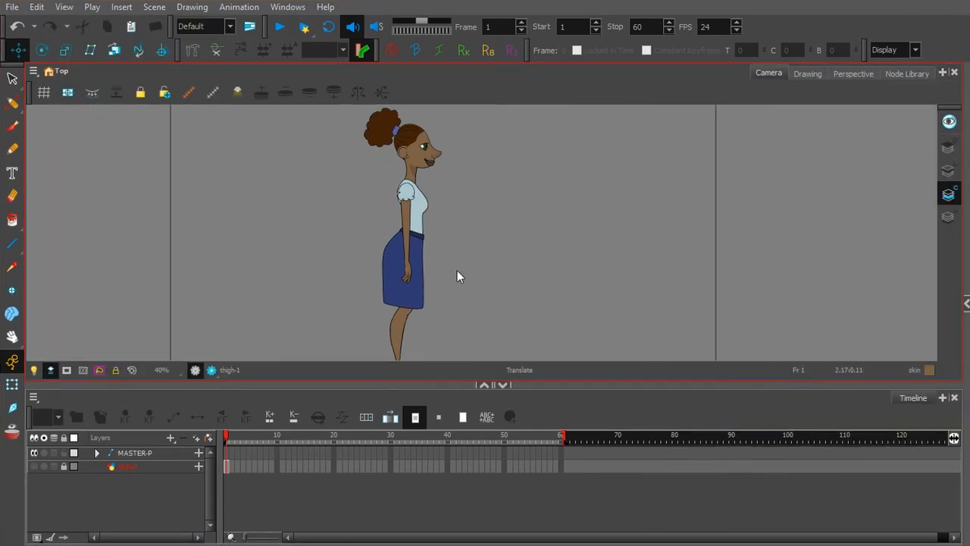
click(233, 448)
drag(229, 438, 464, 435)
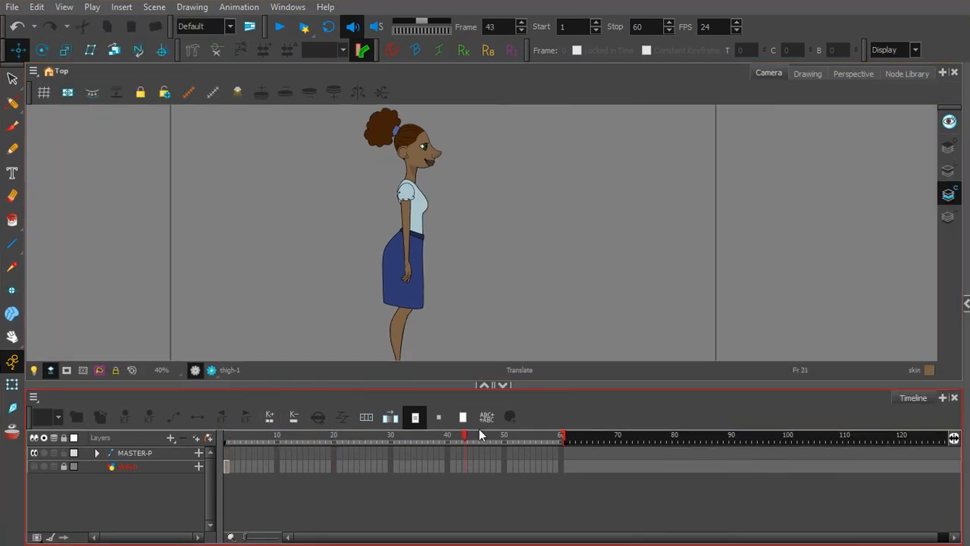
drag(293, 438, 214, 452)
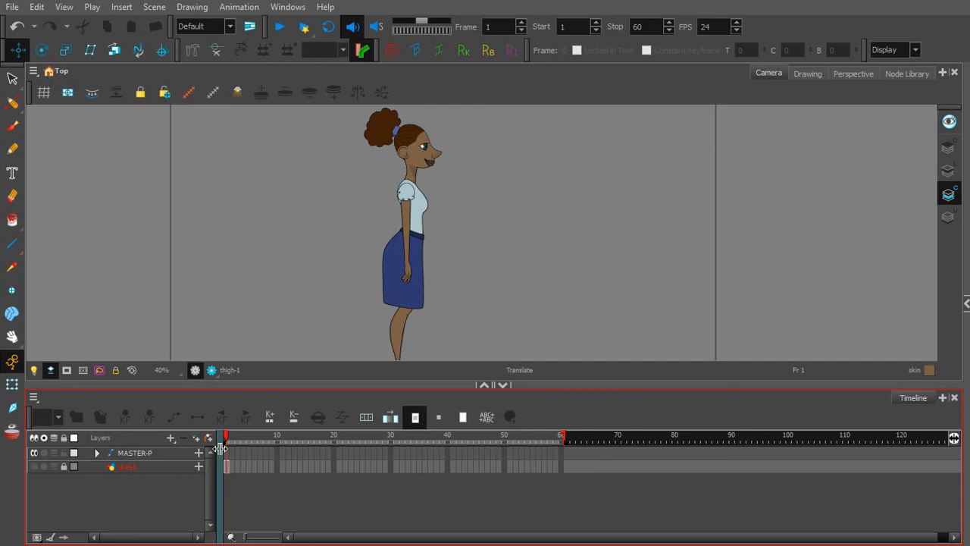
click(498, 221)
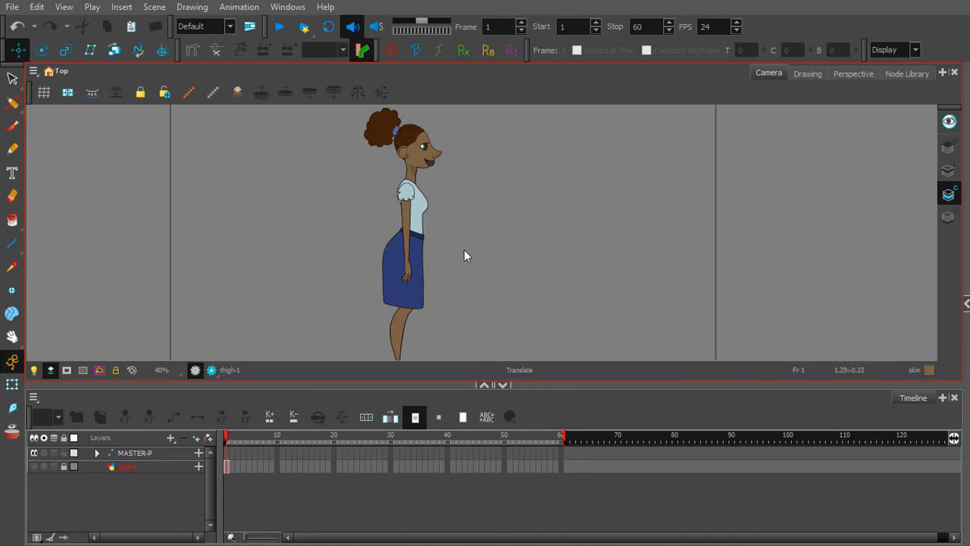
click(9, 363)
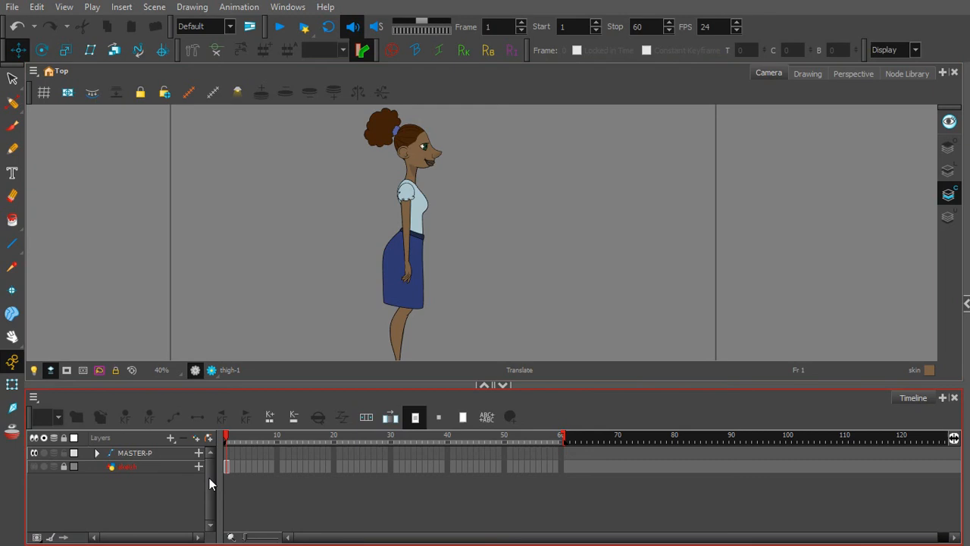
- Add a vector drawing layer named rough above the MASTER-P layer
click(197, 438)
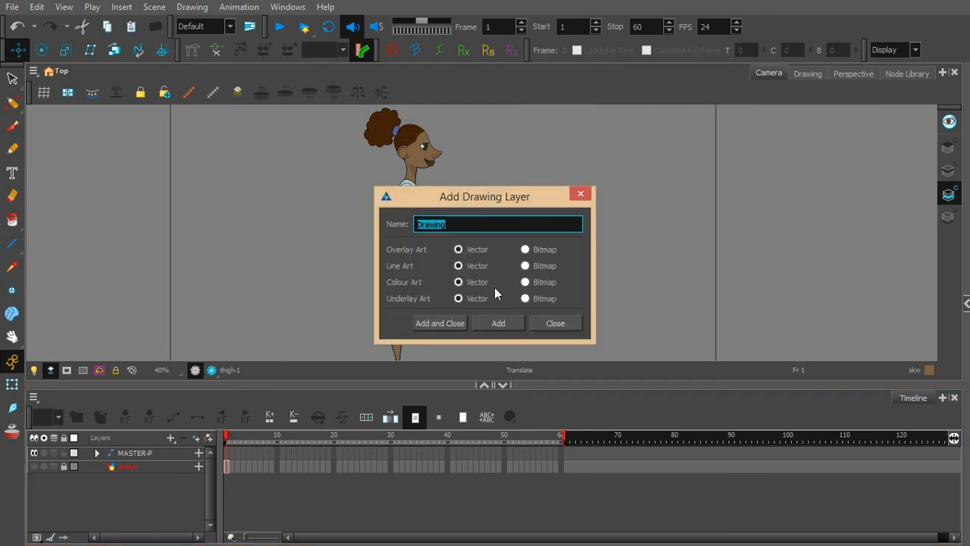
text(rough)
key(Return)
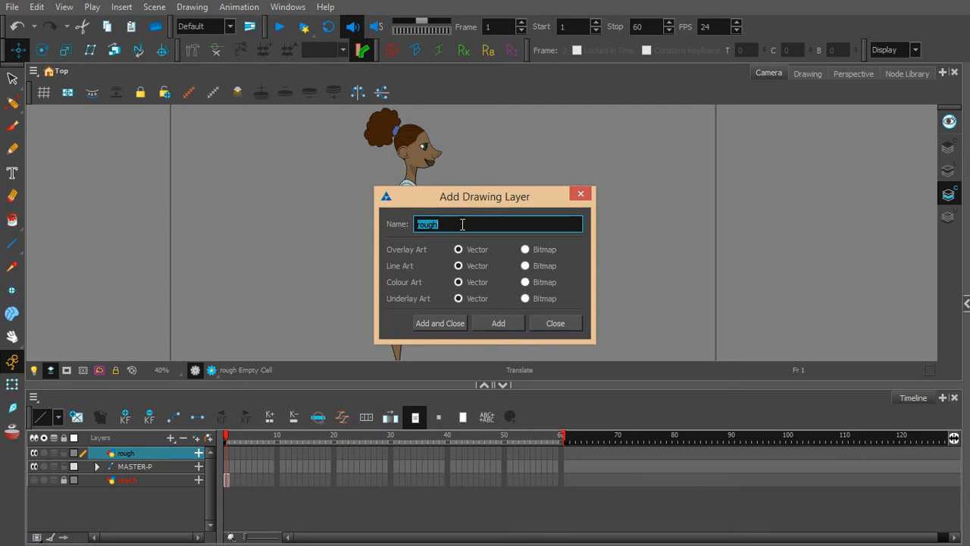
click(580, 194)
- Brush a rough circle with two spread legs and feet on frame 1 of the rough layer, outside the camera frame
click(14, 131)
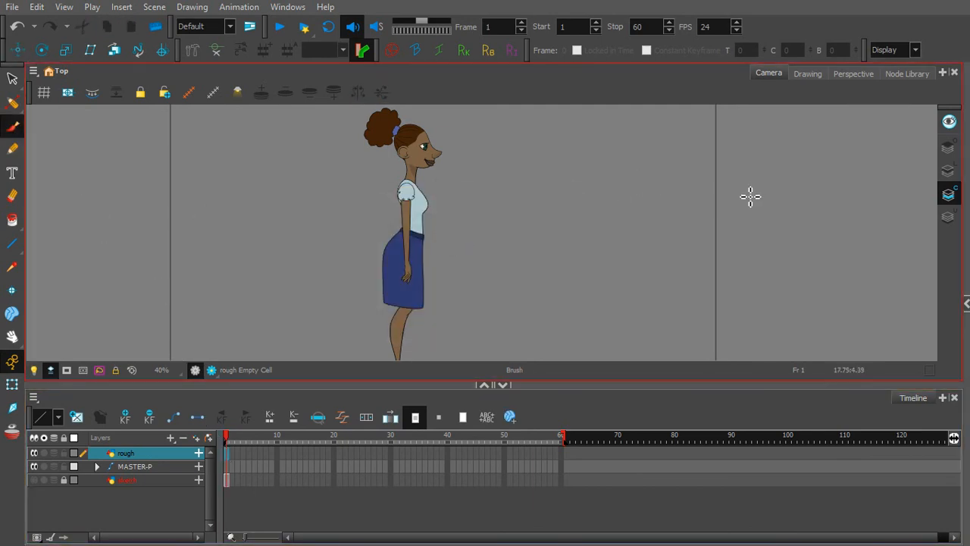
mouse_move(741, 213)
mouse_down()
mouse_move(740, 195)
mouse_move(754, 206)
mouse_move(720, 264)
mouse_move(744, 271)
mouse_up()
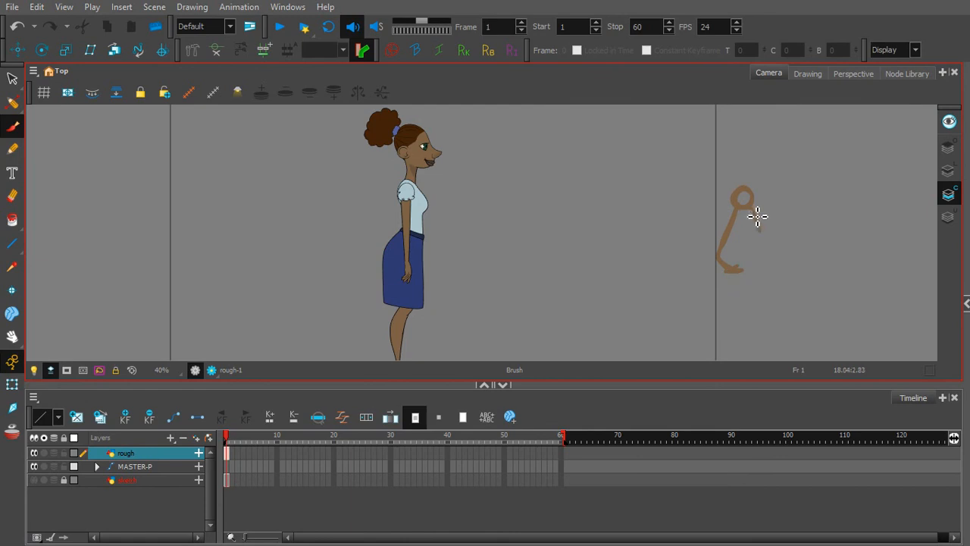
mouse_move(757, 216)
mouse_down()
mouse_move(776, 265)
mouse_move(782, 258)
mouse_up()
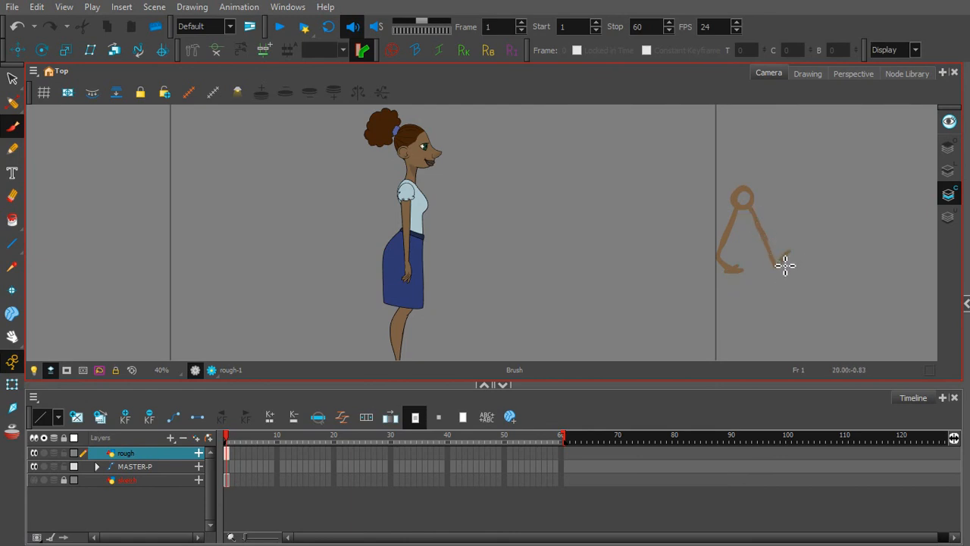
- Turn on onion skin and brush a second spread-leg pose ahead of the first one on frame 2 of the rough layer
click(234, 456)
key(alt+o)
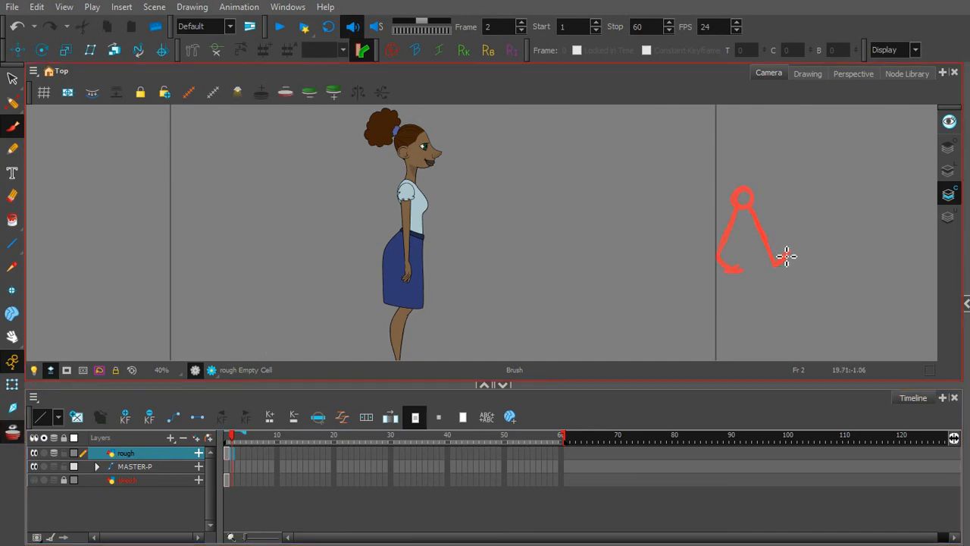
drag(795, 198, 797, 190)
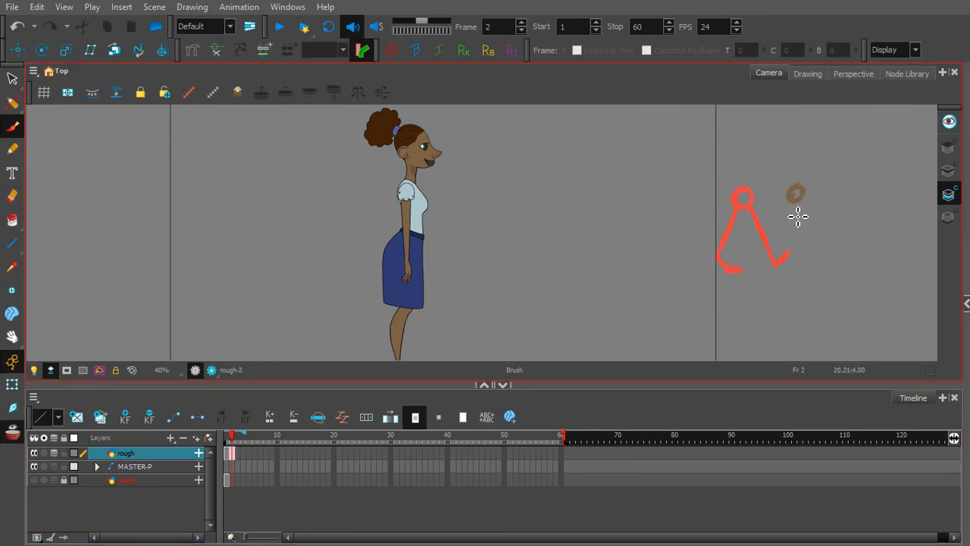
mouse_move(790, 240)
mouse_down()
mouse_move(786, 265)
mouse_move(797, 270)
mouse_up()
mouse_move(797, 196)
mouse_down()
mouse_move(829, 273)
mouse_move(846, 260)
mouse_up()
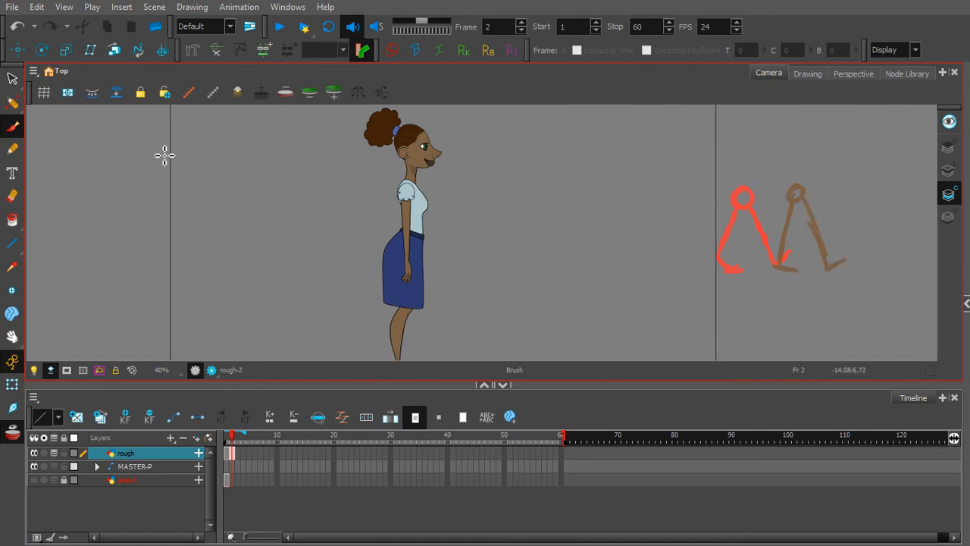
- Delete the leg sketches on frames 2 and 1 of the rough layer
click(12, 79)
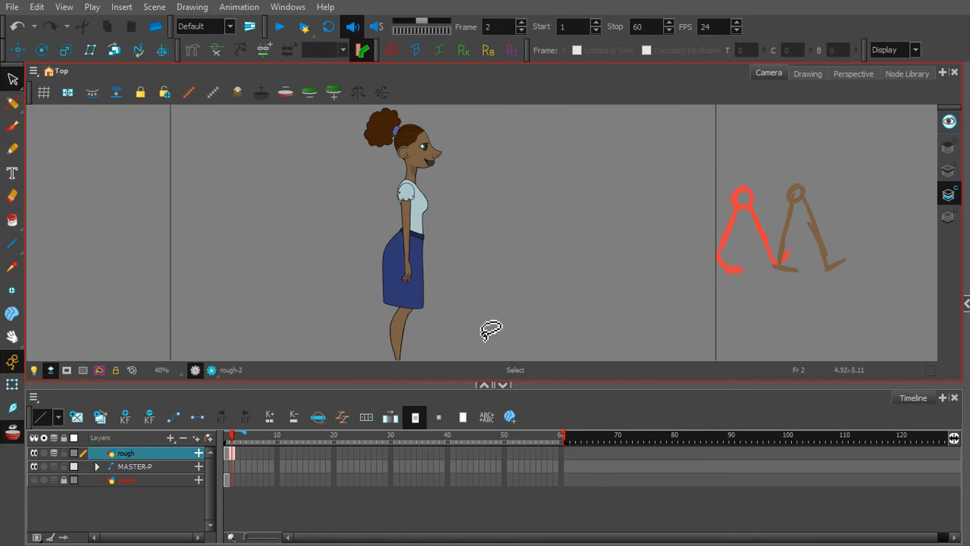
mouse_move(887, 159)
mouse_down()
mouse_move(767, 168)
mouse_move(826, 155)
mouse_up()
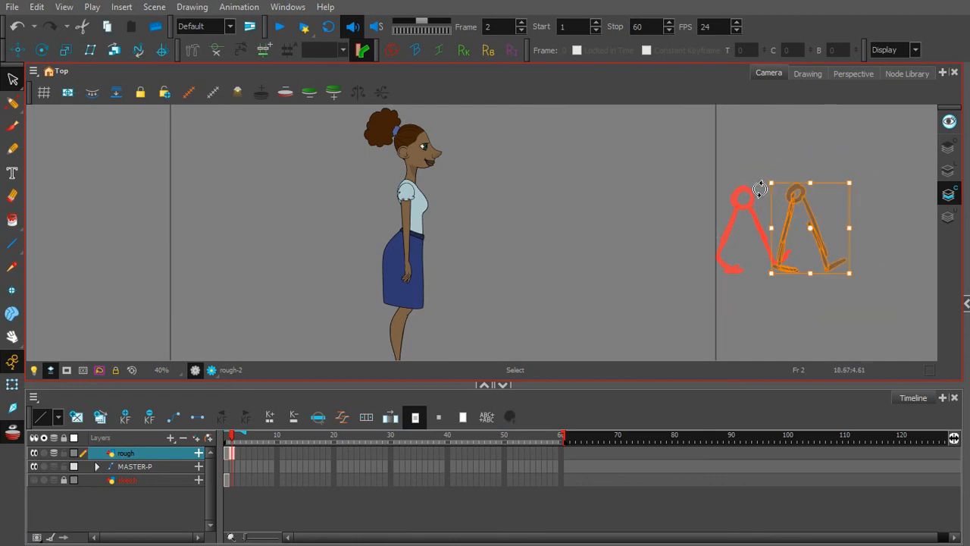
key(Delete)
click(227, 458)
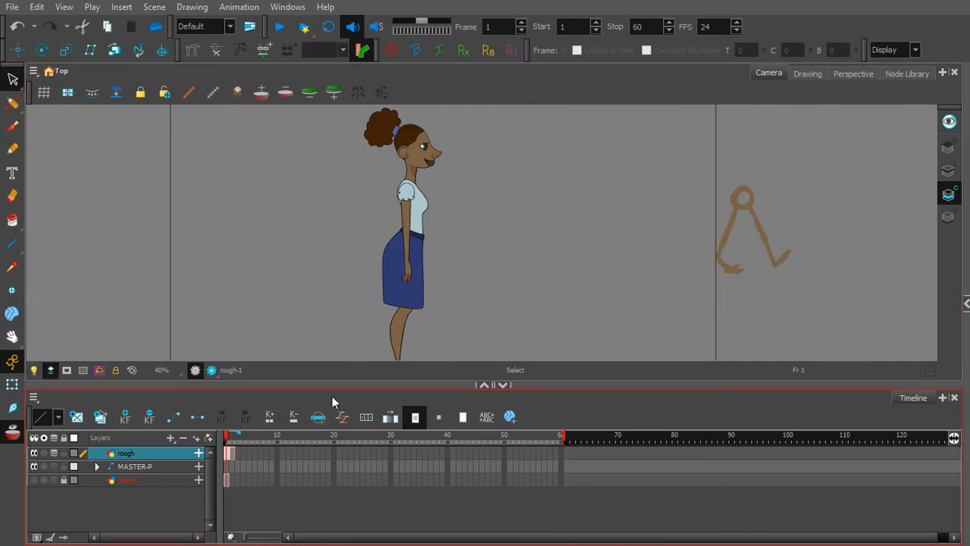
mouse_move(836, 173)
mouse_down()
mouse_move(696, 203)
mouse_move(715, 215)
mouse_up()
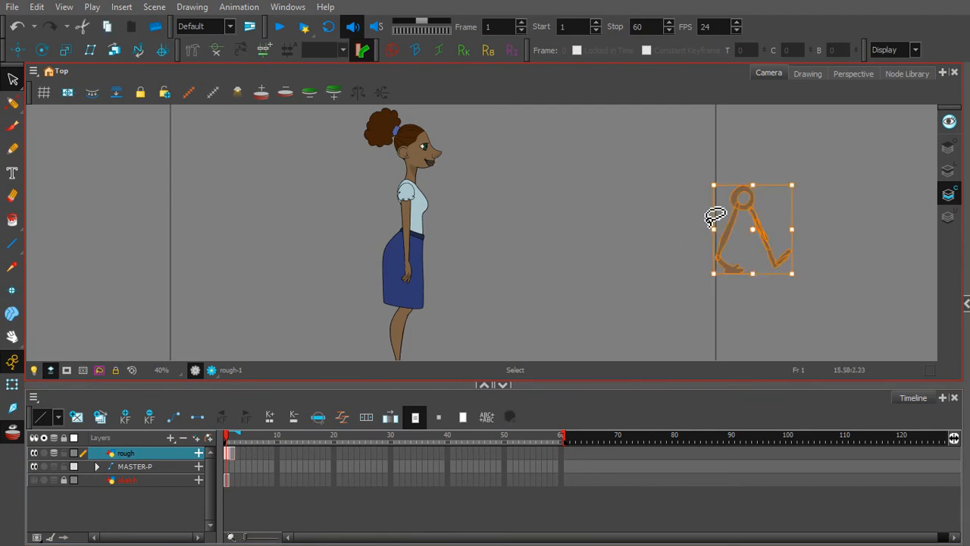
key(Delete)
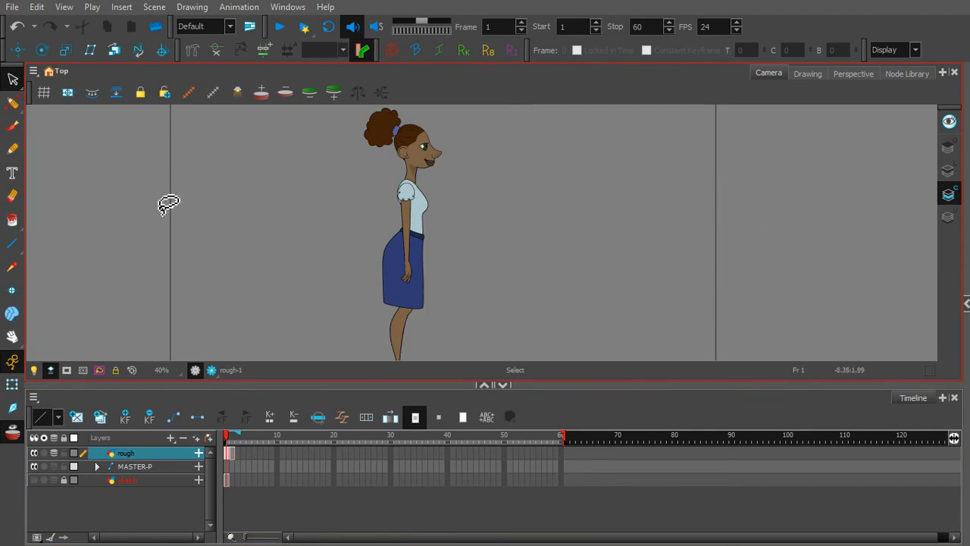
- Brush three rough leg poses side by side on frame 1: spread legs, passing position with one leg lifted, and spread legs again
click(12, 125)
drag(760, 203, 728, 274)
mouse_move(750, 228)
mouse_down()
mouse_move(734, 287)
mouse_move(768, 245)
mouse_move(777, 300)
mouse_up()
drag(818, 204, 812, 296)
drag(825, 224, 832, 255)
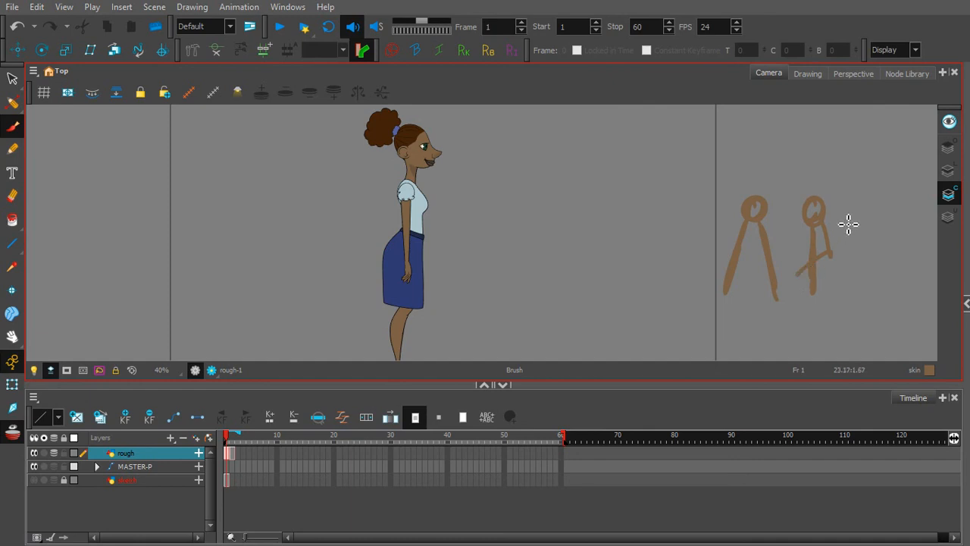
mouse_move(866, 225)
mouse_down()
mouse_move(874, 227)
mouse_move(849, 288)
mouse_up()
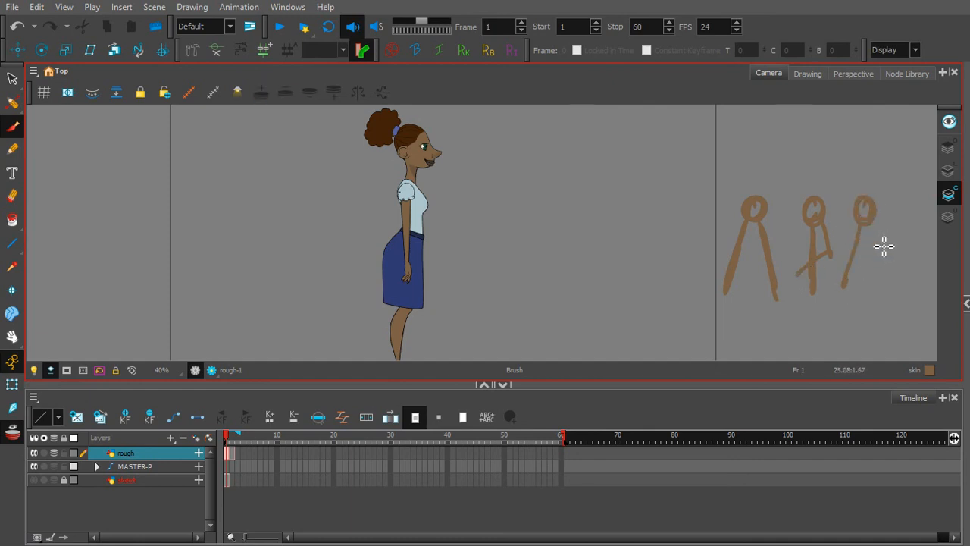
drag(870, 222, 891, 287)
- Select the three sketched leg poses on frame 1 and delete them
click(12, 79)
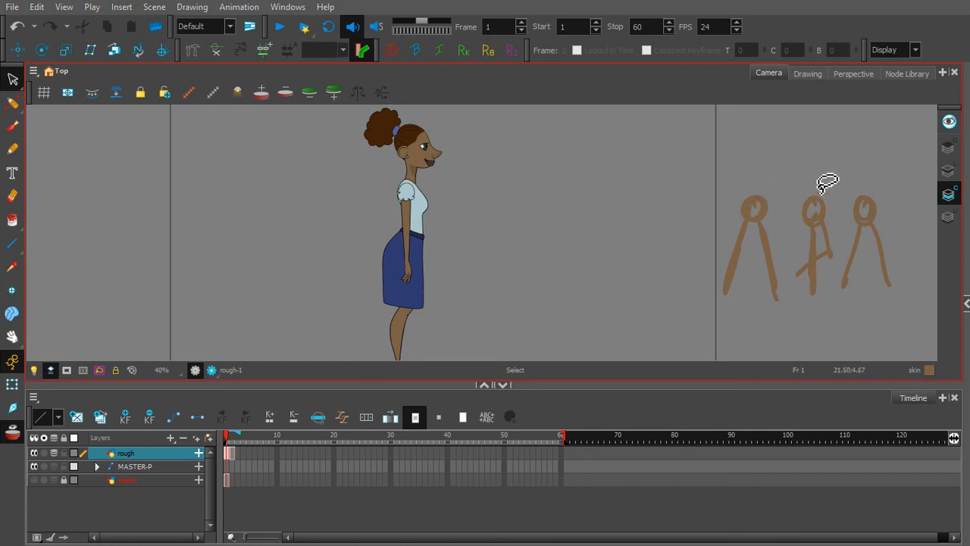
mouse_move(793, 165)
mouse_down()
mouse_move(713, 218)
mouse_move(698, 301)
mouse_move(929, 270)
mouse_move(832, 175)
mouse_up()
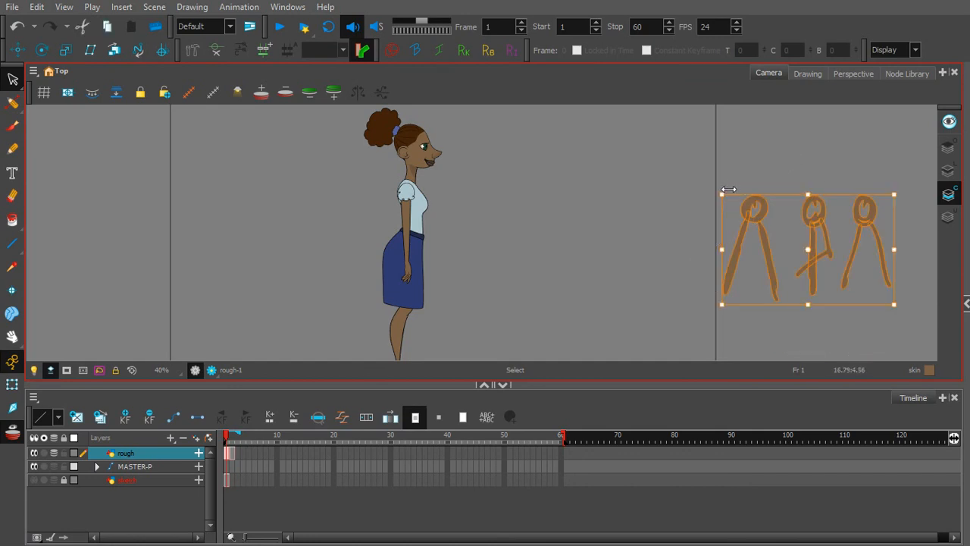
key(Delete)
- Hide the rough layer and select the MASTER-P peg at frame 1 with the Transform tool
click(235, 427)
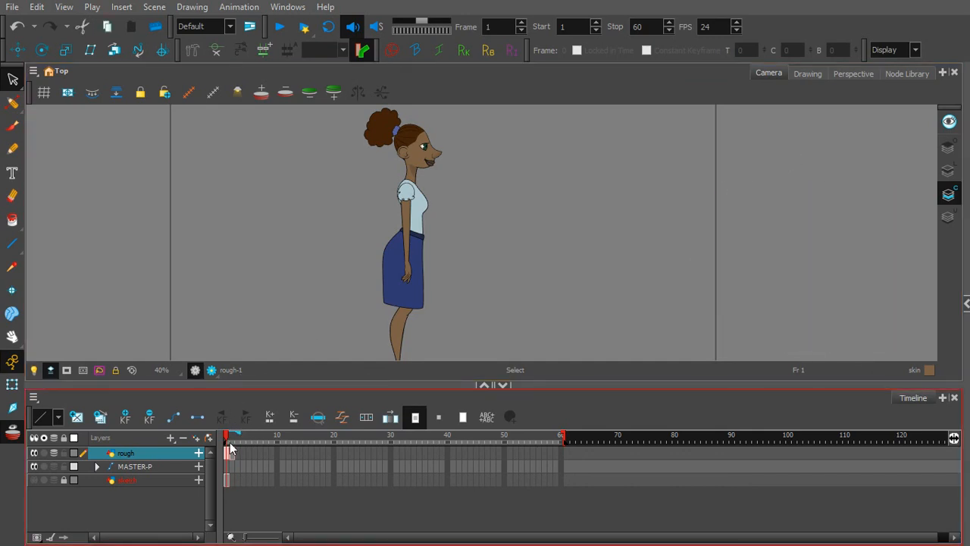
click(231, 450)
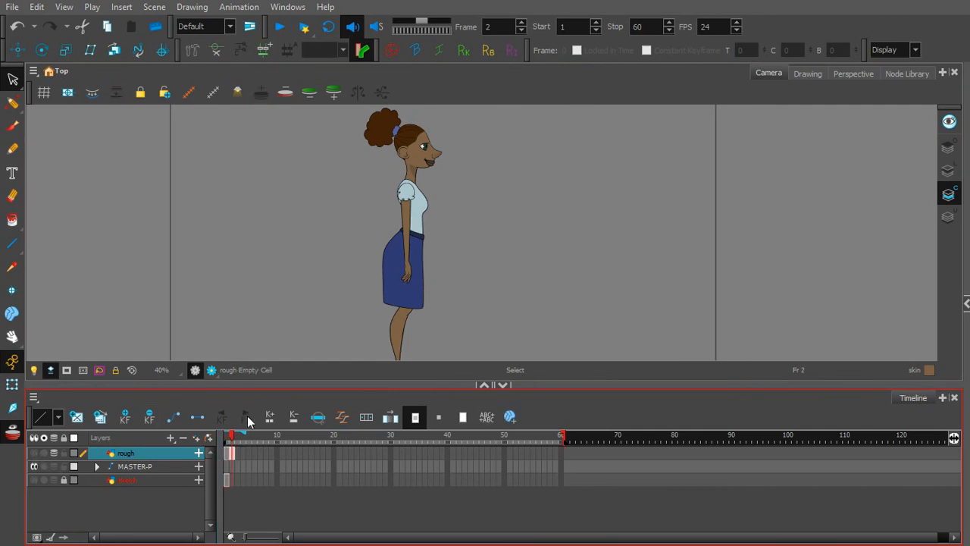
click(227, 466)
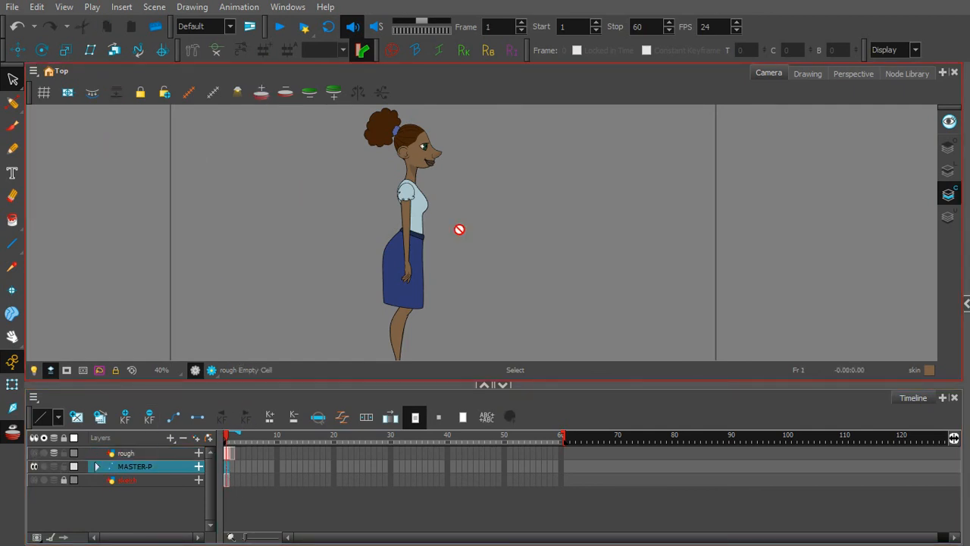
key(space)
drag(475, 254, 442, 206)
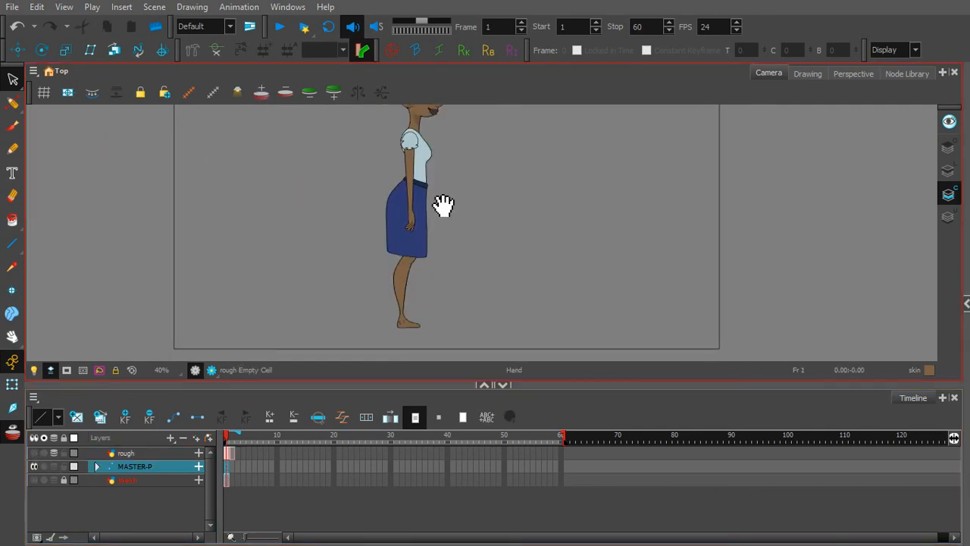
click(13, 385)
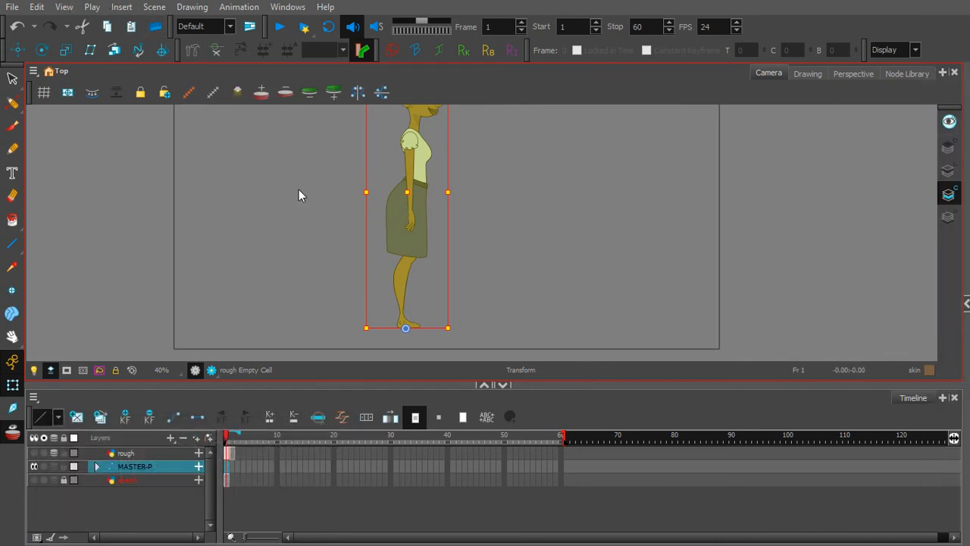
- Show the deformation controls of the whole rig, deselect it and hide all the controls
click(217, 50)
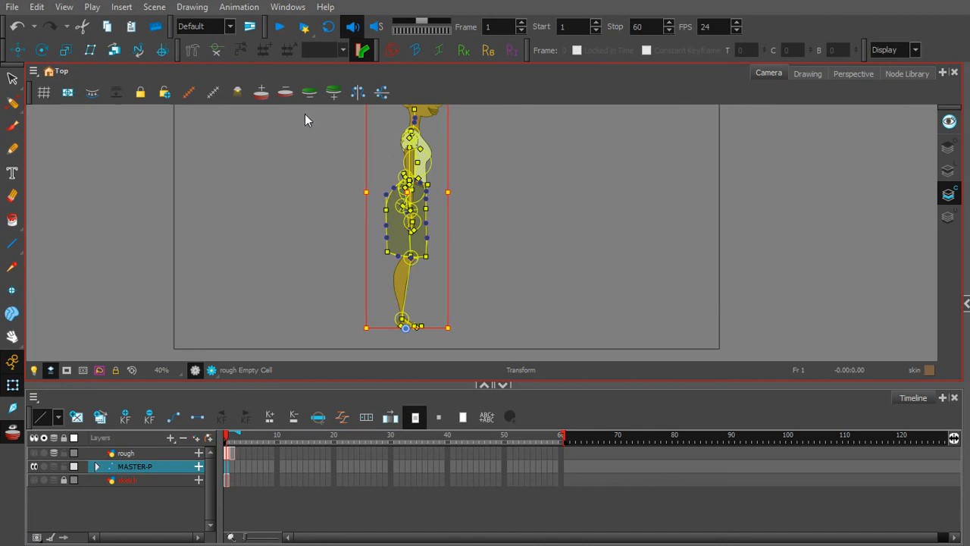
click(317, 165)
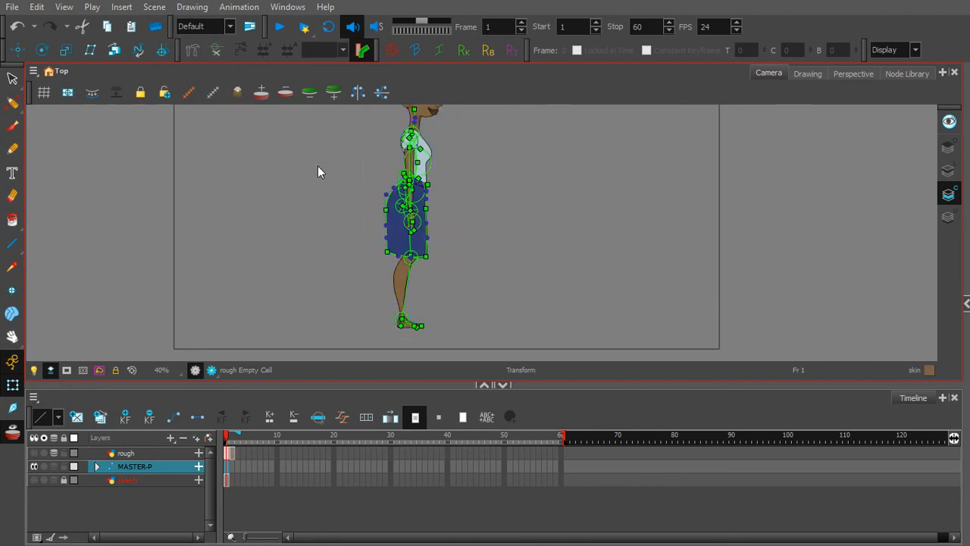
key(shift+c)
- Select the thigh-1 drawing beneath the skirt and show its deformation controls
drag(463, 215, 450, 236)
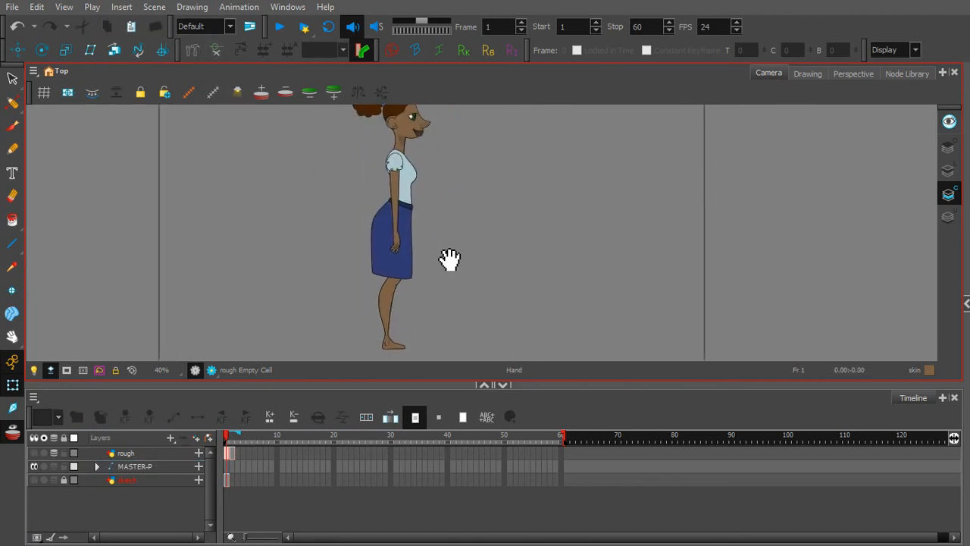
click(400, 288)
drag(460, 258, 498, 201)
key(2)
key(2)
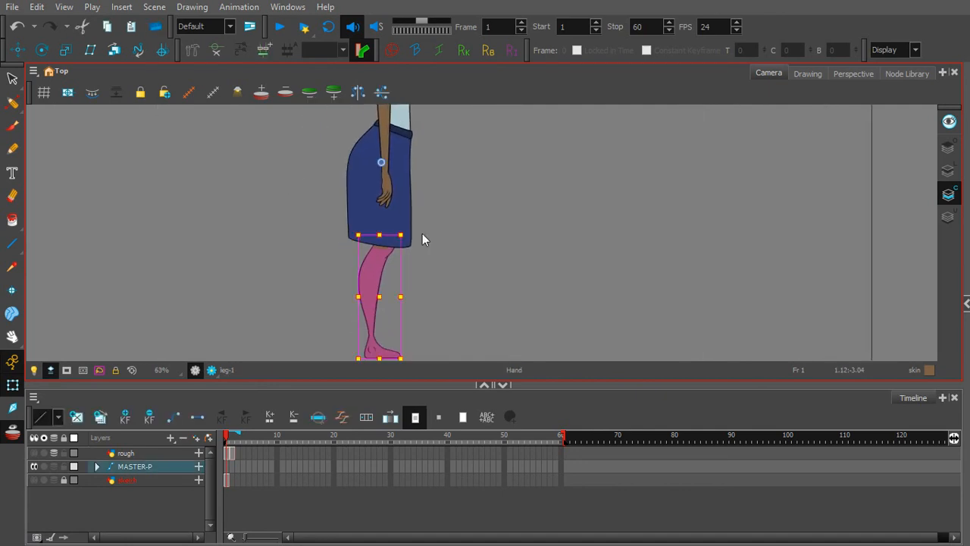
click(381, 250)
key(shift+F11)
- Swing the thigh-1 deformer backward from the hip so that its leg extends behind the character
drag(452, 229, 450, 246)
drag(447, 194, 453, 180)
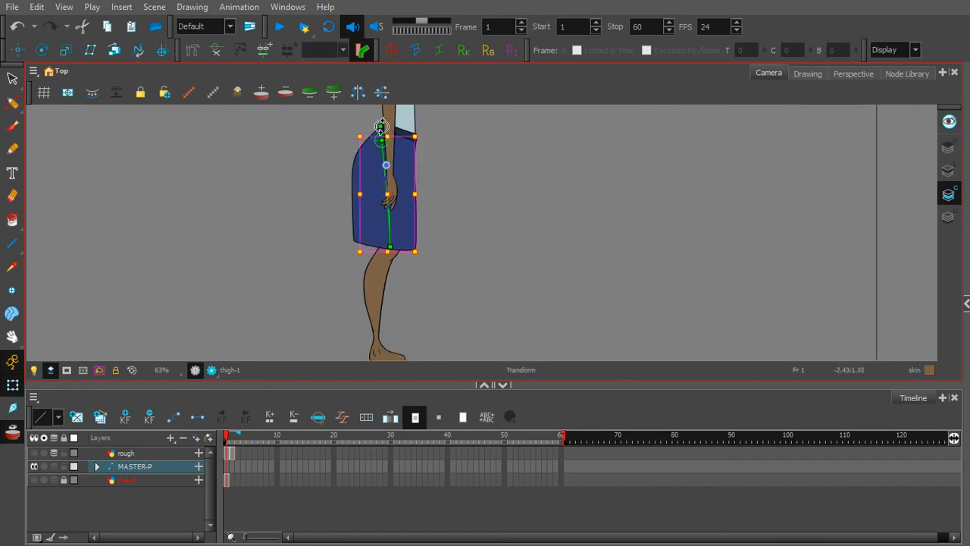
mouse_move(381, 126)
mouse_down()
mouse_move(397, 157)
mouse_move(383, 138)
mouse_move(397, 132)
mouse_up()
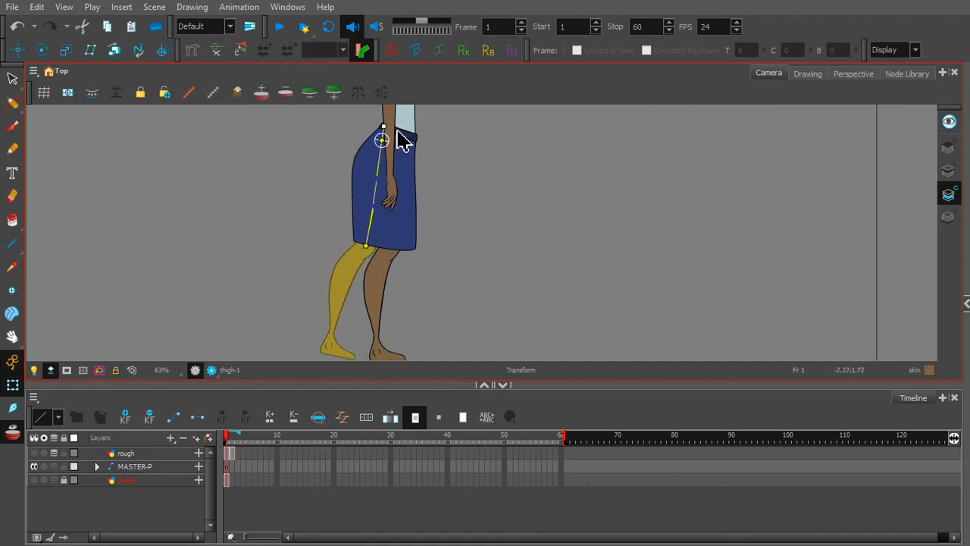
- Select the skirt-2 drawing and hide it so the thighs underneath are accessible
click(401, 261)
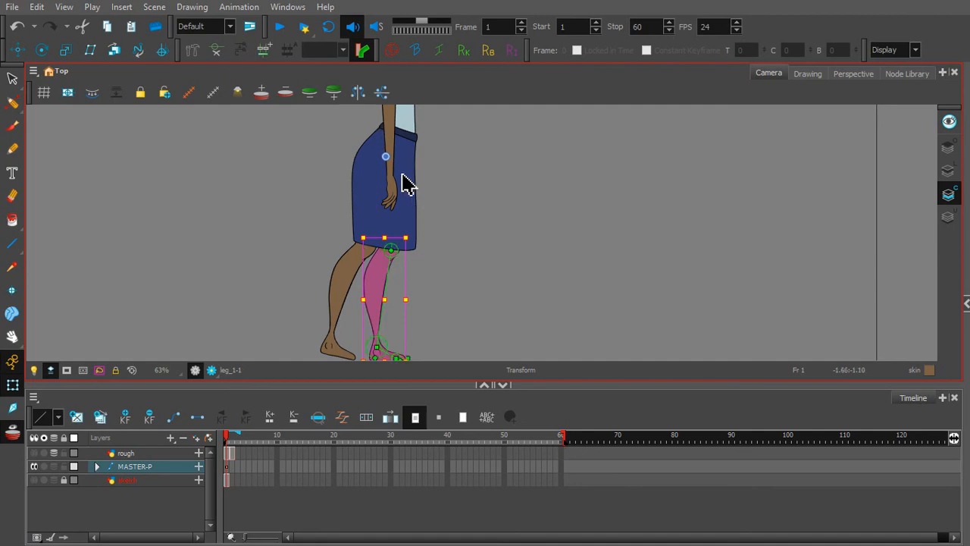
click(387, 255)
click(421, 226)
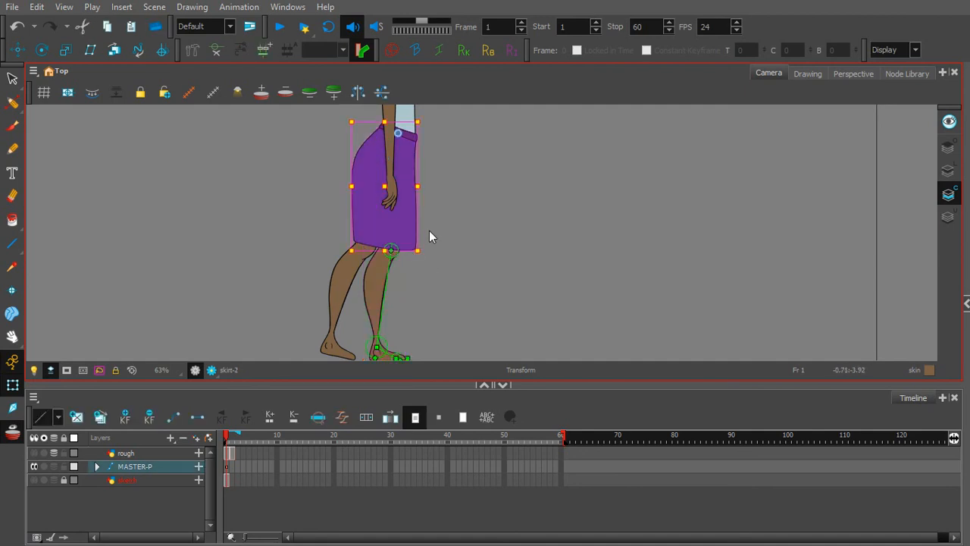
key(])
- Show the thigh_1-1 deformation controls and swing its deformer forward from the hip at frame 1
click(412, 180)
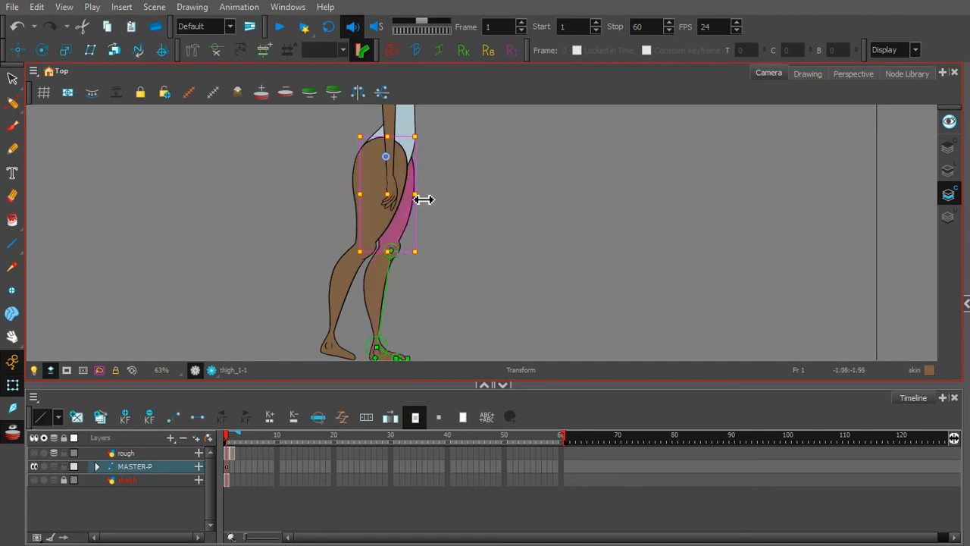
key(F11)
click(370, 117)
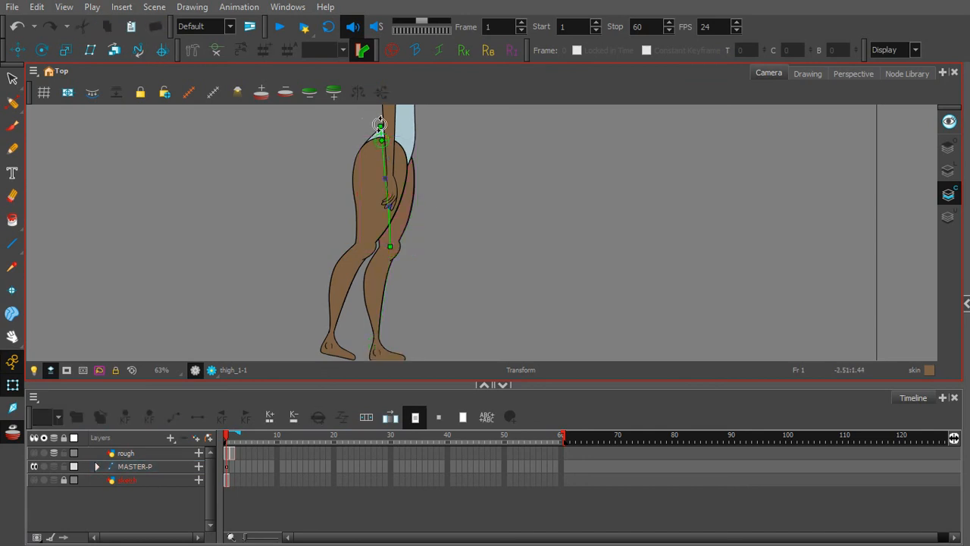
click(378, 125)
drag(378, 123, 372, 117)
click(434, 185)
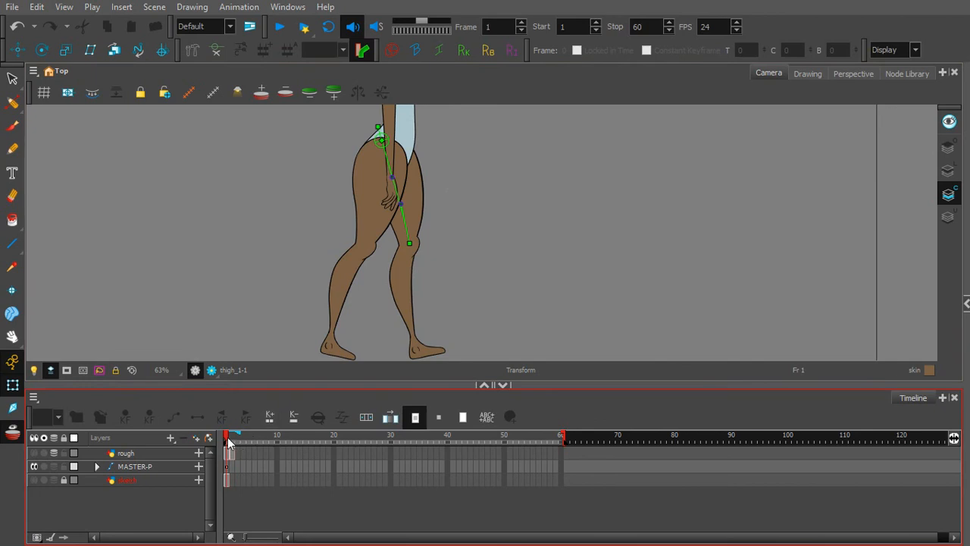
- Copy the MASTER-P keyframe pose from frame 1 to frame 20
drag(233, 440, 332, 446)
click(228, 467)
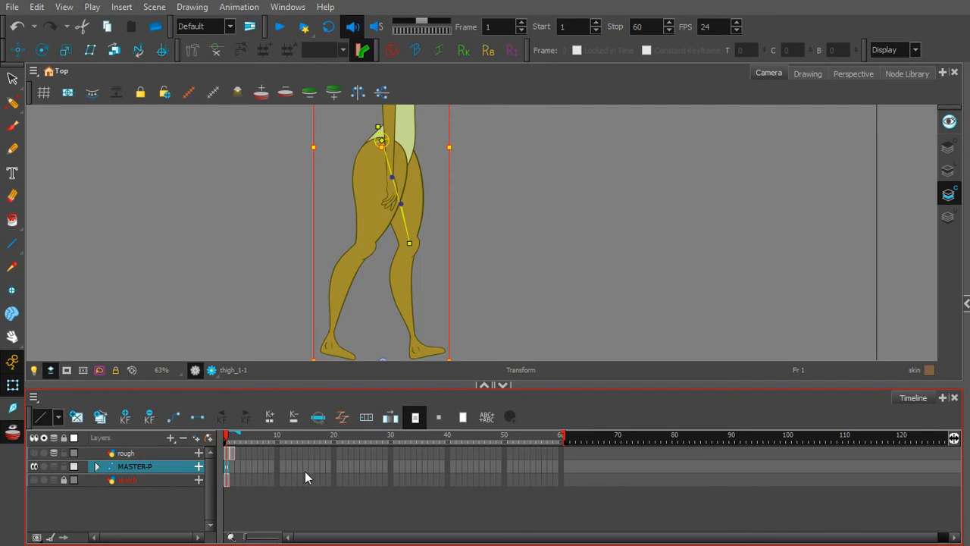
click(335, 471)
- Reverse the legs at frame 11 by swinging the thigh_1-1 deformer backward and the thigh-1 deformer forward
click(280, 439)
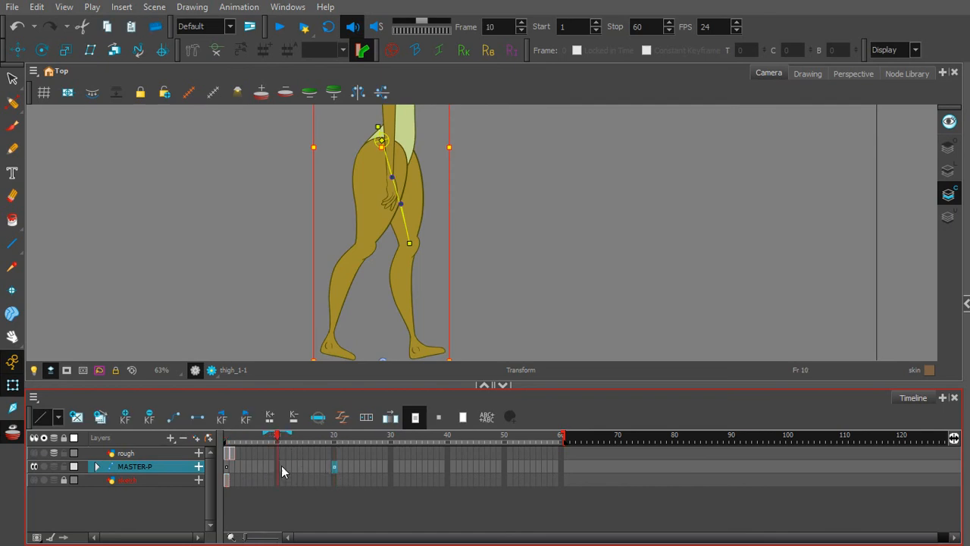
click(284, 467)
drag(378, 126, 385, 118)
click(371, 164)
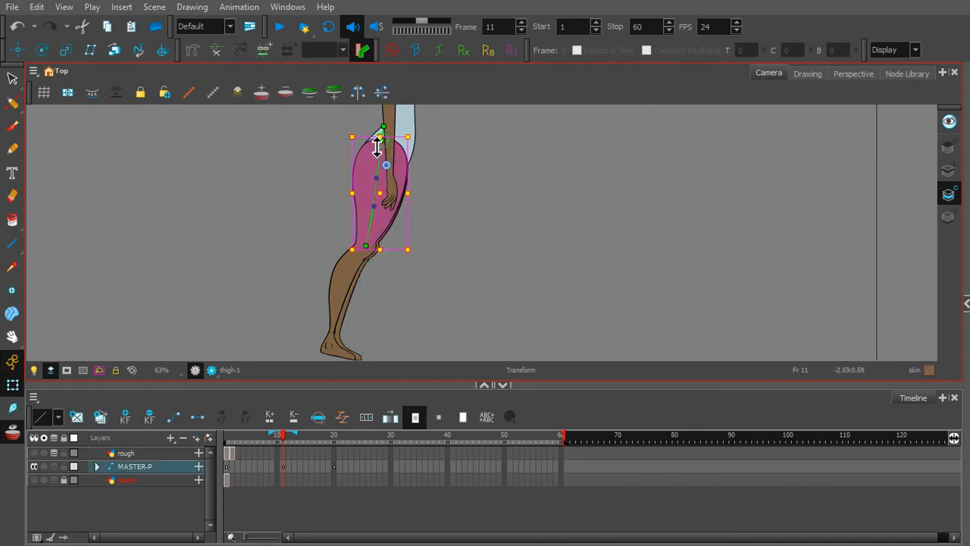
click(364, 121)
drag(383, 123, 378, 122)
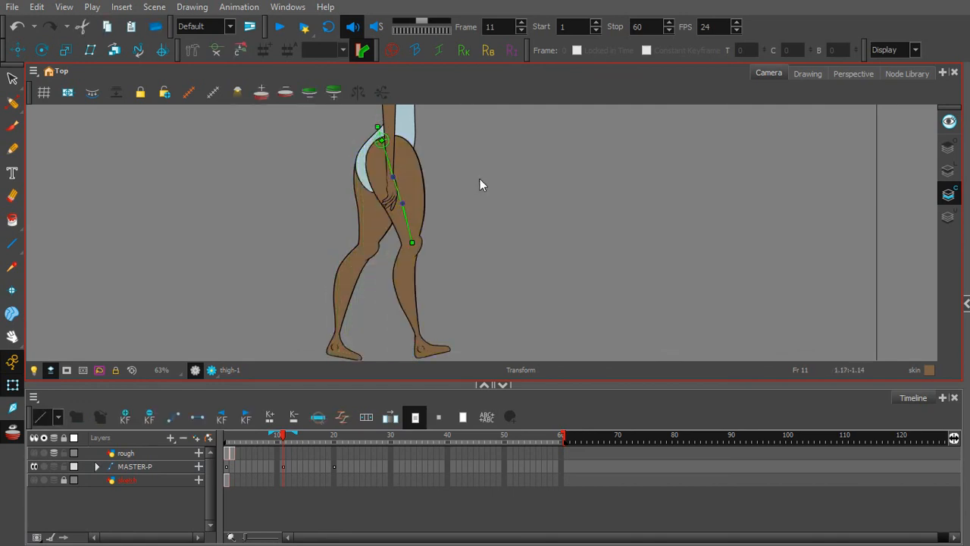
- Scrub through the leg poses and move MASTER-P's last keyframe to frame 21
drag(282, 436, 360, 438)
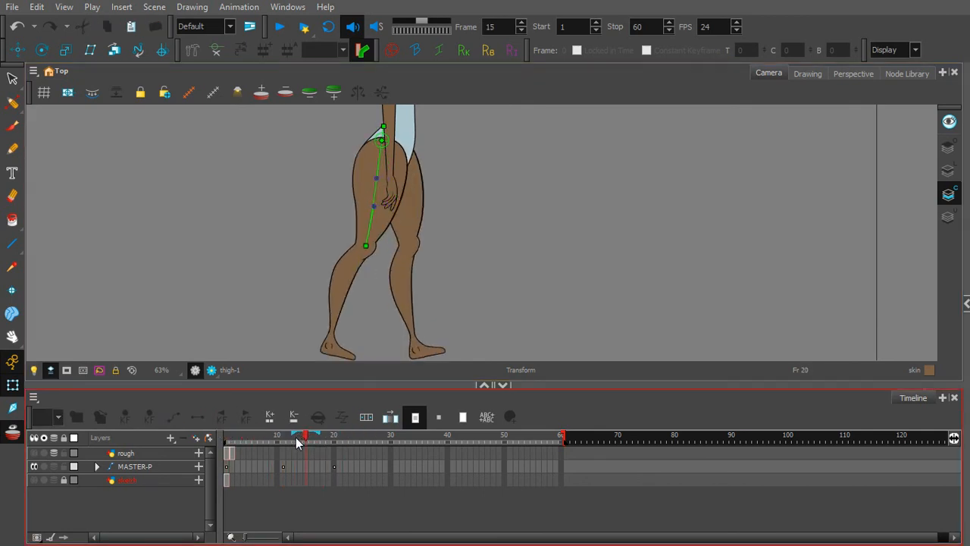
drag(296, 437, 310, 451)
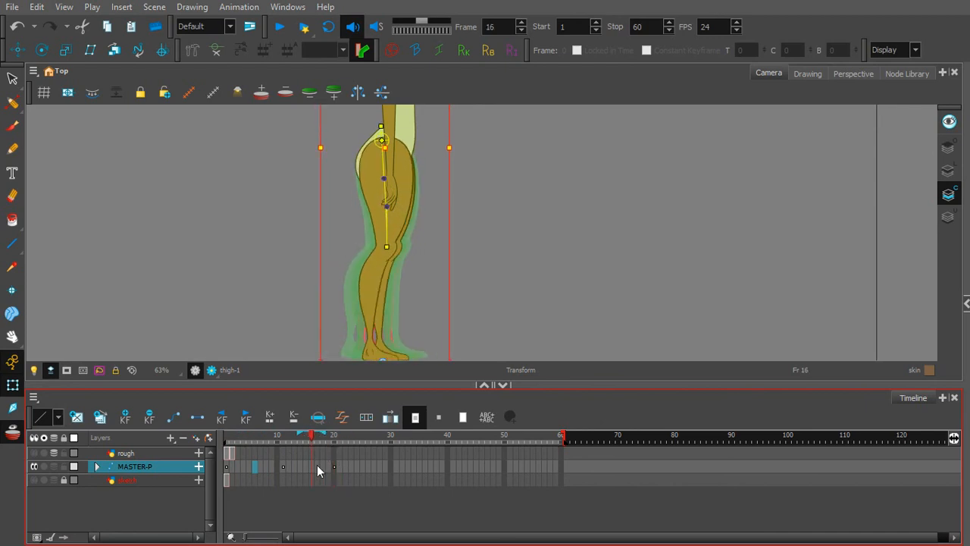
key(ctrl+z)
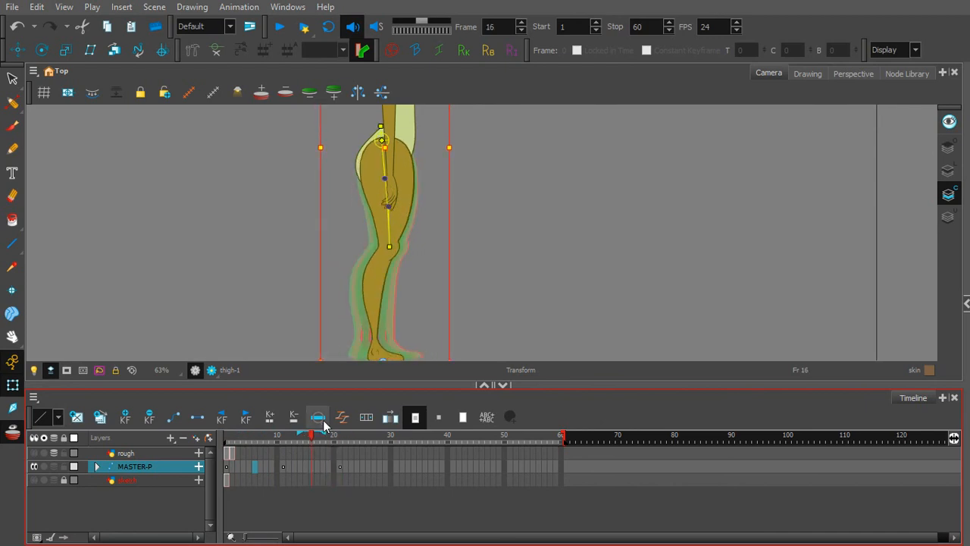
drag(251, 438, 255, 434)
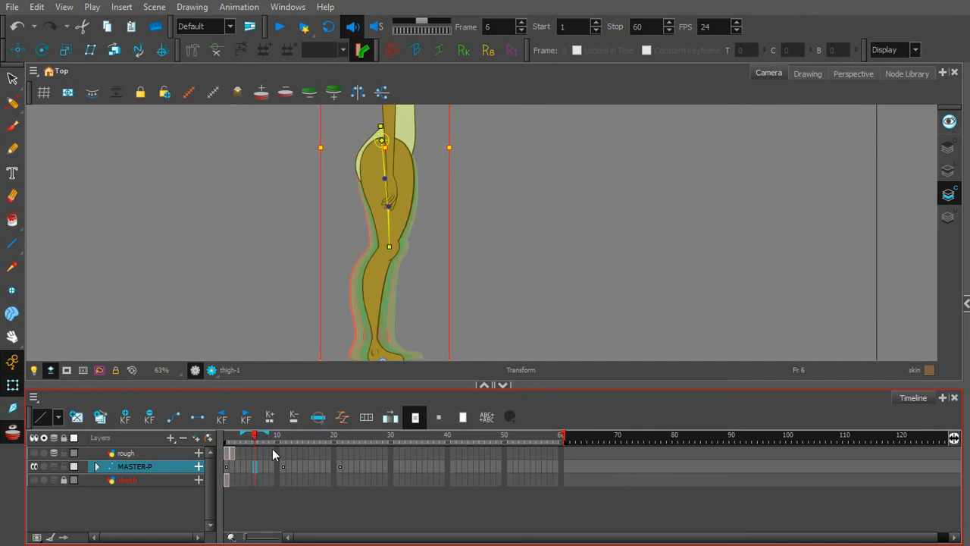
- Set motion interpolation on the MASTER-P keyframes between frames 1, 11 and 21
click(225, 466)
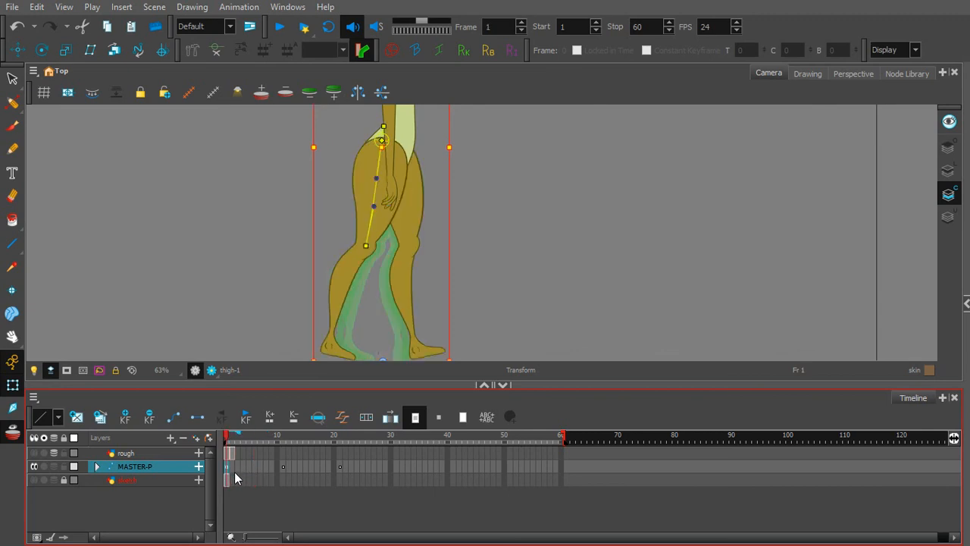
click(284, 466)
click(338, 466)
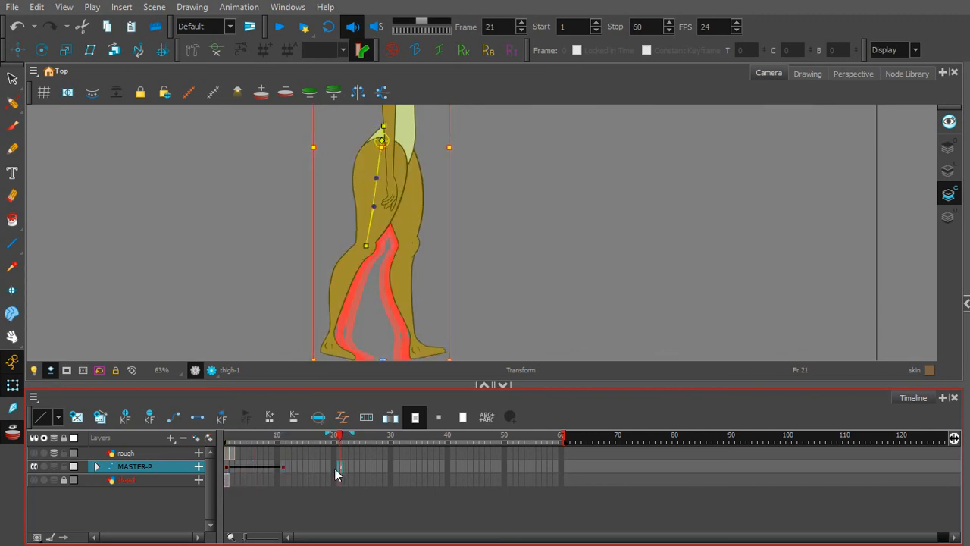
- Swing the thigh-1 deformer forward from the hip at frame 6
click(251, 465)
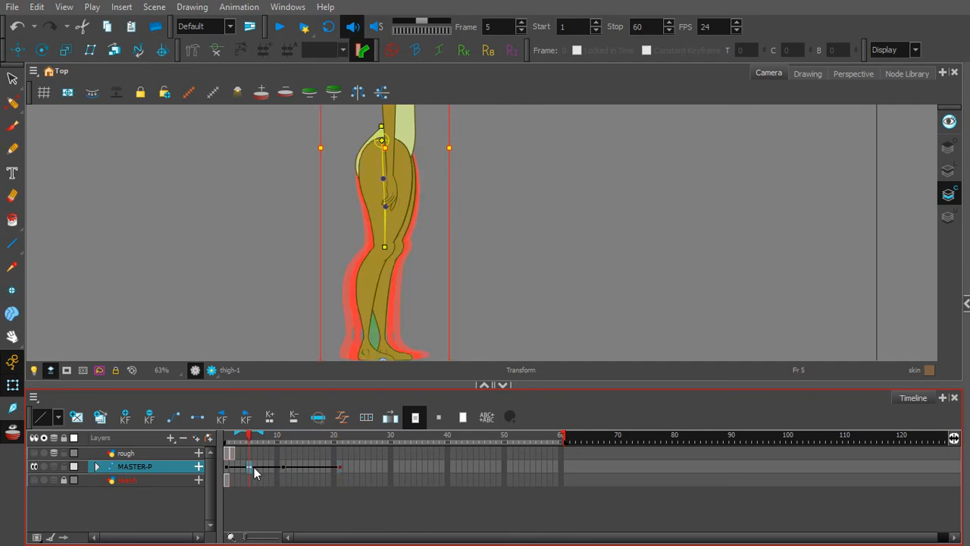
click(255, 466)
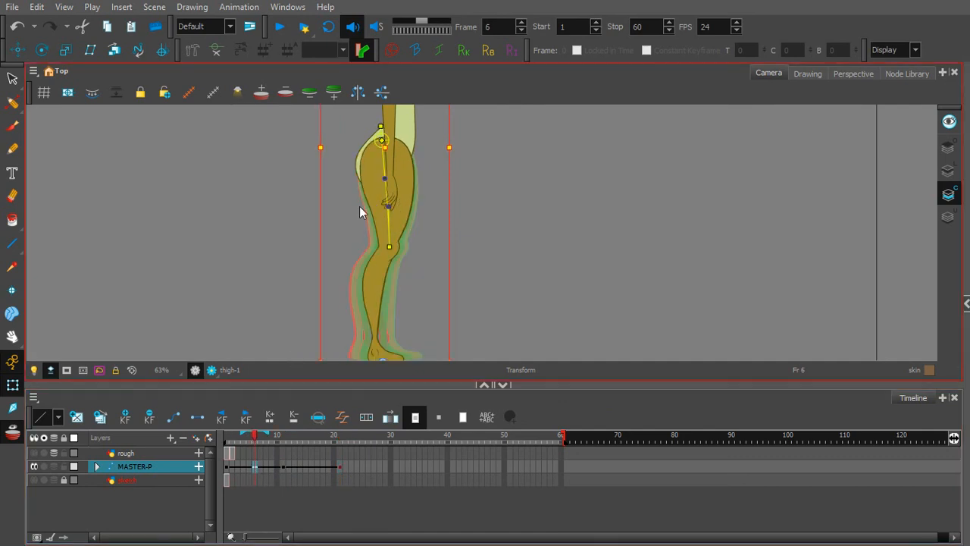
mouse_move(253, 438)
mouse_down()
mouse_move(216, 435)
mouse_move(249, 435)
mouse_move(225, 436)
mouse_move(252, 448)
mouse_move(259, 432)
mouse_up()
click(379, 199)
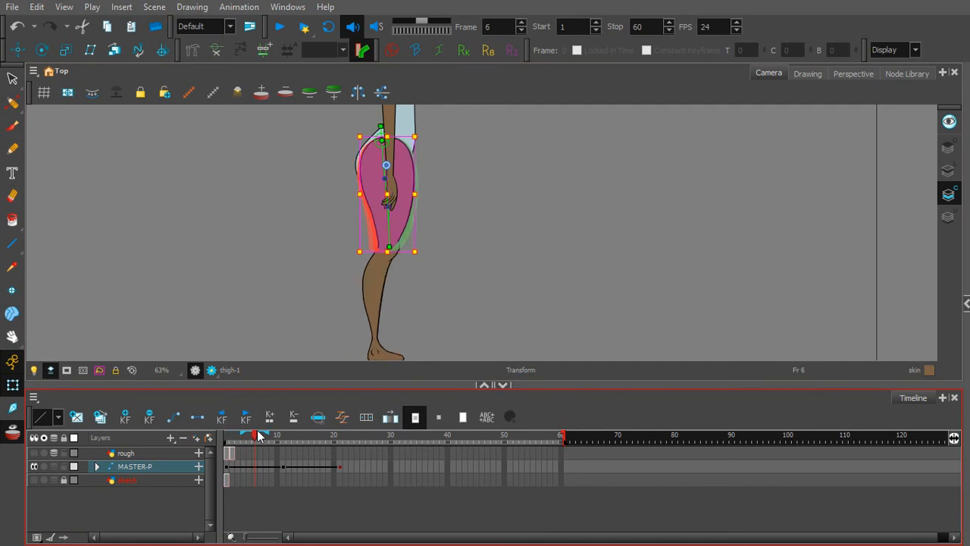
click(354, 134)
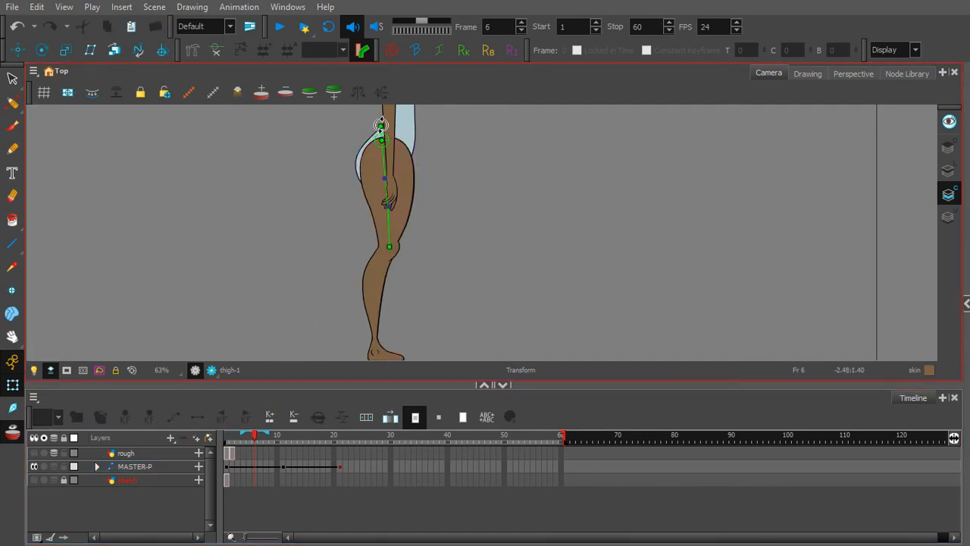
click(378, 201)
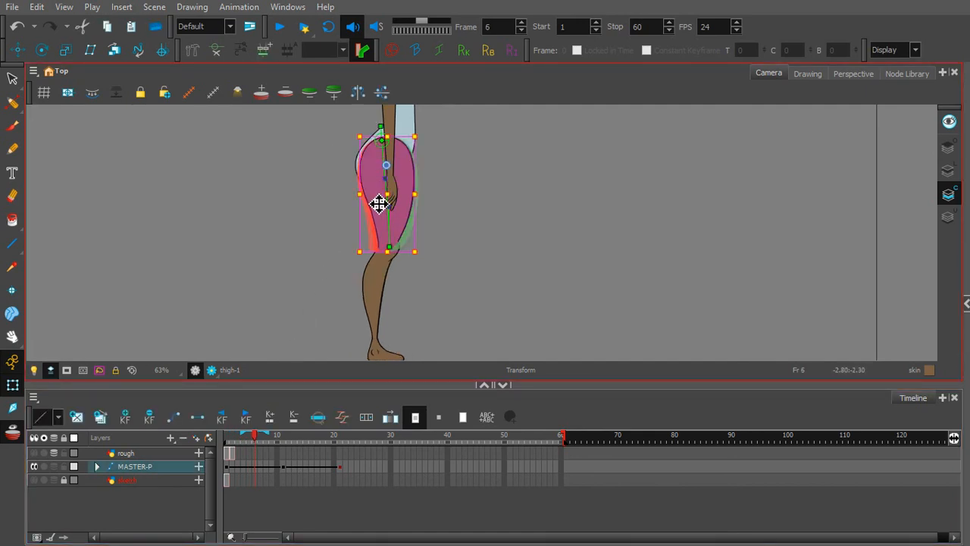
drag(375, 210, 388, 167)
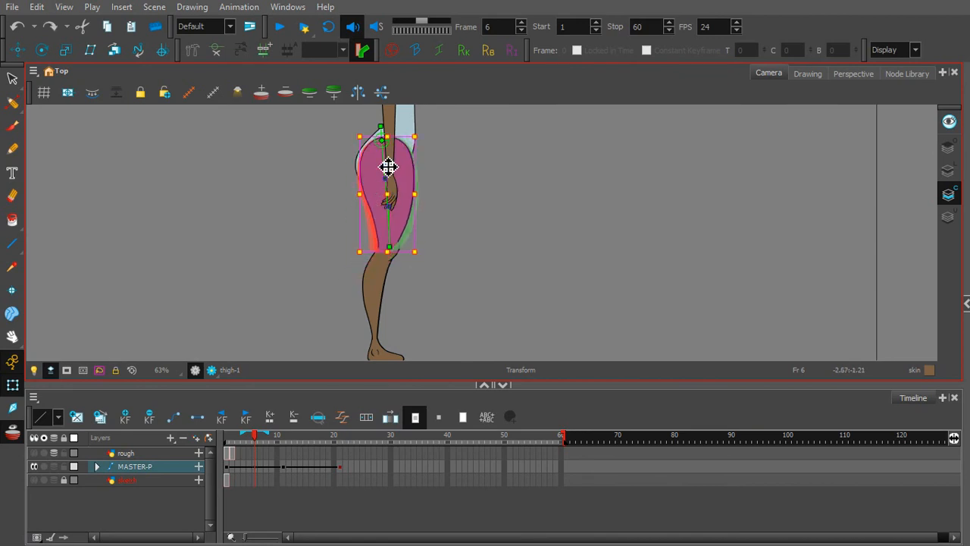
click(380, 128)
drag(379, 128, 379, 131)
- Show the leg-1 deformation controls, bend the lower leg backward at the knee at frame 6, and scrub through the motion
click(424, 270)
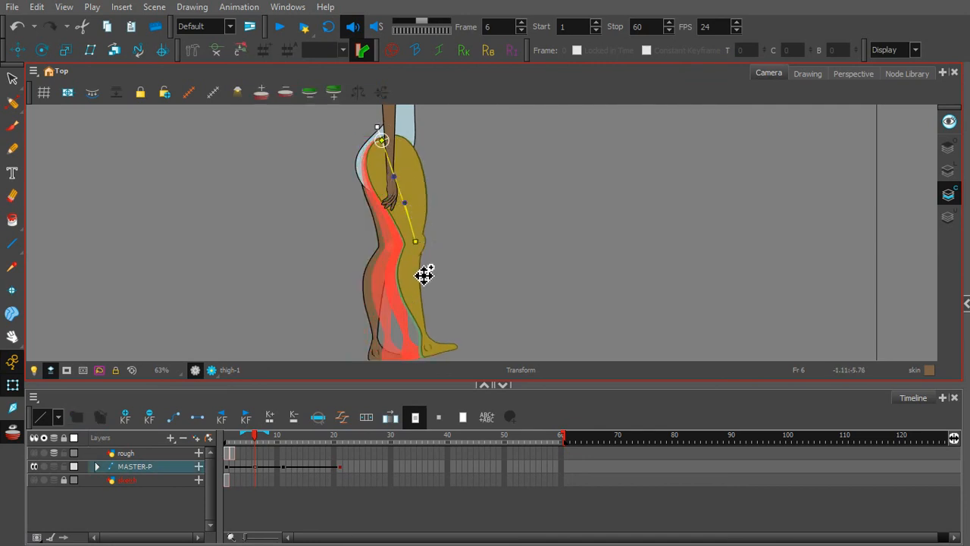
key(shift+F11)
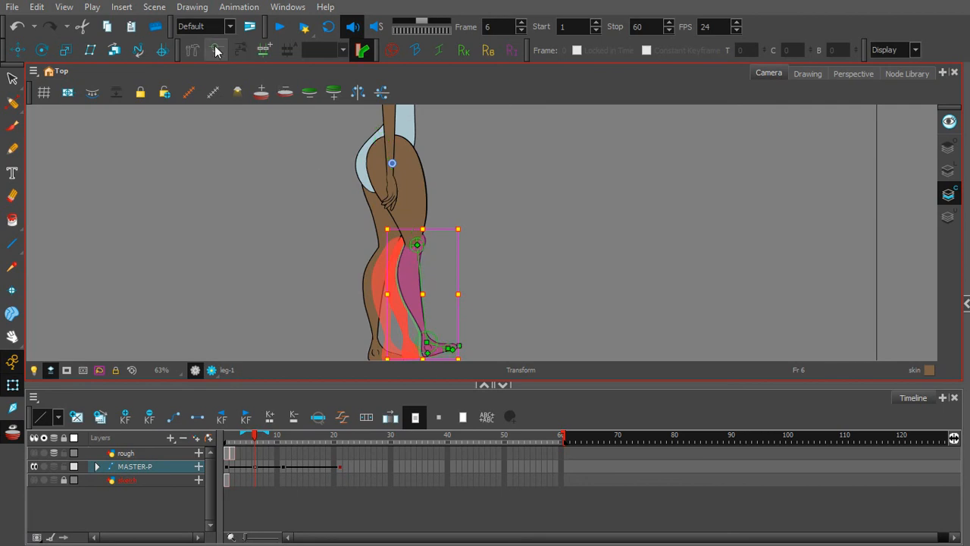
drag(419, 276, 391, 289)
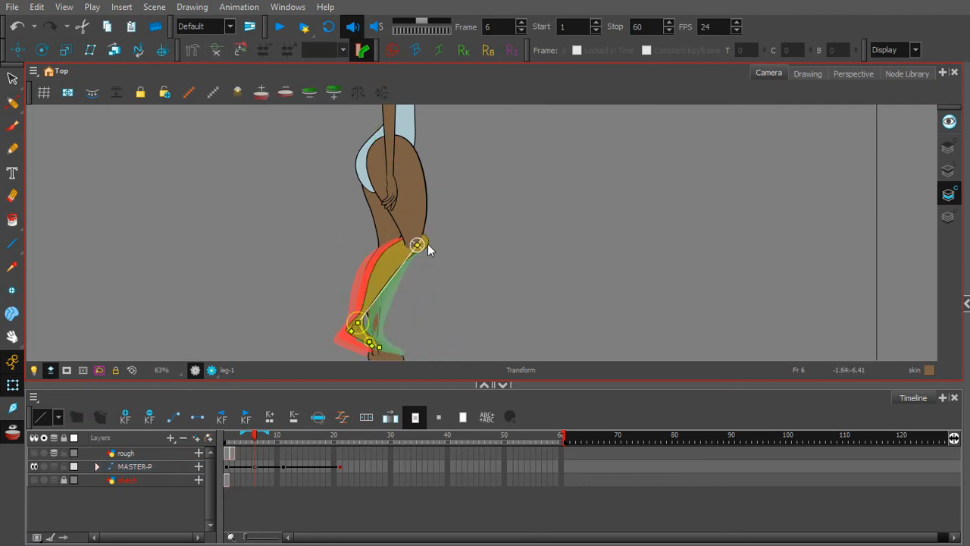
drag(254, 435, 295, 447)
mouse_move(248, 453)
mouse_down()
mouse_move(210, 447)
mouse_move(254, 452)
mouse_up()
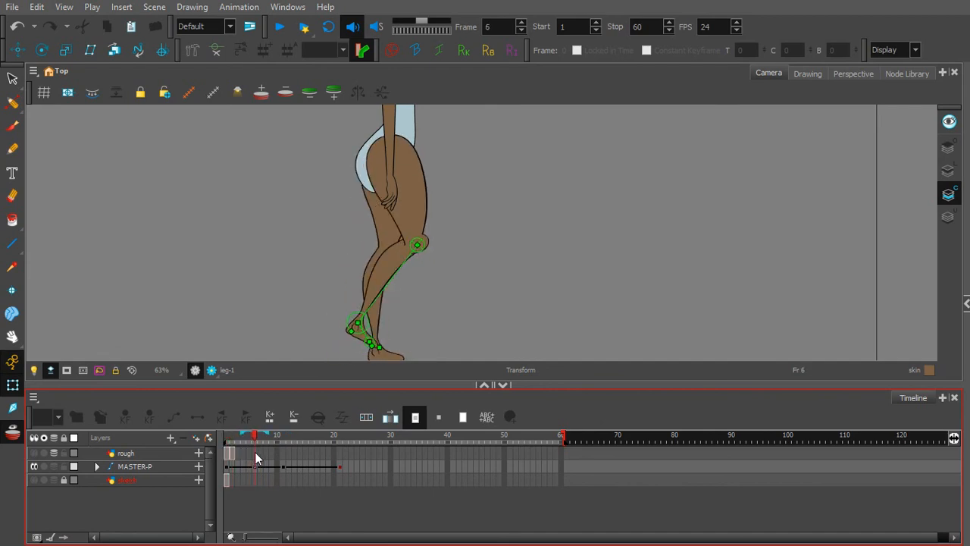
- Swing the thigh_1-1 deformer farther forward from the hip at frame 1 to widen the stride
click(237, 441)
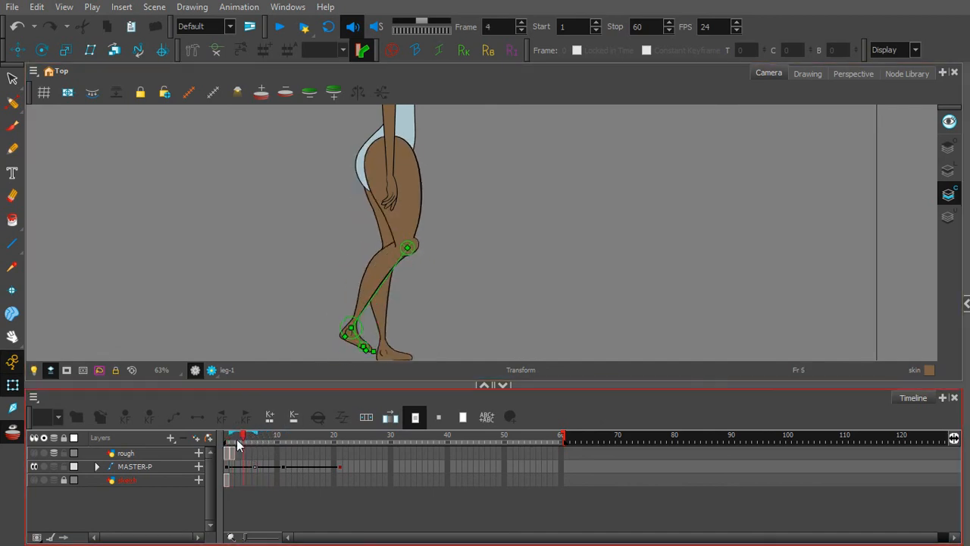
drag(237, 444, 213, 452)
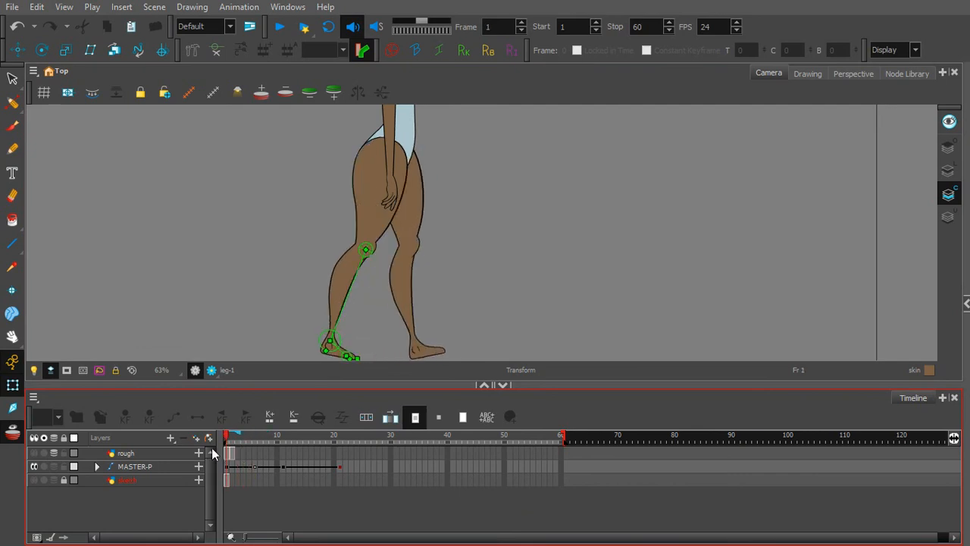
click(415, 215)
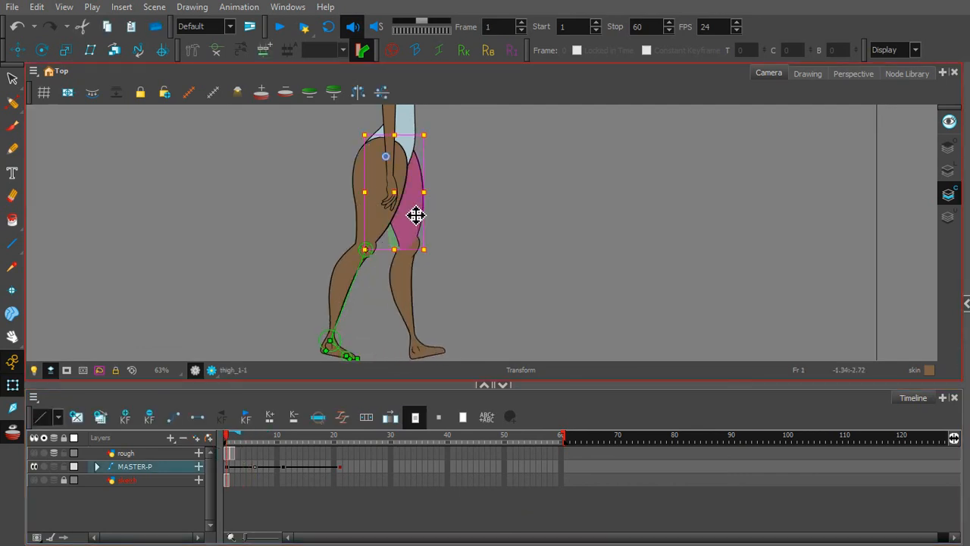
key(shift+F11)
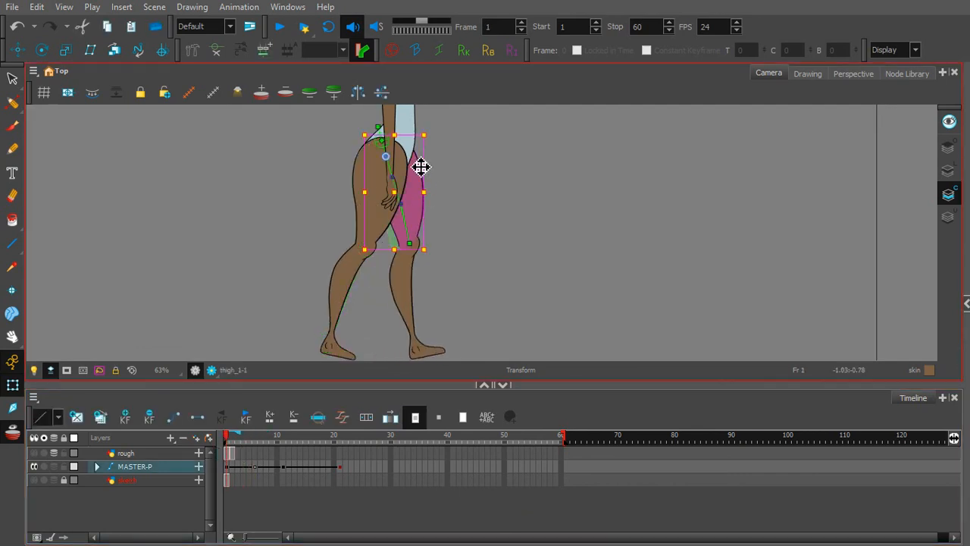
click(379, 128)
drag(380, 132, 370, 133)
- Copy the updated MASTER-P pose from frame 1 onto the keyframe at frame 21
click(230, 466)
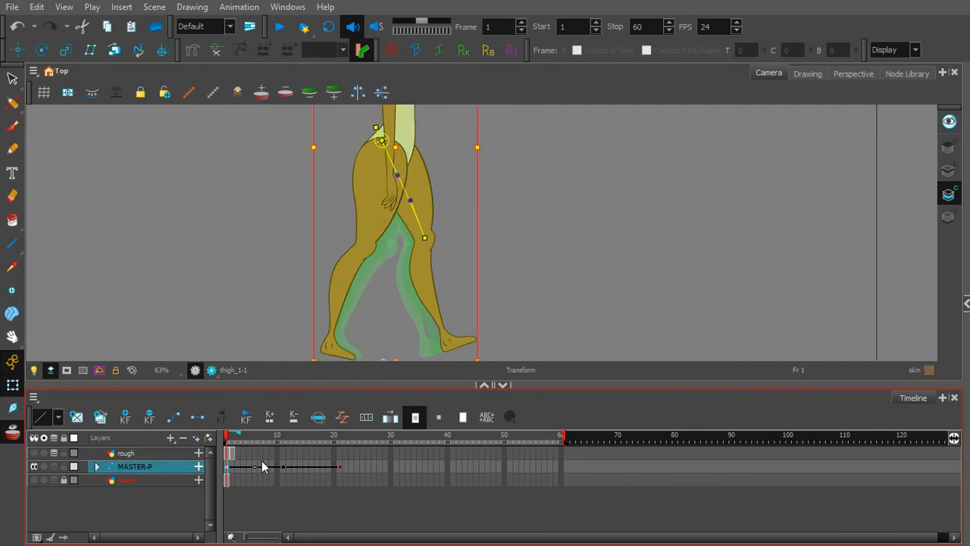
click(284, 466)
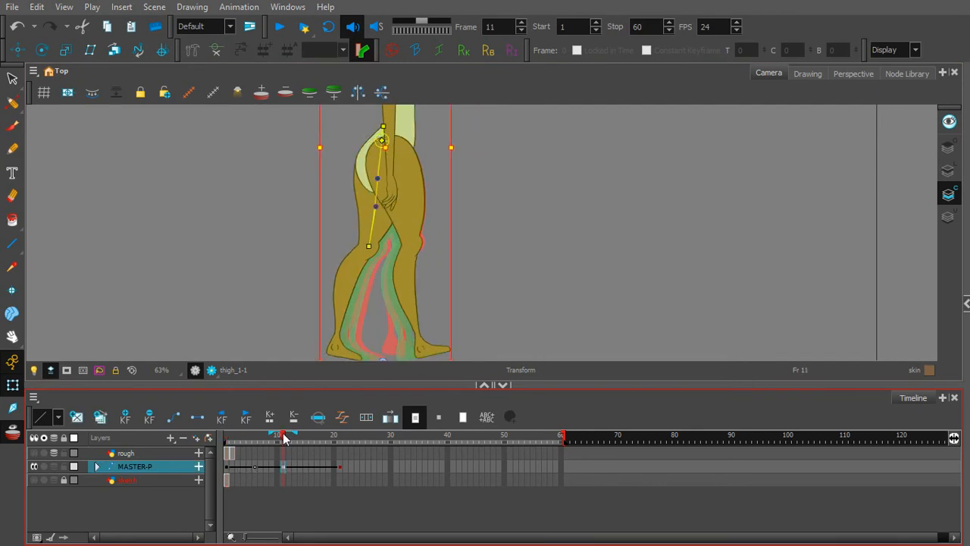
drag(284, 438, 213, 459)
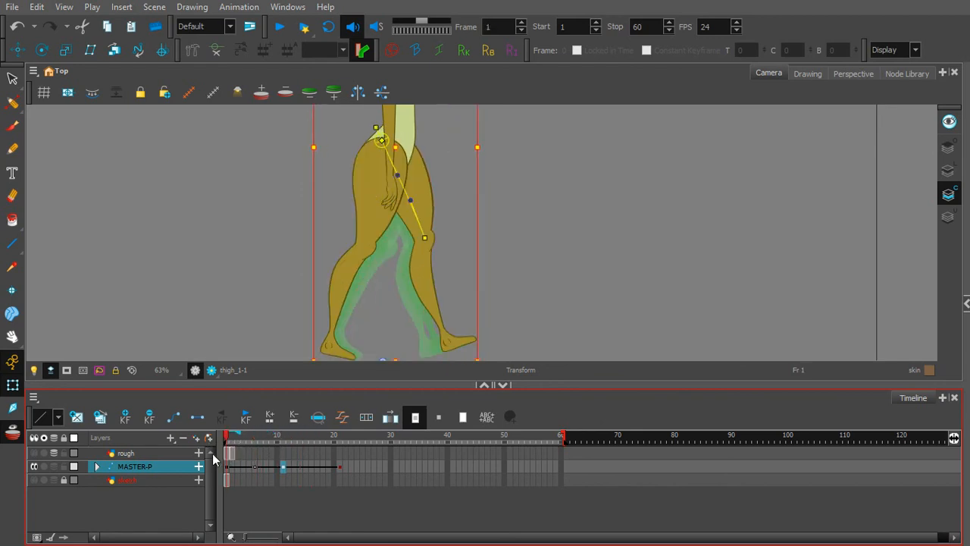
click(226, 468)
click(342, 467)
key(ctrl+v)
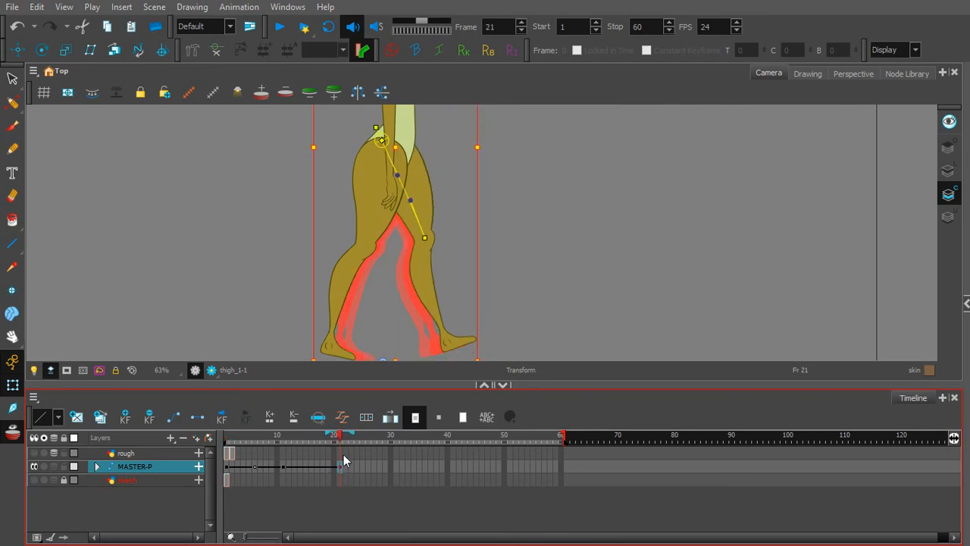
- Widen the stride at frame 11 by swinging the thigh_1-1 deformer backward and the thigh-1 deformer forward from the hip
drag(342, 438, 279, 441)
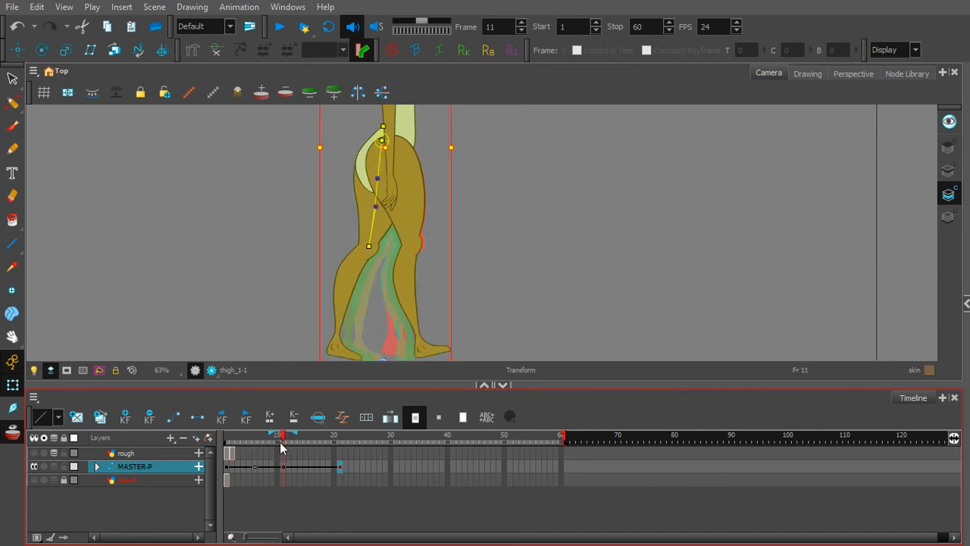
click(384, 124)
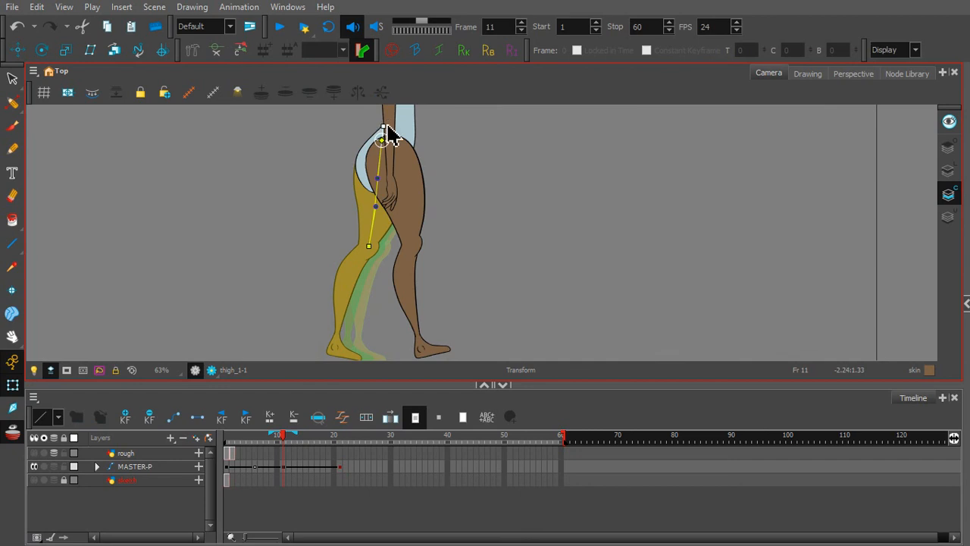
drag(388, 134, 405, 173)
click(409, 160)
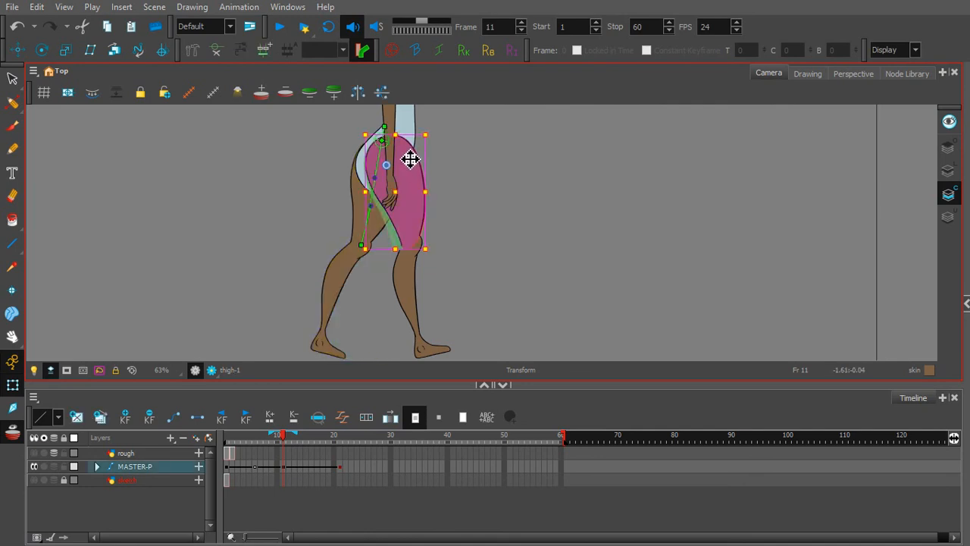
key(shift+F11)
drag(379, 127, 376, 127)
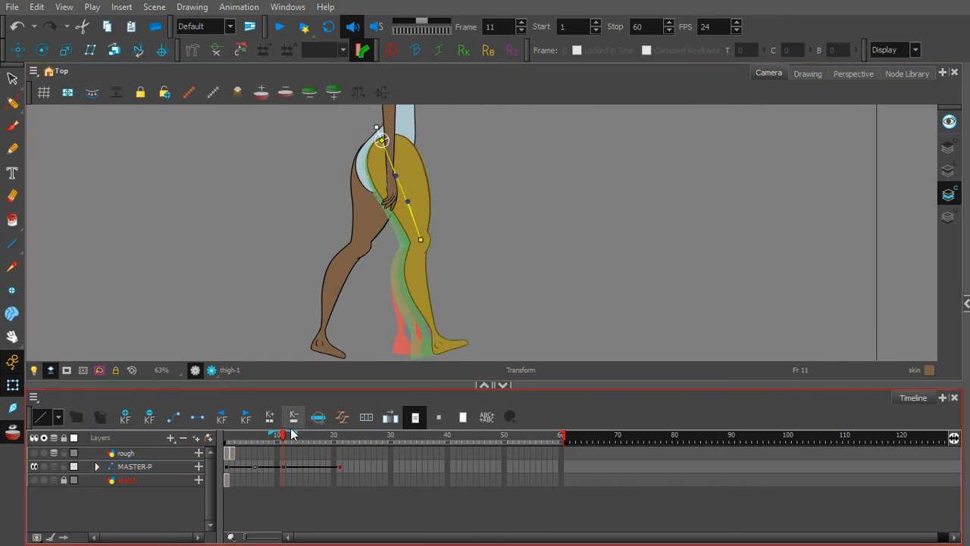
- Show the thigh_1-1 deformation controls and swing that thigh forward from the hip at frame 16
drag(281, 438, 307, 441)
click(379, 229)
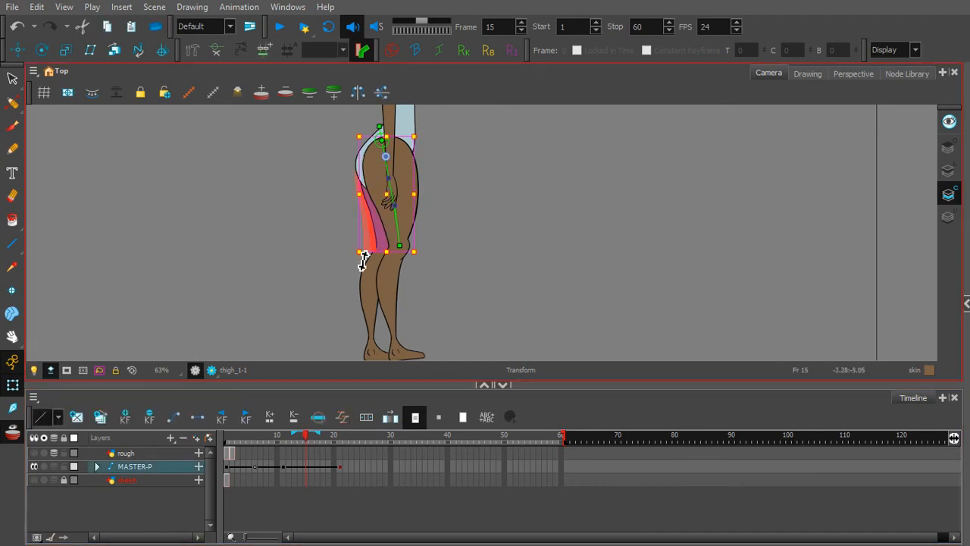
click(308, 419)
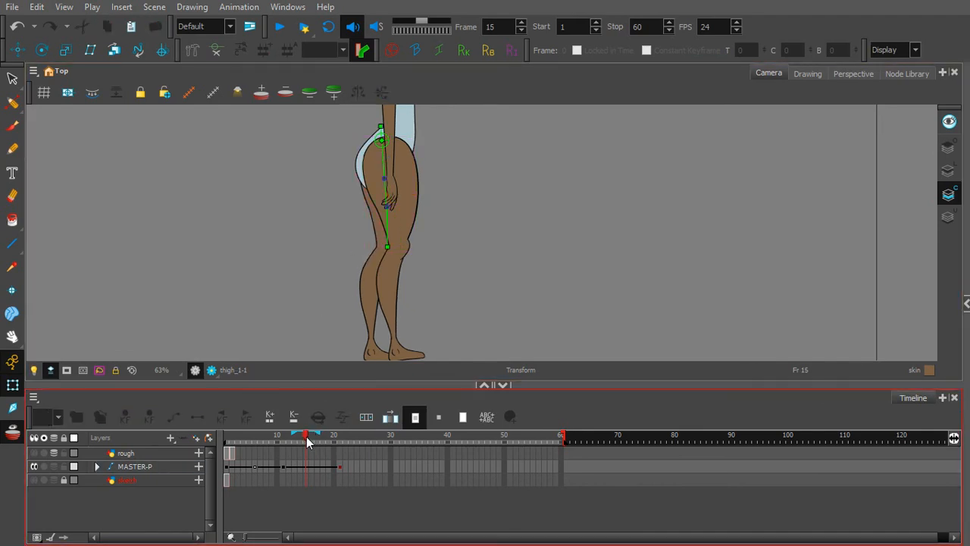
click(310, 436)
click(379, 123)
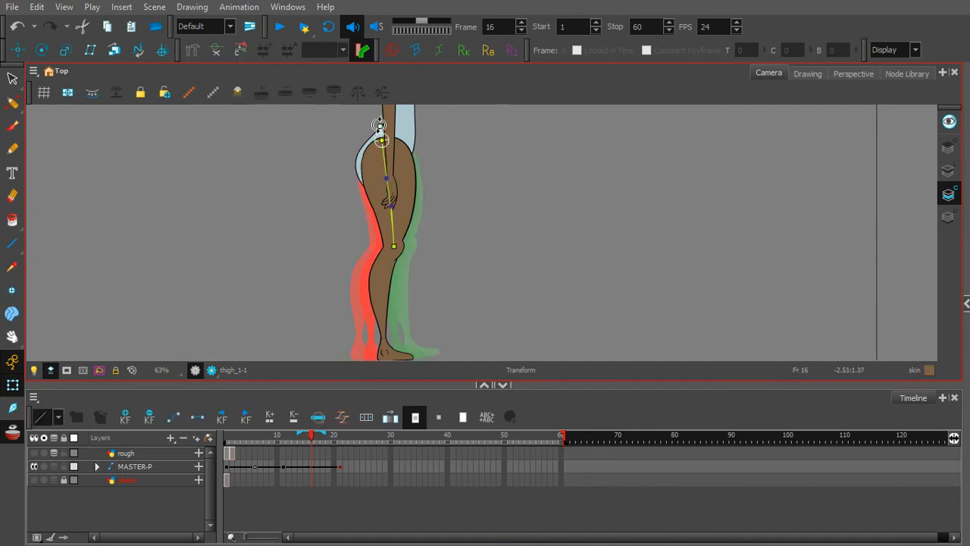
drag(378, 123, 395, 288)
- Bend the leg_1-1 lower leg backward at the knee at frame 16 and scrub through the walk
click(424, 277)
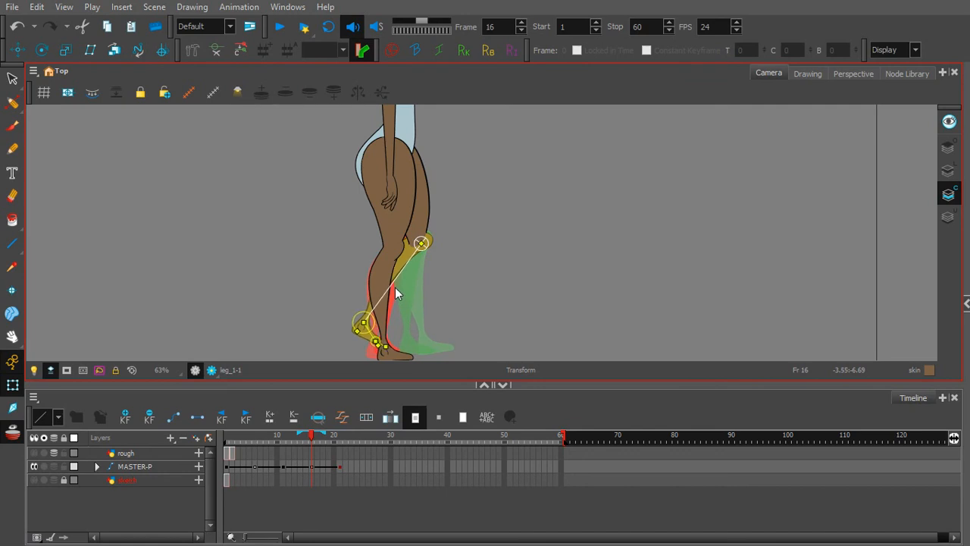
click(425, 249)
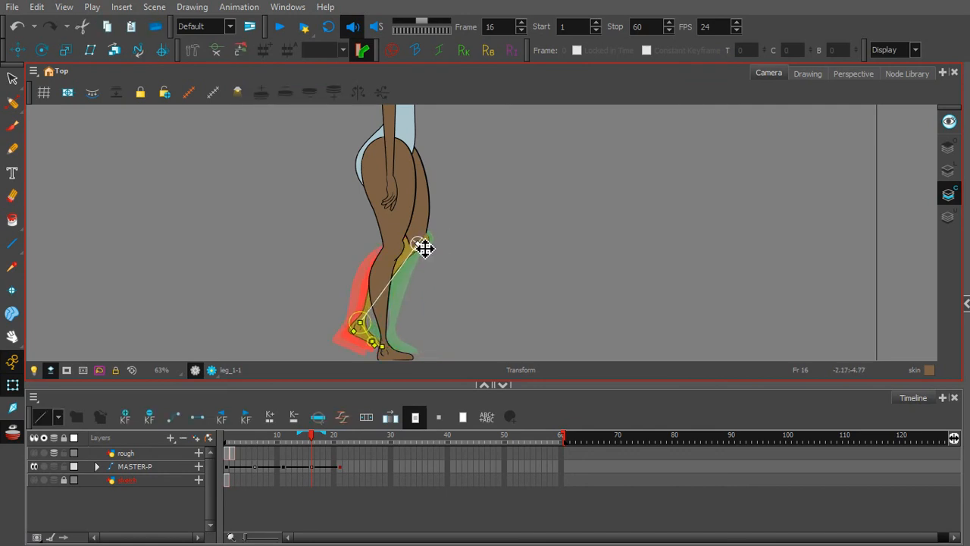
drag(424, 248, 424, 254)
key(ctrl+z)
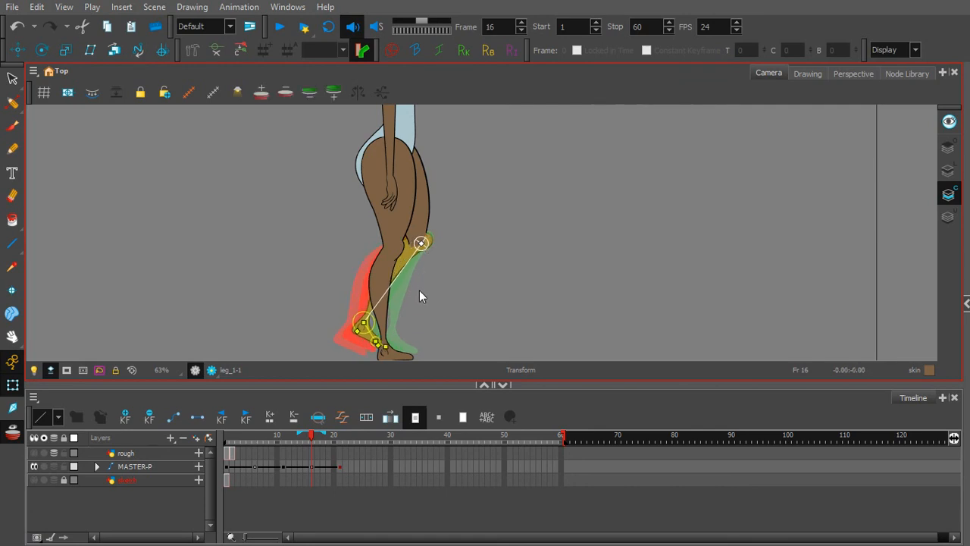
click(311, 438)
drag(310, 437, 342, 452)
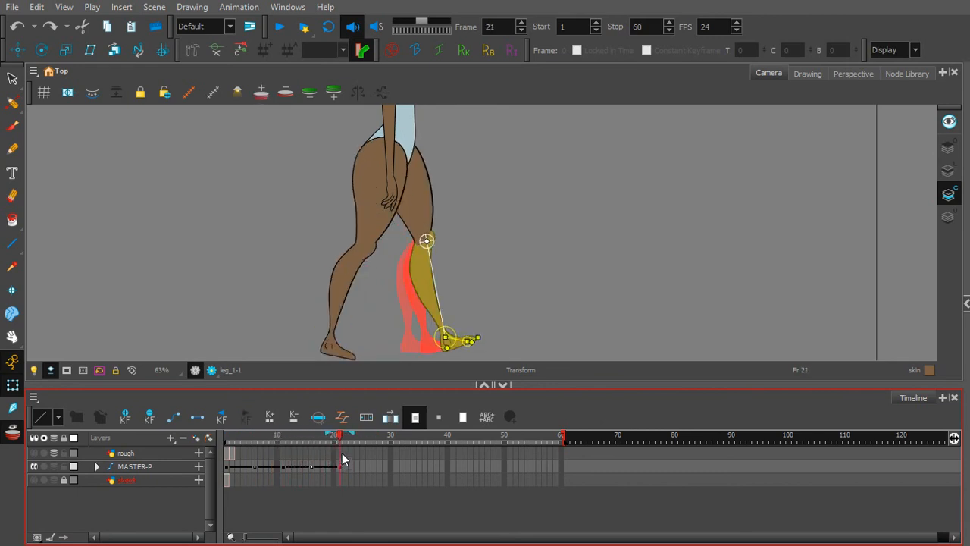
click(490, 198)
drag(339, 435, 359, 446)
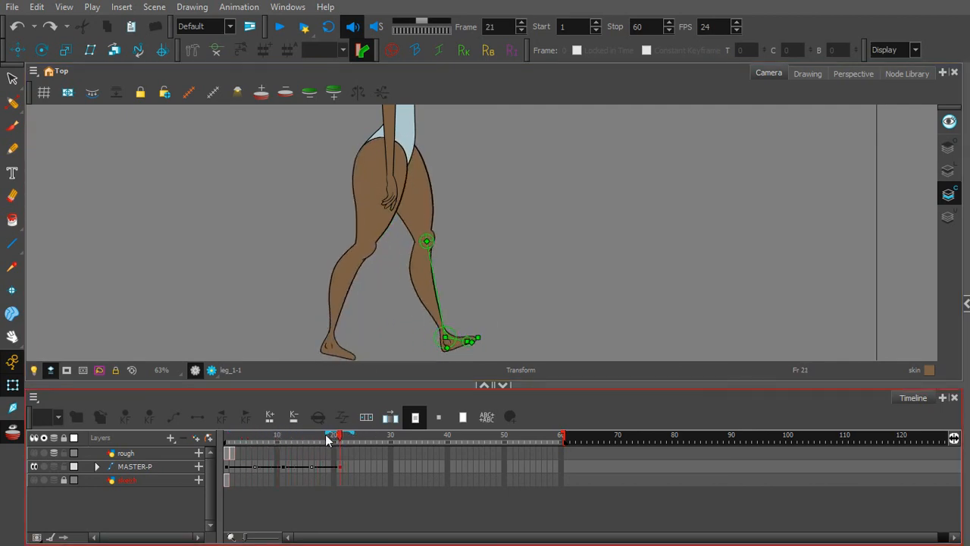
drag(235, 436, 350, 441)
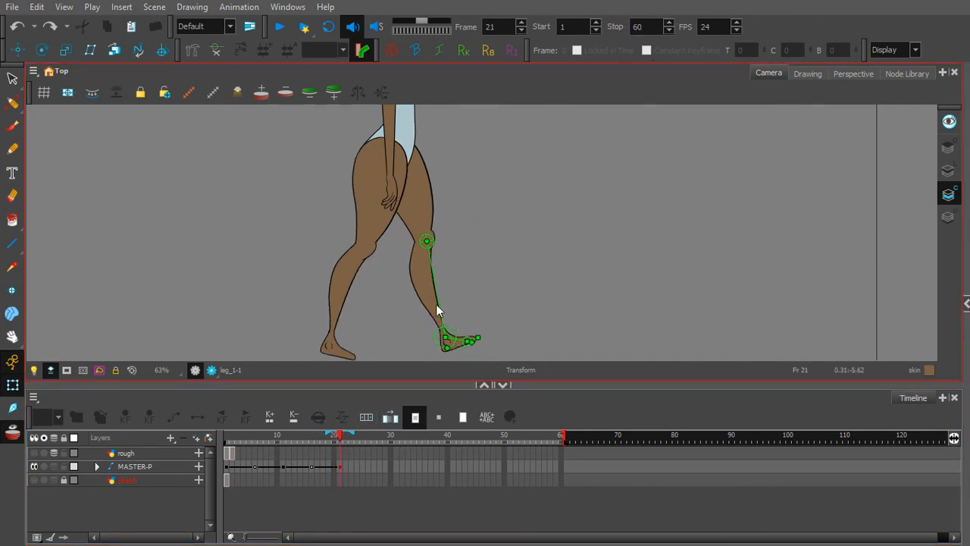
- Set the playback stop frame to 20 and play the walk cycle in a loop
click(339, 468)
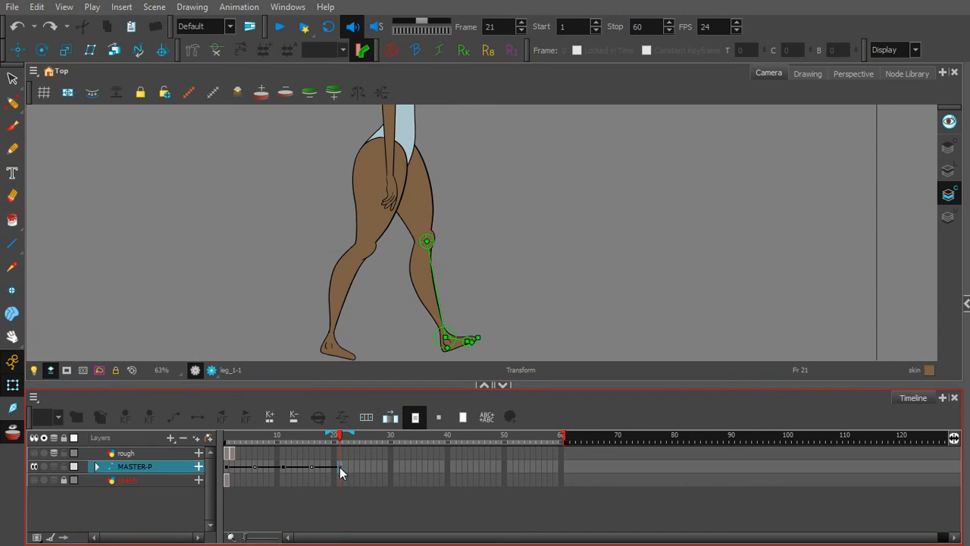
double_click(636, 27)
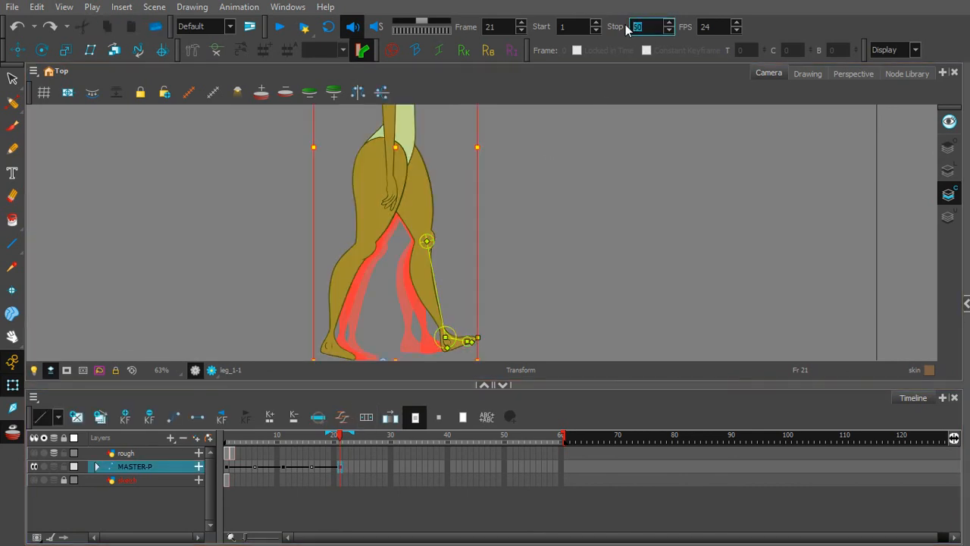
text(21)
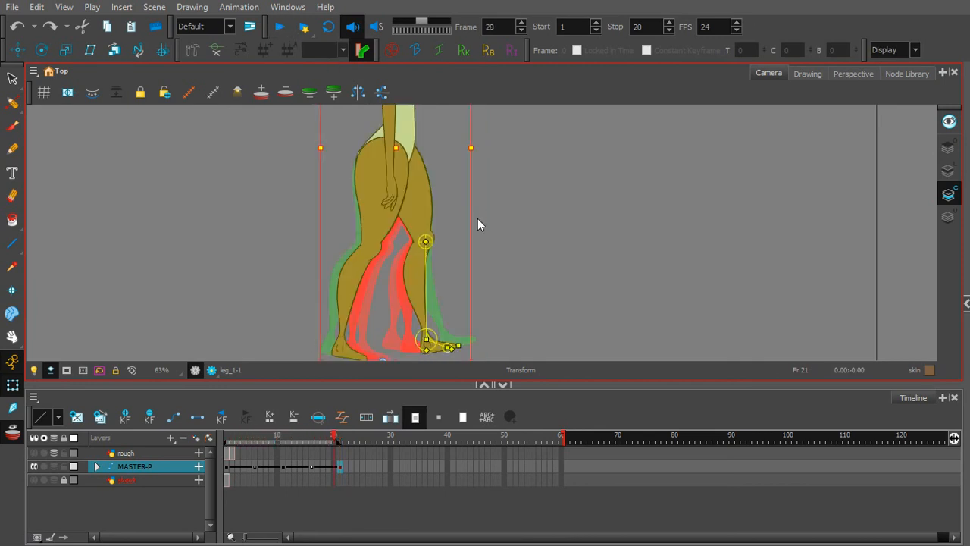
click(287, 27)
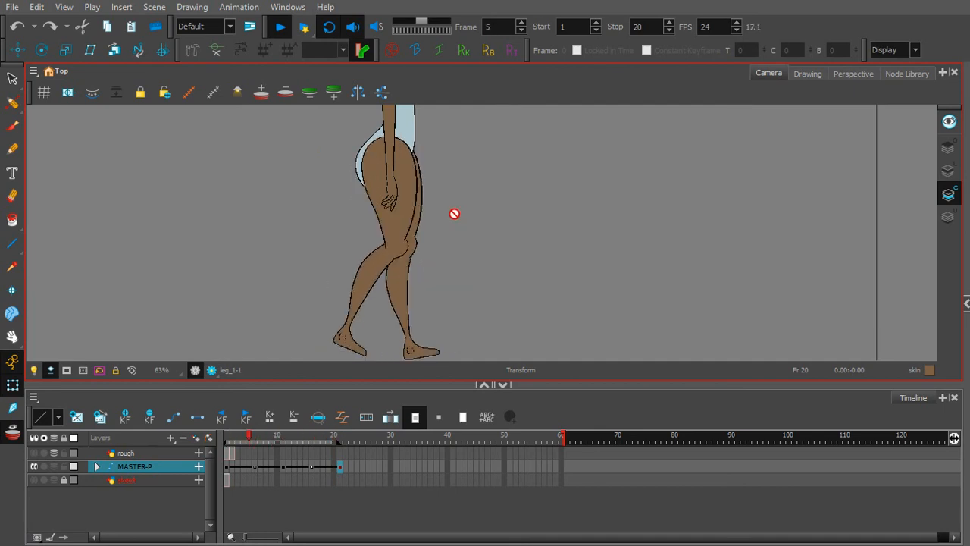
click(280, 29)
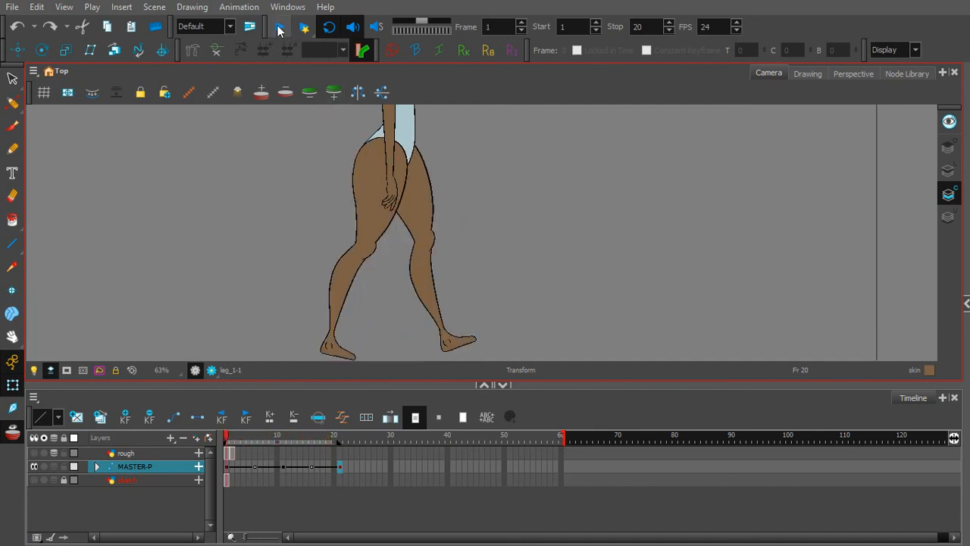
- Add full MASTER-P keyframes at frames 6 and 16, and scrub through the first frames of the walk
drag(231, 450, 253, 451)
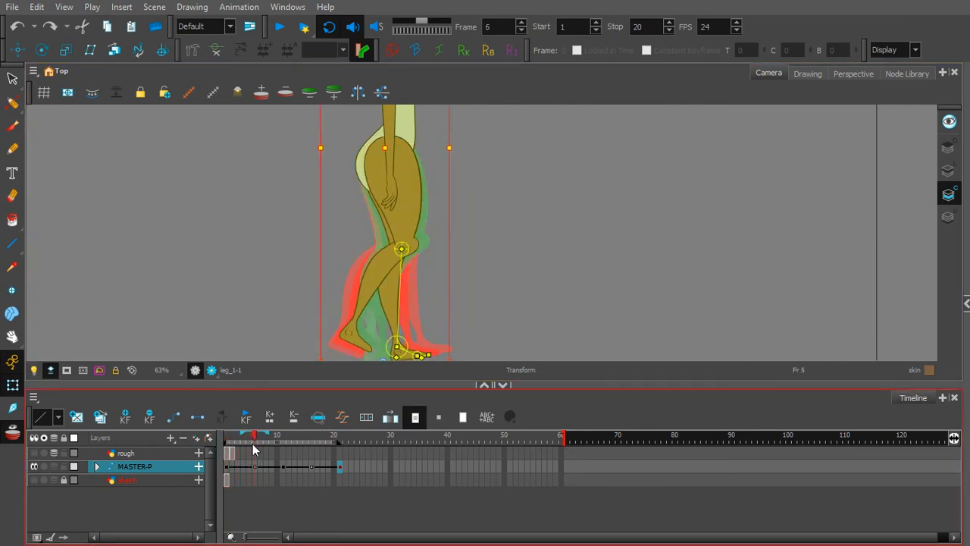
click(255, 466)
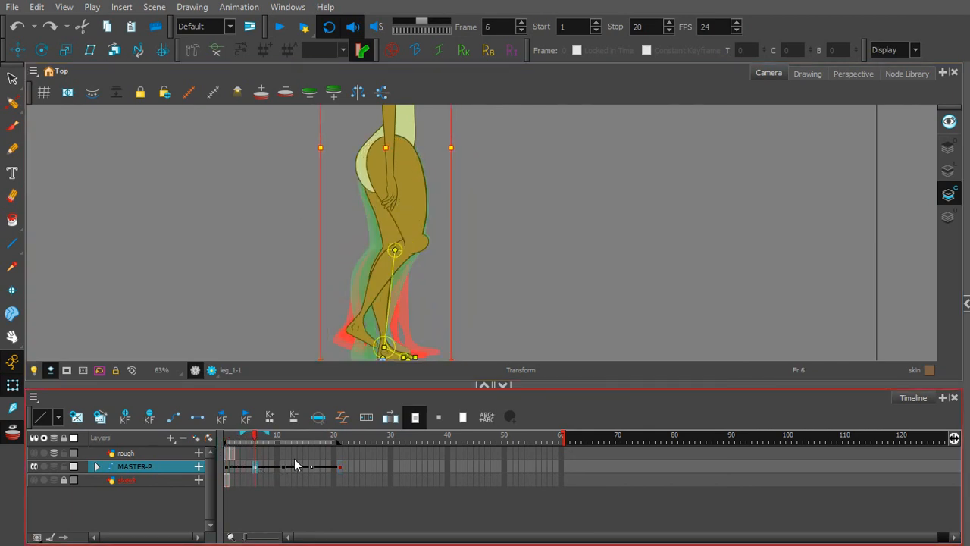
click(312, 470)
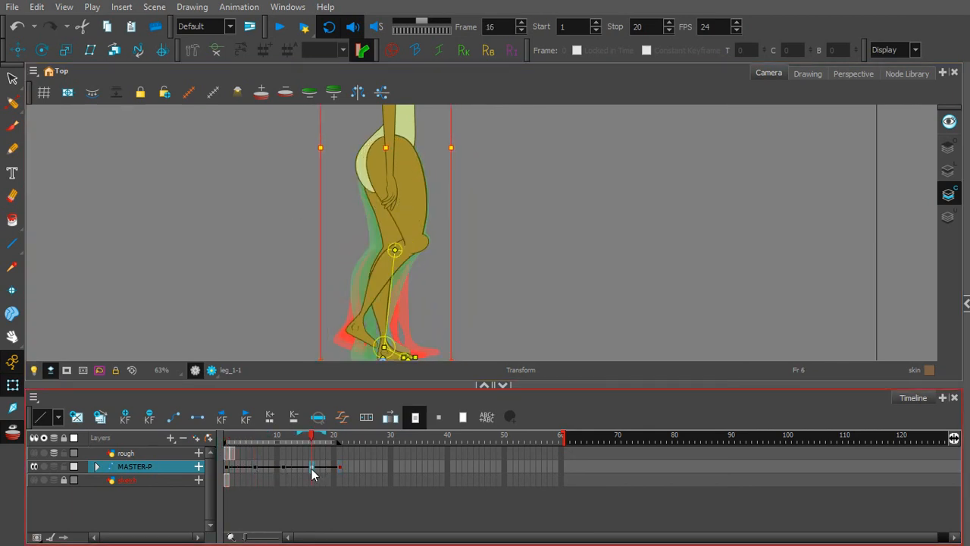
click(491, 304)
drag(310, 438, 218, 439)
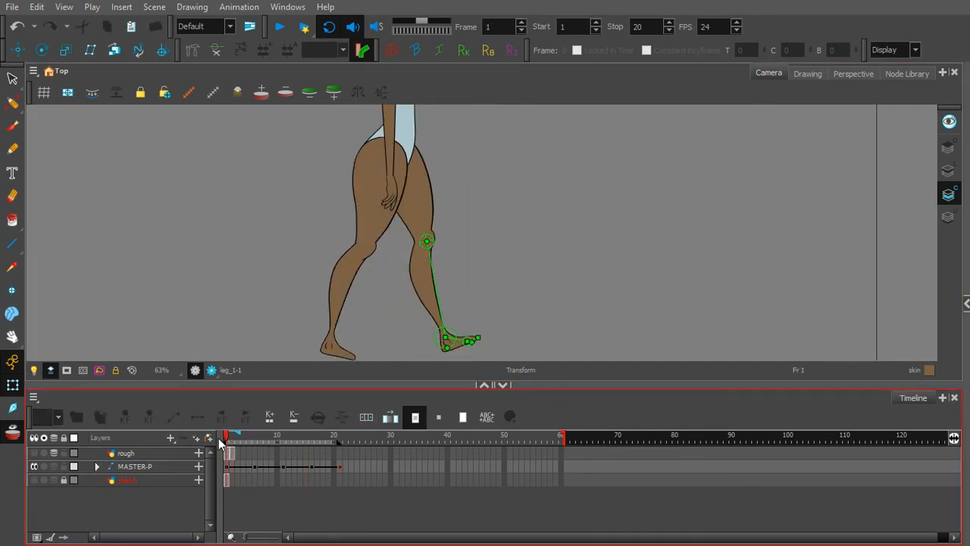
drag(257, 437, 229, 438)
mouse_move(256, 436)
mouse_down()
mouse_move(243, 445)
mouse_move(230, 429)
mouse_move(241, 429)
mouse_up()
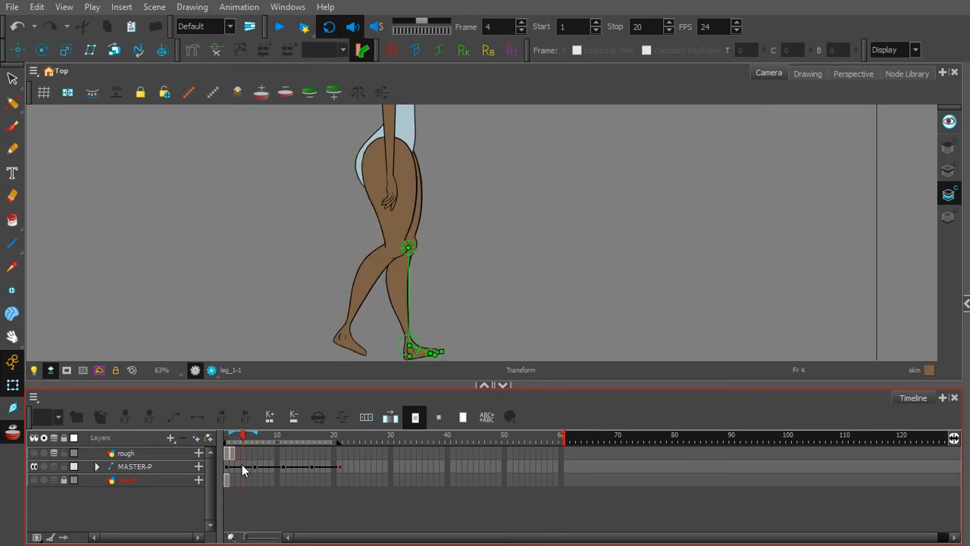
- Show the thigh_1-1 deformation controls at frame 3 and swing the thigh slightly forward from the hip
click(241, 464)
click(313, 286)
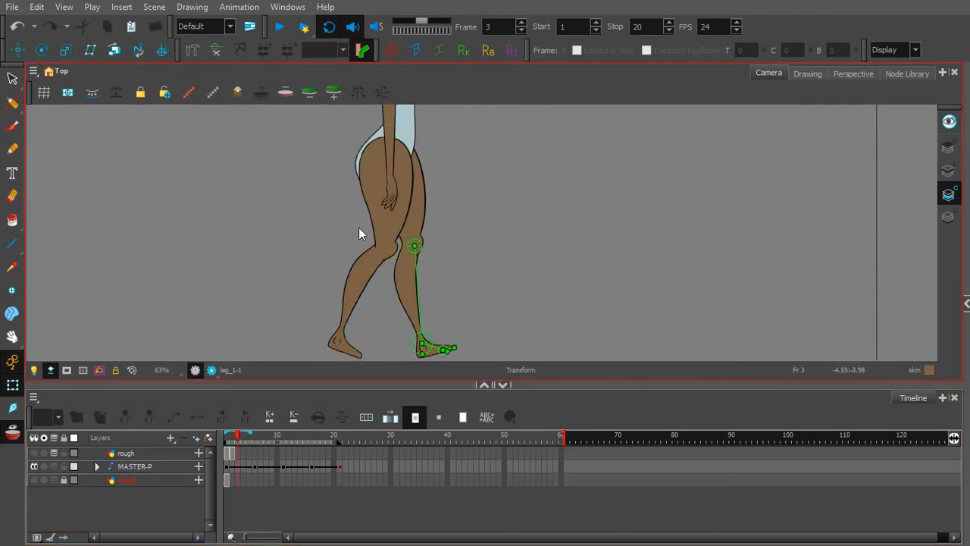
click(425, 217)
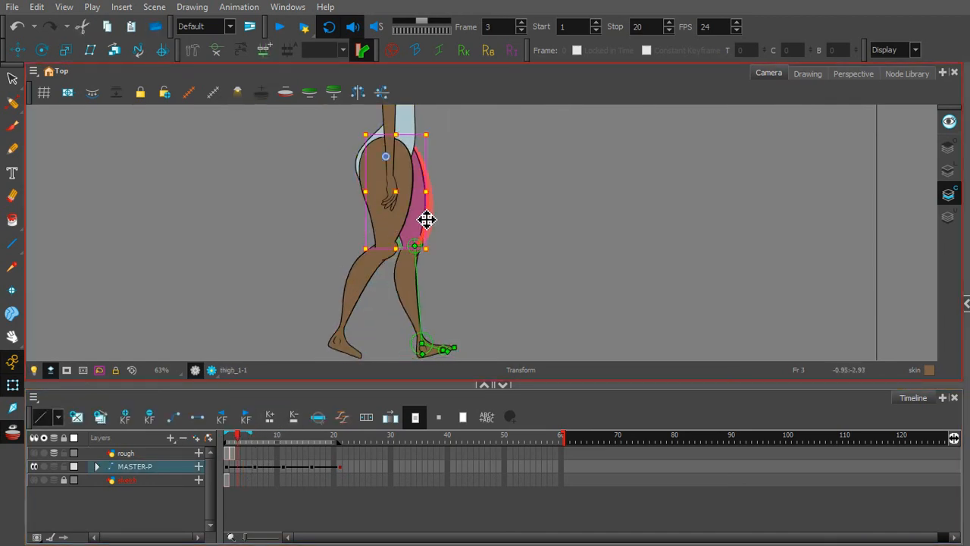
click(304, 133)
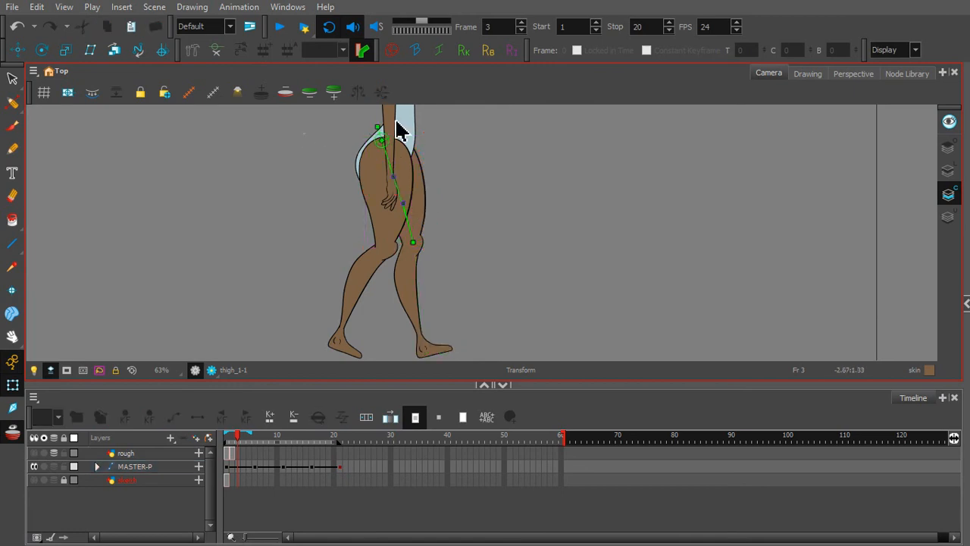
click(376, 125)
drag(377, 125, 375, 126)
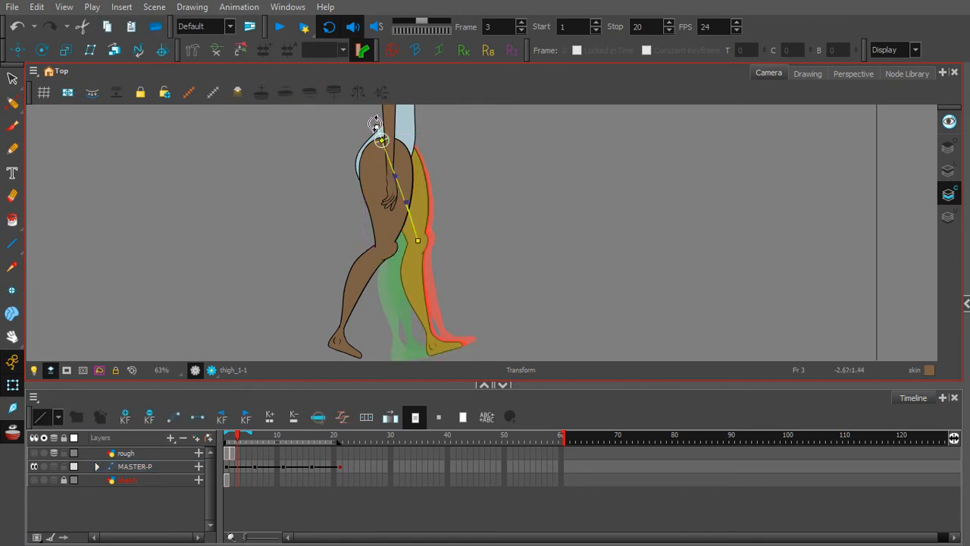
- Bend the leg_1-1 lower leg backward at the knee at frame 3 so the front foot sits under the knee
click(431, 294)
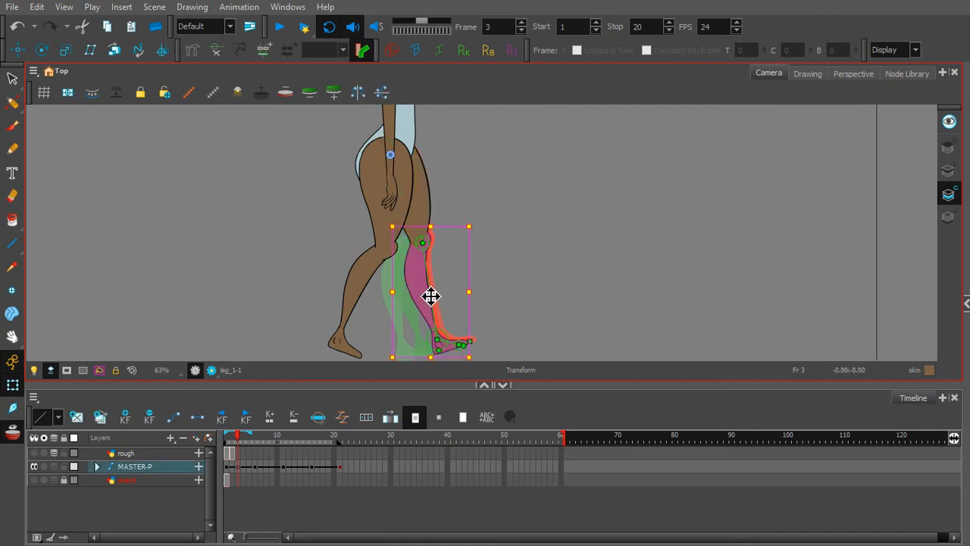
drag(428, 278, 425, 284)
click(448, 282)
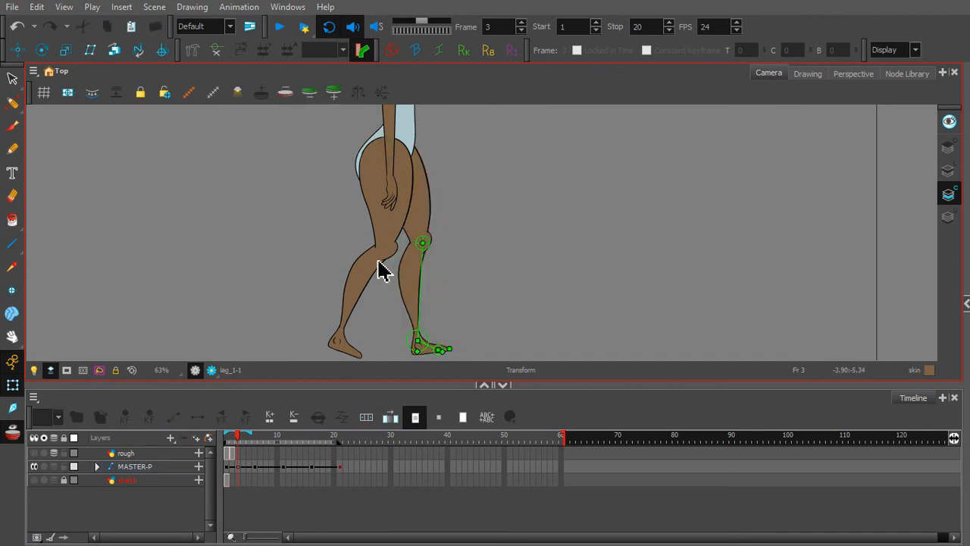
- Show the leg-1 deformation controls and rotate the back foot's toes upward to flatten them at frame 3
click(385, 216)
click(374, 277)
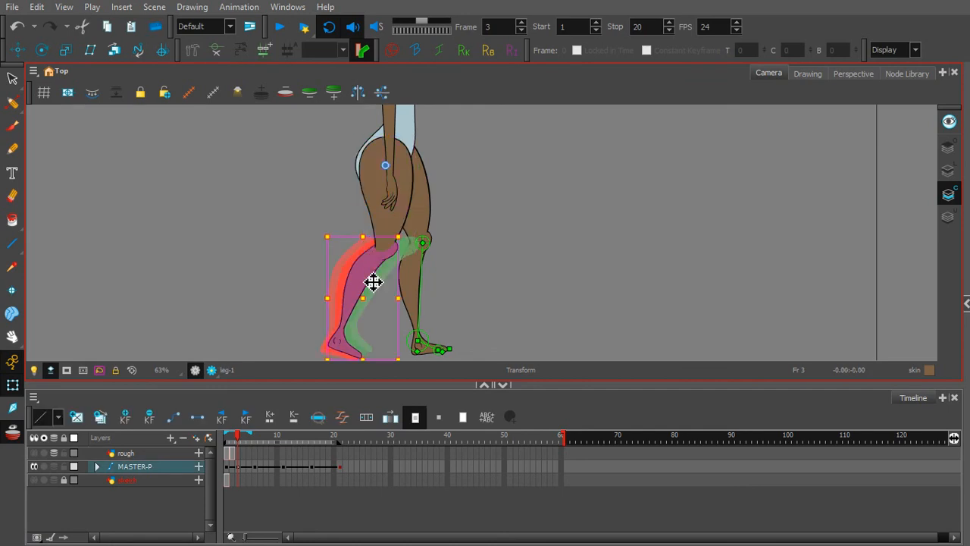
click(375, 274)
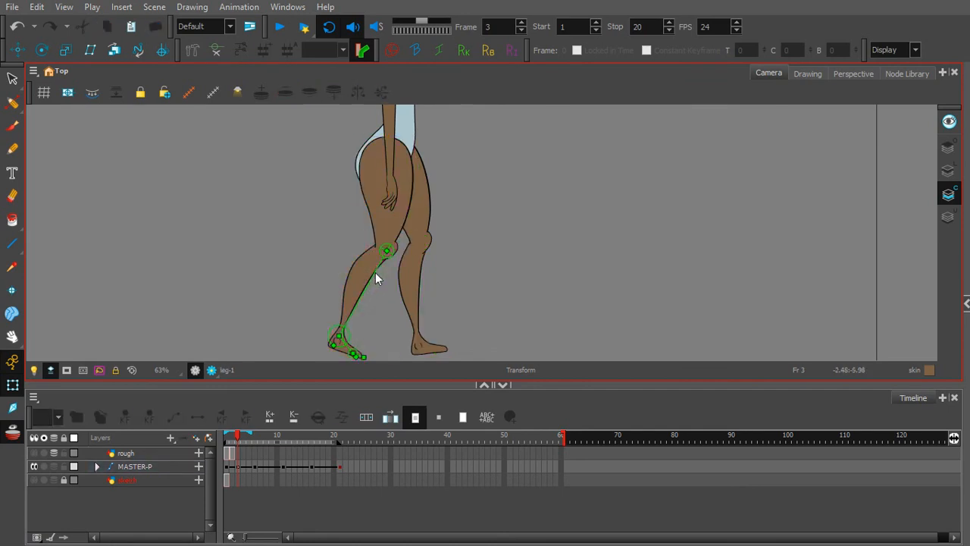
drag(374, 274, 438, 189)
click(375, 323)
key(2)
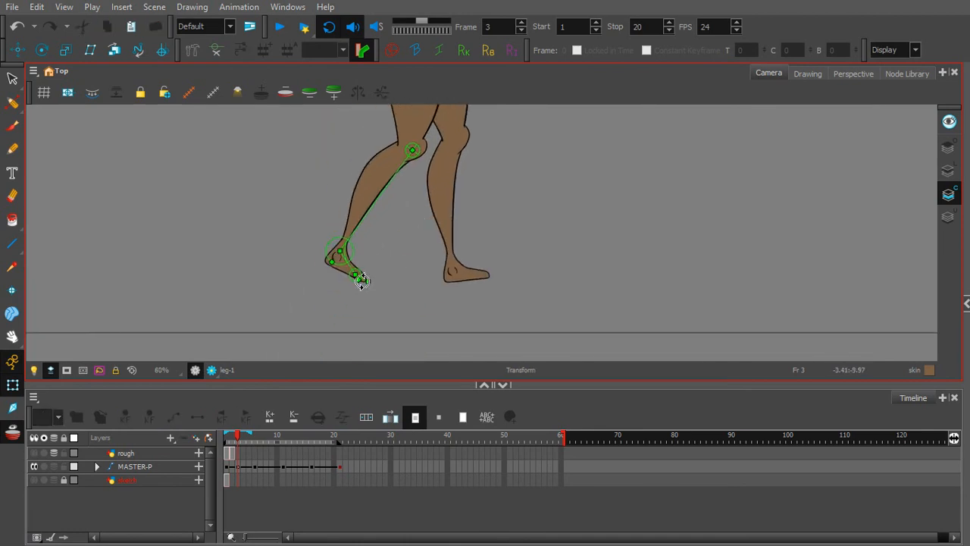
click(360, 279)
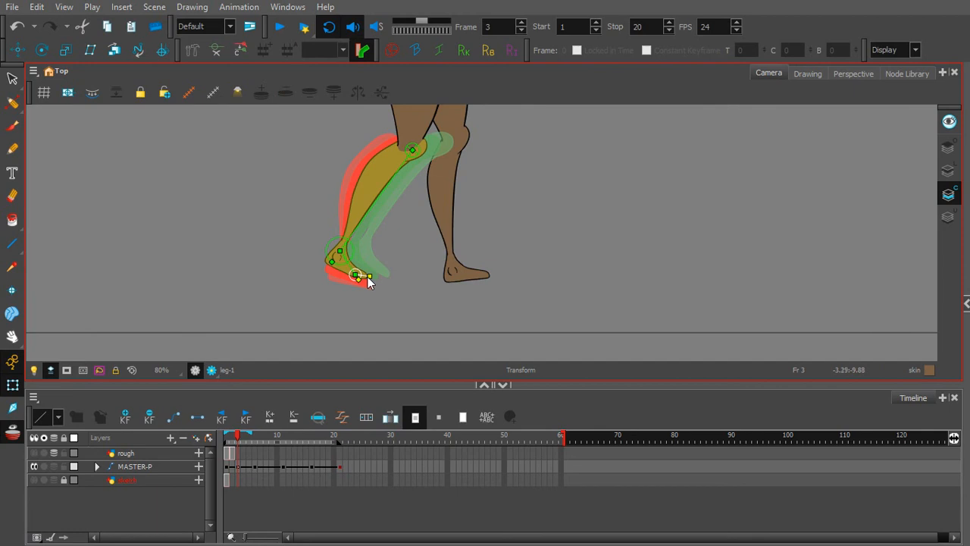
click(379, 304)
mouse_move(236, 438)
mouse_down()
mouse_move(226, 439)
mouse_move(345, 440)
mouse_move(225, 438)
mouse_move(238, 447)
mouse_up()
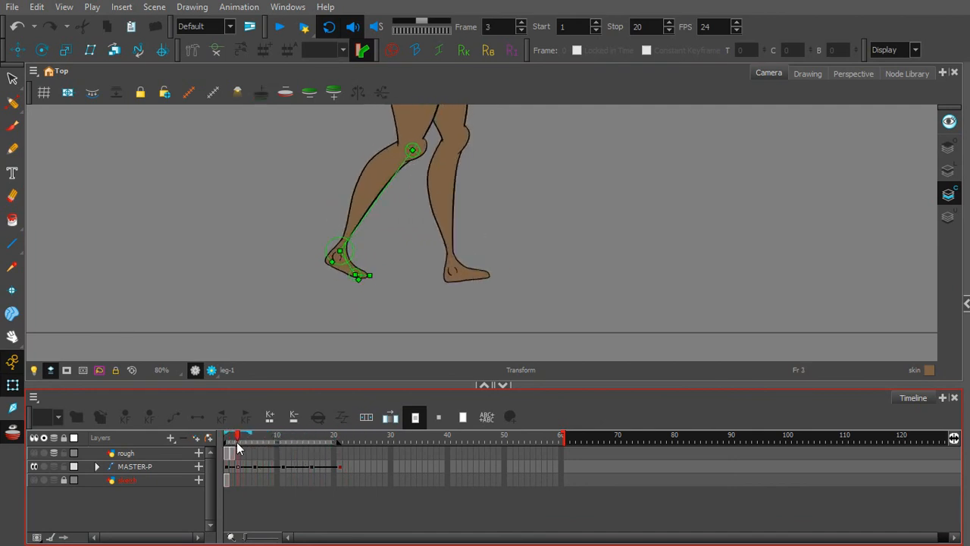
drag(433, 245, 405, 292)
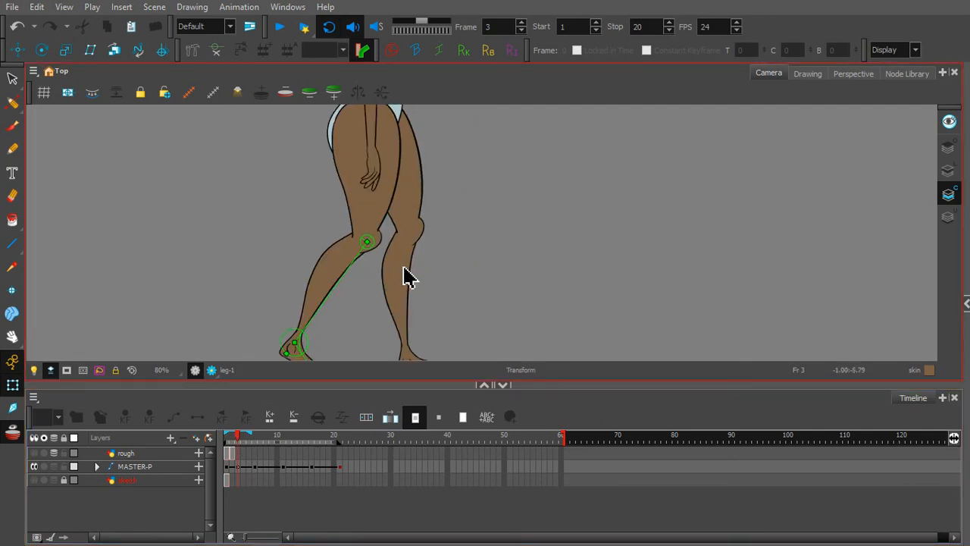
- Bend the front leg_1-1 lower leg further backward at the knee at frame 3, and scrub between frames 1 and 3
click(424, 264)
drag(448, 268, 464, 238)
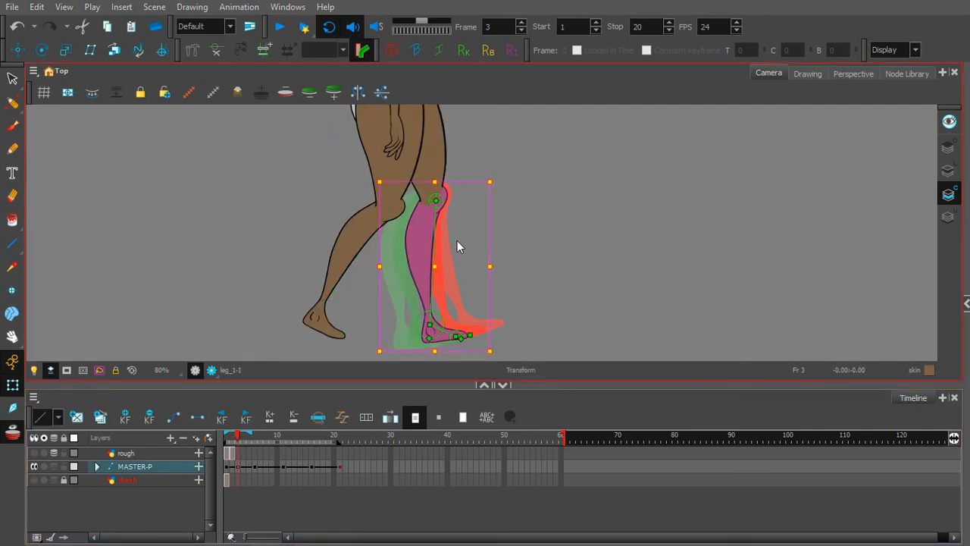
click(435, 250)
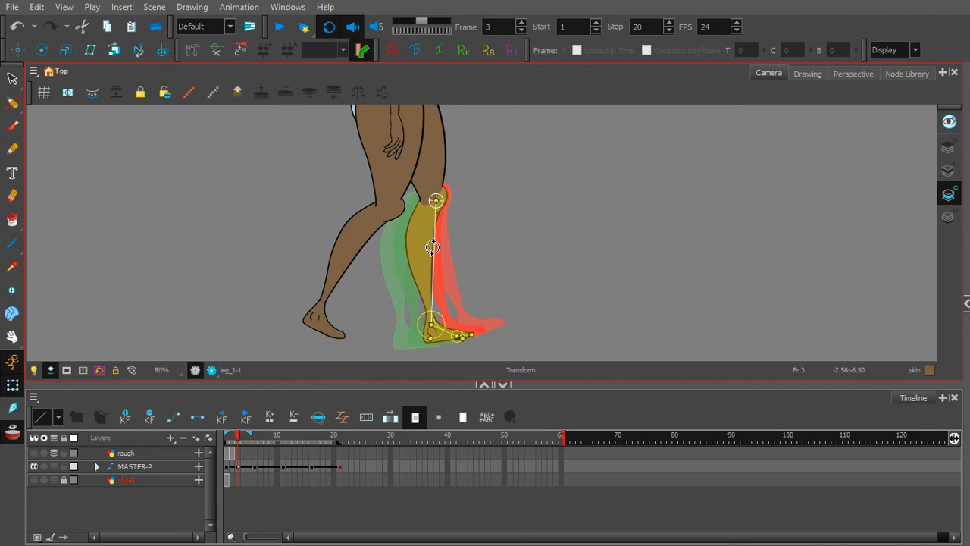
drag(437, 257, 430, 260)
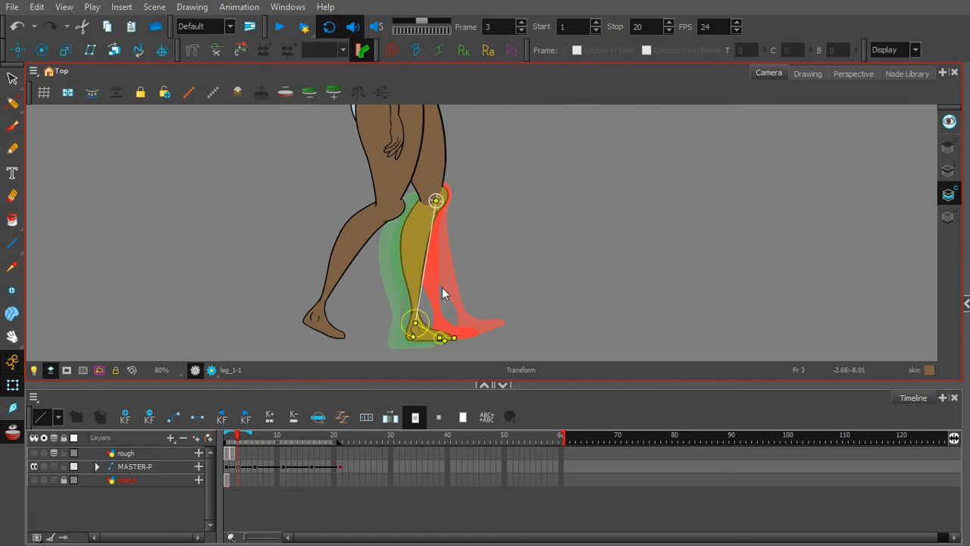
click(443, 287)
drag(238, 439, 259, 440)
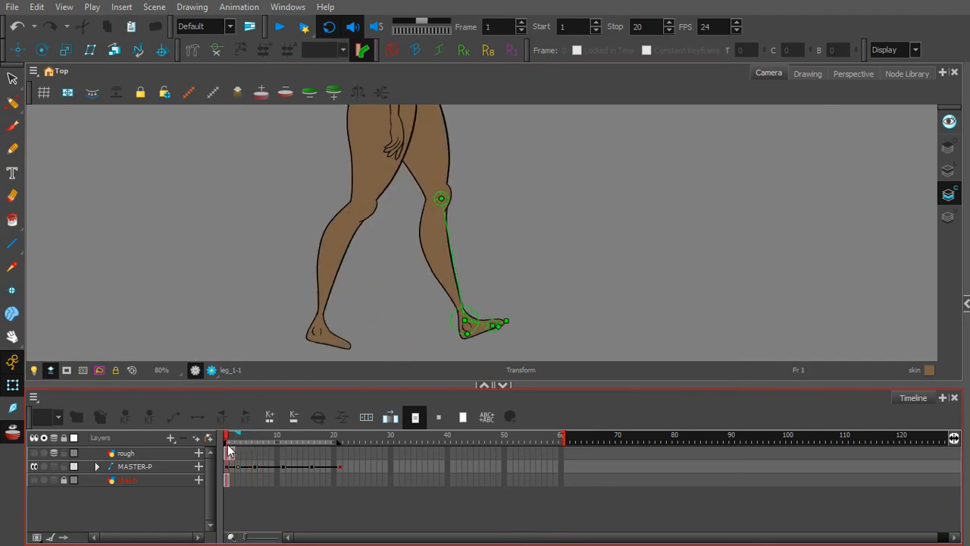
drag(230, 451, 237, 448)
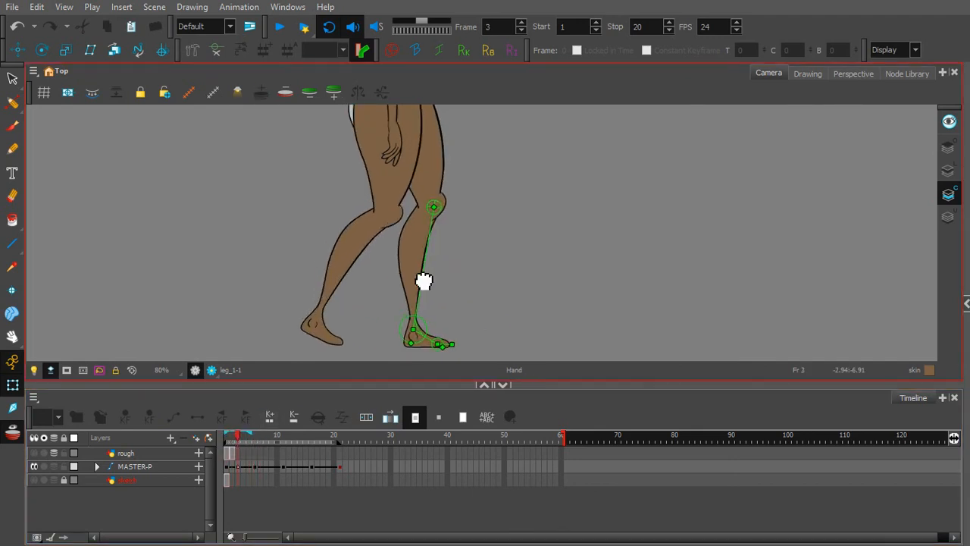
- Show the thigh_1-1 deformation controls at frame 3 and swing the thigh further forward from the hip
drag(433, 149, 399, 245)
click(406, 254)
key(shift+F11)
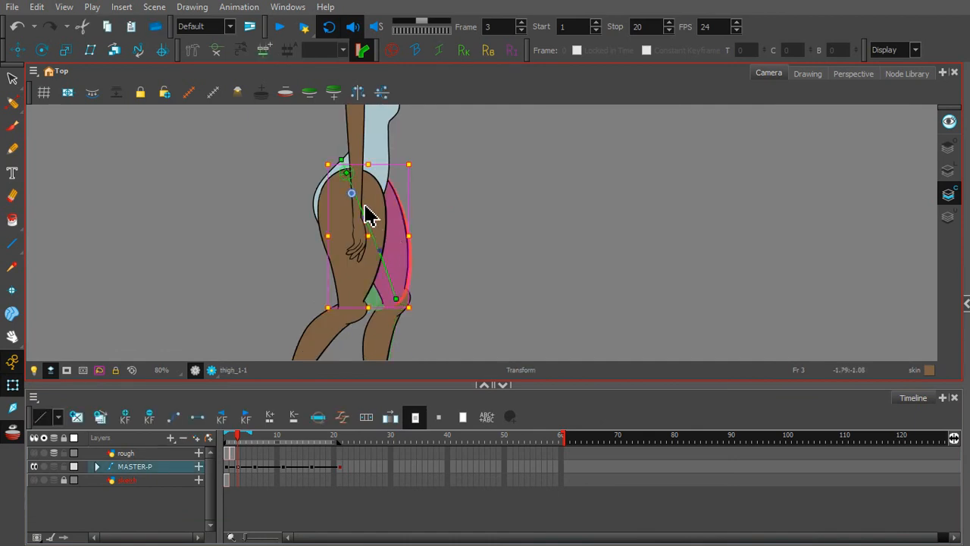
click(302, 150)
drag(341, 159, 336, 158)
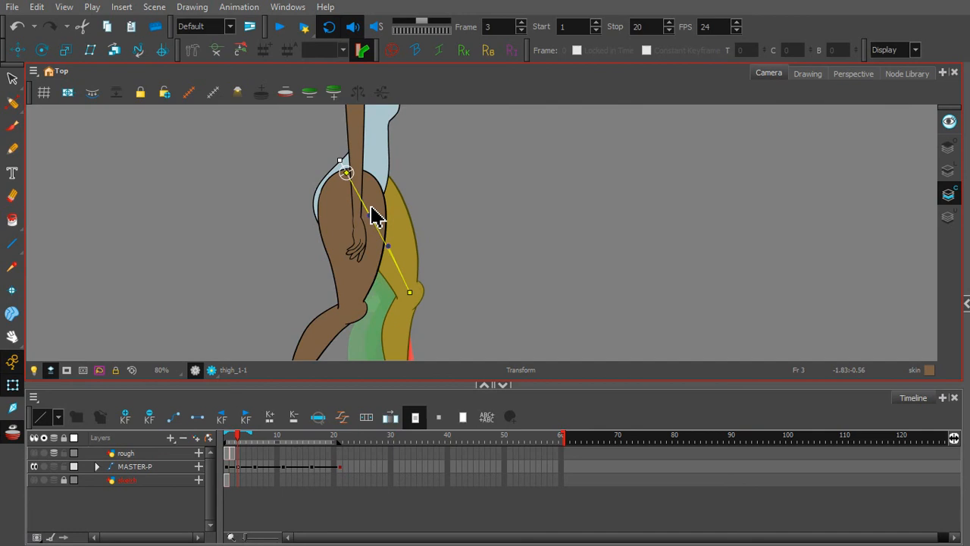
- Show the leg_1-1 deformation controls at frame 3 and rotate the lower leg backward at the knee to plant the front foot flat
drag(434, 247, 446, 144)
click(421, 246)
key(shift+F11)
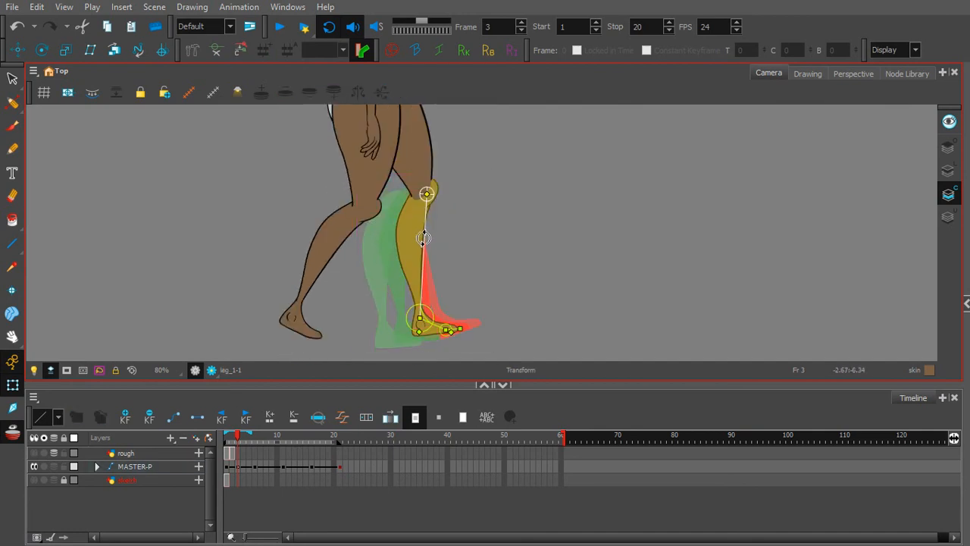
drag(424, 248, 429, 247)
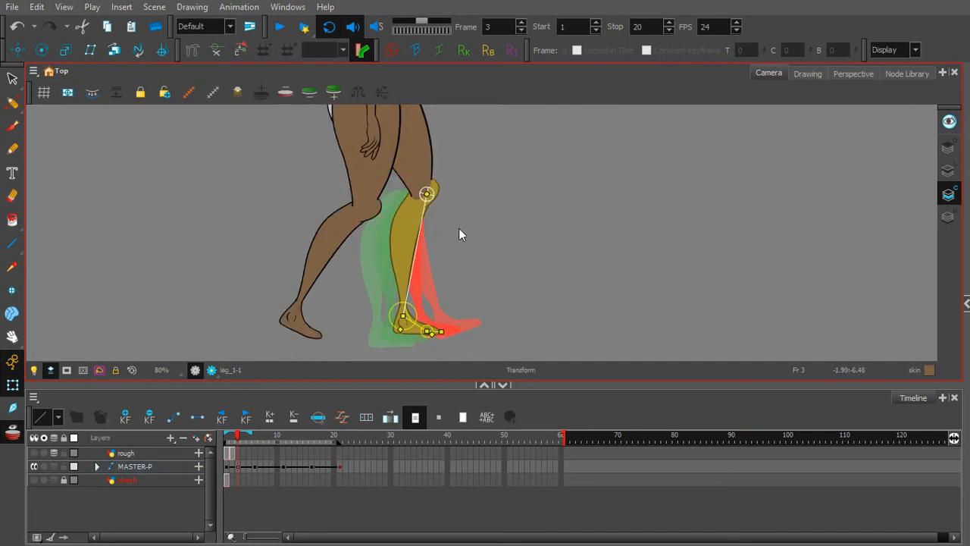
click(381, 283)
- Rotate the back leg-1 lower leg slightly backward at frame 3, tilt its foot downward and flatten its toes
click(334, 267)
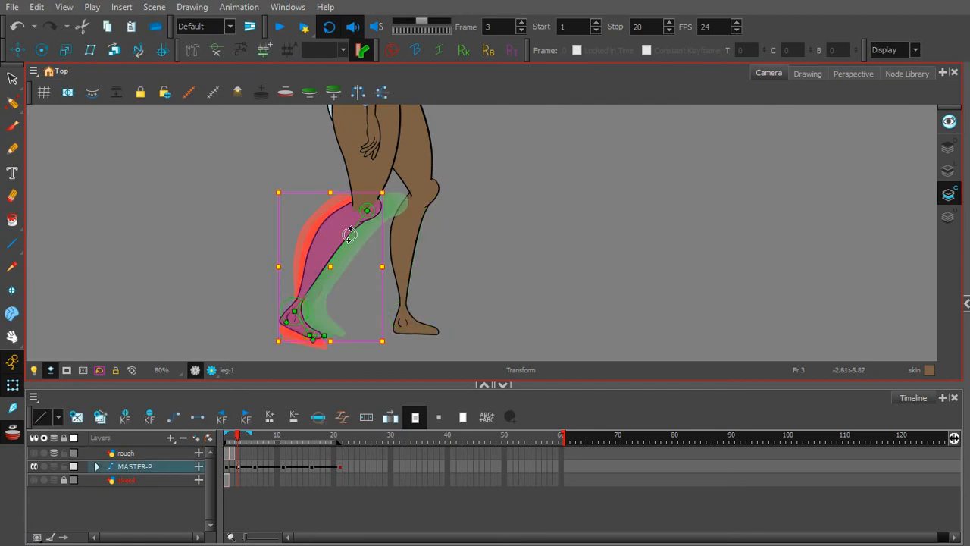
key(shift+F11)
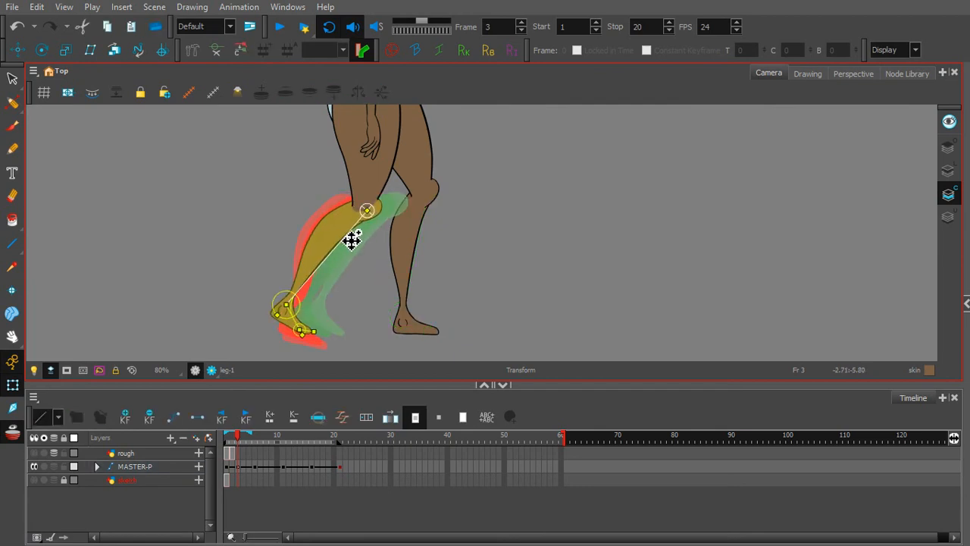
click(359, 269)
click(301, 326)
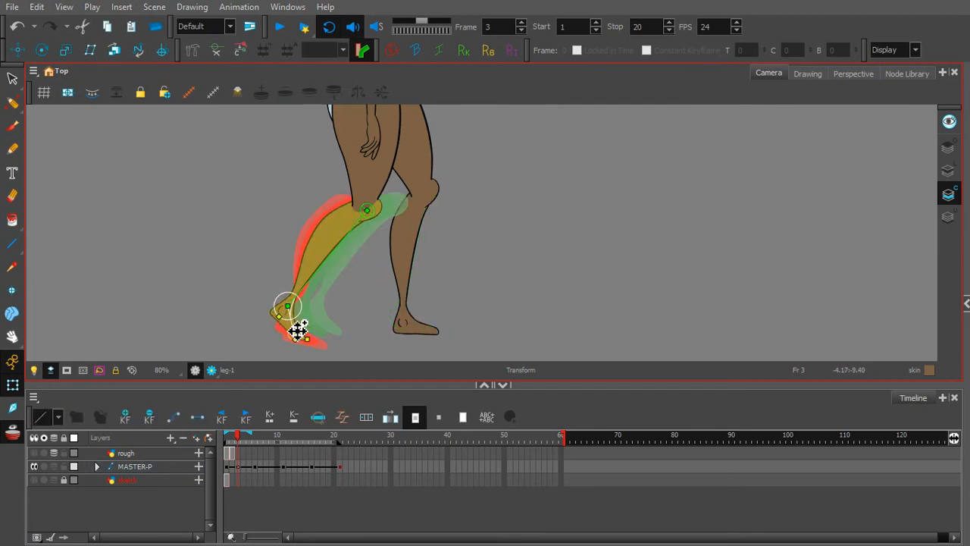
click(307, 338)
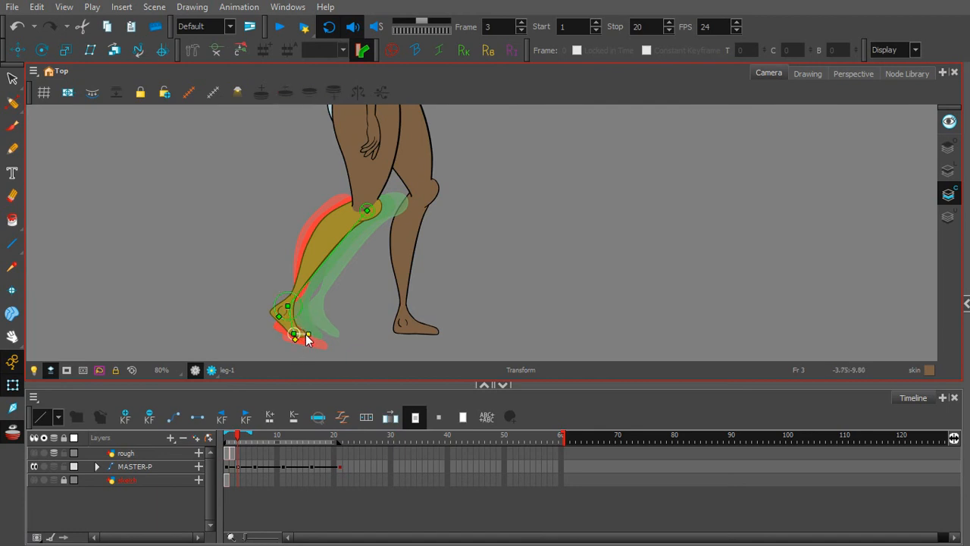
click(338, 326)
- Scrub back to frame 1 and set a full MASTER-P keyframe at frame 3
mouse_move(238, 437)
mouse_down()
mouse_move(213, 437)
mouse_move(294, 446)
mouse_move(224, 443)
mouse_up()
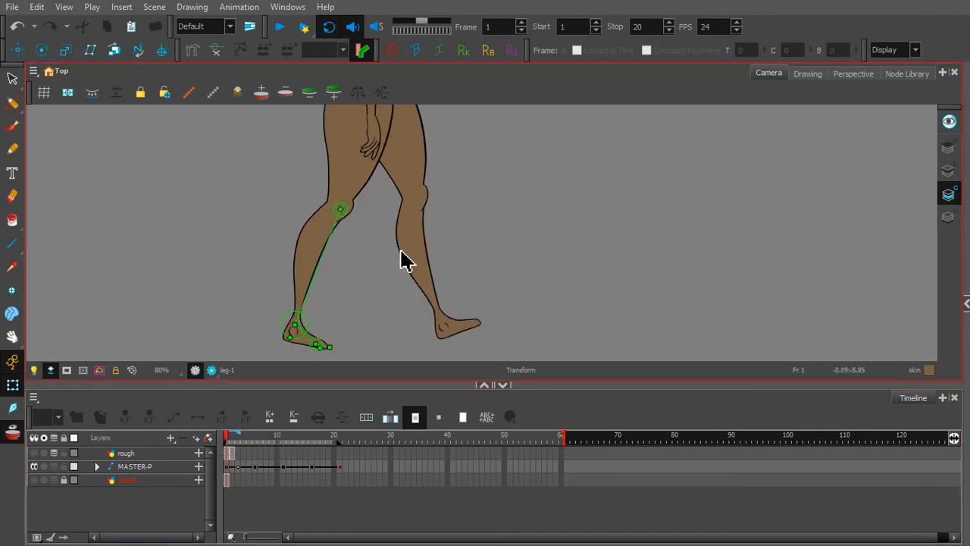
scroll(398, 250, down, 1)
scroll(399, 250, down, 1)
drag(414, 269, 359, 346)
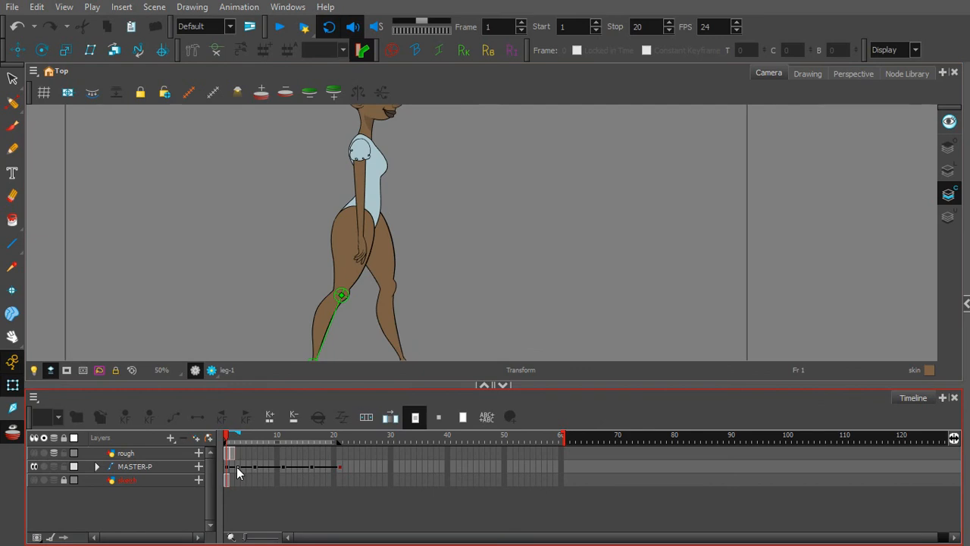
click(237, 467)
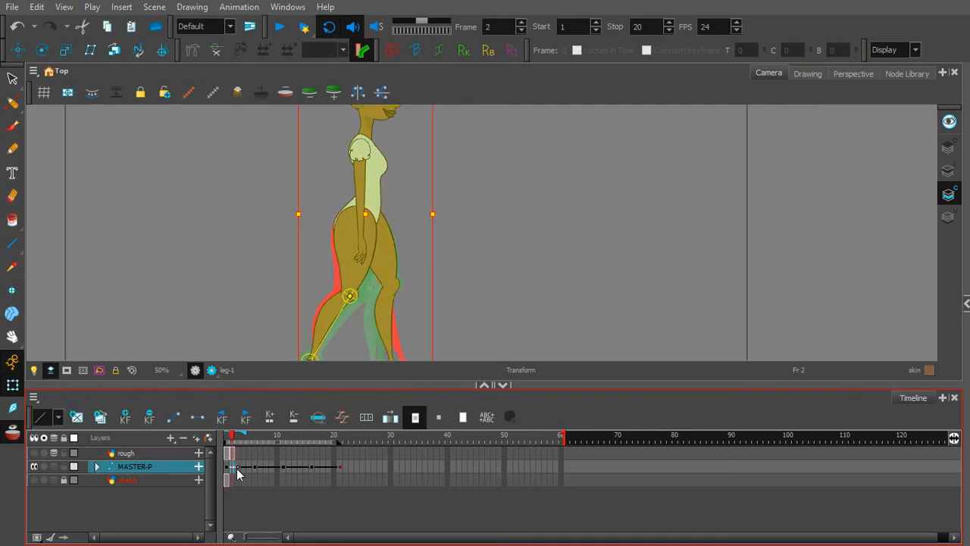
- Go to frame 13, show the thigh-1 deformation controls and swing the front thigh forward from the hip
click(297, 469)
drag(427, 289, 461, 240)
click(392, 193)
key(shift+F11)
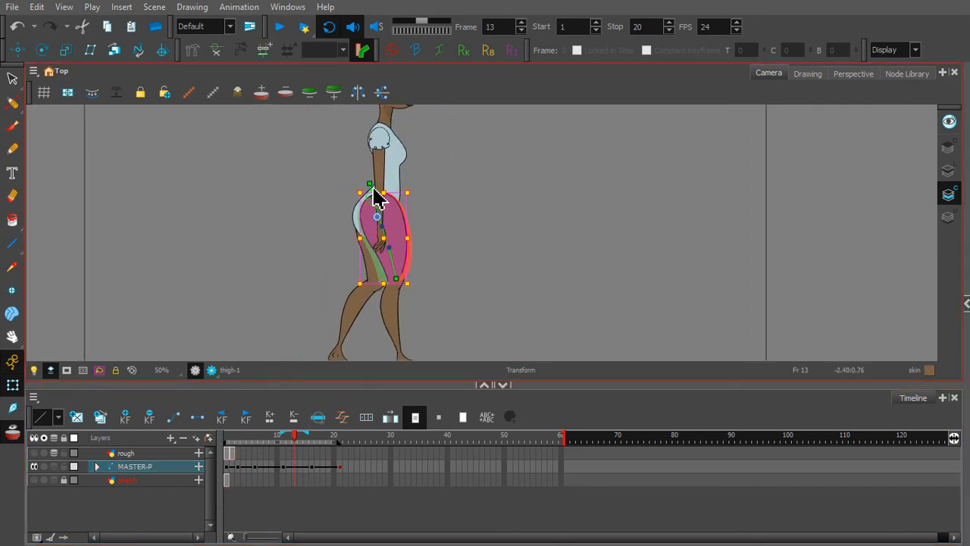
key(2)
key(2)
drag(386, 171, 442, 187)
click(361, 173)
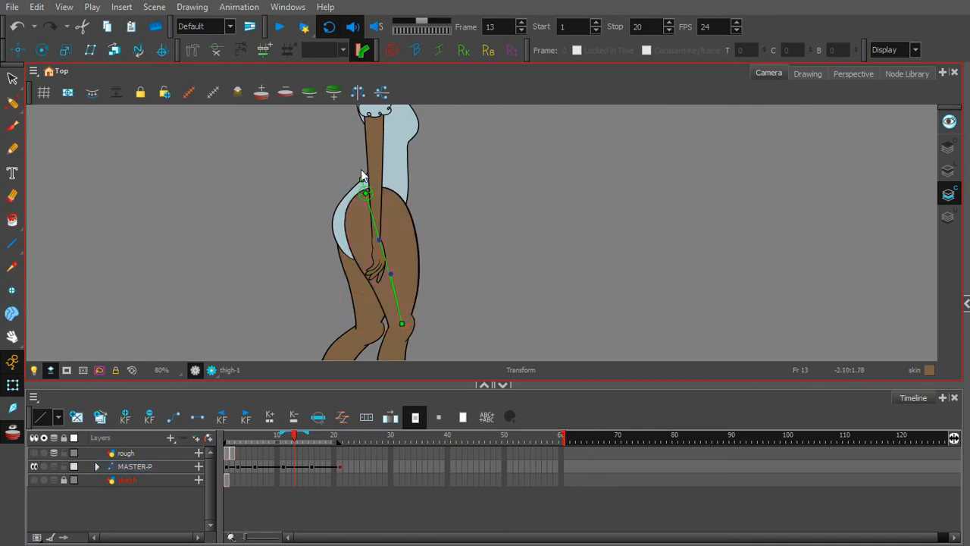
drag(362, 173, 355, 173)
key(space)
drag(356, 239, 354, 171)
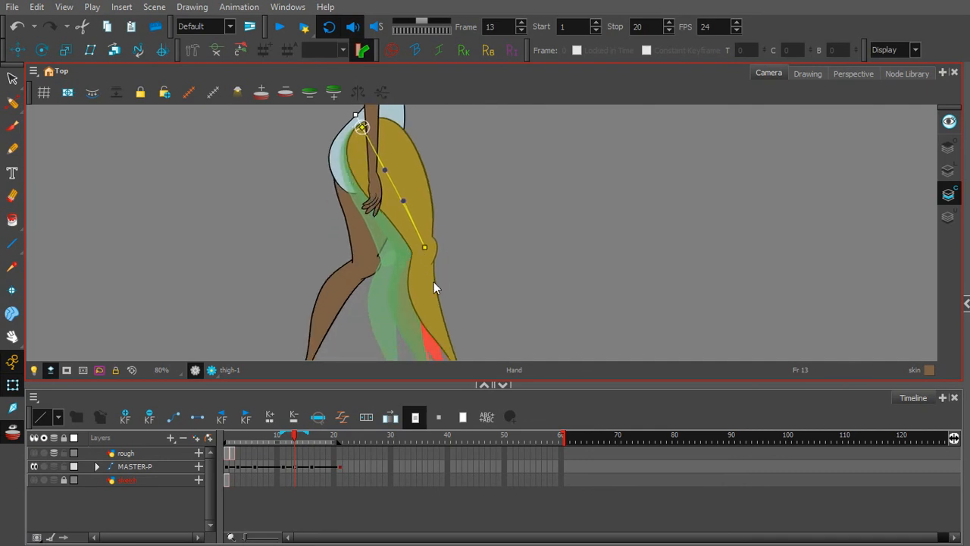
click(451, 289)
key(Escape)
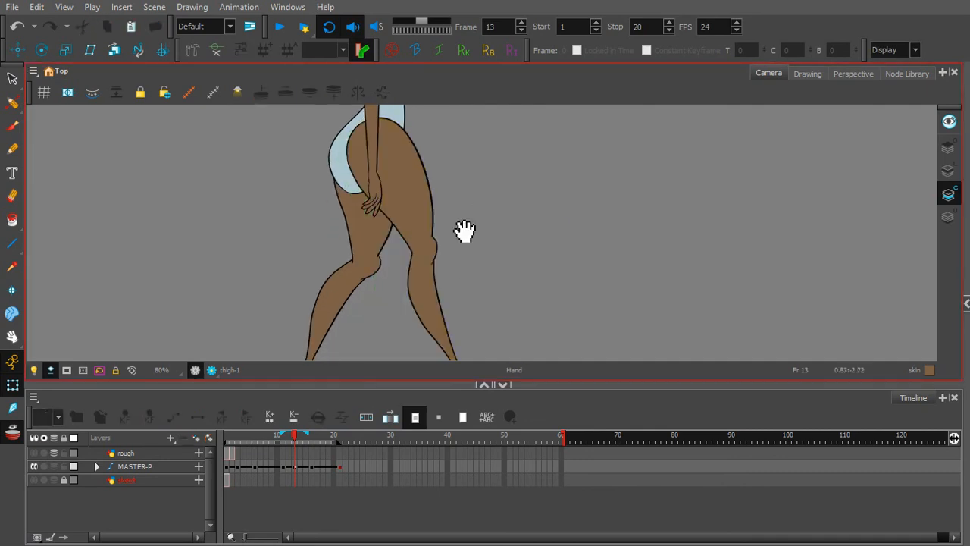
- Bend the front leg-1 lower leg backward at the knee at frame 13 so its foot rests flat
key(space)
key(space)
drag(473, 257, 491, 205)
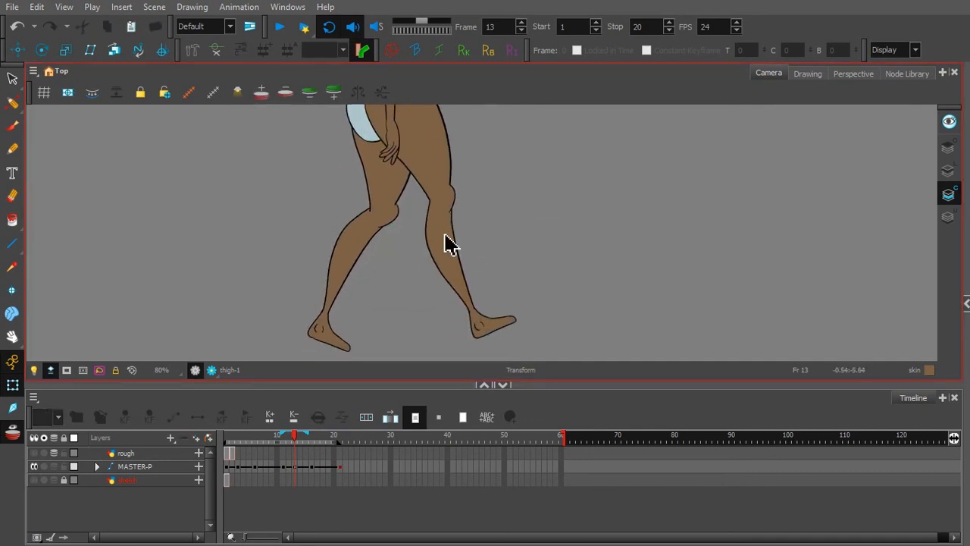
click(456, 250)
drag(461, 241, 447, 260)
key(Escape)
- Show the thigh_1-1 deformation controls at frame 13 and rotate the back thigh slightly backward from the hip
click(369, 235)
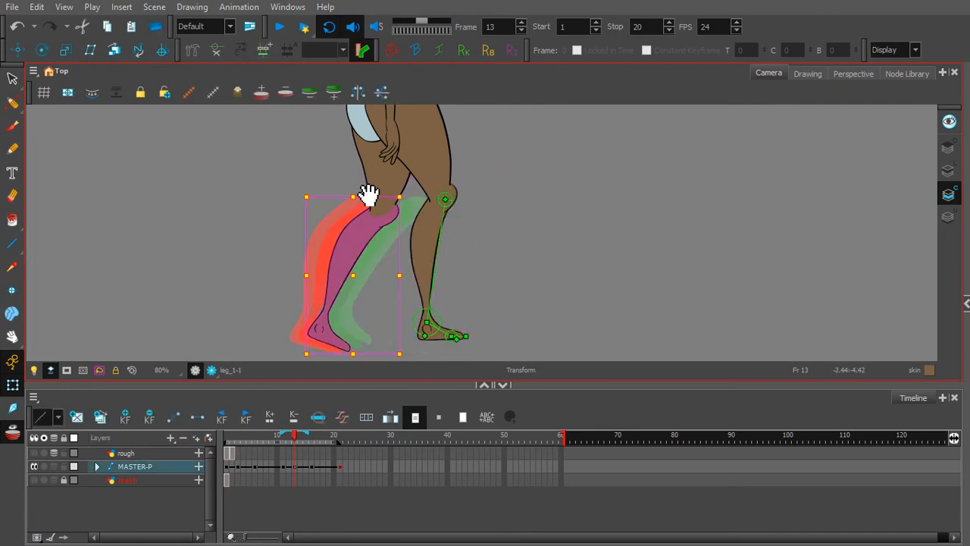
key(space)
drag(374, 179, 386, 223)
click(391, 229)
key(space)
drag(365, 185, 353, 238)
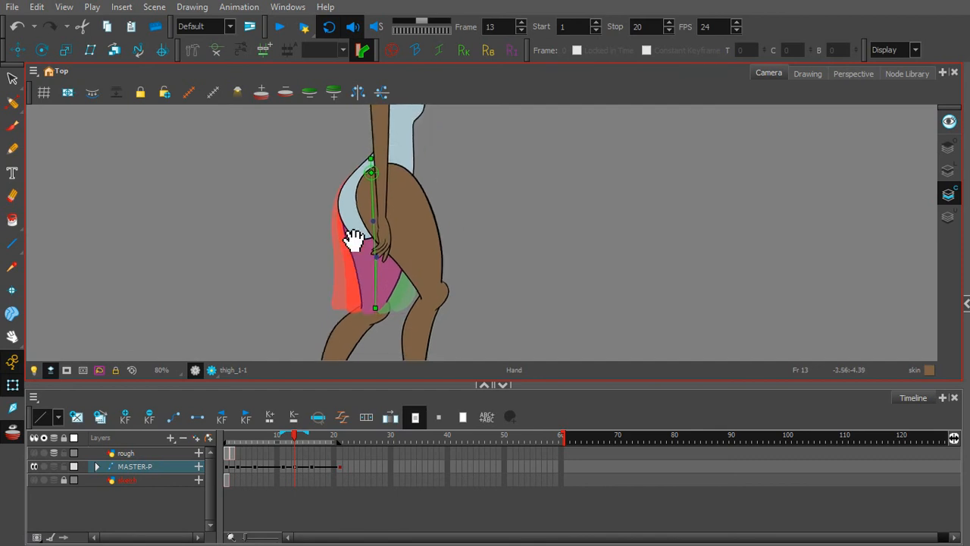
click(372, 162)
drag(372, 155, 372, 153)
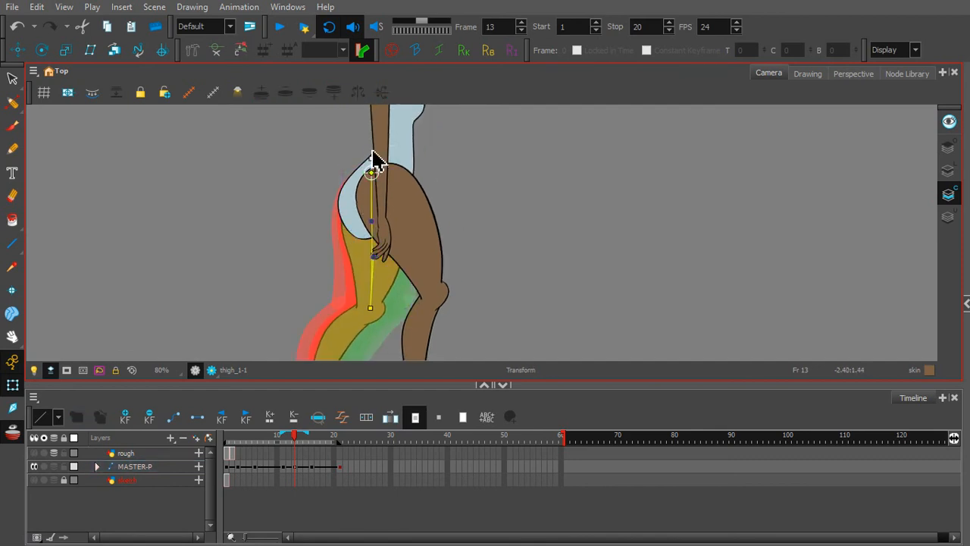
click(344, 179)
- Bend the back leg_1-1 lower leg backward at frame 13, lift the heel and flatten the toes on the ground
key(space)
drag(361, 304, 391, 215)
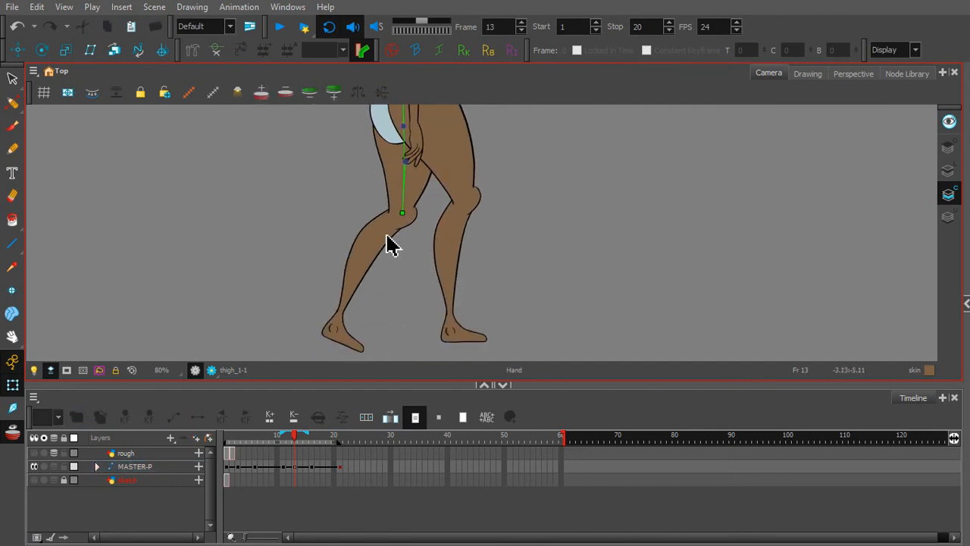
click(388, 248)
drag(375, 257, 331, 346)
click(370, 314)
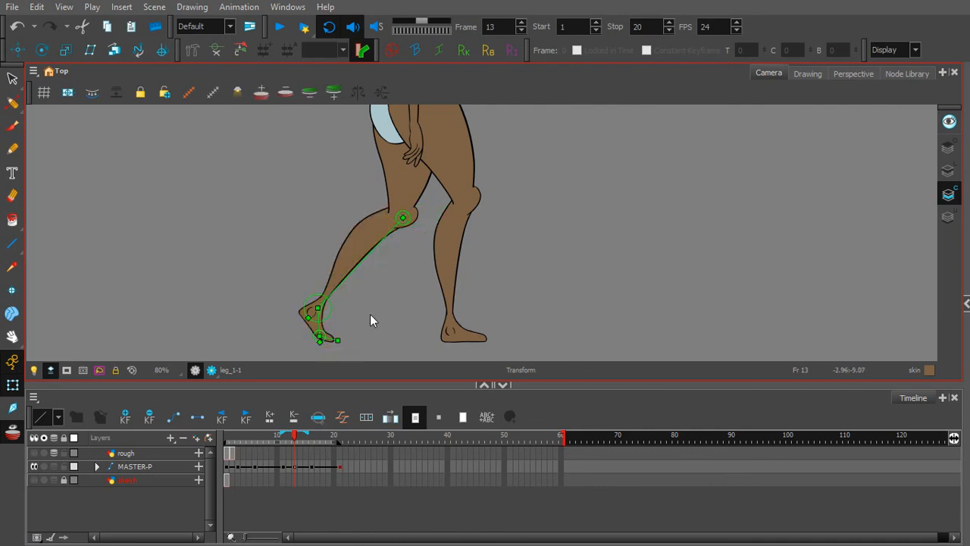
click(367, 255)
click(334, 228)
- Set a full MASTER-P keyframe at frame 13 and scrub the walk back to frame 1
click(293, 438)
click(294, 278)
click(291, 452)
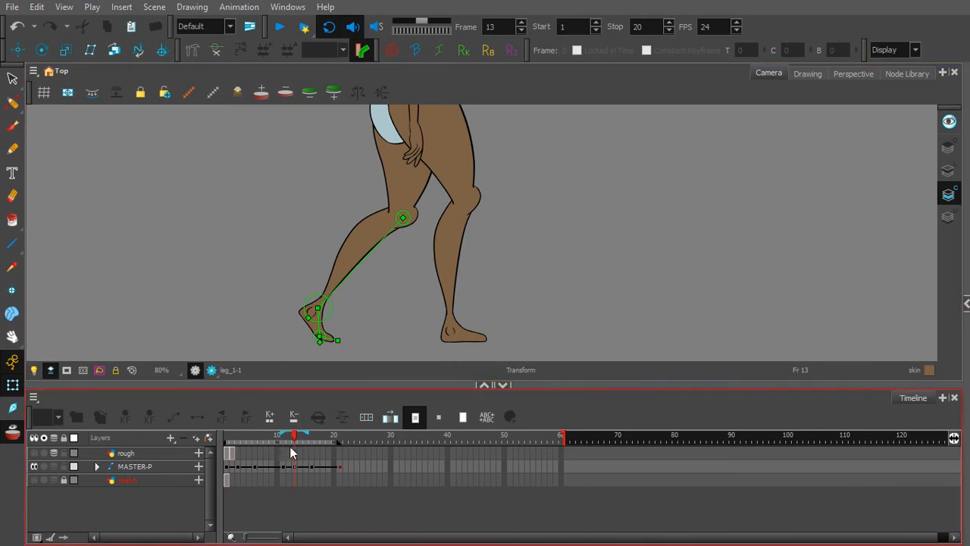
click(295, 467)
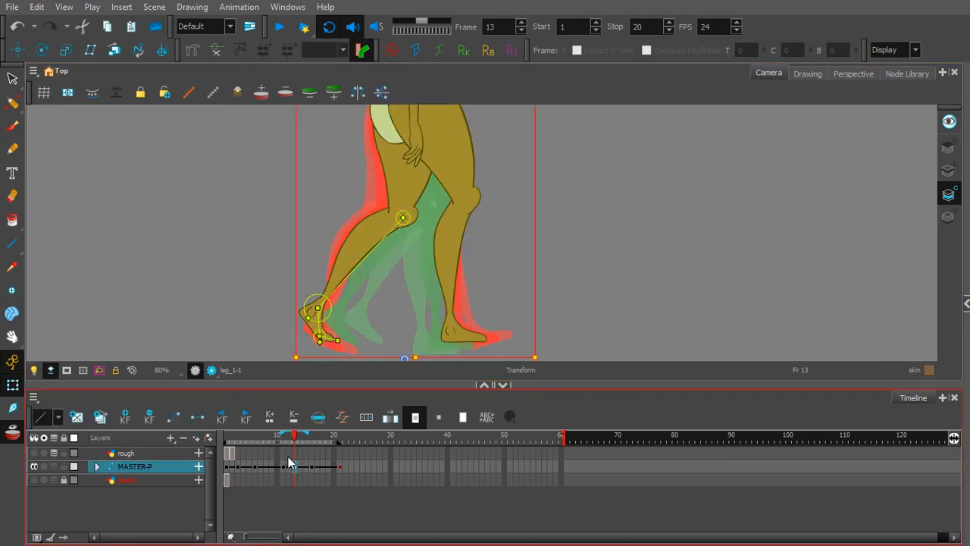
click(283, 283)
key(2)
key(2)
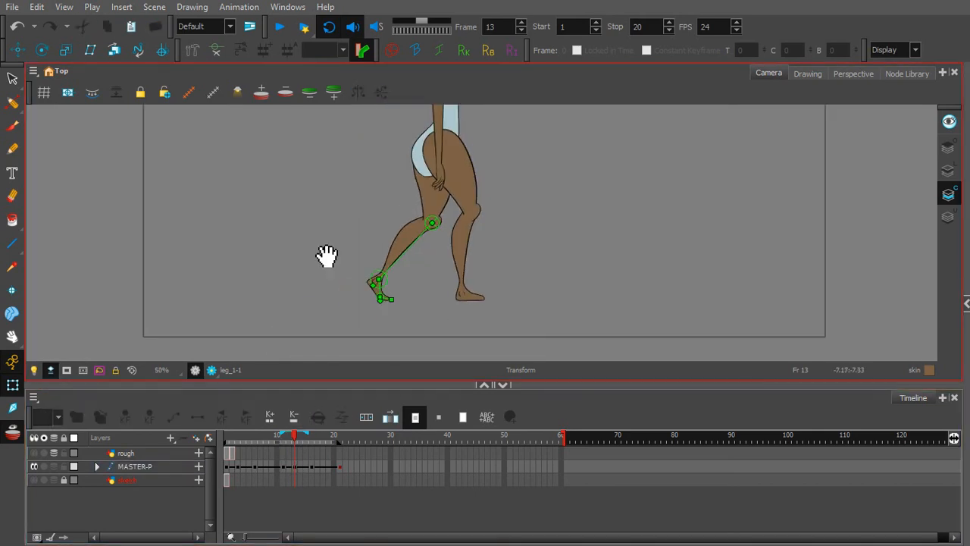
drag(317, 271, 279, 377)
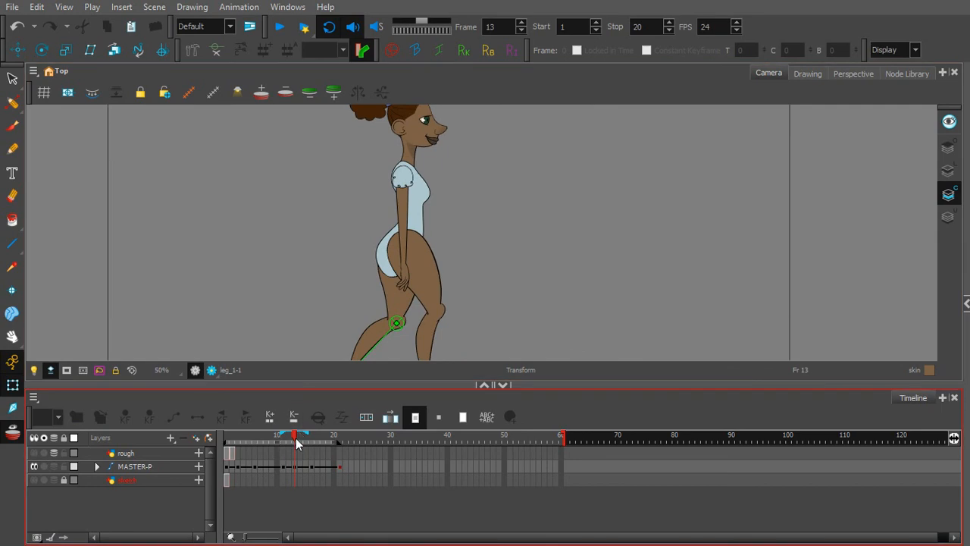
drag(297, 443, 209, 437)
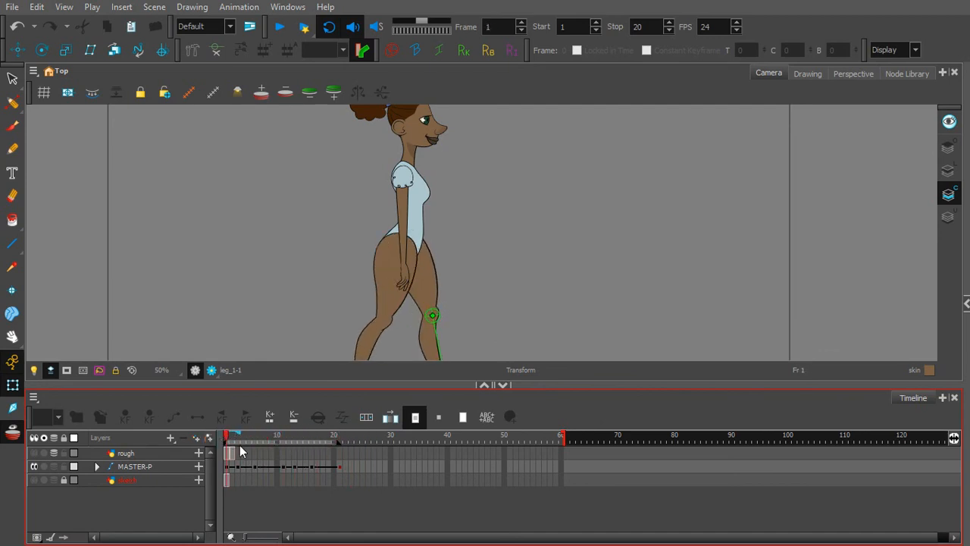
- At frame 8, show the thigh_1-1 deformation controls and rotate the trailing thigh backward from the hip
click(272, 466)
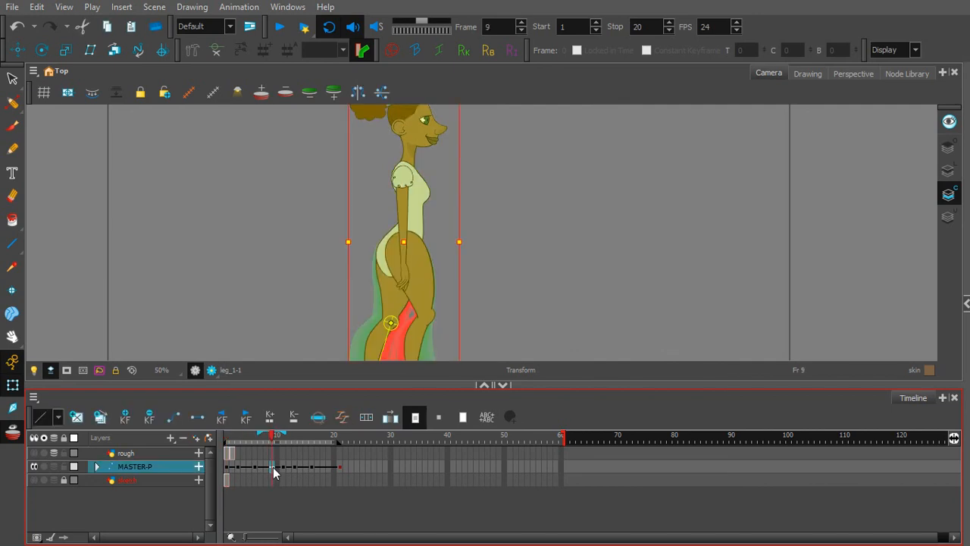
click(267, 468)
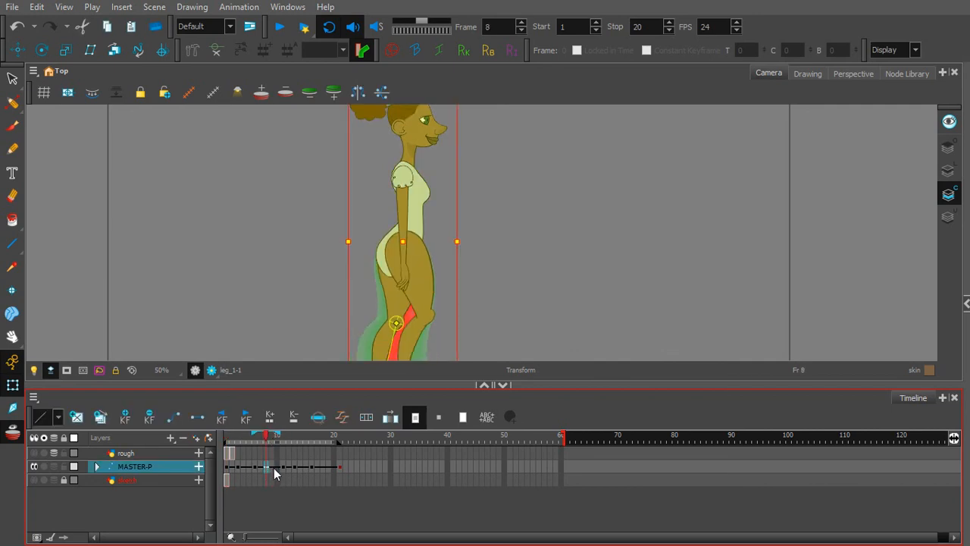
drag(301, 271, 256, 211)
drag(418, 253, 435, 230)
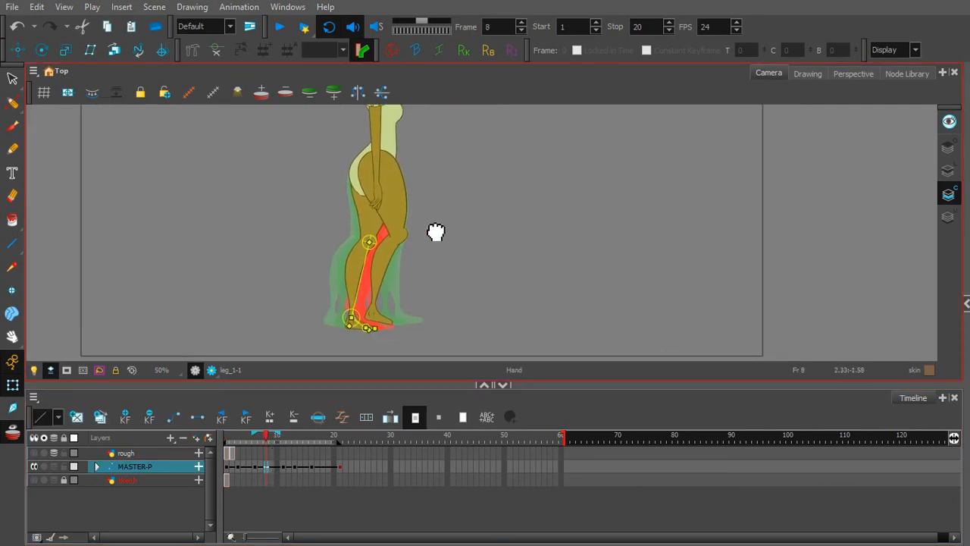
click(442, 242)
key(2)
drag(412, 272, 450, 250)
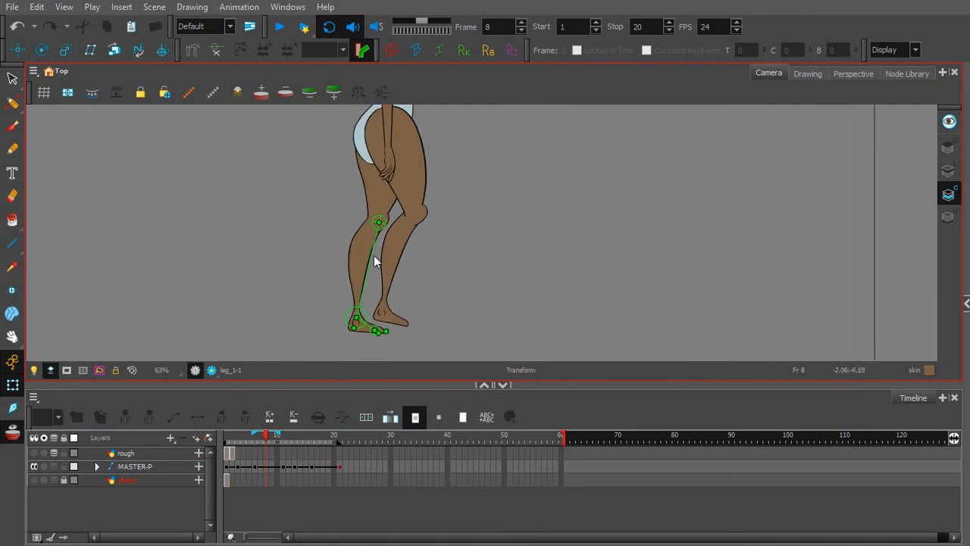
click(384, 199)
drag(341, 192, 338, 274)
drag(380, 194, 384, 170)
drag(319, 232, 372, 164)
- Bend the trailing leg_1-1 lower leg backward at frame 8, lift the heel and flatten the toes
click(387, 251)
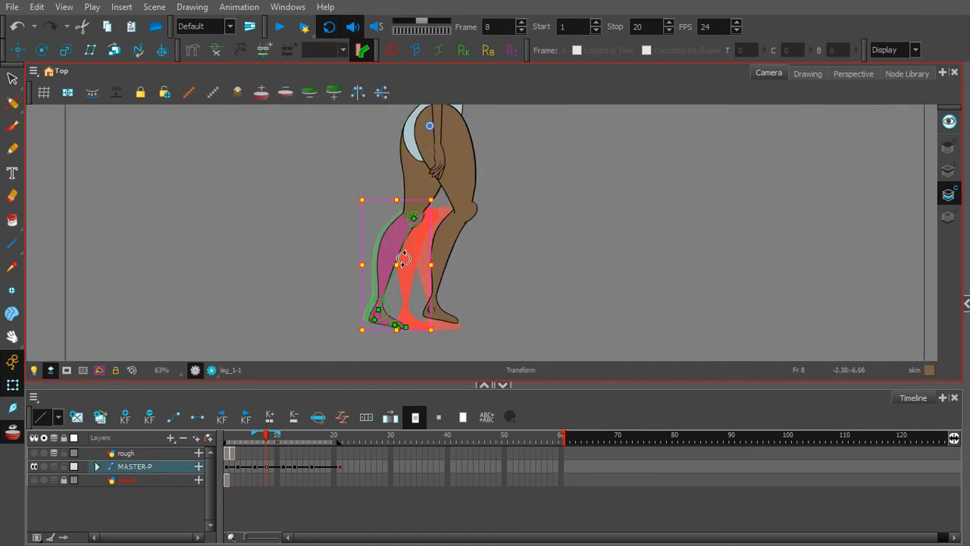
drag(405, 307, 361, 378)
scroll(406, 284, up, 4)
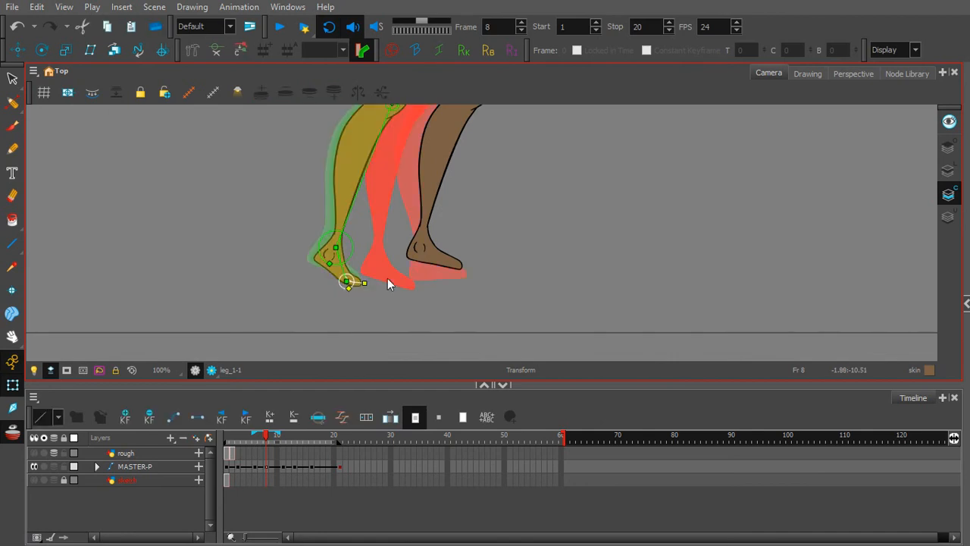
- Show the thigh-1 deformation controls at frame 8 and rotate the front thigh slightly forward from the hip
key(space)
click(419, 161)
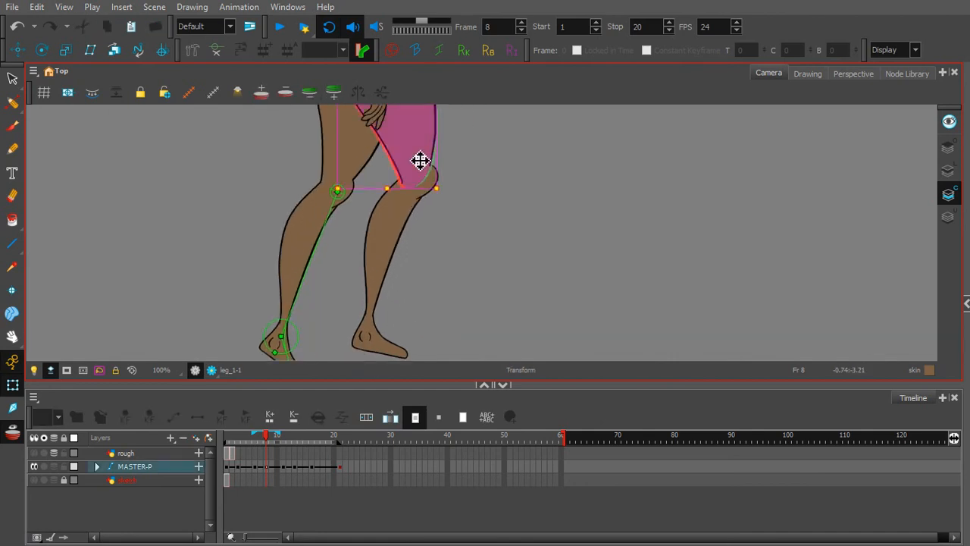
key(1)
key(space)
drag(473, 201, 445, 275)
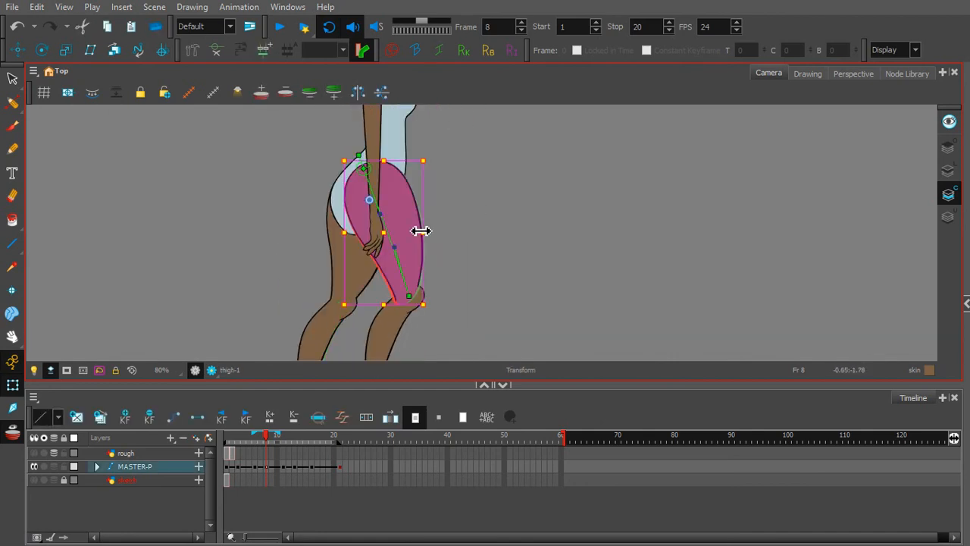
click(346, 158)
drag(358, 154, 356, 154)
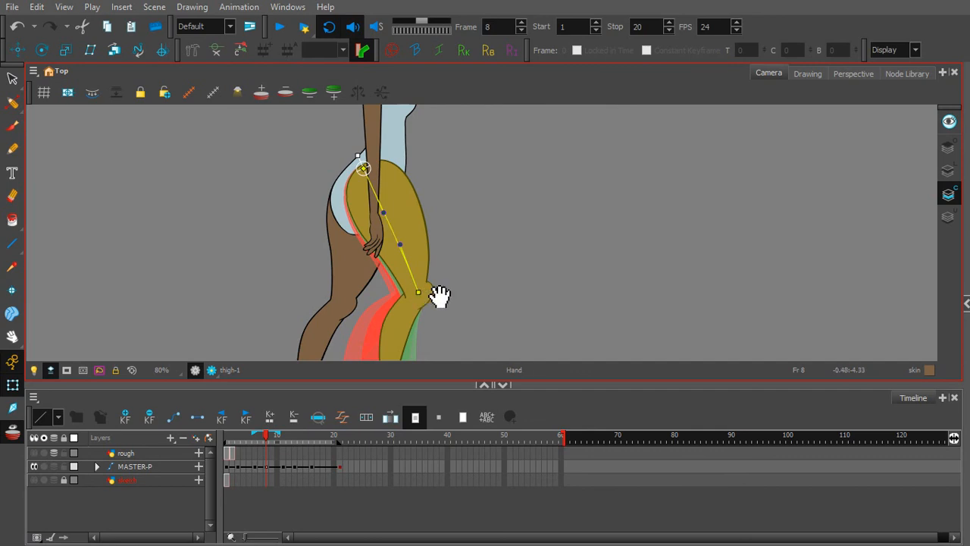
- Bend the front leg-1 lower leg backward at the knee and set a full MASTER-P keyframe at frame 8
scroll(455, 250, down, 3)
click(444, 227)
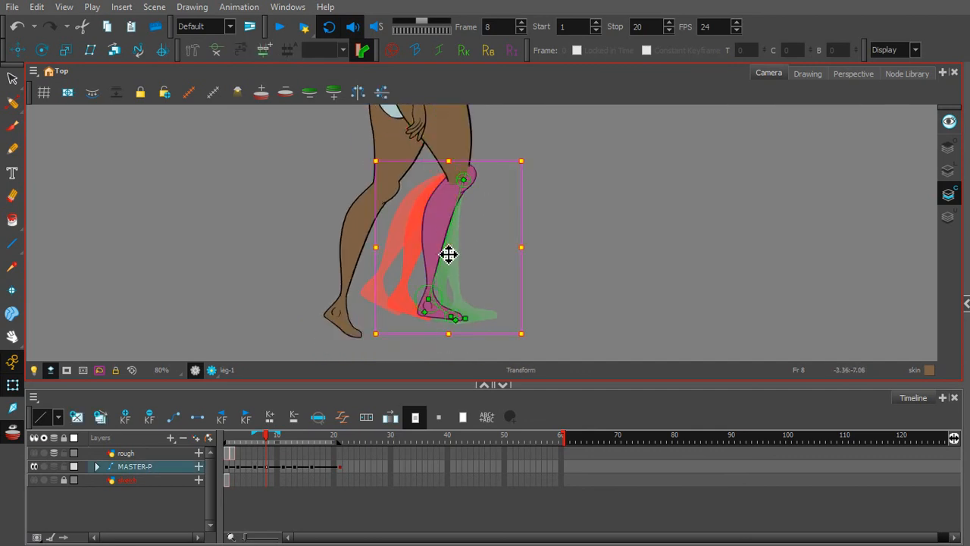
drag(455, 224, 448, 225)
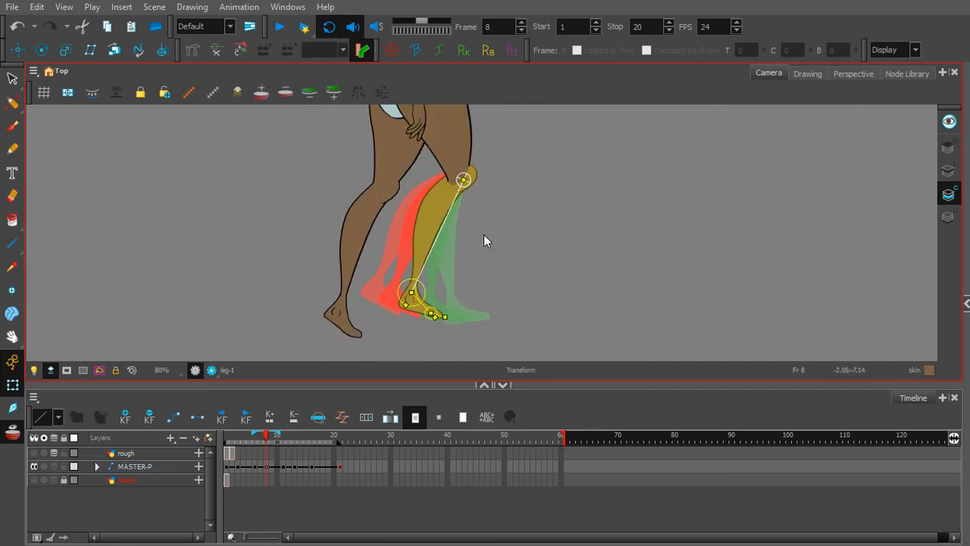
click(485, 235)
click(267, 466)
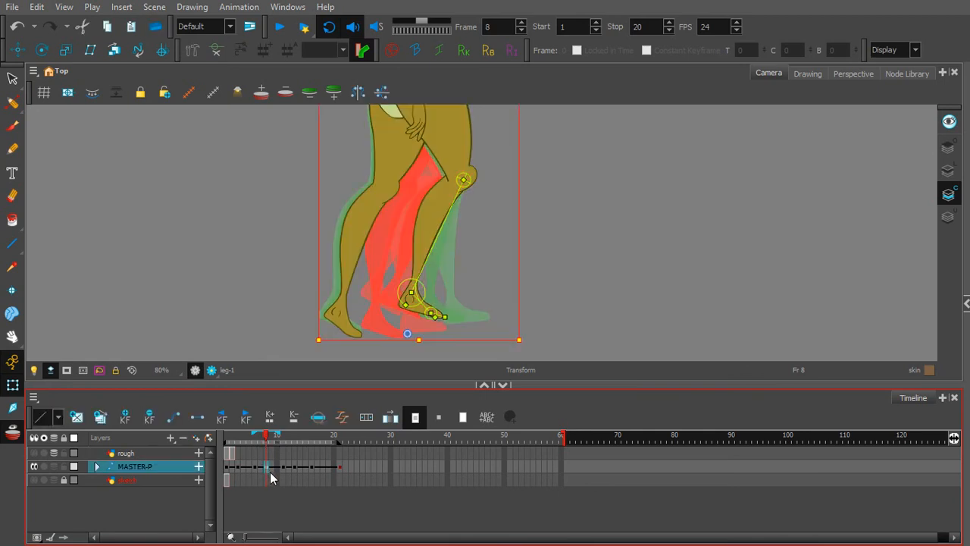
- At frame 19, show the thigh-1 deformation controls and rotate the trailing thigh backward from the hip
click(328, 468)
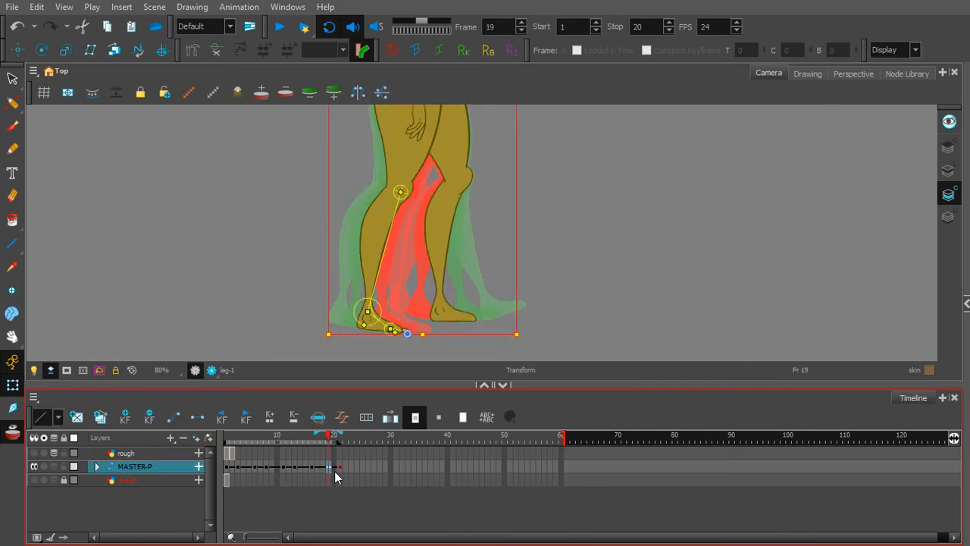
drag(428, 225, 418, 327)
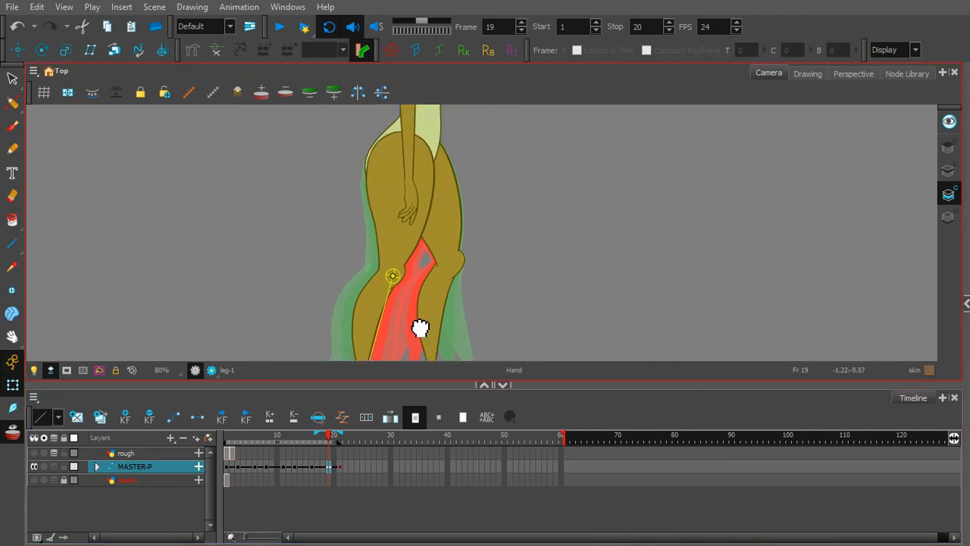
click(398, 260)
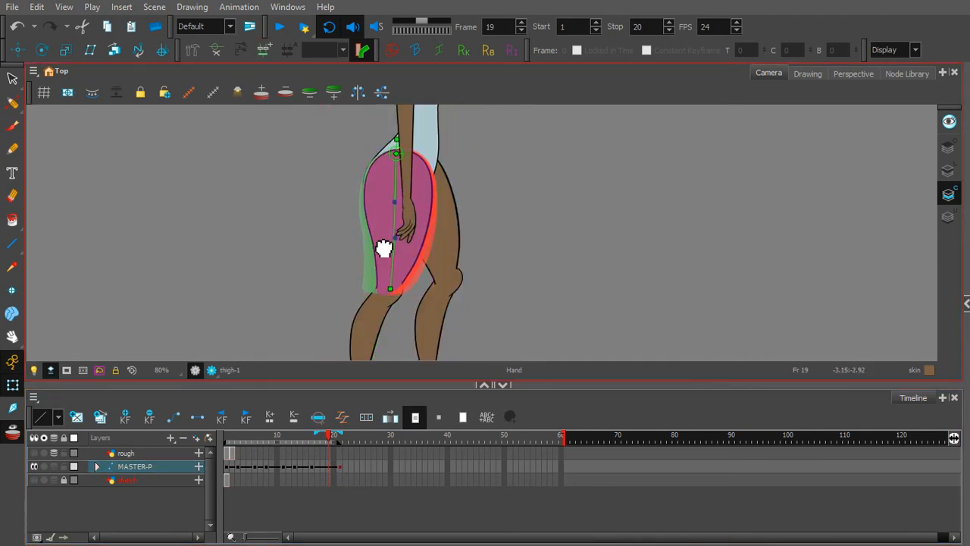
drag(383, 249, 399, 262)
click(413, 153)
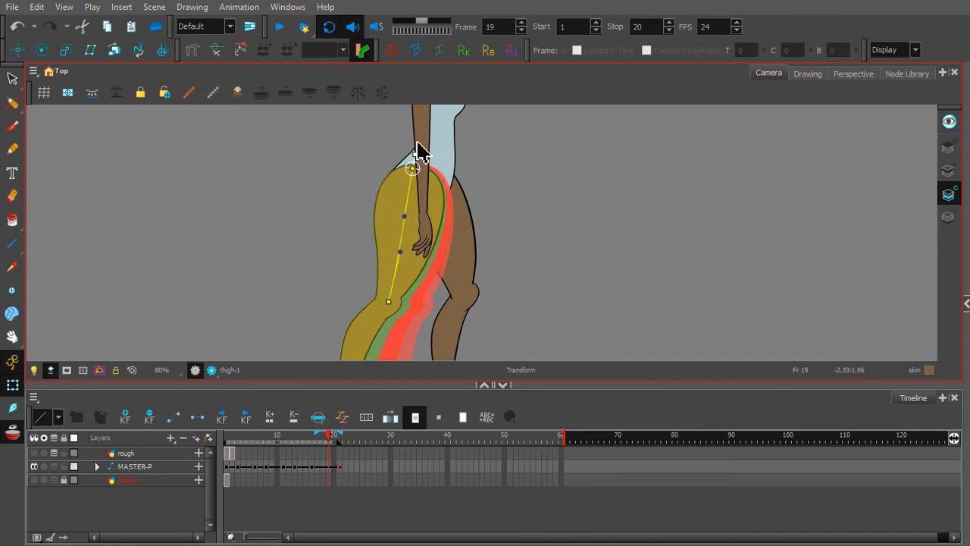
- Bend the trailing leg-1 lower leg at frame 19, lift the heel and angle the foot onto its toes
scroll(440, 157, down, 4)
click(392, 258)
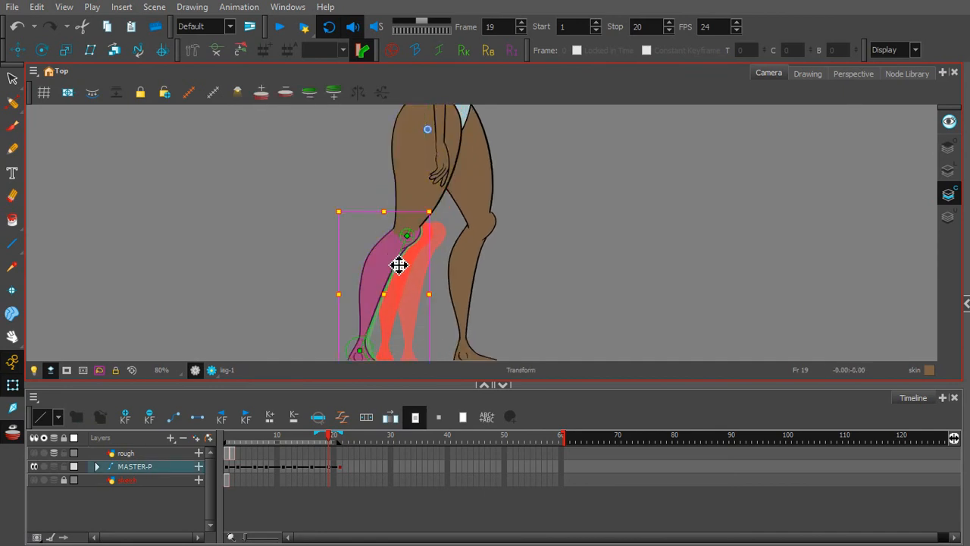
drag(360, 234, 373, 169)
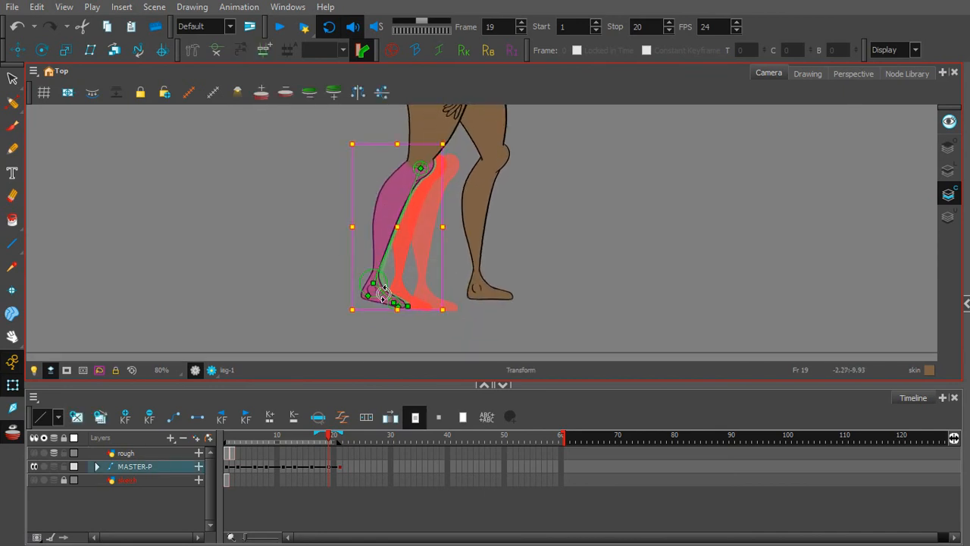
click(385, 289)
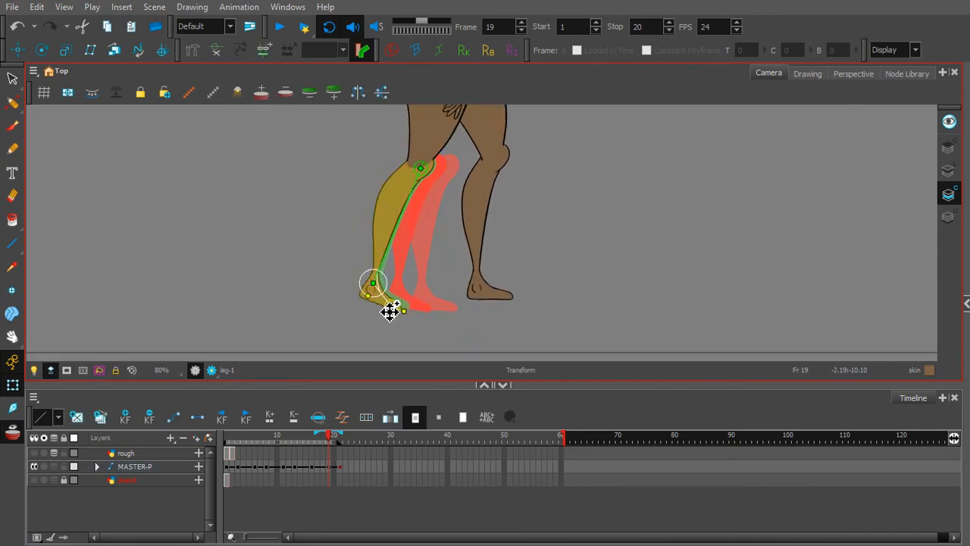
drag(385, 317, 395, 312)
- Show the thigh_1-1 deformation controls at frame 19 and rotate the front thigh forward from the hip
key(space)
drag(482, 131, 427, 214)
click(433, 193)
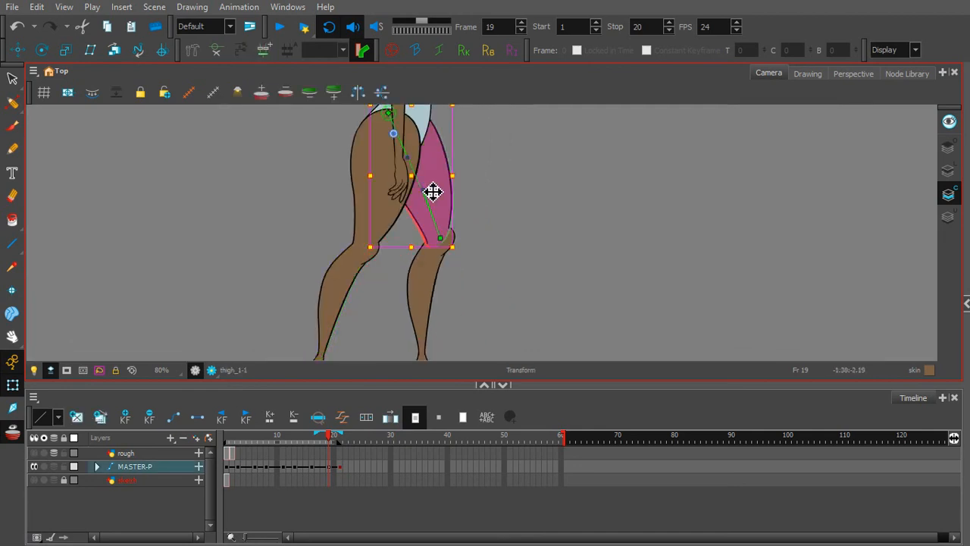
key(space)
drag(387, 264, 390, 358)
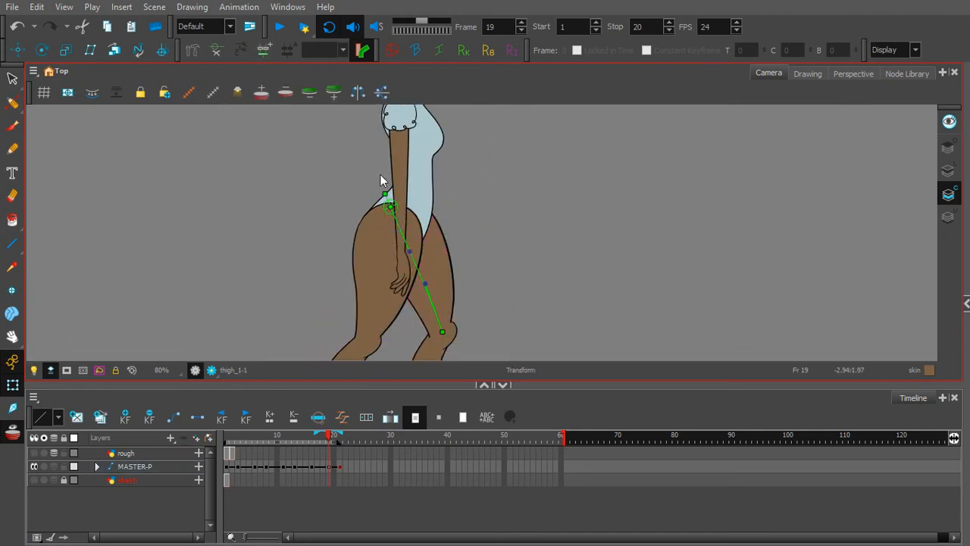
click(383, 195)
drag(381, 190, 405, 91)
- Bend the front leg_1-1 lower leg backward at the knee and set a full MASTER-P keyframe at frame 19
key(space)
click(448, 260)
key(space)
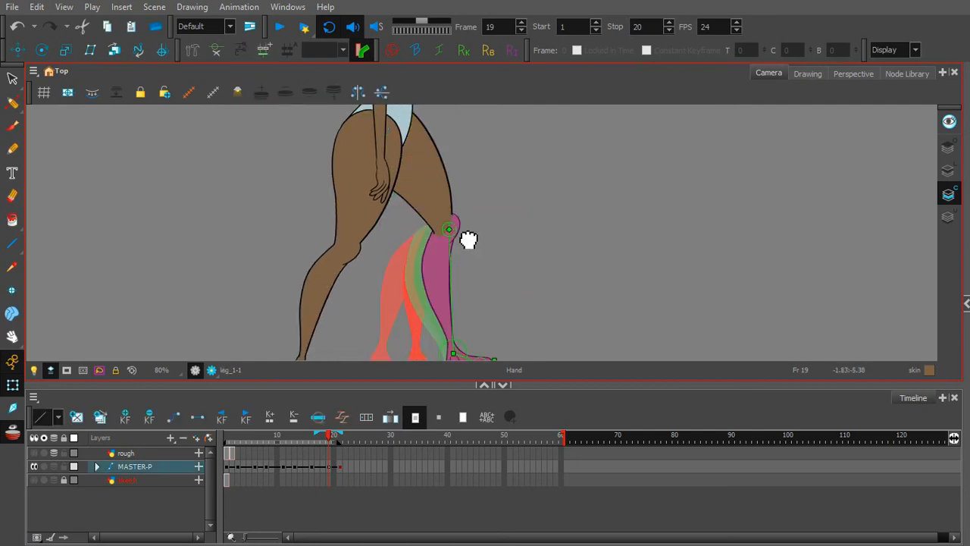
drag(469, 242, 442, 307)
click(449, 225)
scroll(388, 239, down, 3)
key(space)
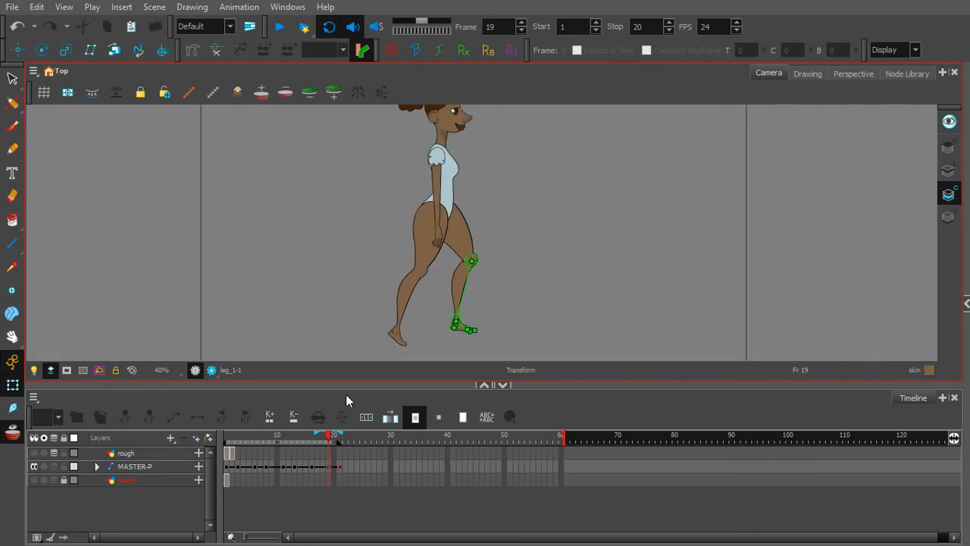
click(330, 467)
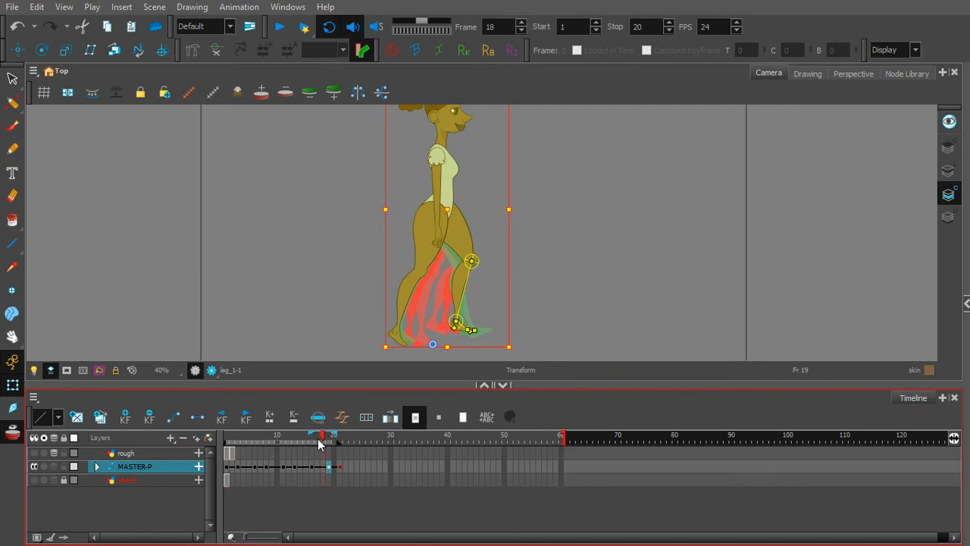
- Scrub back to the start of the walk, fit the whole character in view and play the loop to check it
drag(318, 438, 231, 429)
click(323, 236)
key(space)
drag(343, 204, 326, 222)
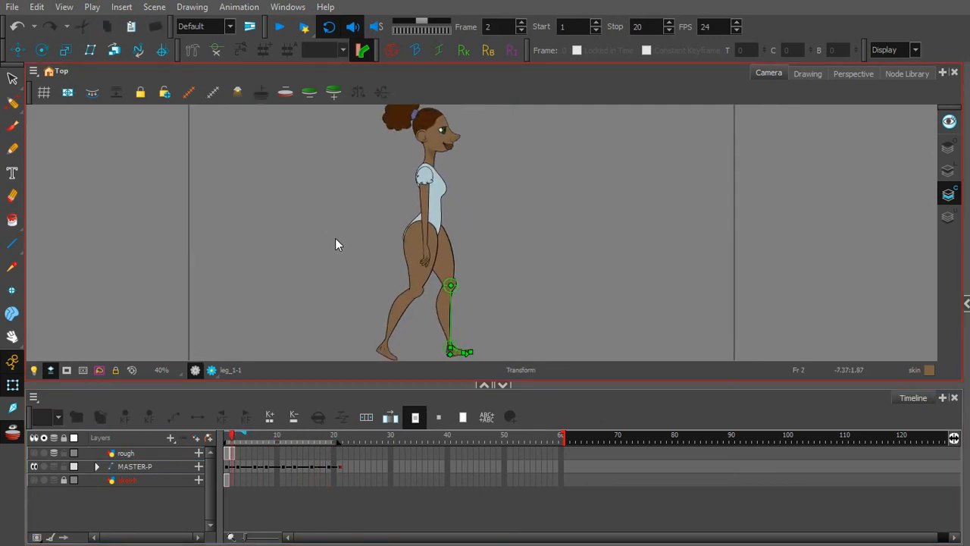
click(335, 238)
key(space)
key(1)
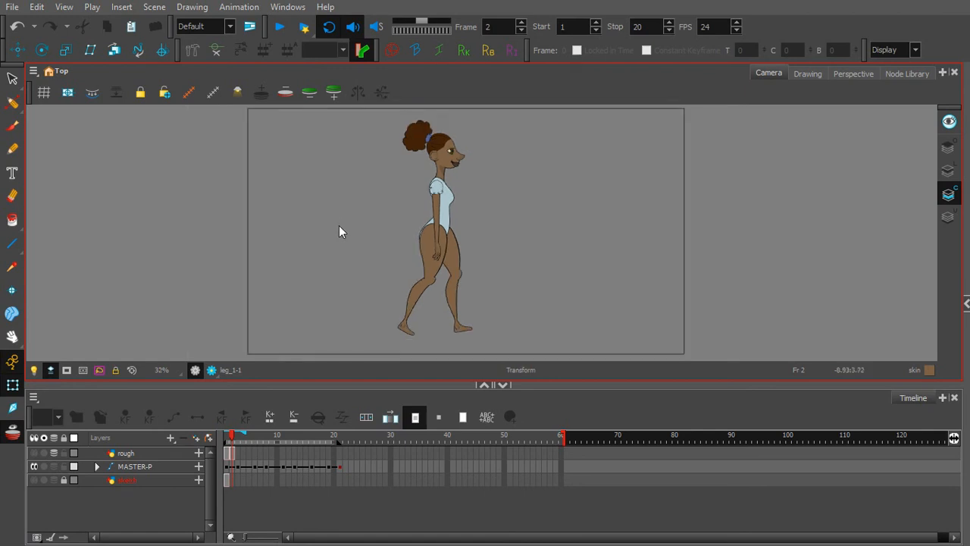
click(281, 30)
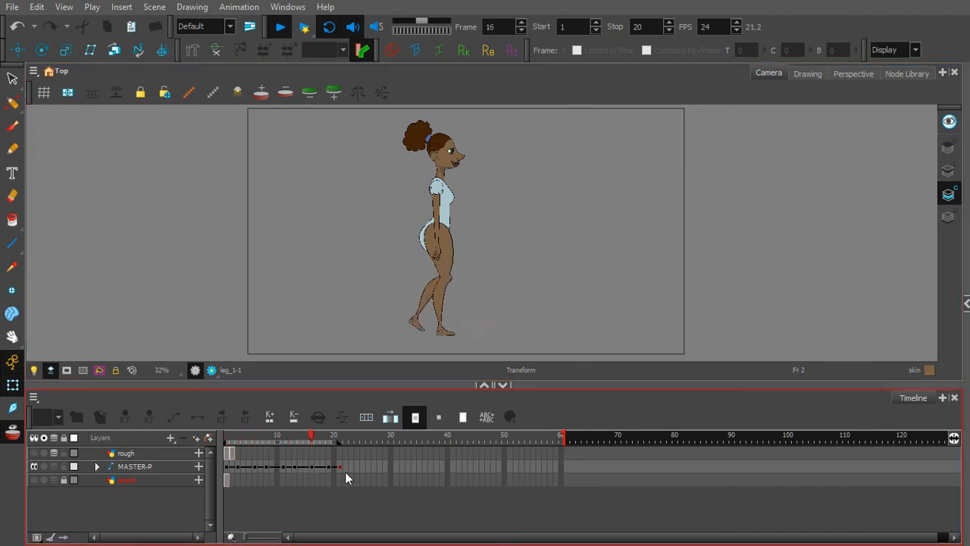
click(282, 28)
- Extend MASTER-P by one frame at frames 2, 8, 14 and 23, and set the playback stop frame to 24
click(233, 466)
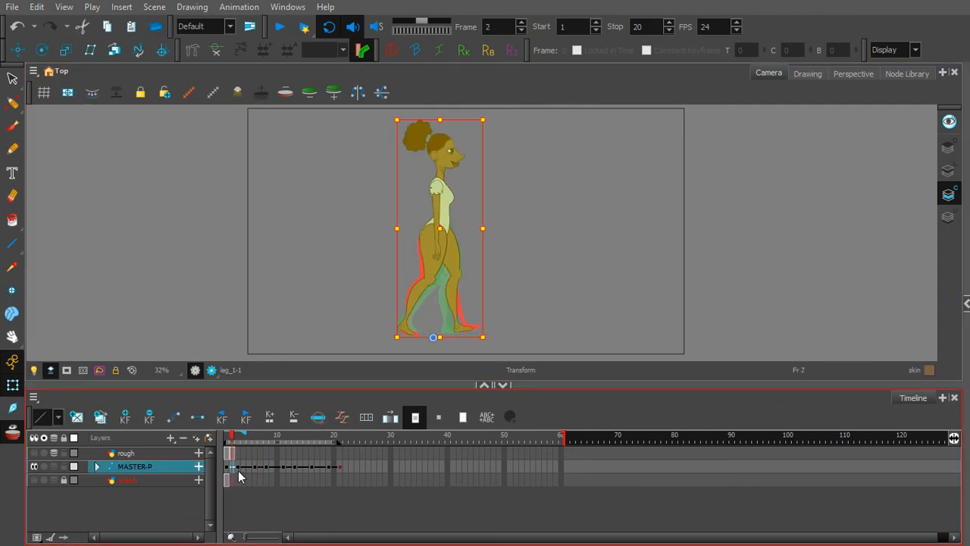
click(266, 467)
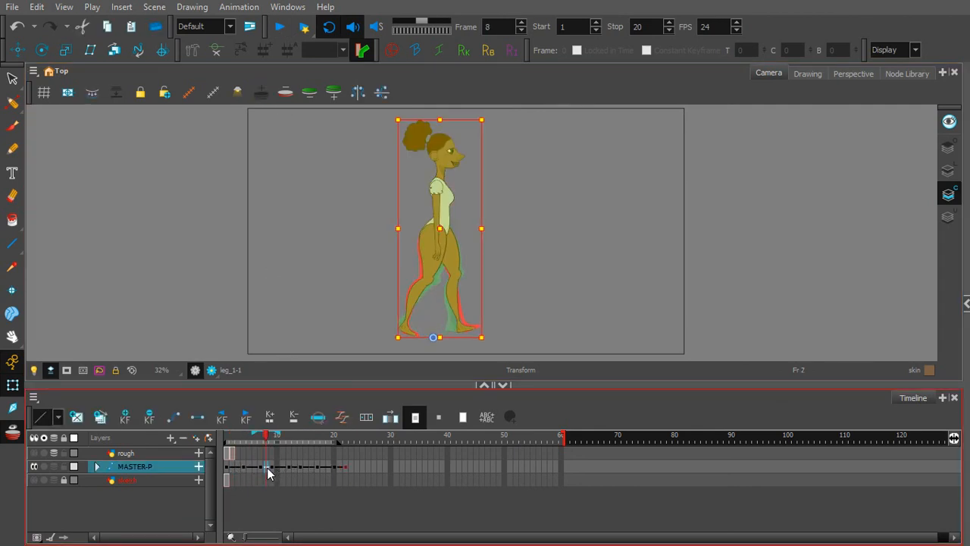
click(301, 468)
key(plus)
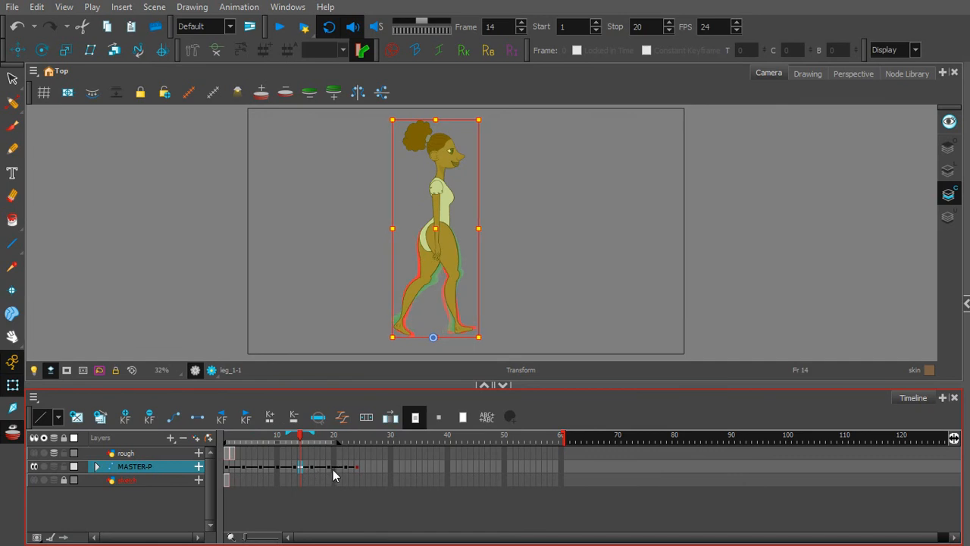
click(352, 468)
key(plus)
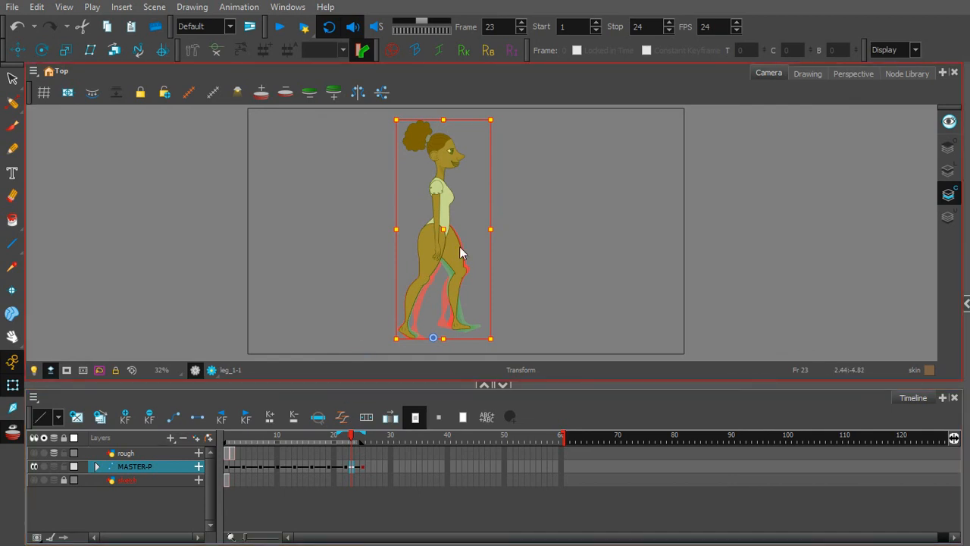
click(12, 126)
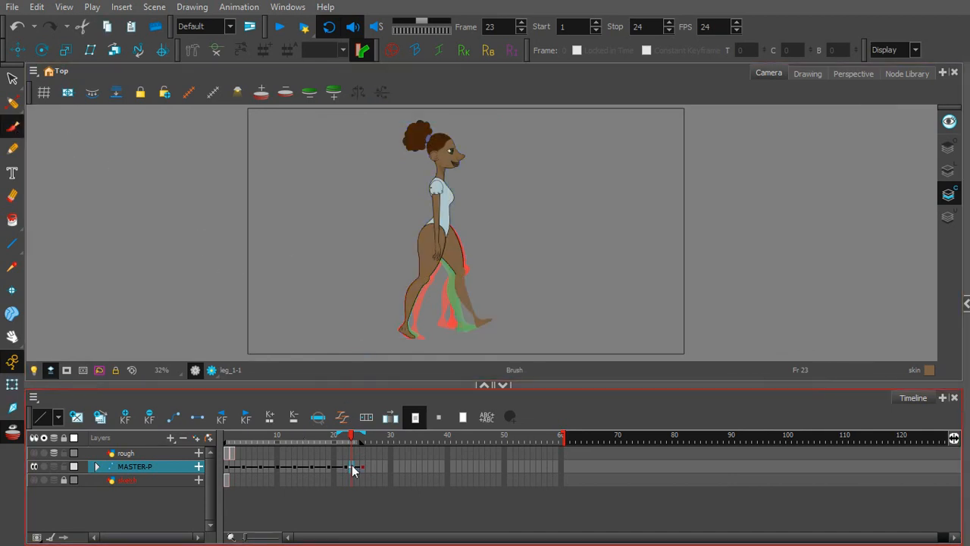
drag(202, 207, 199, 215)
drag(186, 202, 203, 203)
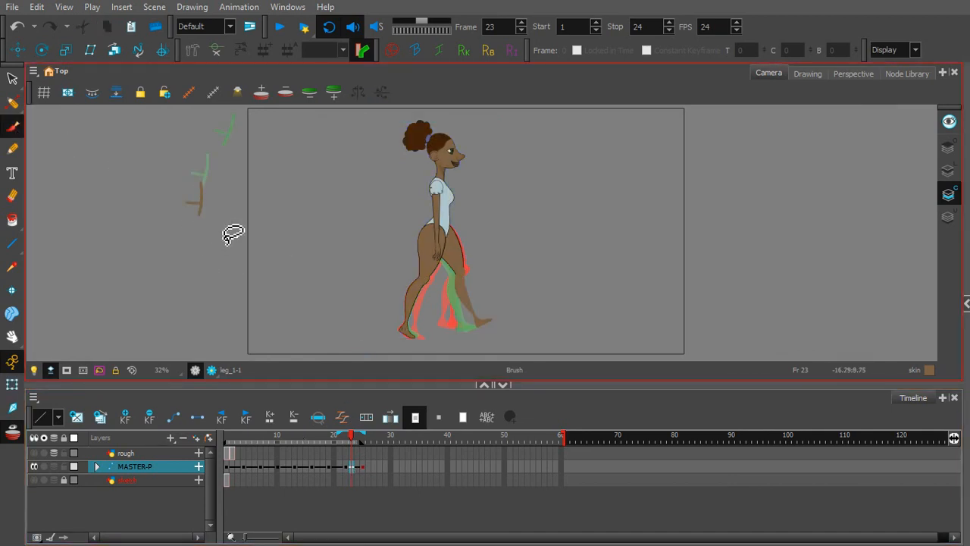
key(ctrl+z)
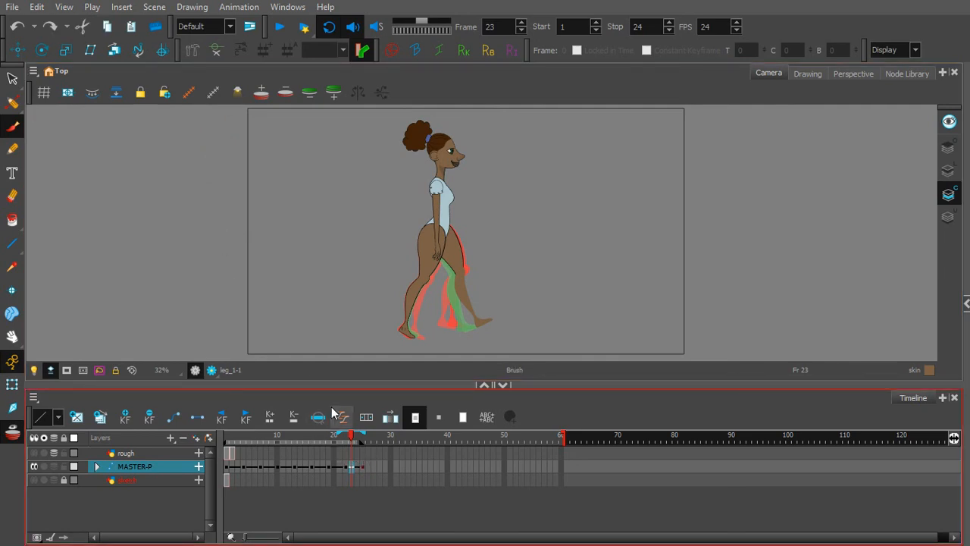
key(shift+t)
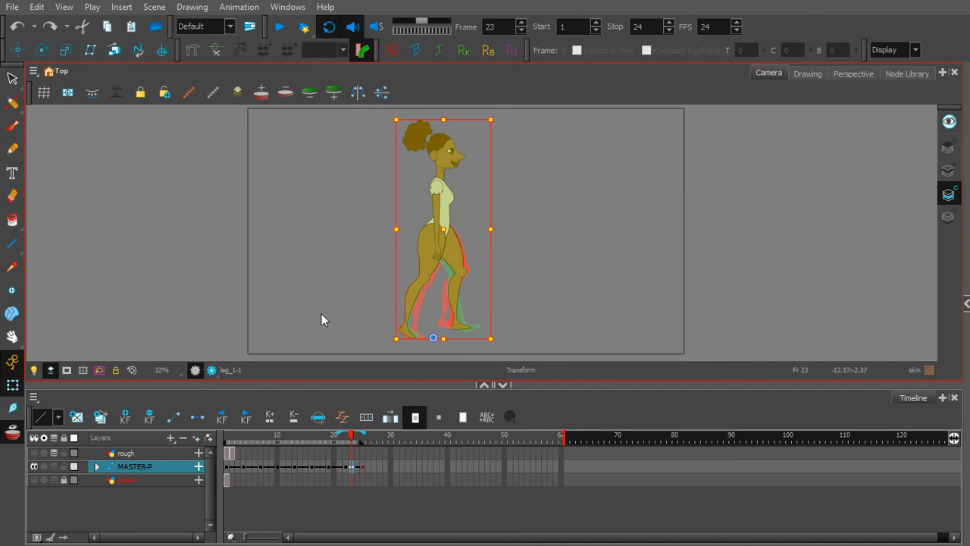
- Play the walk loop, stop it, and inspect the leg poses at frames 1 and 4
click(322, 314)
click(280, 27)
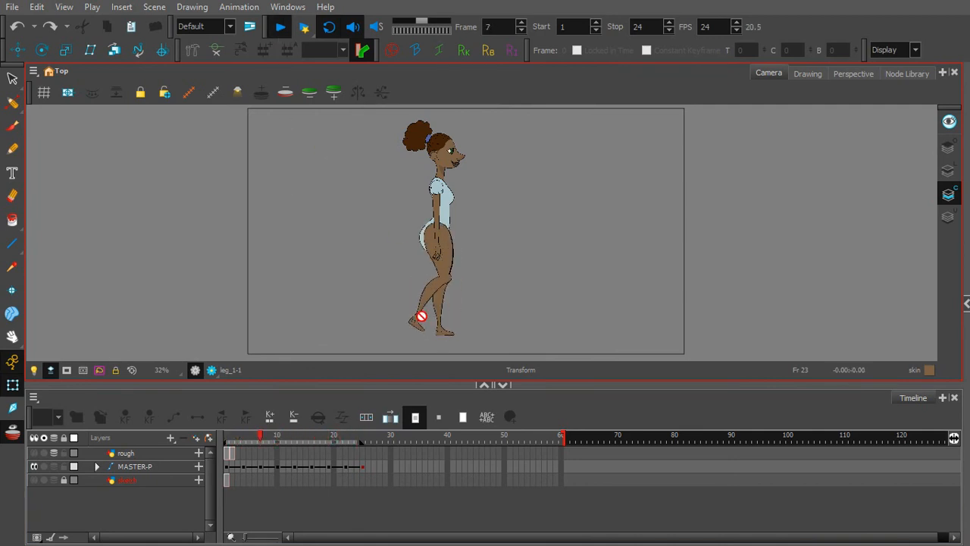
click(286, 29)
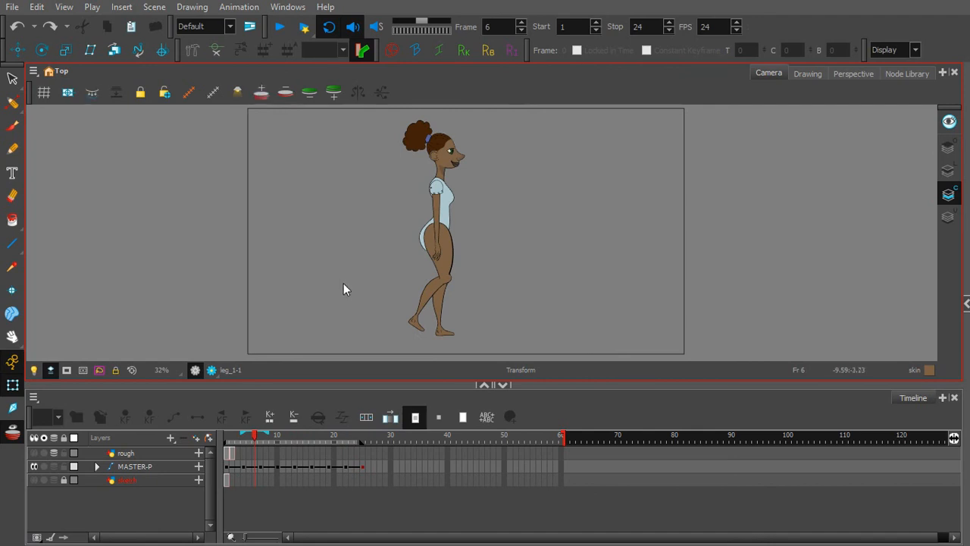
scroll(338, 296, up, 1)
key(space)
drag(334, 304, 371, 267)
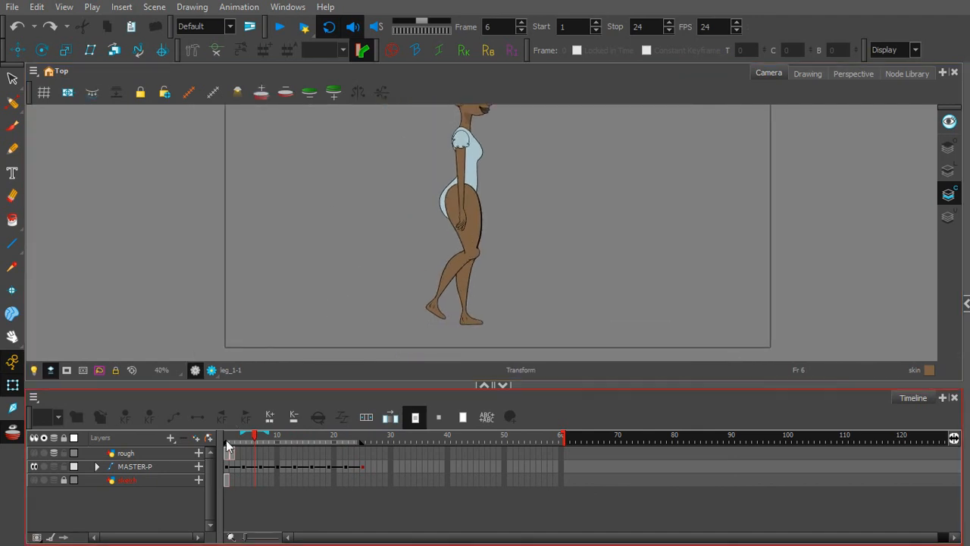
drag(258, 434, 225, 435)
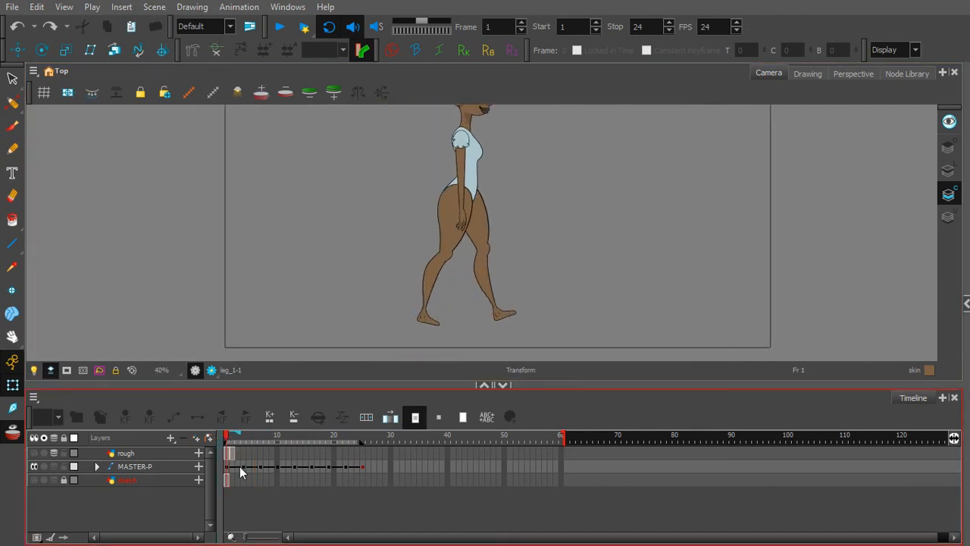
click(243, 467)
click(341, 294)
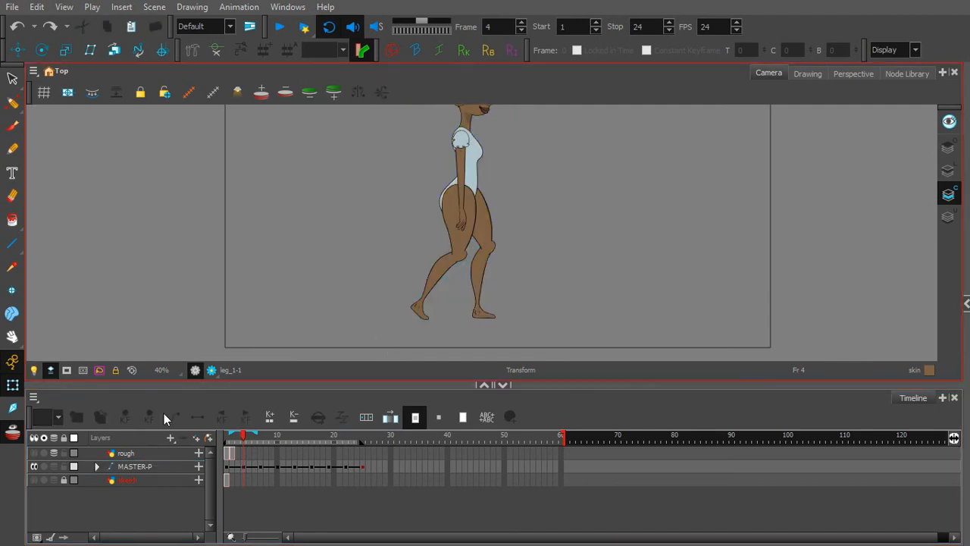
- Extend the rough layer's drawing exposure across the timeline from frame 1 to frame 60
click(137, 451)
click(229, 452)
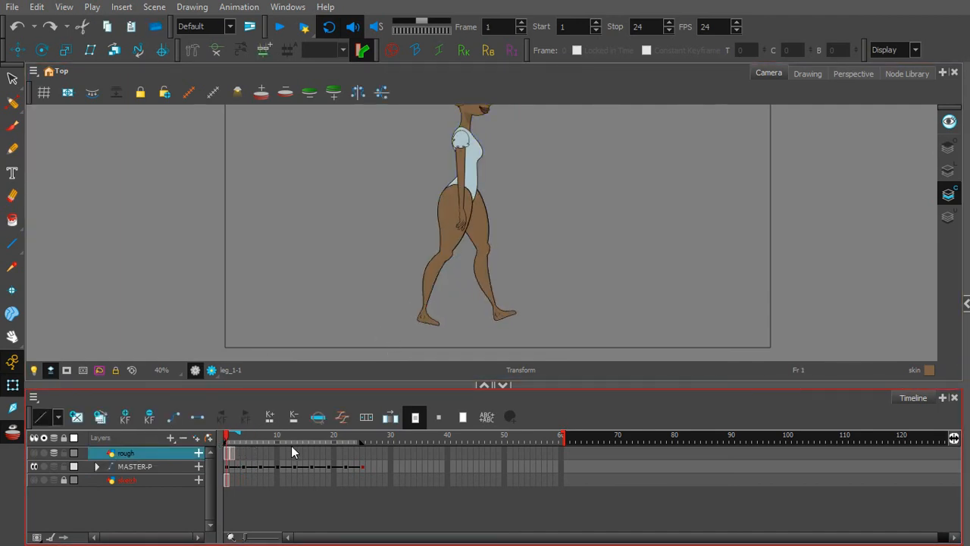
click(562, 452)
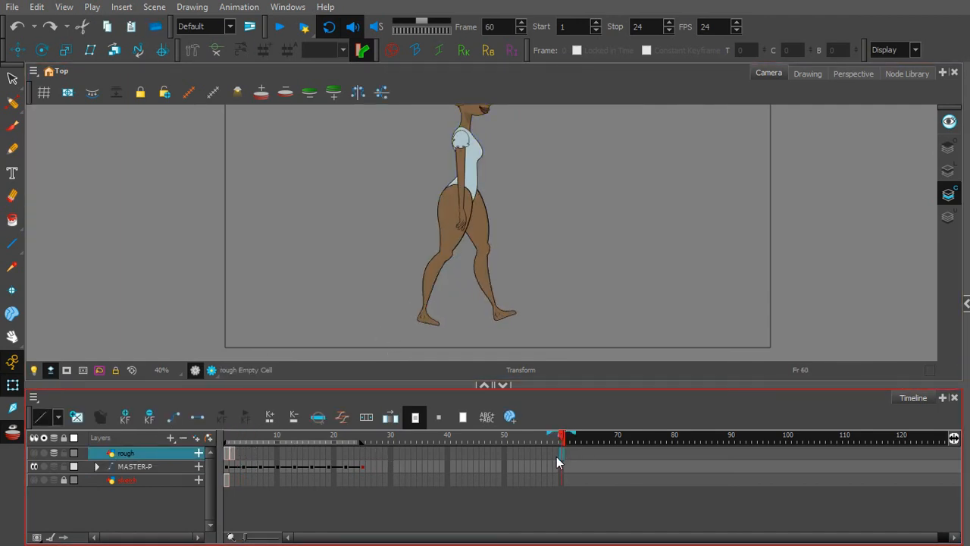
drag(552, 447, 230, 452)
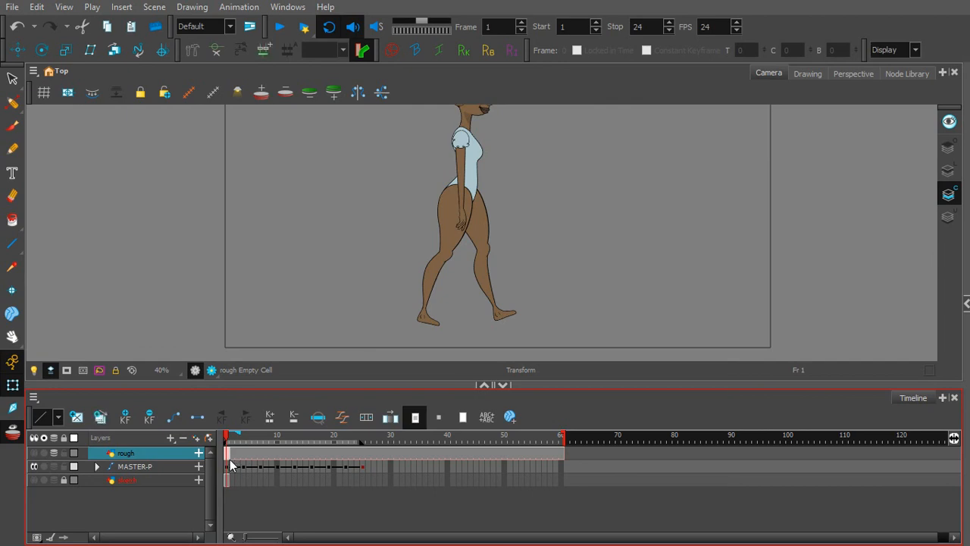
- Enable the rough layer and draw a long horizontal ground line under the character's feet with the Pencil tool
click(12, 149)
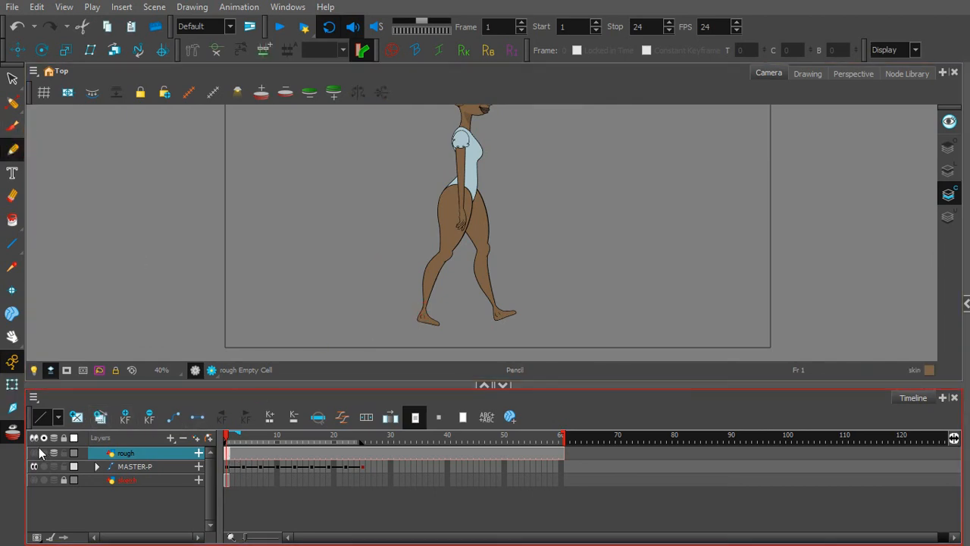
click(34, 454)
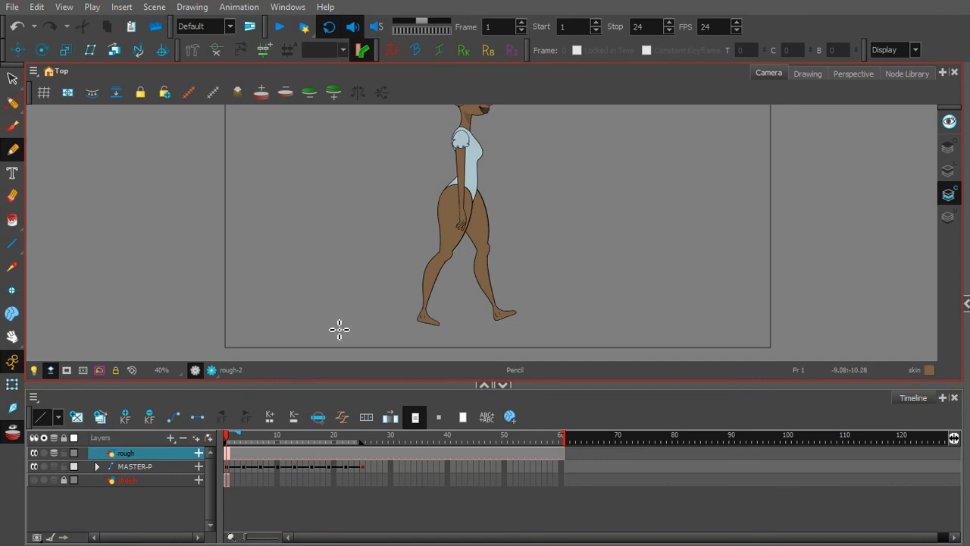
mouse_move(317, 323)
mouse_down()
mouse_move(430, 335)
mouse_move(775, 325)
mouse_up()
- Recolour the ground line with the Vectorized Line swatch and set its maximum pencil size to 5
key(alt+s)
click(390, 325)
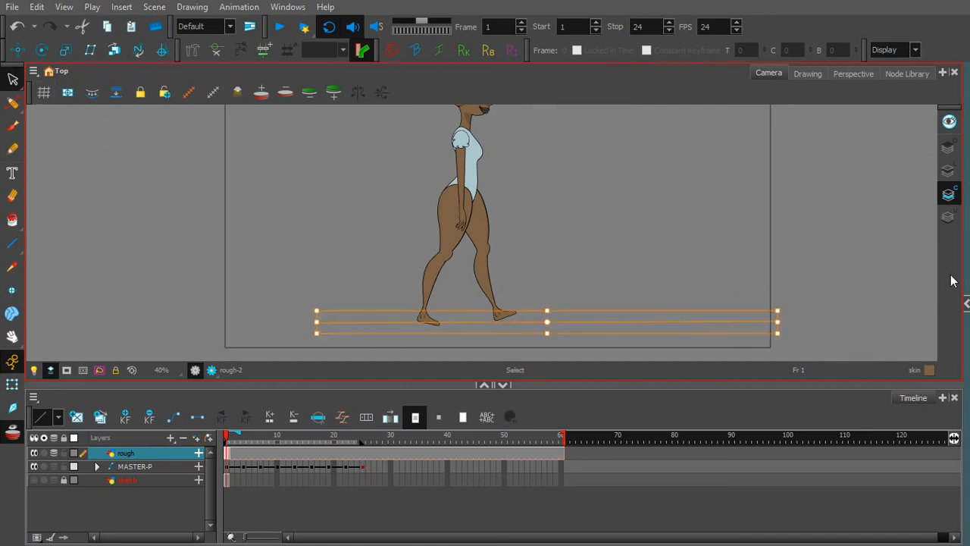
click(968, 306)
click(892, 73)
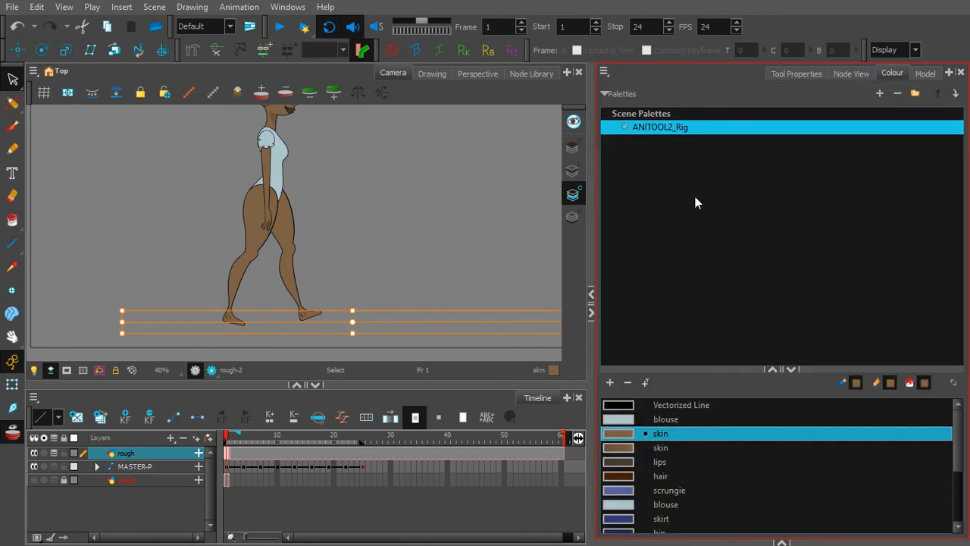
click(616, 406)
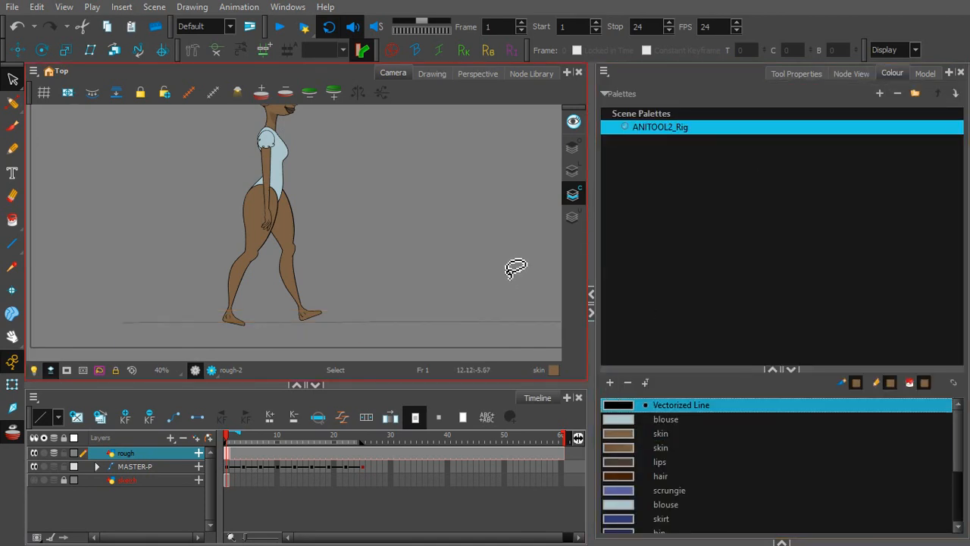
click(796, 73)
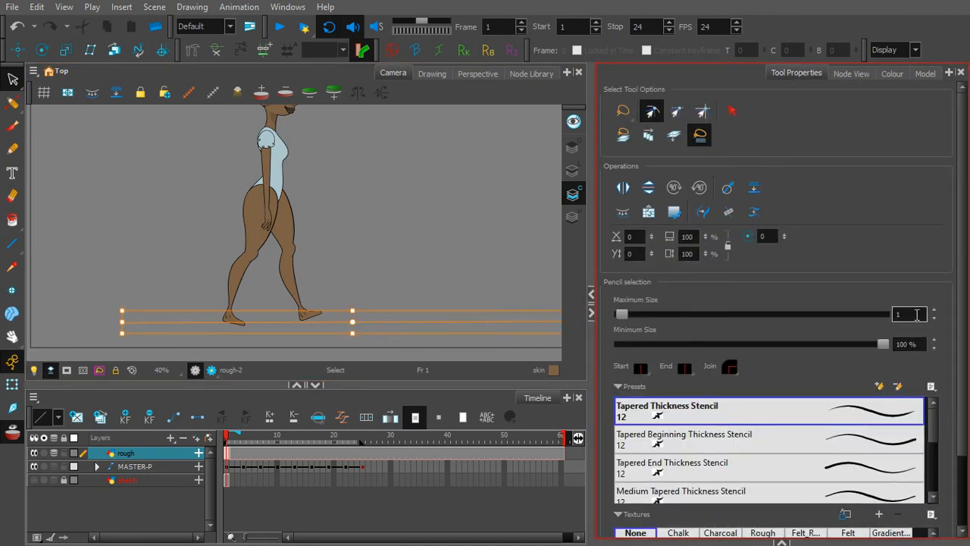
text(5)
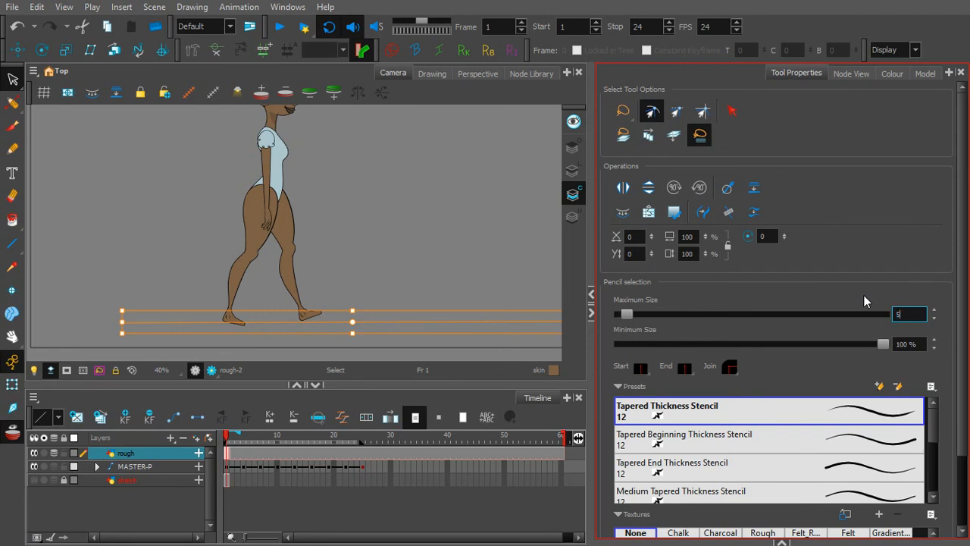
click(455, 273)
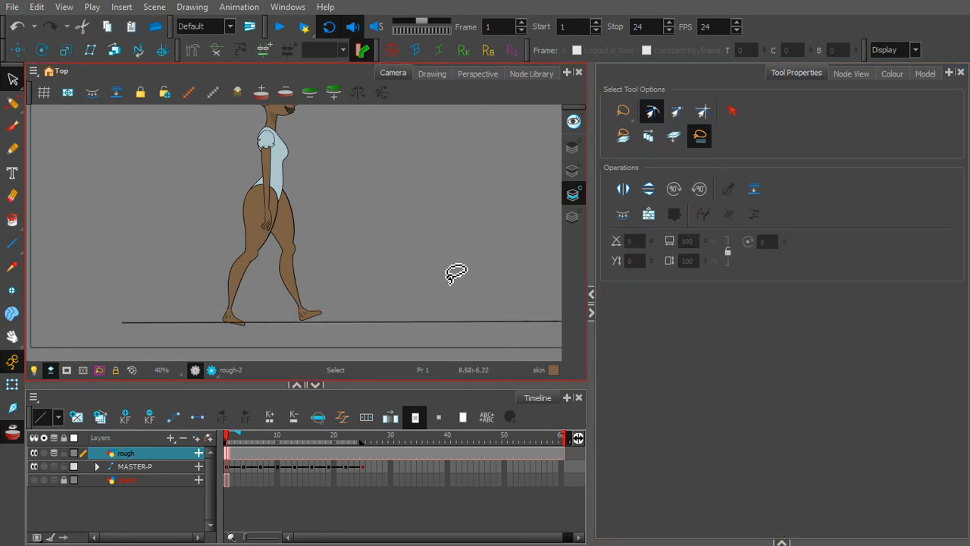
- Select MASTER-P at frame 4 and nudge the whole character down so the front foot rests on the ground line
key(2)
mouse_move(231, 439)
mouse_down()
mouse_move(349, 448)
mouse_move(228, 449)
mouse_move(243, 449)
mouse_up()
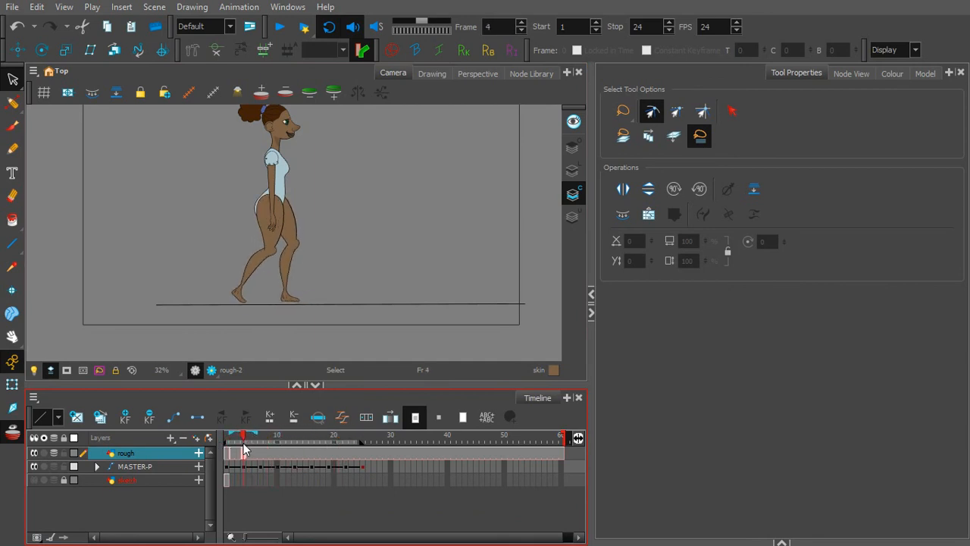
click(243, 468)
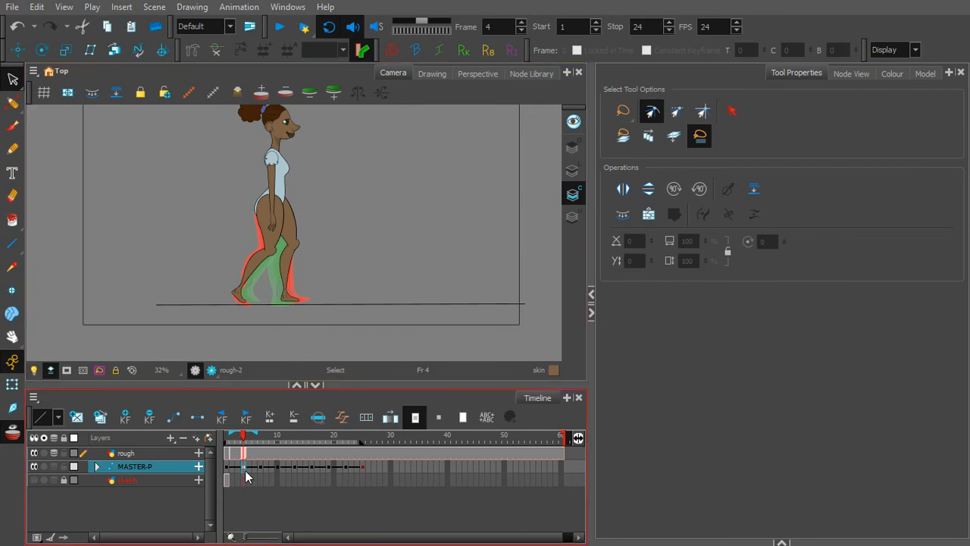
click(12, 384)
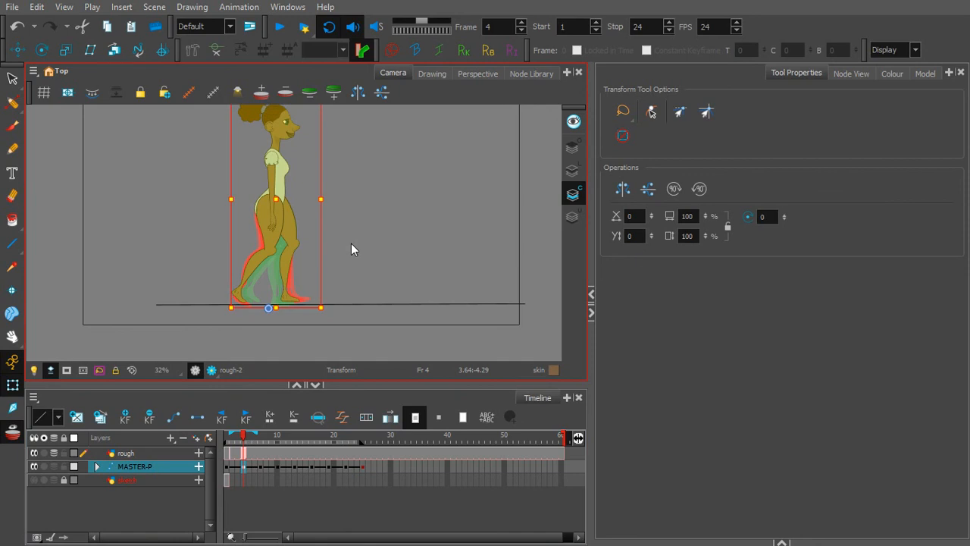
key(Down)
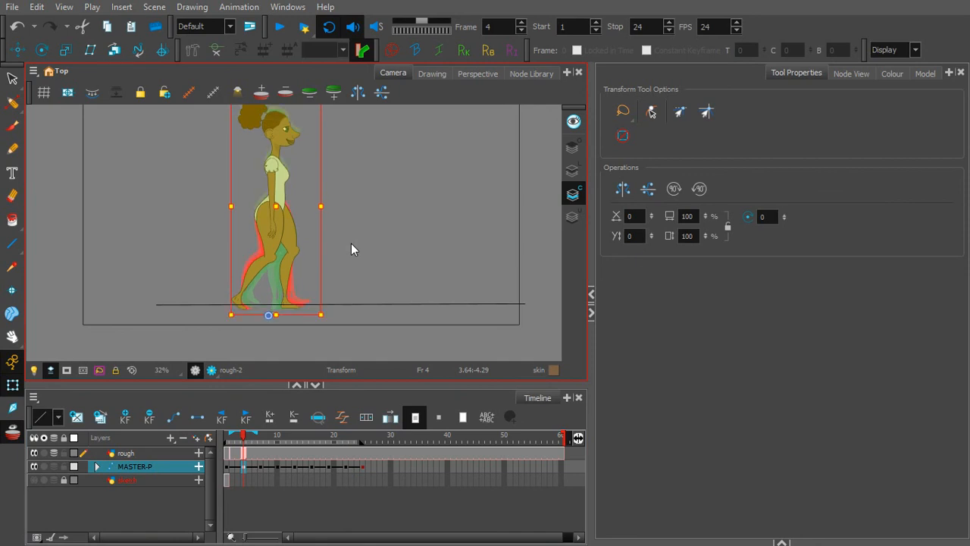
key(shift+Up)
key(Down)
key(Down)
key(Down)
key(Down)
key(Down)
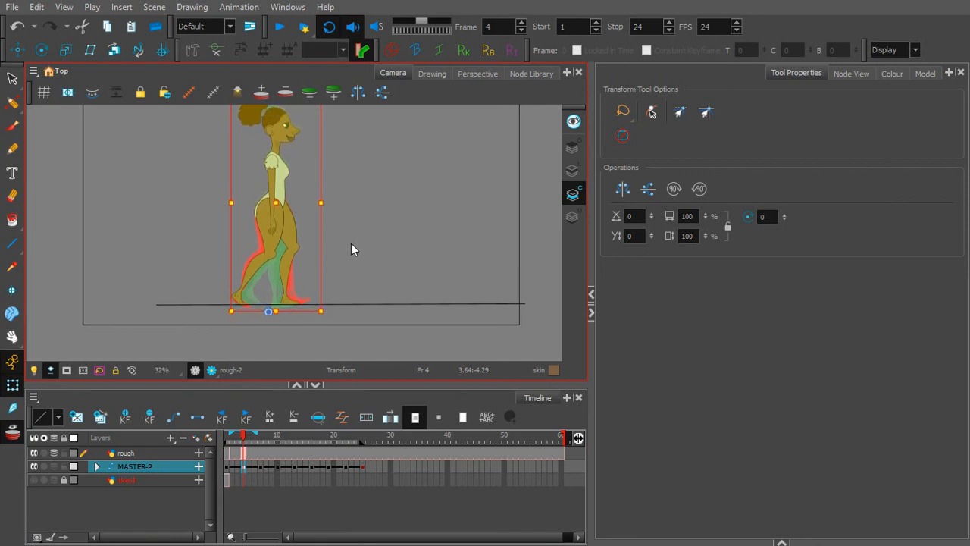
key(Down)
key(Down)
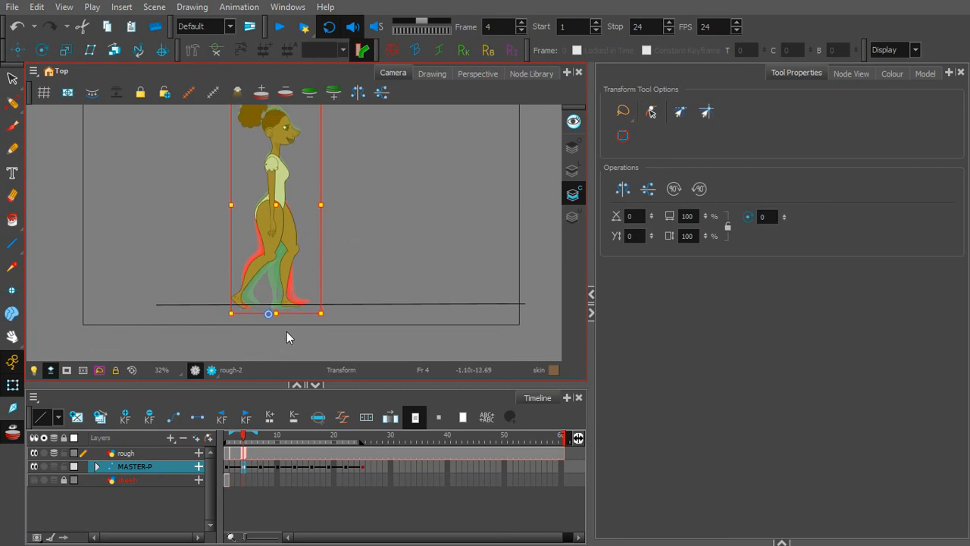
key(Up)
key(Up)
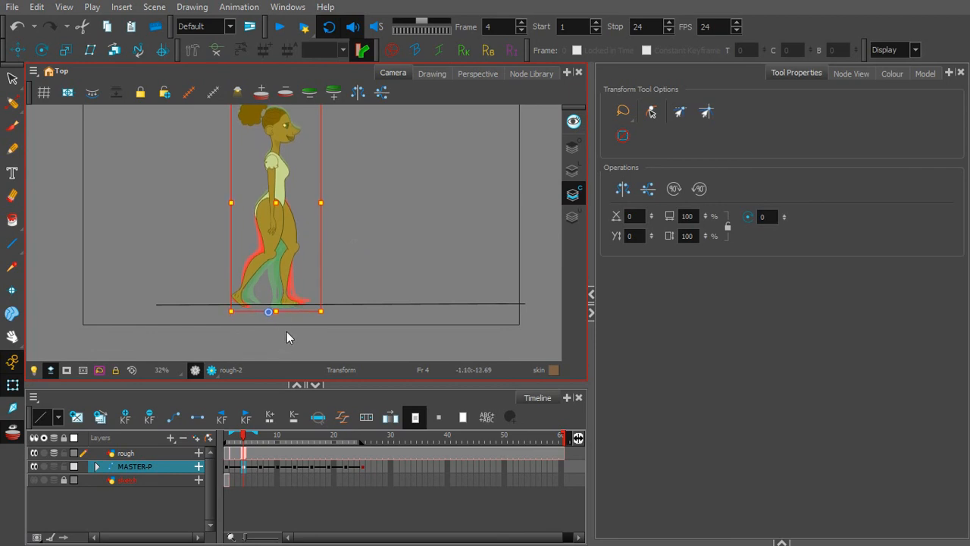
- Show the leg-1 deformation controls at frame 1 and swing the rear lower leg backward from the knee to lift the heel
click(222, 438)
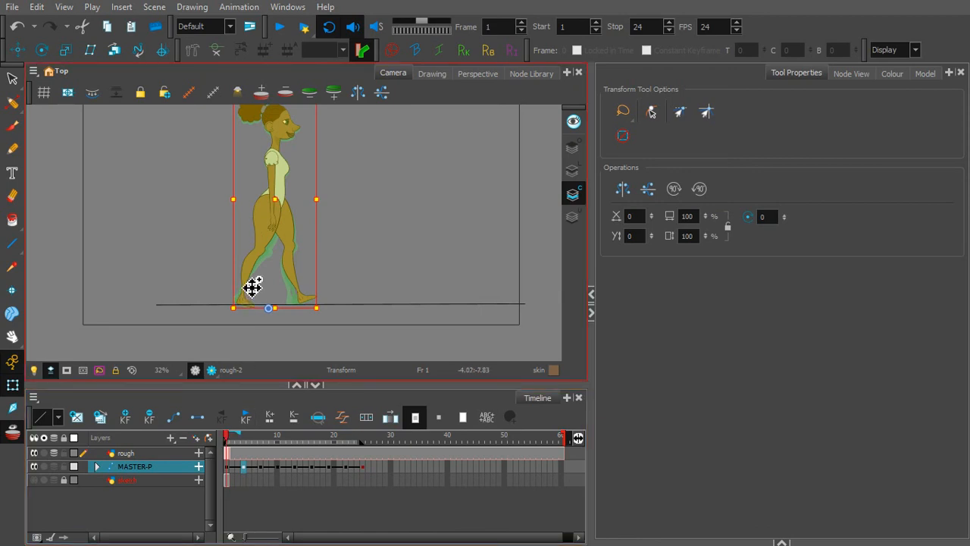
key(2)
drag(275, 291, 325, 255)
click(273, 275)
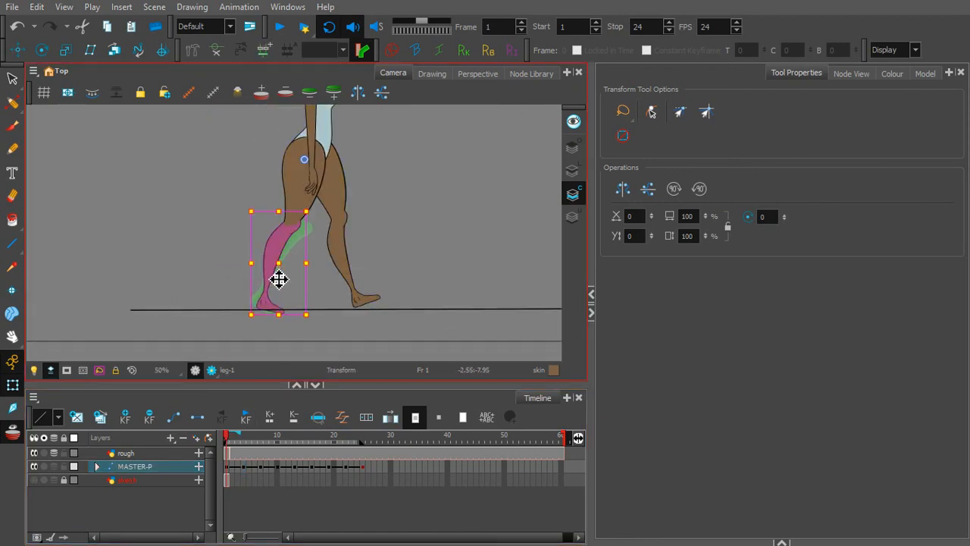
key(F11)
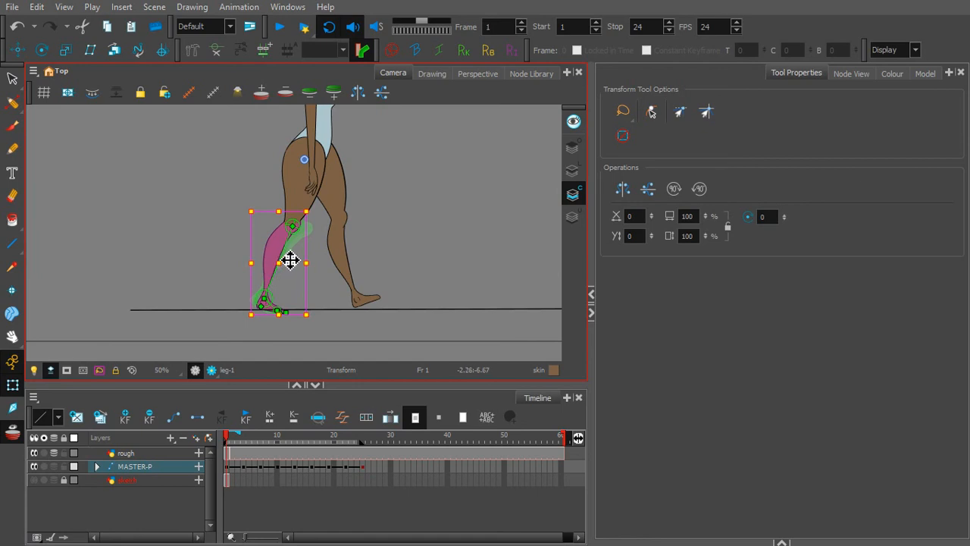
click(289, 260)
click(282, 284)
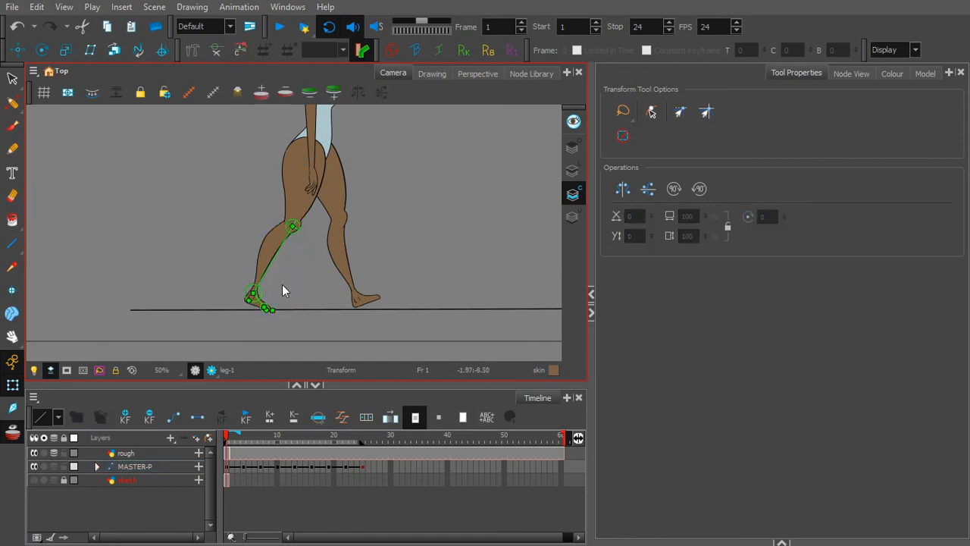
- Adjust the rear foot's toe deformation points at frame 1 so the toes bend flat against the ground line
key(2)
key(2)
drag(292, 290, 310, 250)
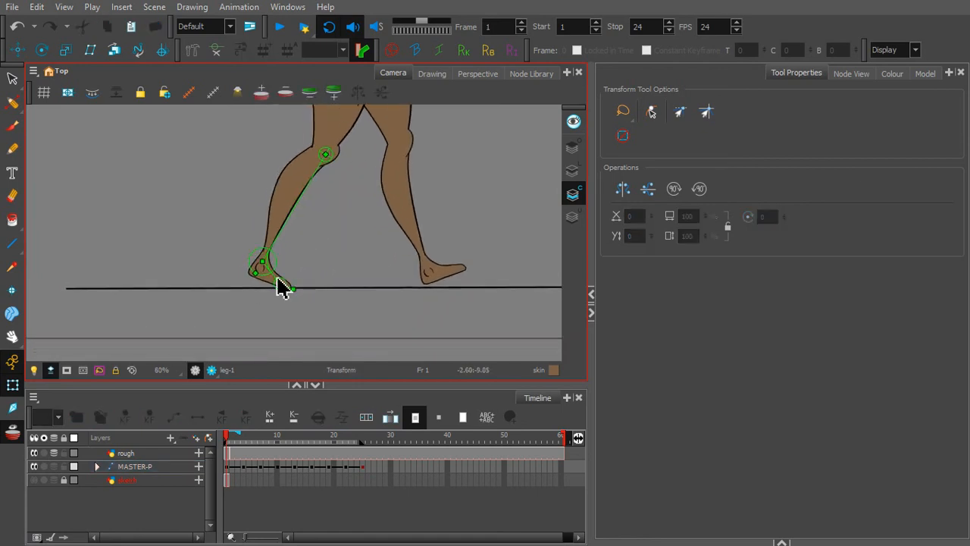
click(278, 282)
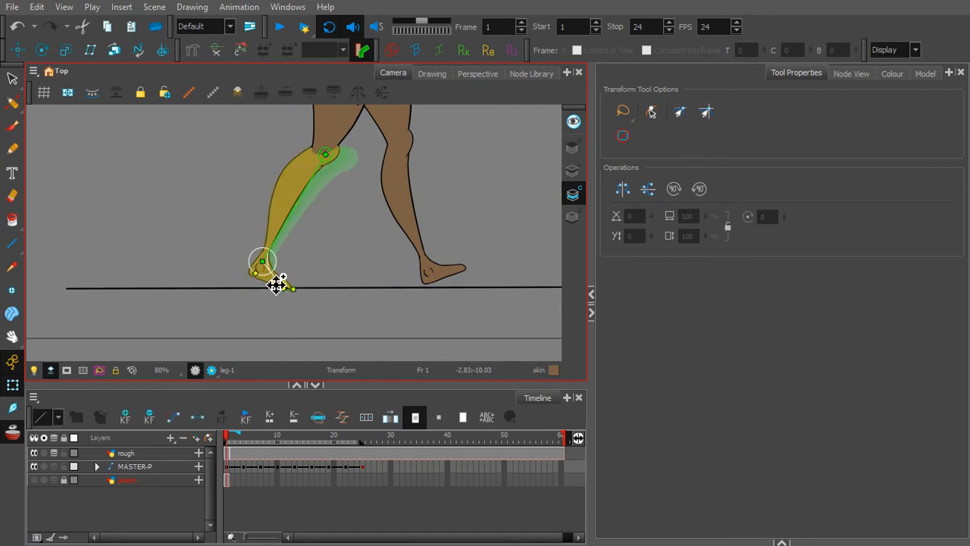
drag(276, 285, 282, 293)
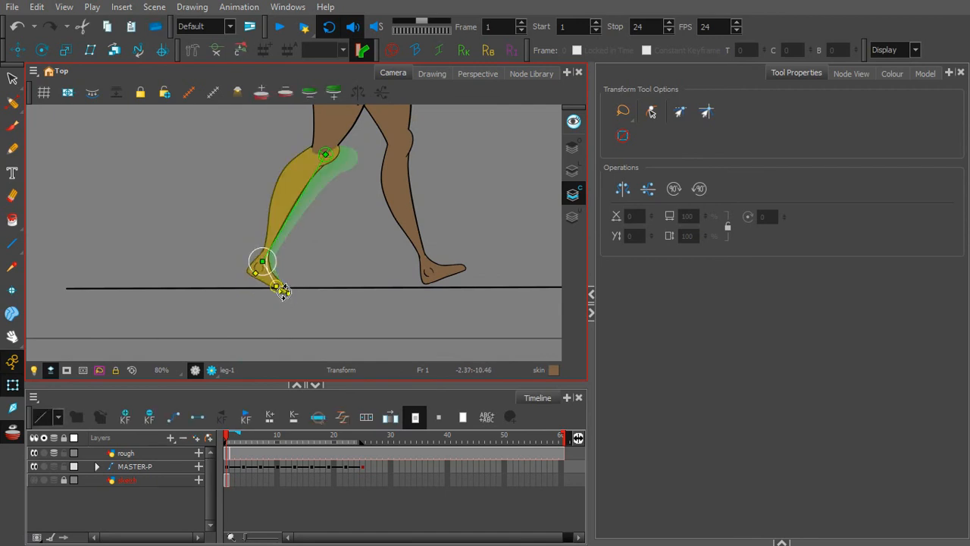
click(300, 296)
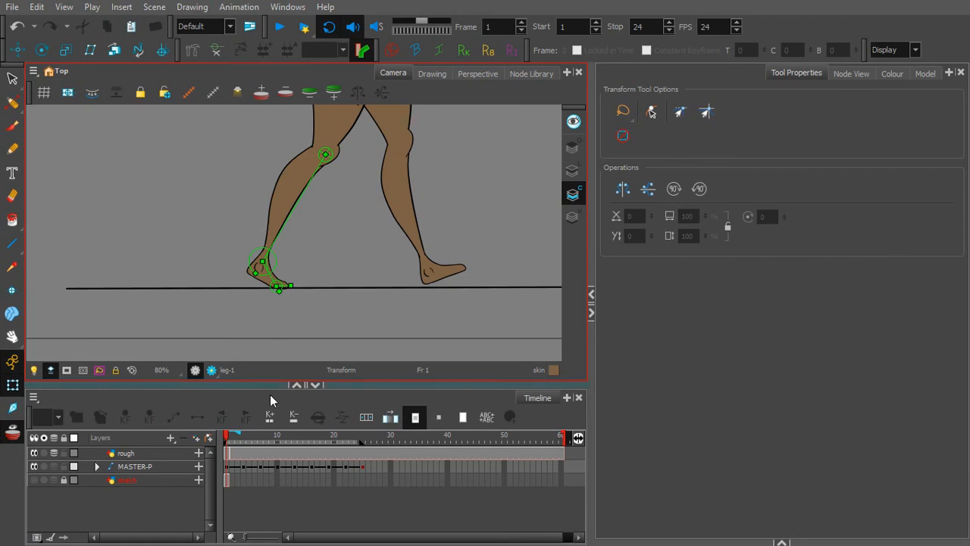
- At frame 7, raise the whole MASTER-P character so the standing foot comes up to the ground line
drag(231, 438, 262, 440)
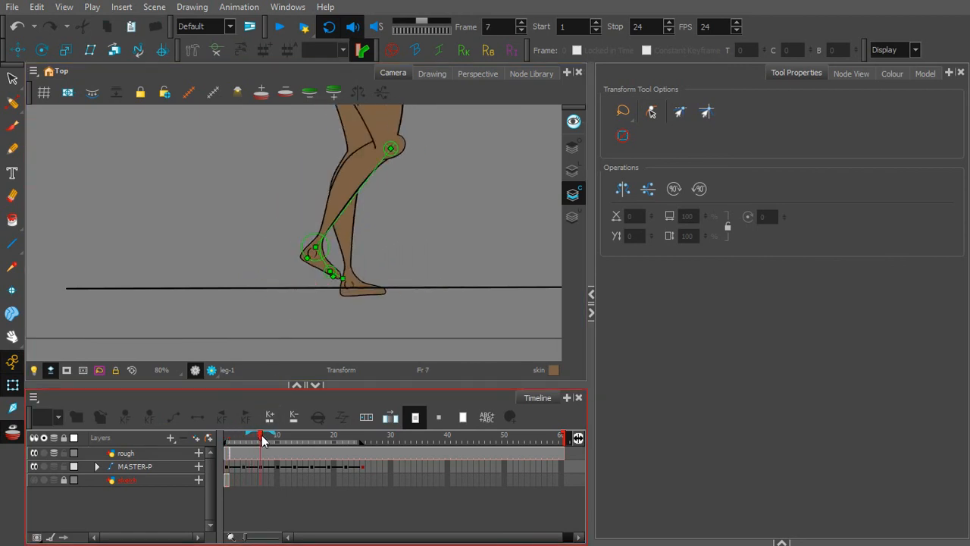
key(1)
drag(382, 278, 367, 342)
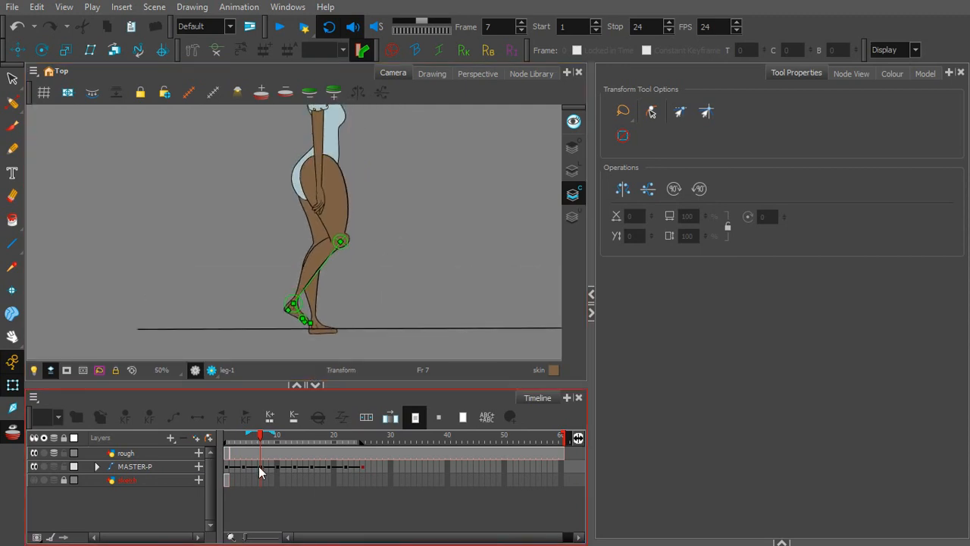
click(259, 466)
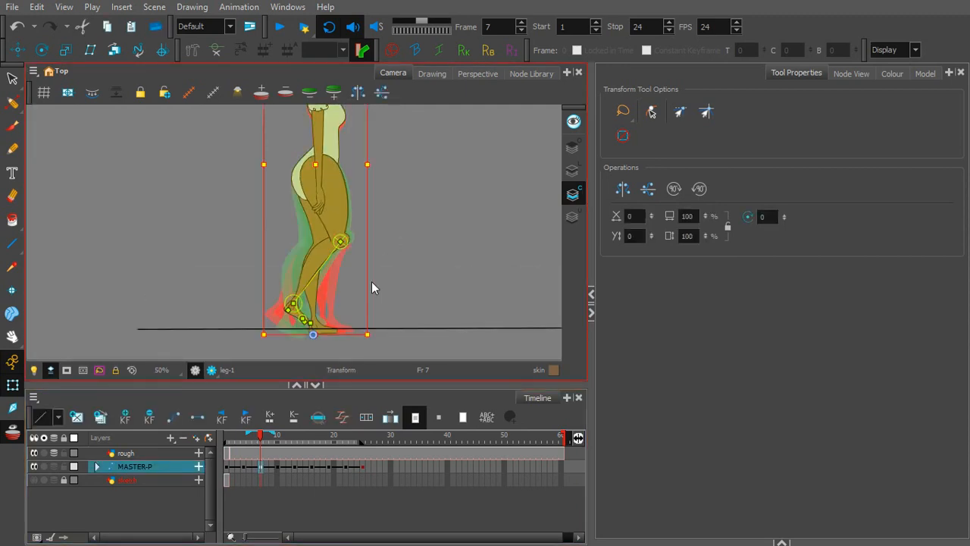
key(Up)
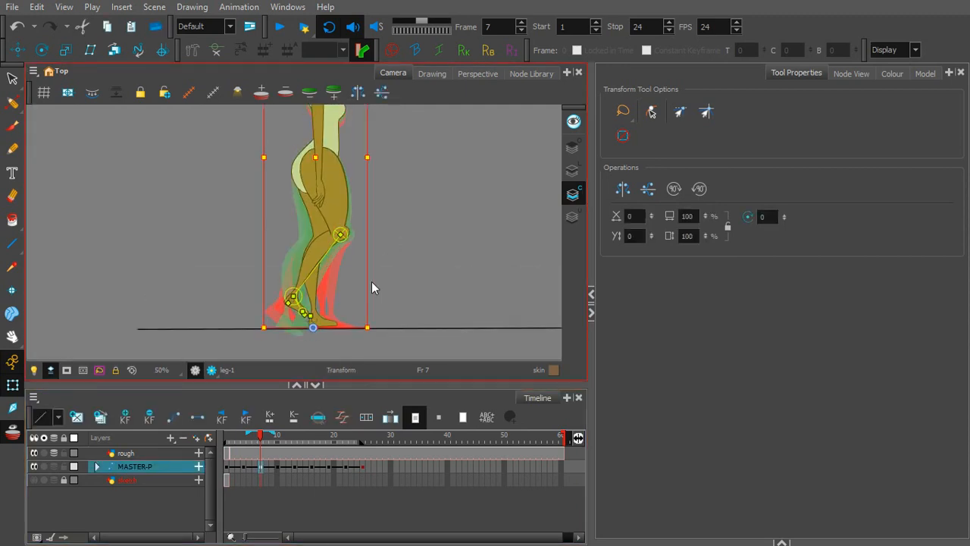
click(419, 258)
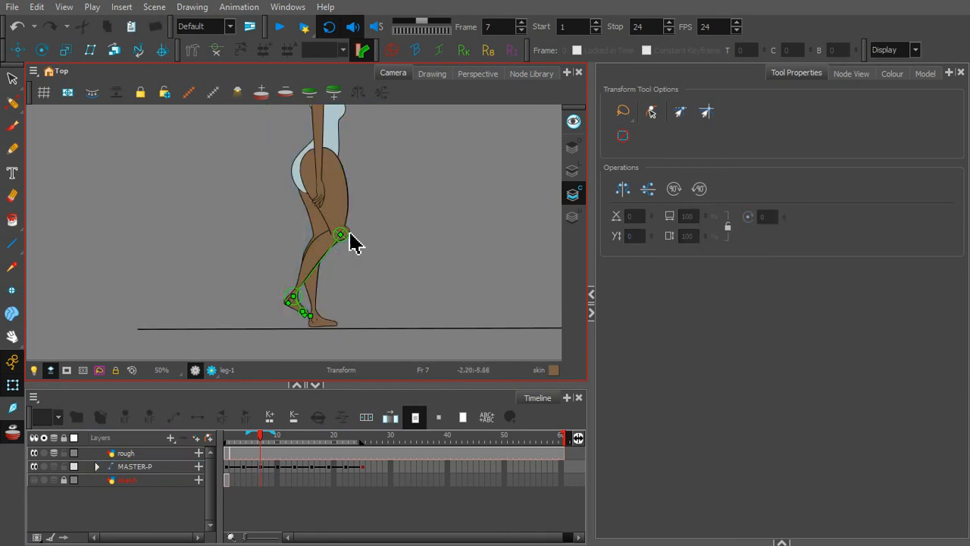
- Fine-tune the vertical position of MASTER-P at frame 7 with small downward and upward nudges against the ground line
click(260, 466)
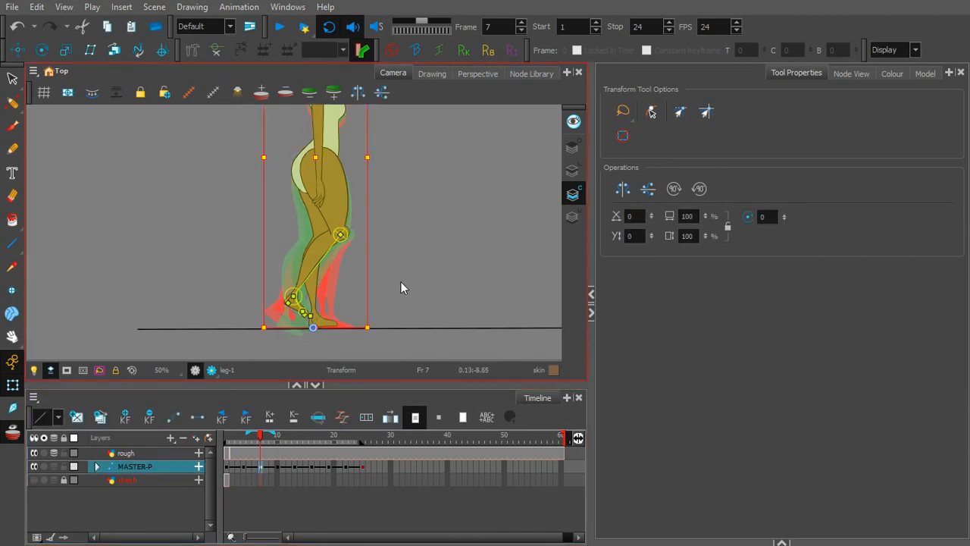
key(Down)
key(Down)
key(Down)
key(Down)
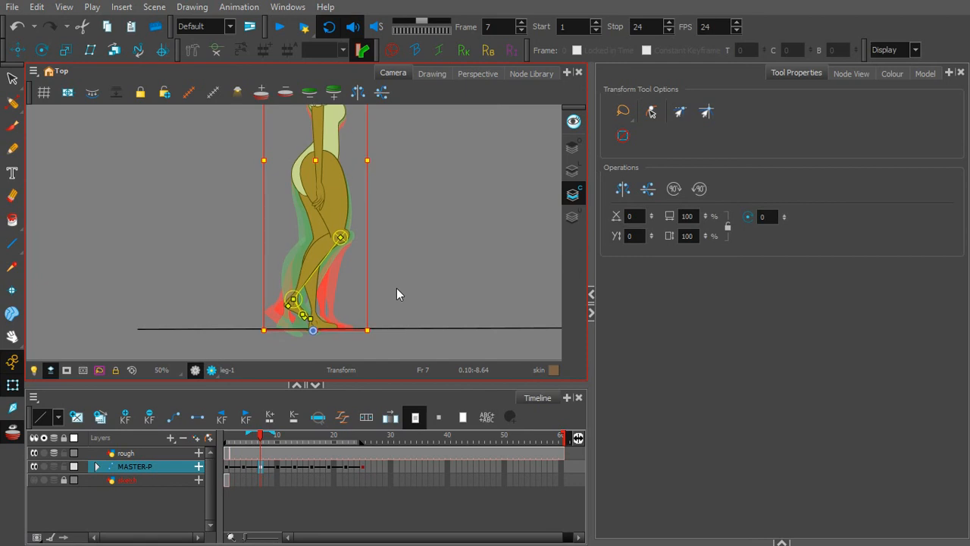
key(Up)
key(Up)
click(398, 298)
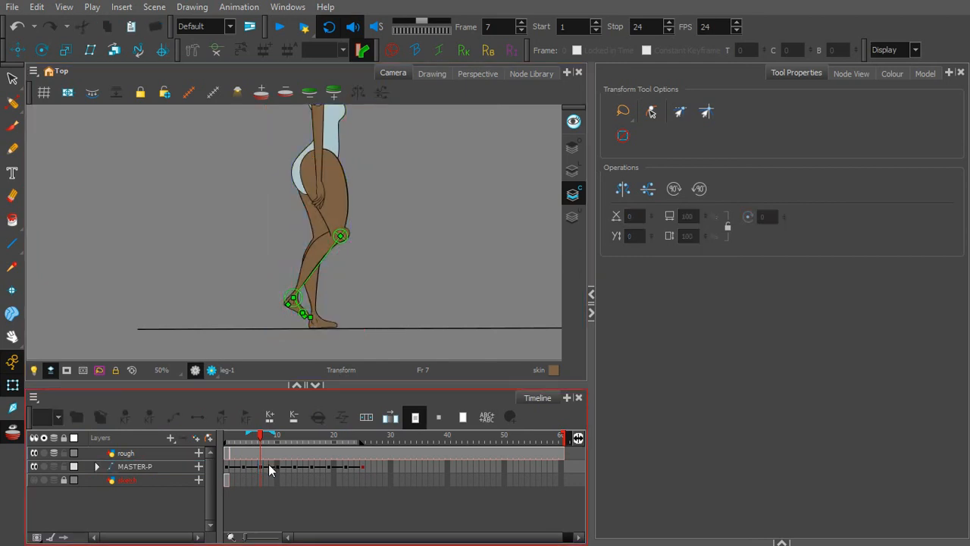
- At frame 7, adjust the toe deformation point of the standing foot so it lies flat on the ground line
click(329, 327)
key(2)
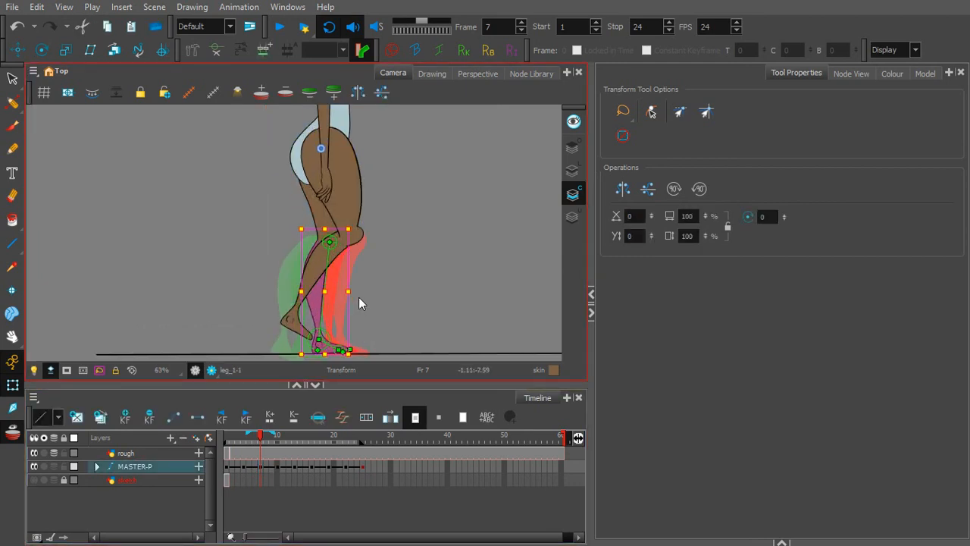
key(2)
drag(404, 284, 408, 197)
click(356, 299)
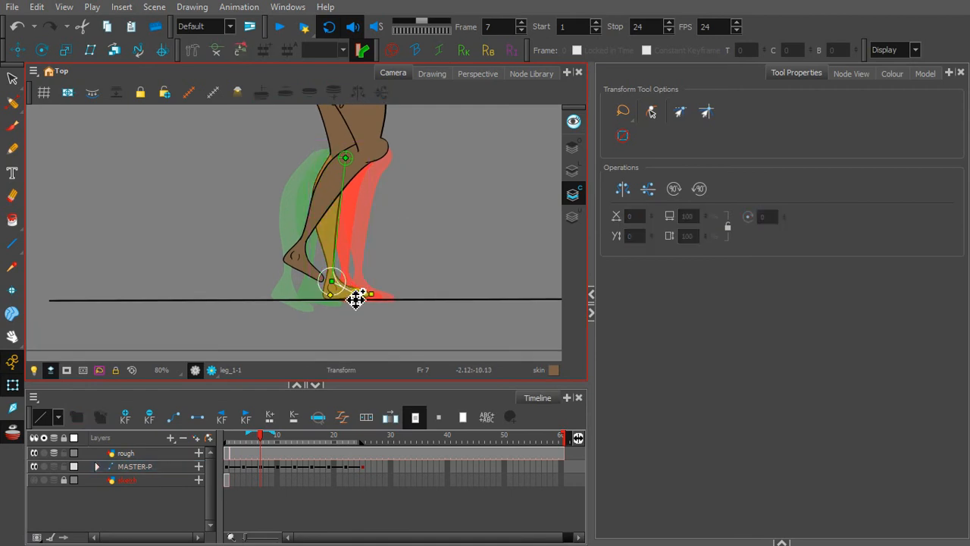
drag(355, 300, 356, 300)
click(280, 459)
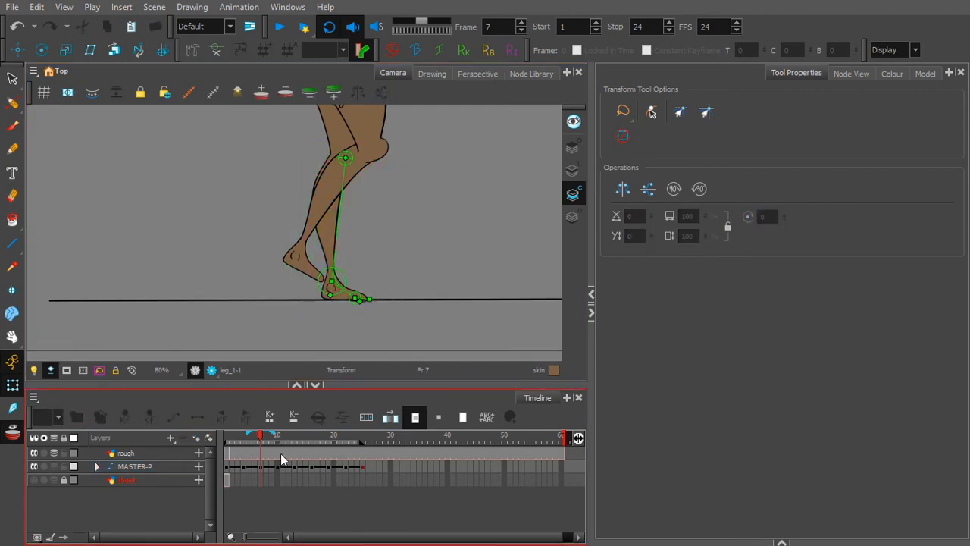
- At frame 10, raise the whole MASTER-P character until the rear foot's toes rest on the ground line
click(276, 469)
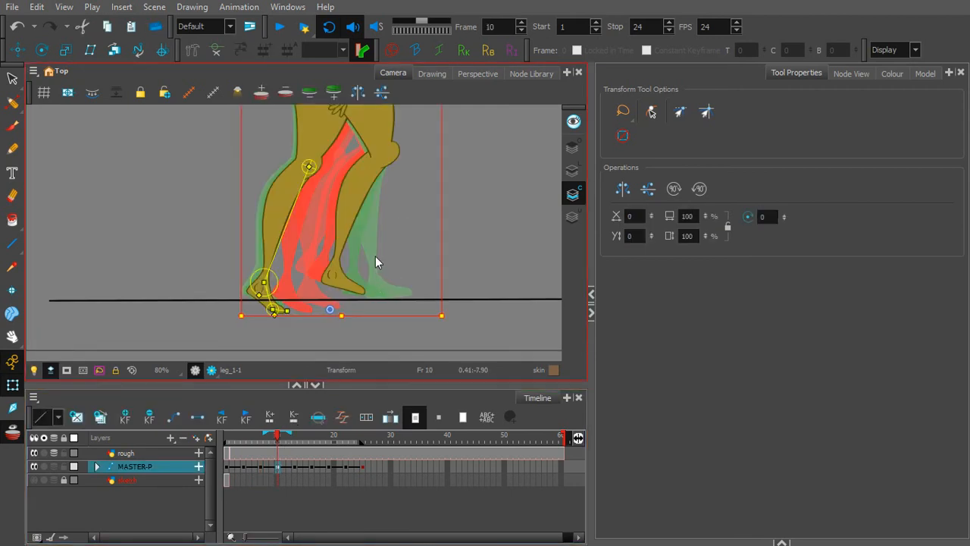
key(Up)
key(Up)
key(Up)
key(Up)
key(Up)
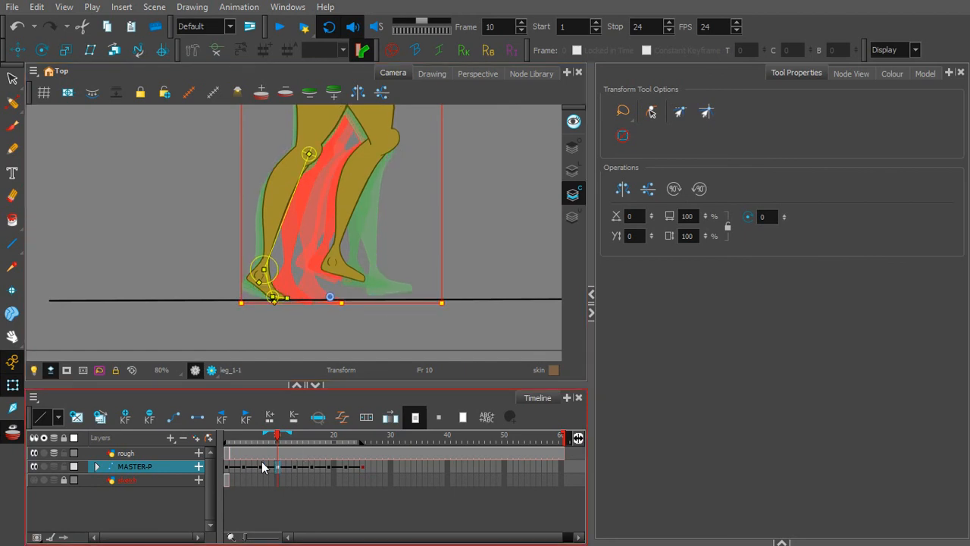
- Expand the MASTER-P layer and check the feet against the ground line at its keyframes from frame 1 onward
click(98, 467)
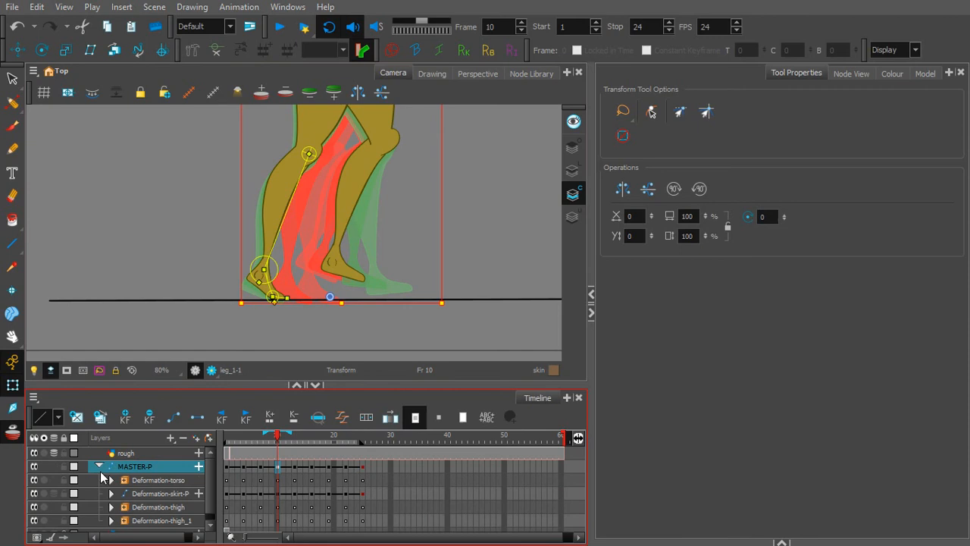
click(226, 467)
click(244, 466)
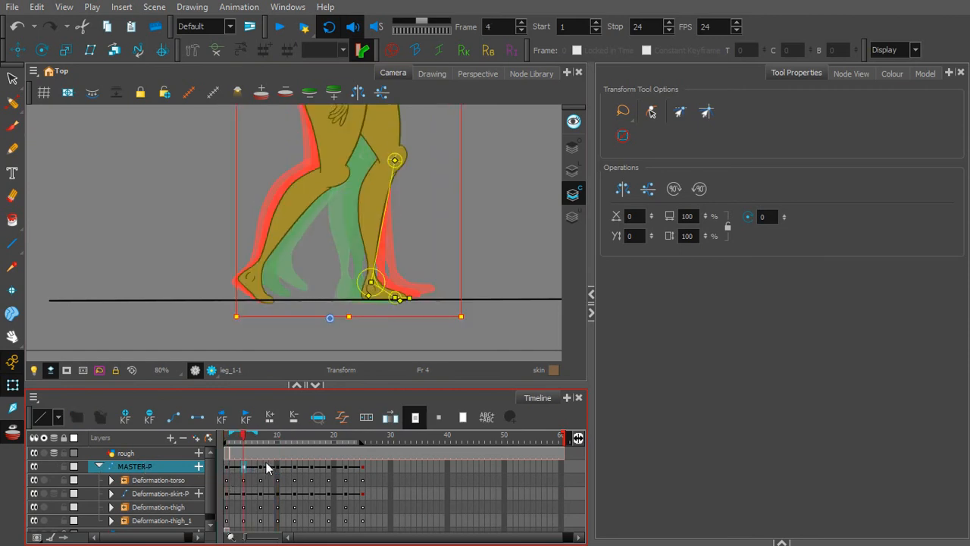
click(260, 468)
click(278, 467)
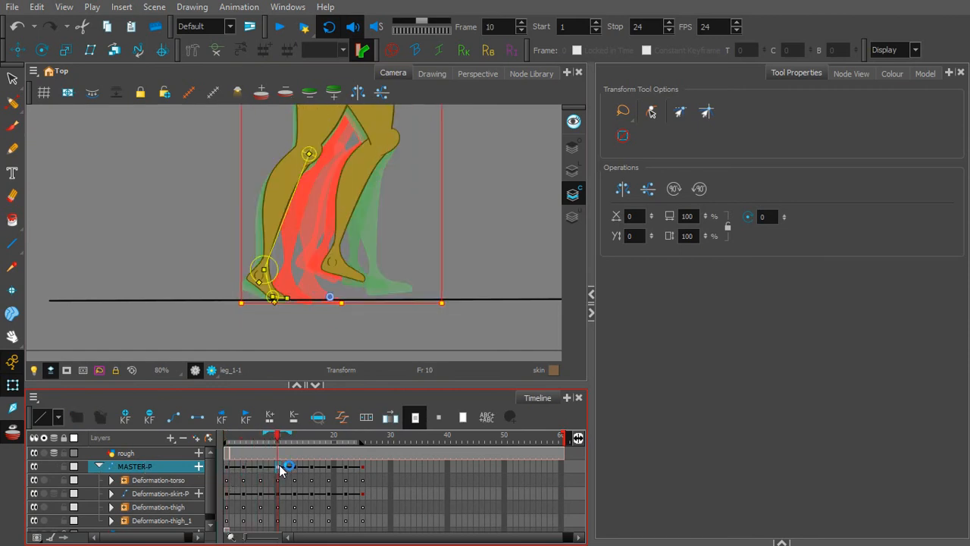
click(295, 468)
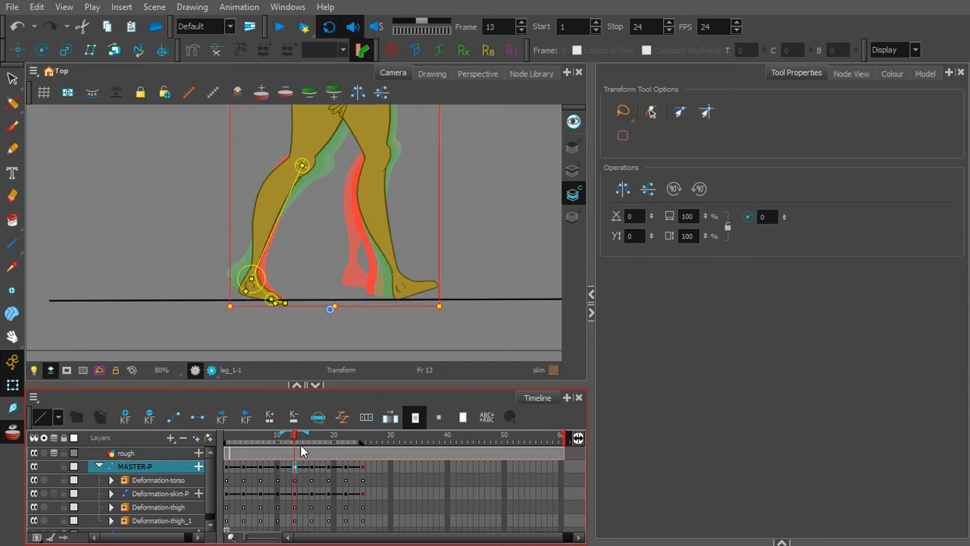
drag(300, 437, 346, 469)
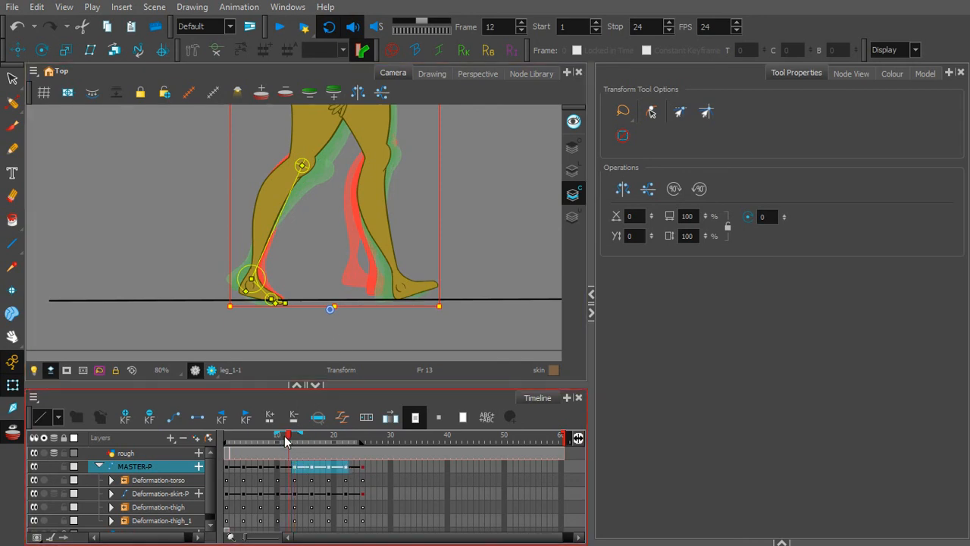
- At frame 13, swing the rear lower leg slightly backward and adjust its toe deformation point to the ground line
mouse_move(286, 439)
mouse_down()
mouse_move(262, 441)
mouse_move(298, 452)
mouse_up()
drag(288, 238, 273, 237)
drag(271, 300, 272, 300)
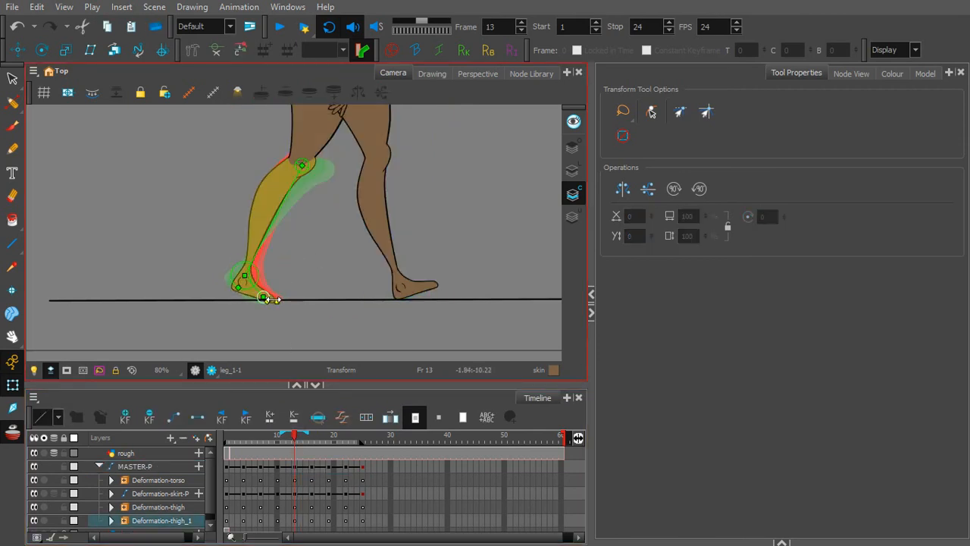
- At frame 22, reshape the rear foot's toe with its deformation point so it rests on the ground line
click(312, 466)
drag(311, 444, 345, 444)
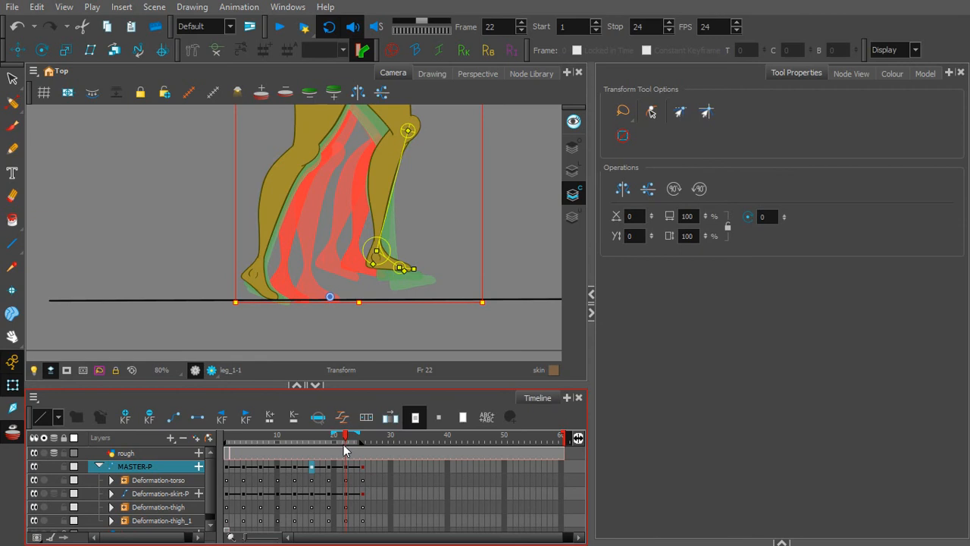
click(275, 299)
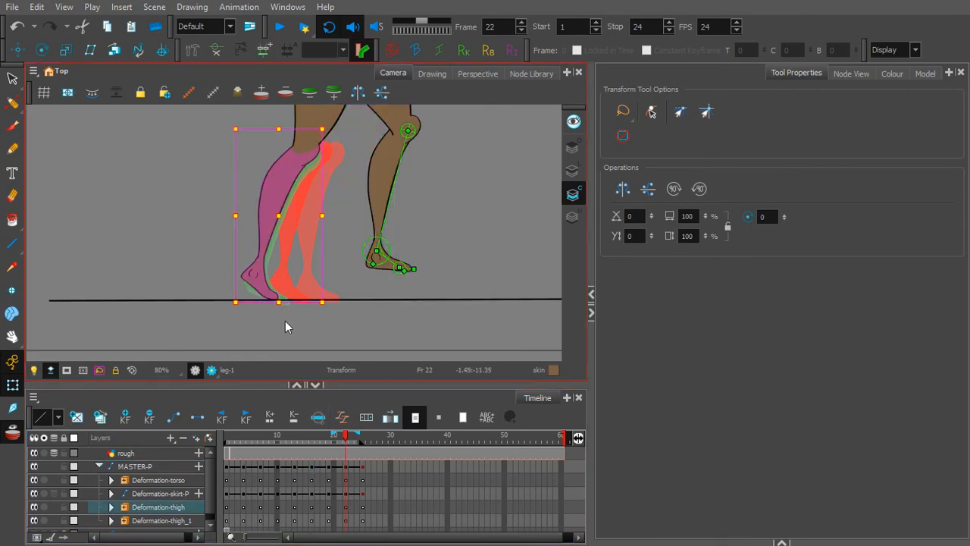
scroll(277, 323, up, 2)
drag(281, 325, 288, 356)
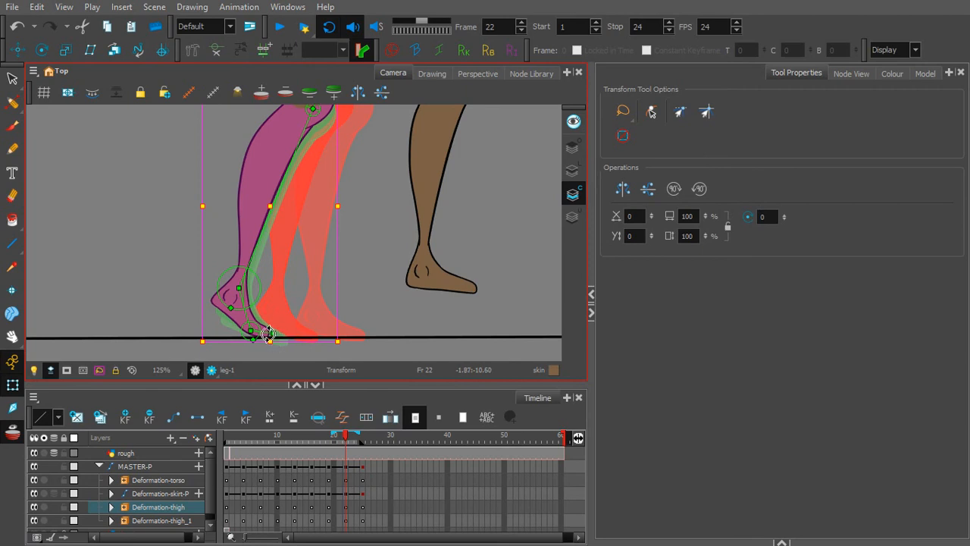
click(269, 334)
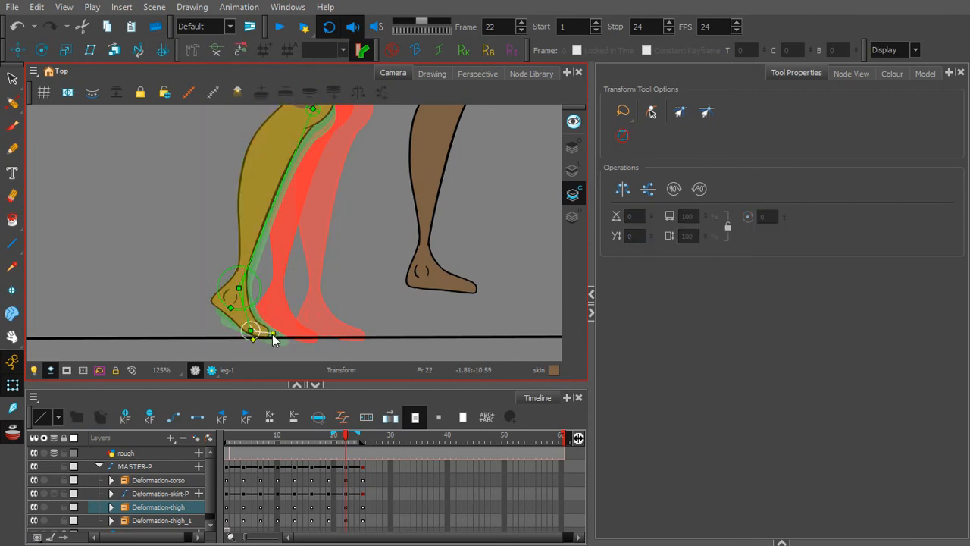
click(308, 315)
scroll(318, 326, down, 4)
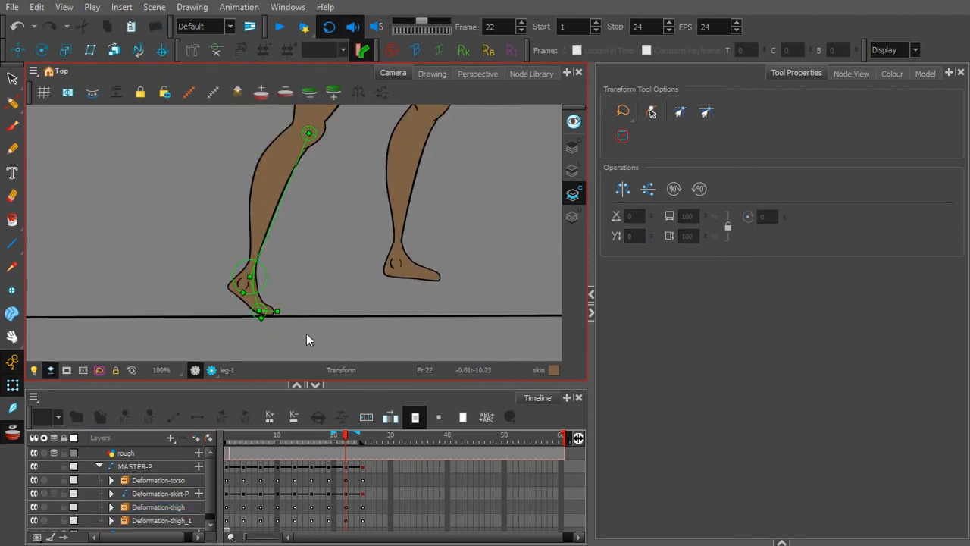
- Hide the rough layer and play back the walk cycle with the full character in view
click(33, 453)
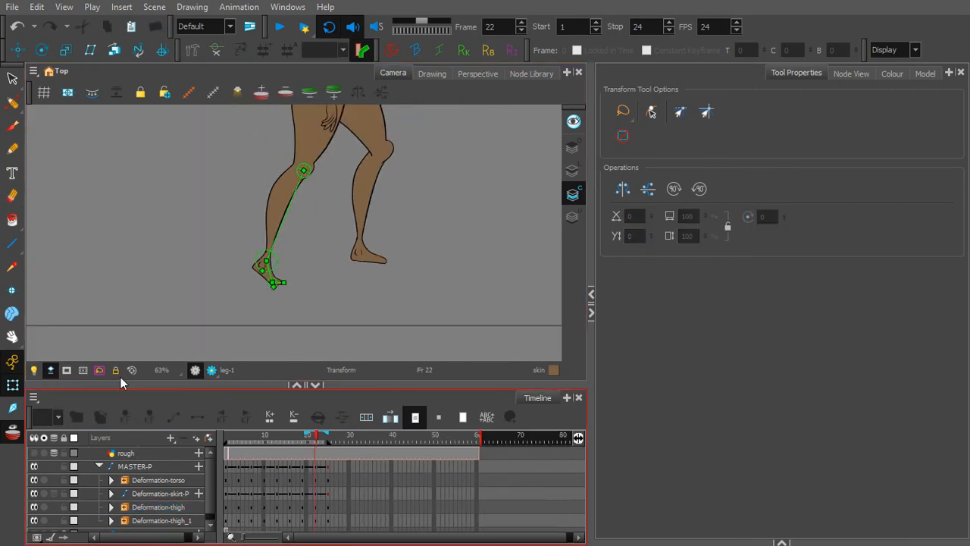
scroll(325, 245, down, 2)
drag(325, 245, 319, 352)
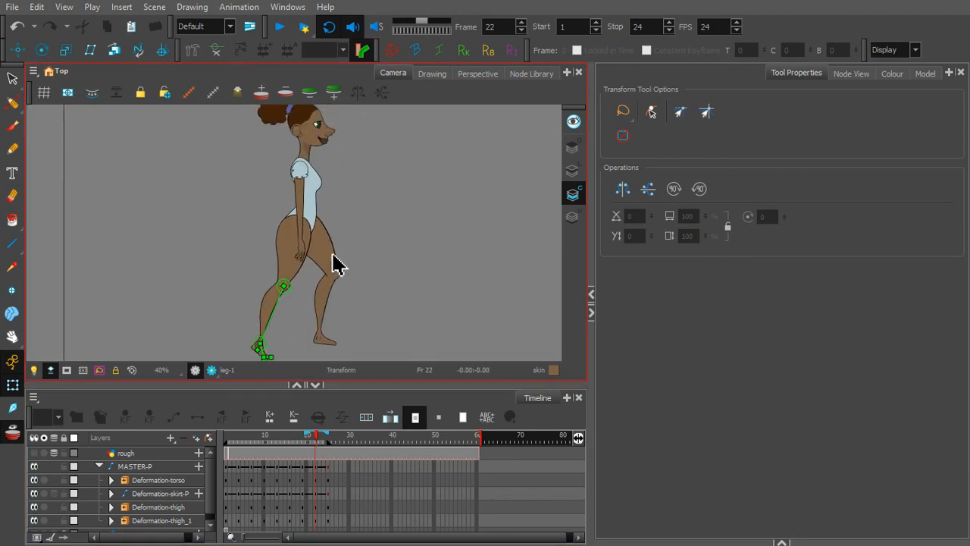
scroll(338, 263, down, 1)
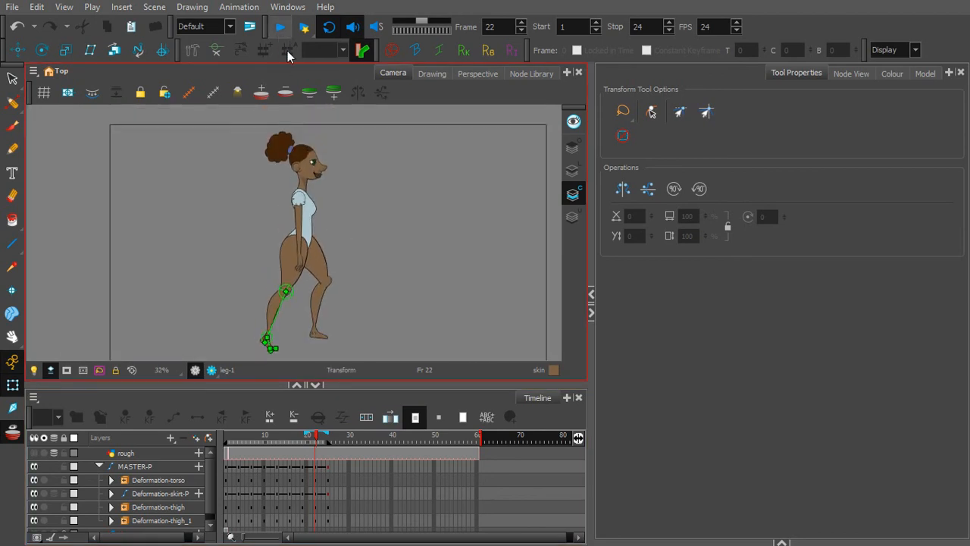
click(280, 26)
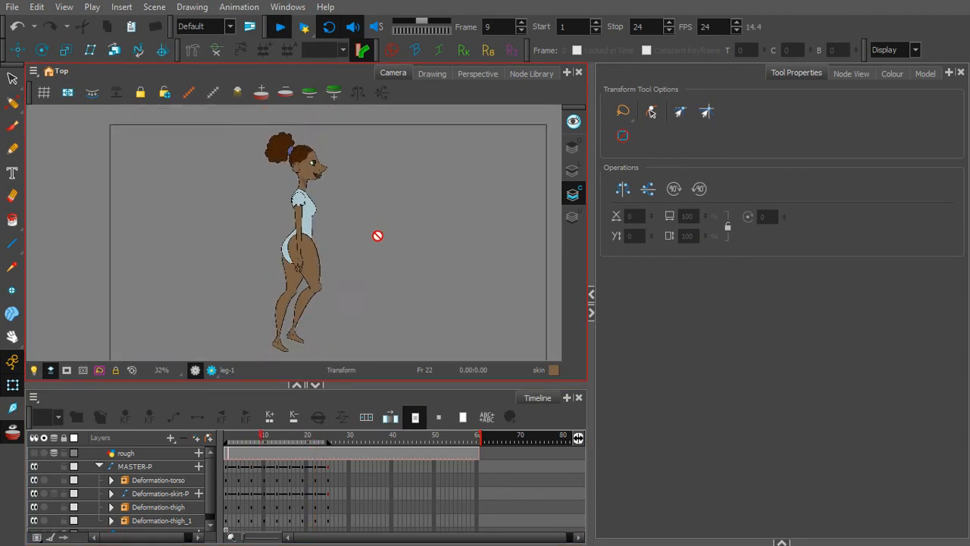
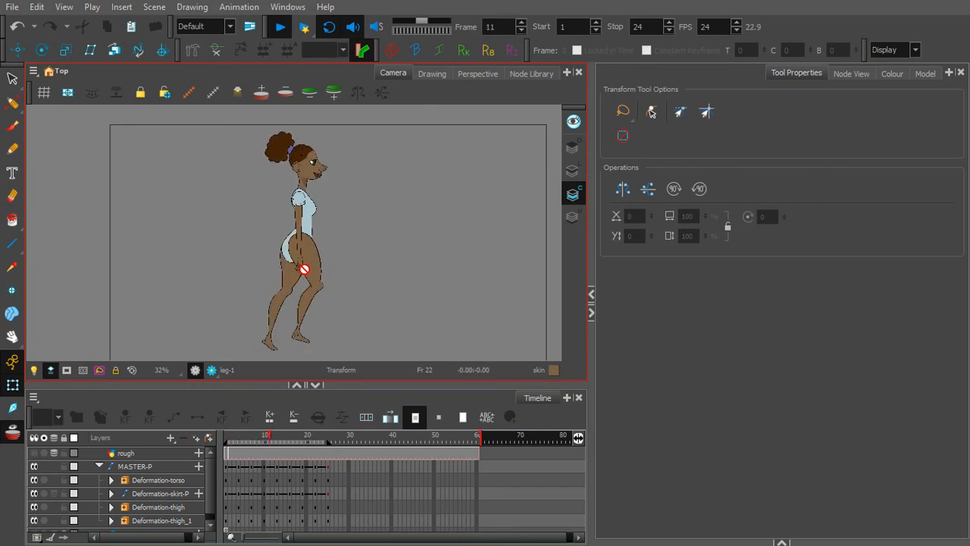
click(280, 27)
- Return to frame 1 and display the deformation controls of the thigh-1 drawing behind the hand
click(297, 302)
drag(231, 438, 209, 431)
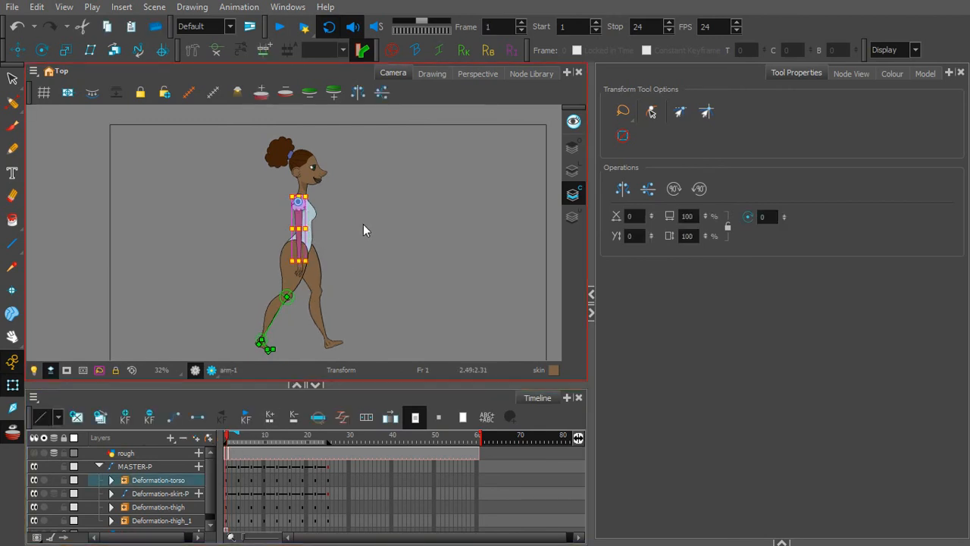
key(2)
drag(389, 222, 407, 203)
click(227, 438)
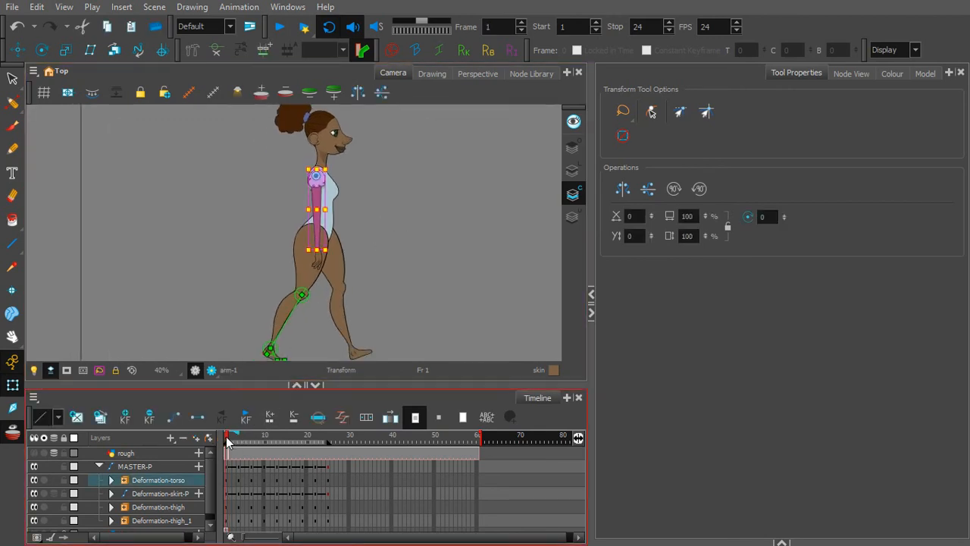
click(391, 257)
key(2)
drag(400, 259, 406, 274)
key(2)
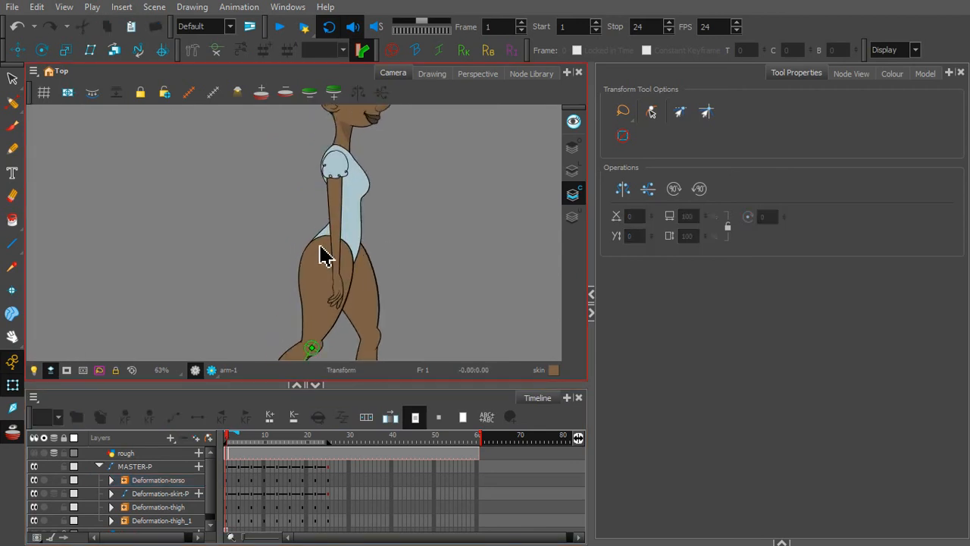
key(2)
click(335, 266)
key(shift+F11)
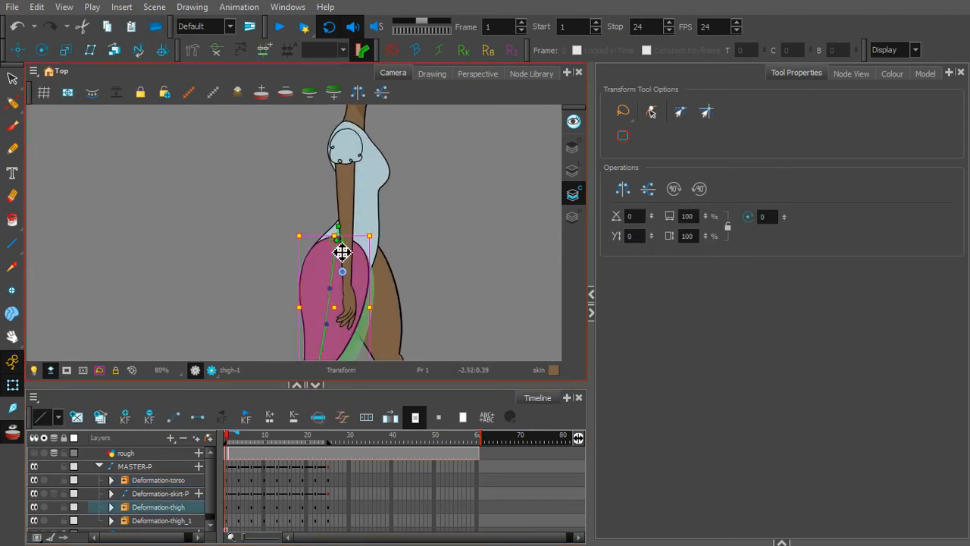
- At frame 1, try shifting the near thigh's deformation root slightly backward at the hip
drag(452, 205, 469, 179)
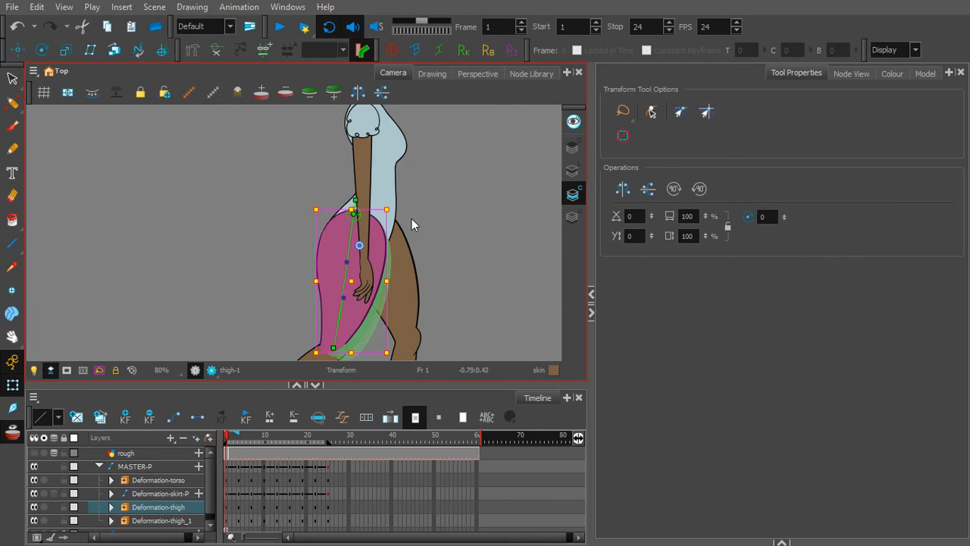
click(411, 218)
click(354, 216)
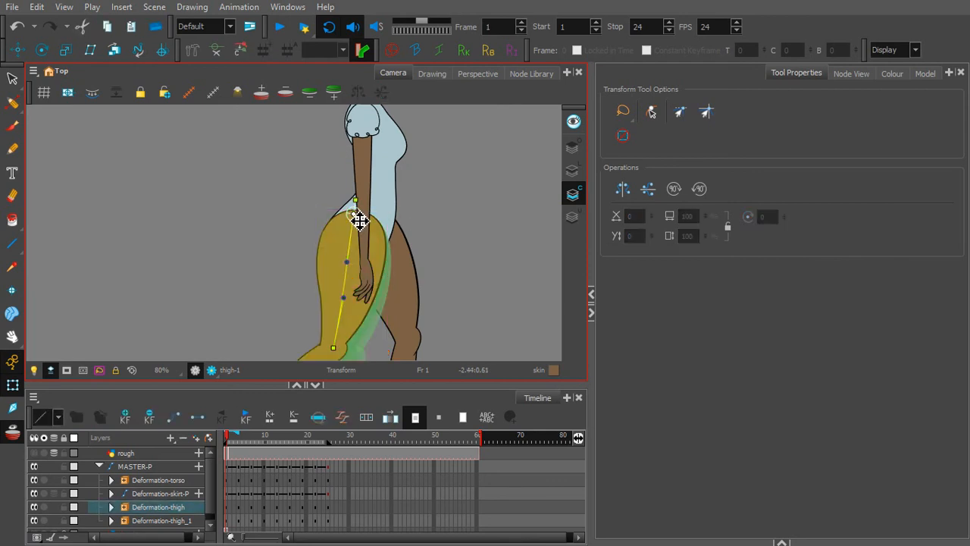
drag(356, 219, 354, 219)
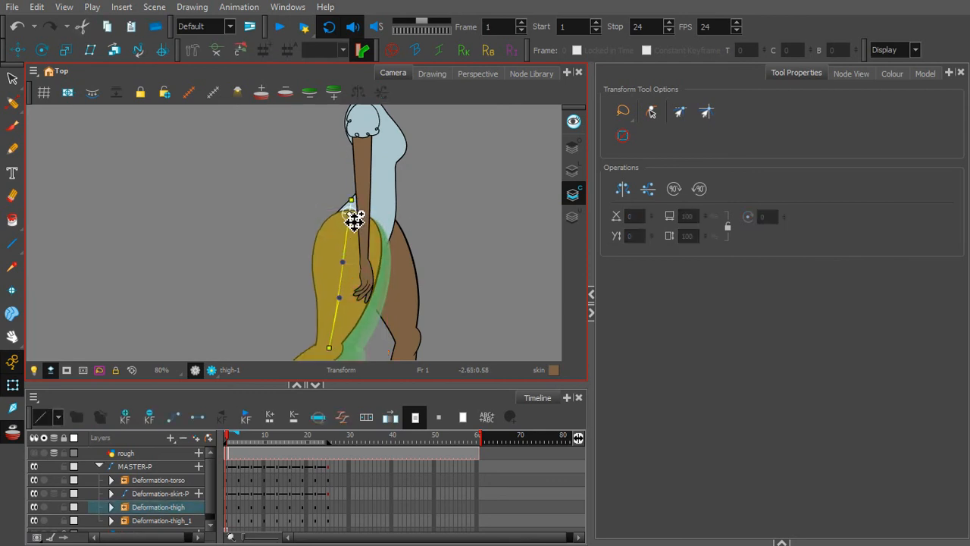
click(409, 243)
- At frame 1, try shifting the far thigh's deformation root slightly forward at the hip
click(411, 247)
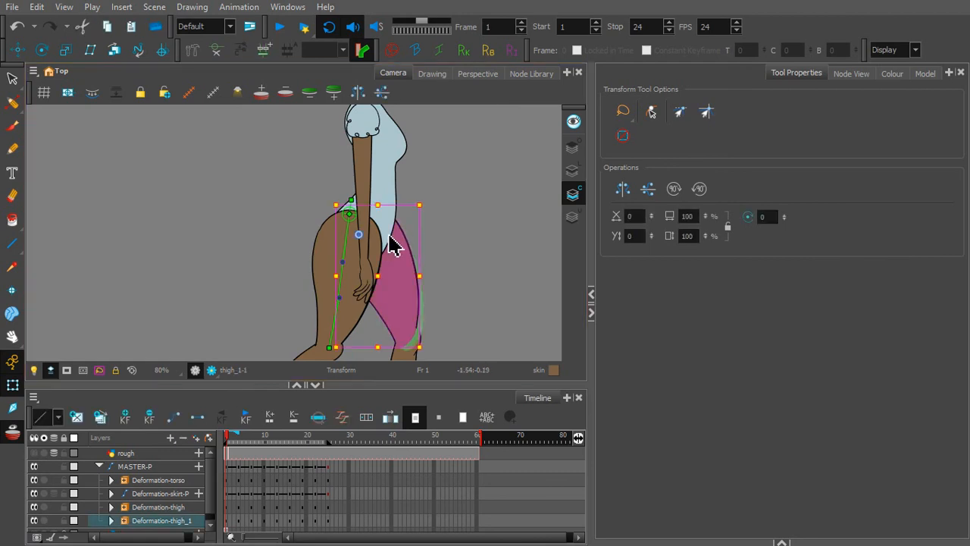
click(356, 217)
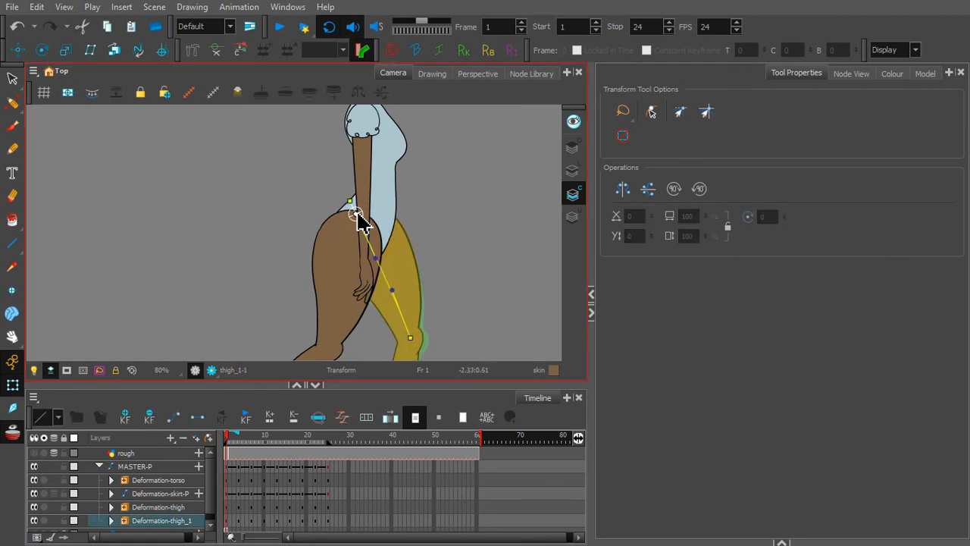
click(405, 214)
- At frame 10, try shifting the far thigh's deformation root slightly backward at the hip
click(231, 434)
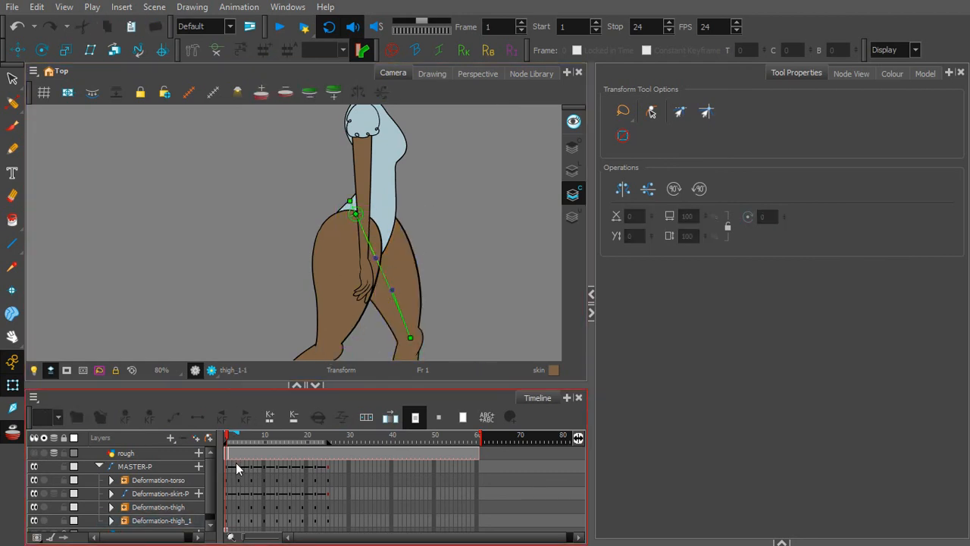
click(238, 467)
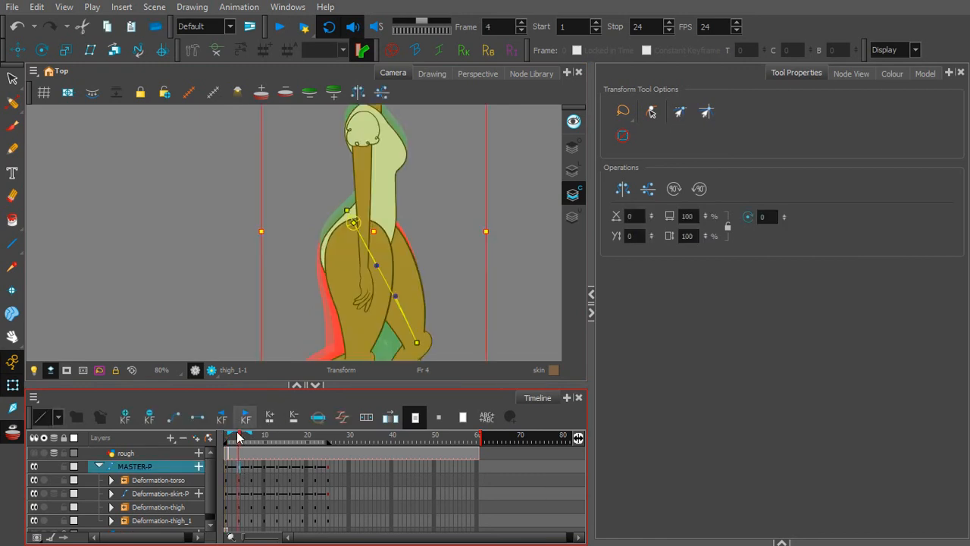
drag(242, 442, 266, 444)
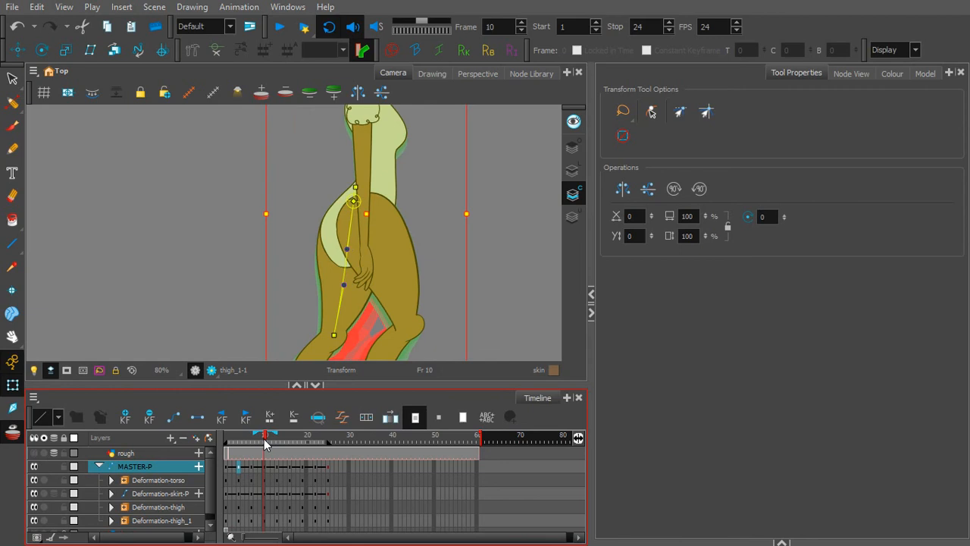
click(353, 203)
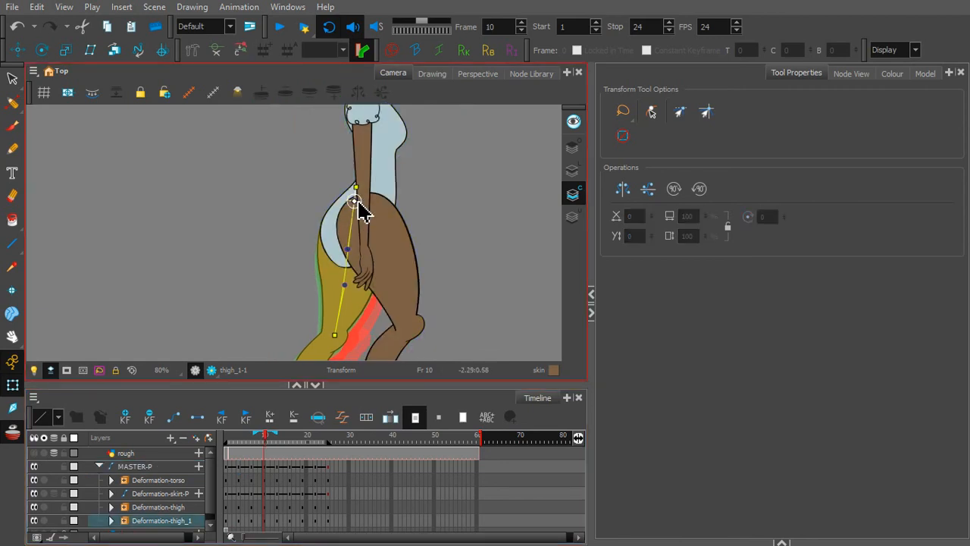
drag(358, 205, 351, 201)
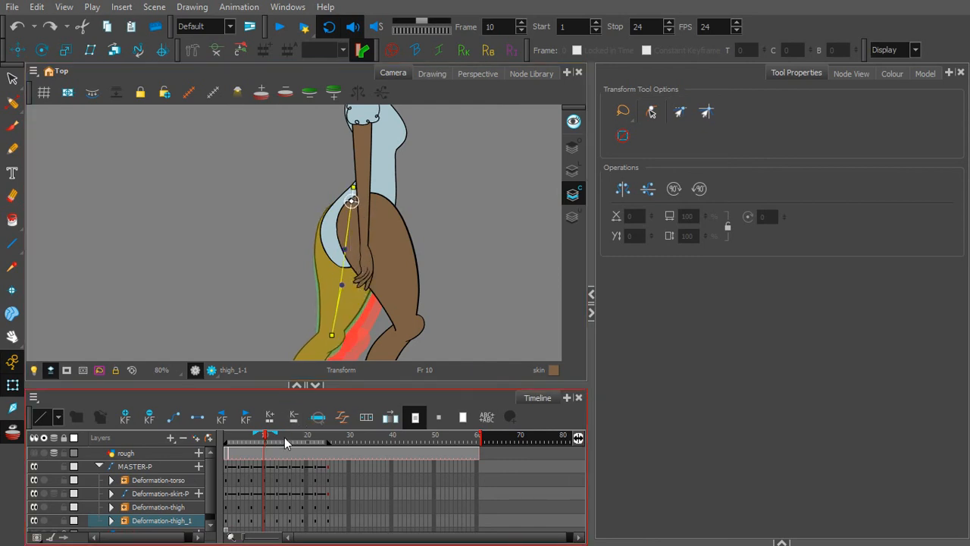
- At frame 10, try nudging the near thigh's deformation root slightly forward at the hip
click(383, 223)
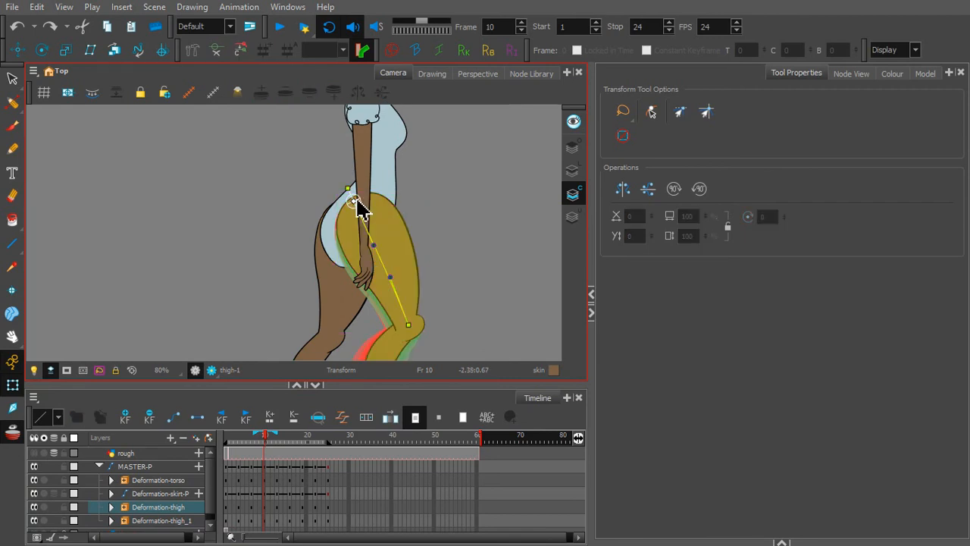
key(Right)
key(Right)
key(Down)
key(Right)
drag(359, 200, 359, 199)
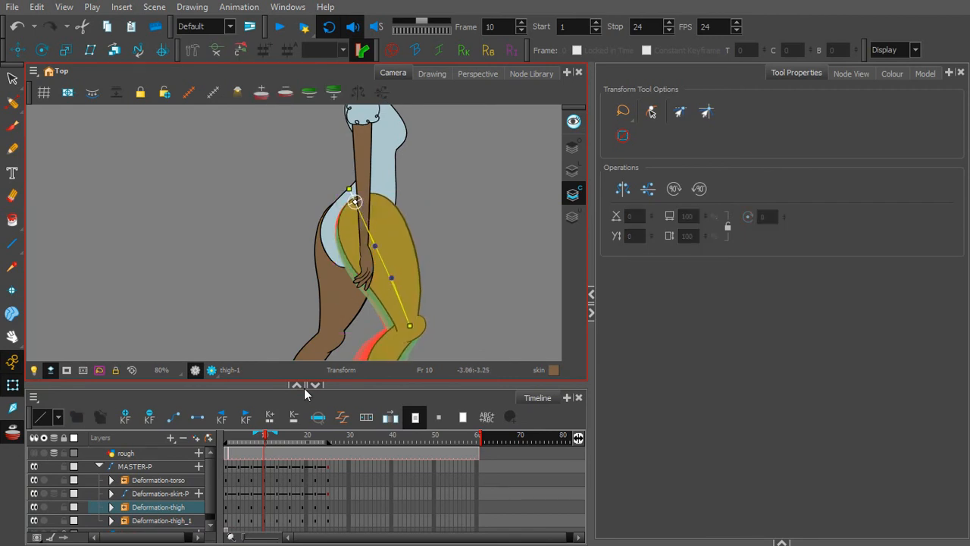
- Scrub back to frame 1 to compare the hips and undo the recent thigh shifts
click(277, 467)
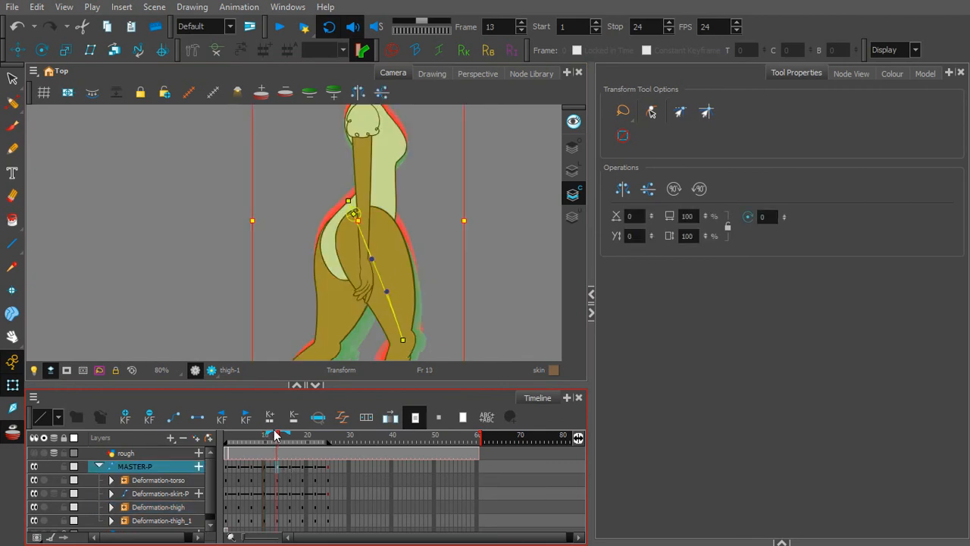
click(253, 440)
drag(252, 440, 231, 437)
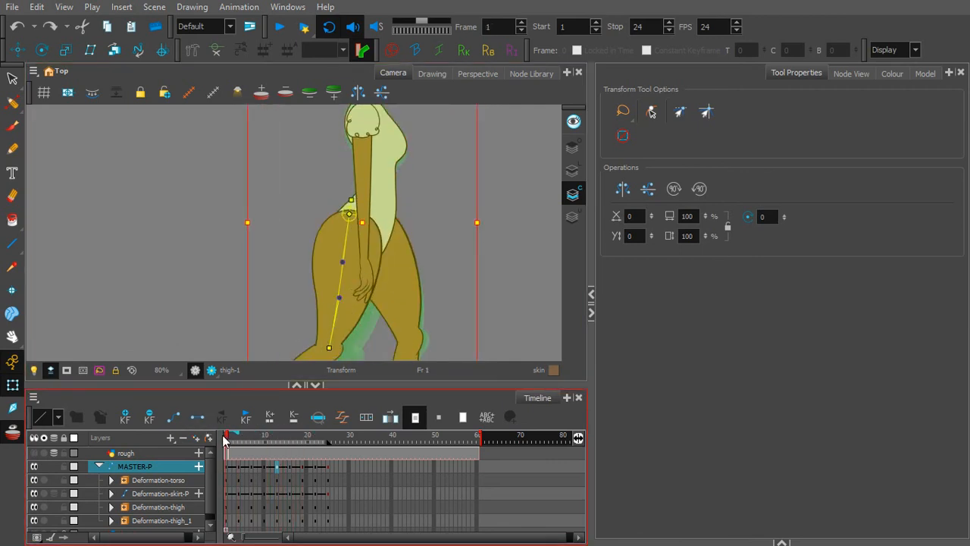
key(ctrl+z)
key(ctrl+z)
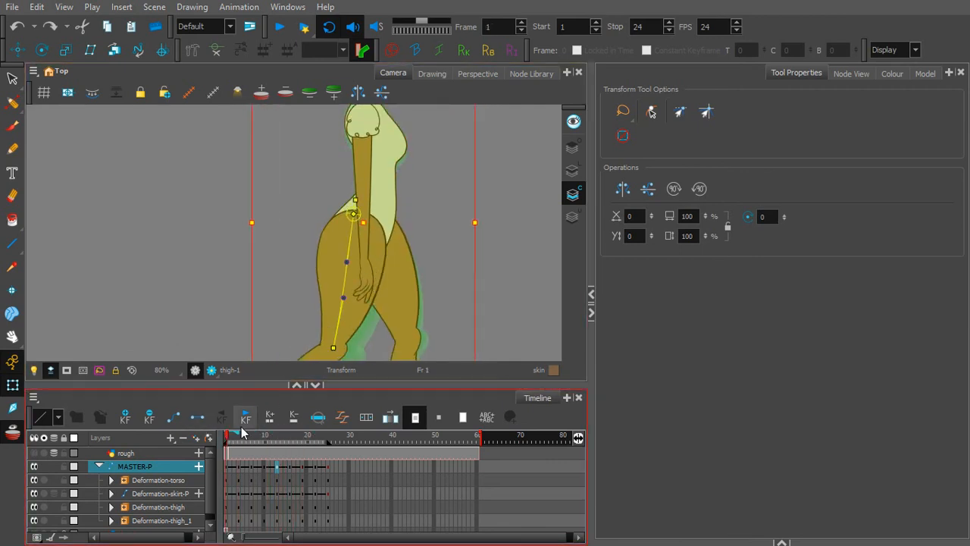
drag(228, 444, 197, 439)
scroll(280, 244, down, 1)
scroll(303, 239, down, 1)
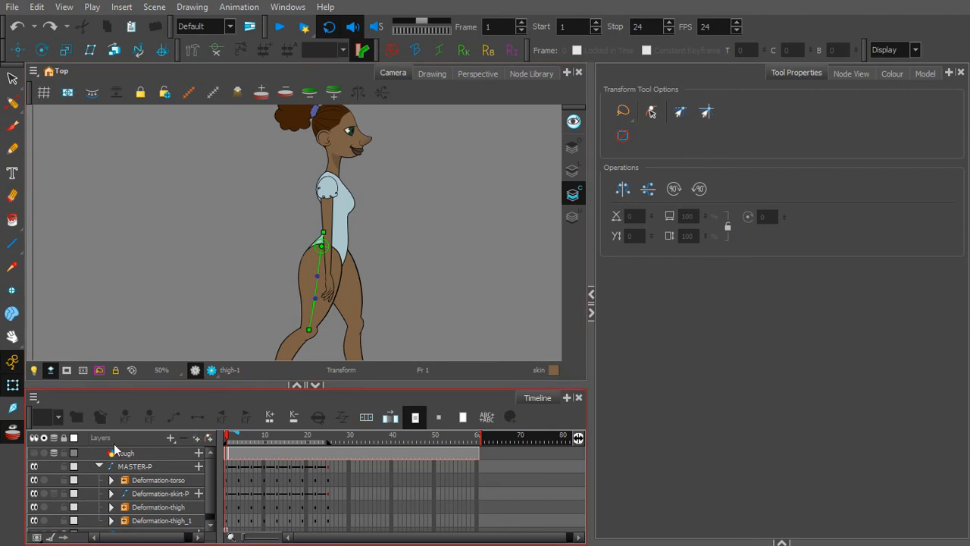
click(98, 466)
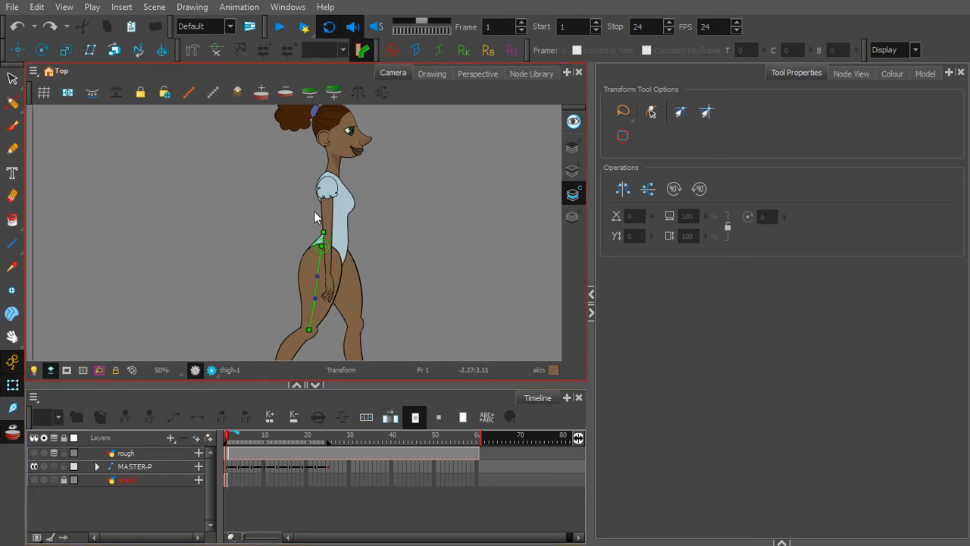
scroll(313, 211, down, 1)
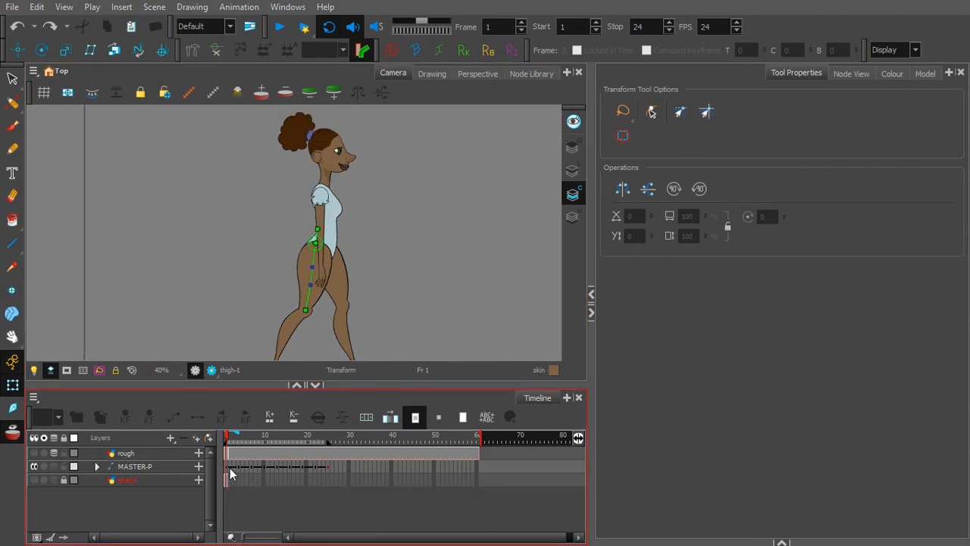
click(267, 465)
click(98, 467)
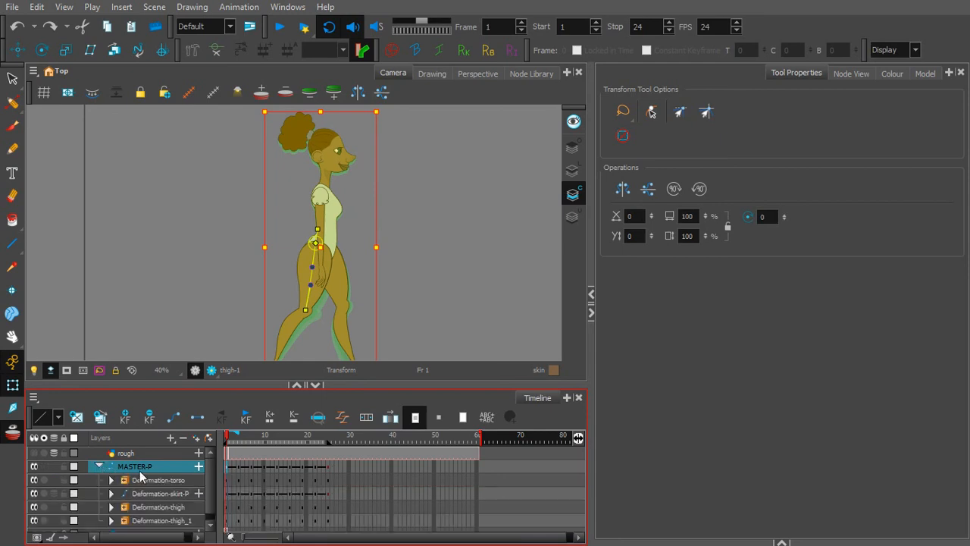
- Expand Deformation-torso and delete all walk-cycle keyframes on the Deformation-arm and Deformation-neck layers
drag(212, 471, 210, 495)
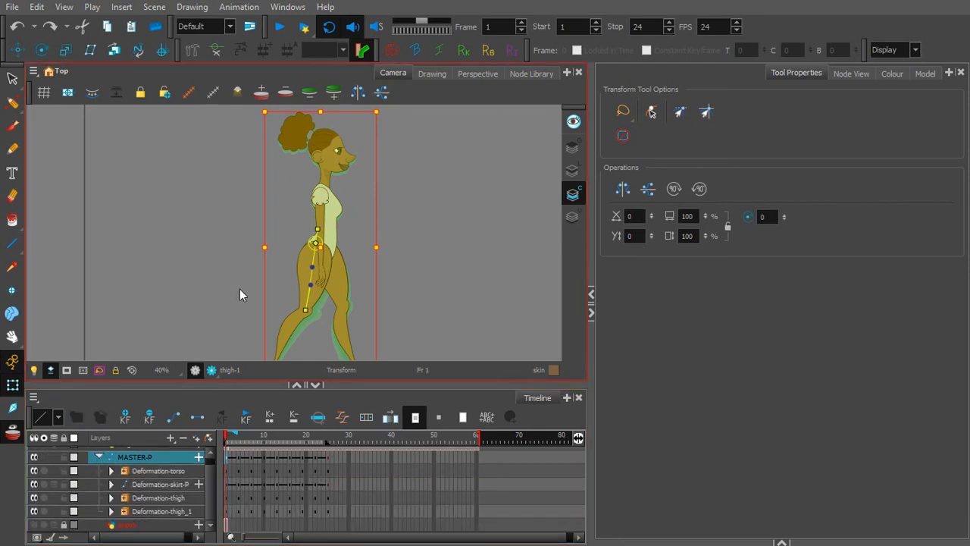
click(268, 244)
click(322, 205)
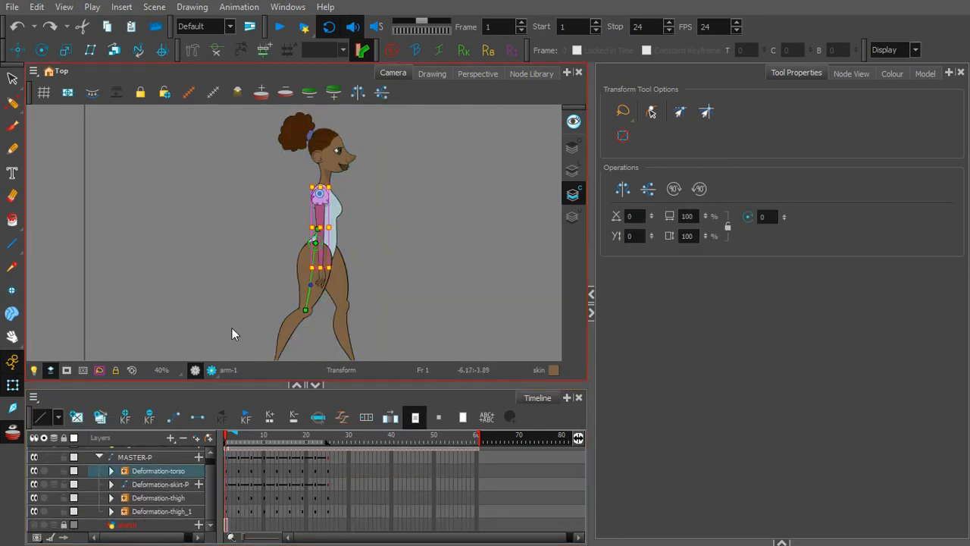
click(111, 470)
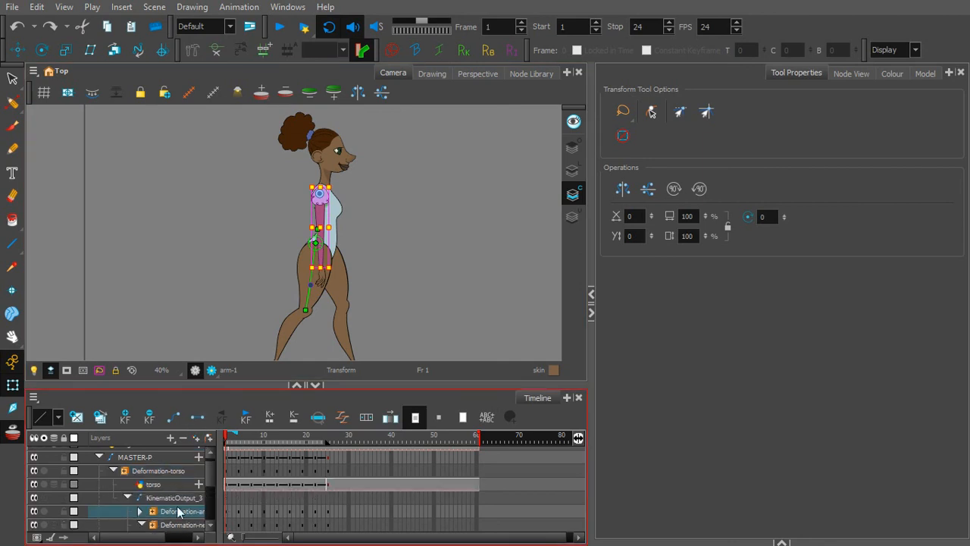
drag(162, 536, 227, 523)
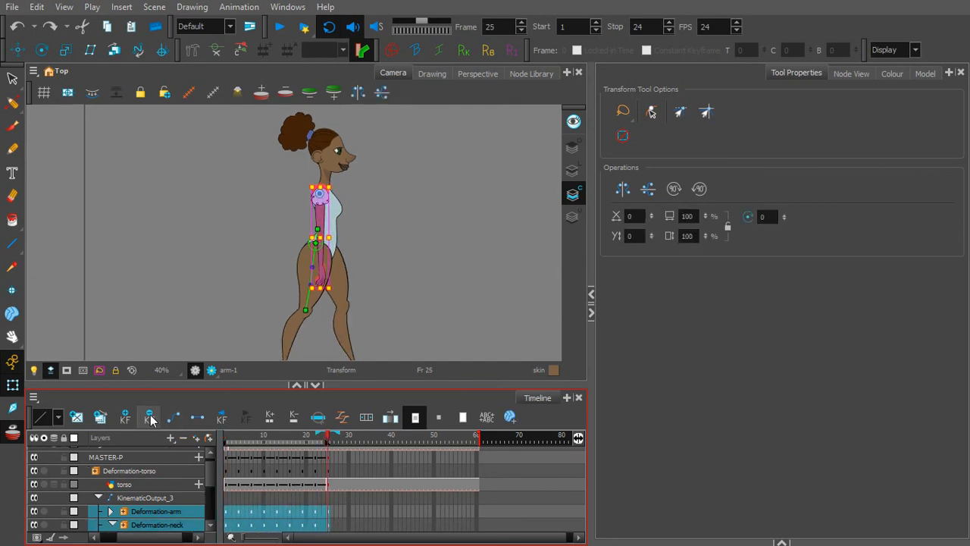
click(369, 277)
- At frame 25, try shifting the near arm's deformation root slightly forward at the shoulder
scroll(336, 216, up, 2)
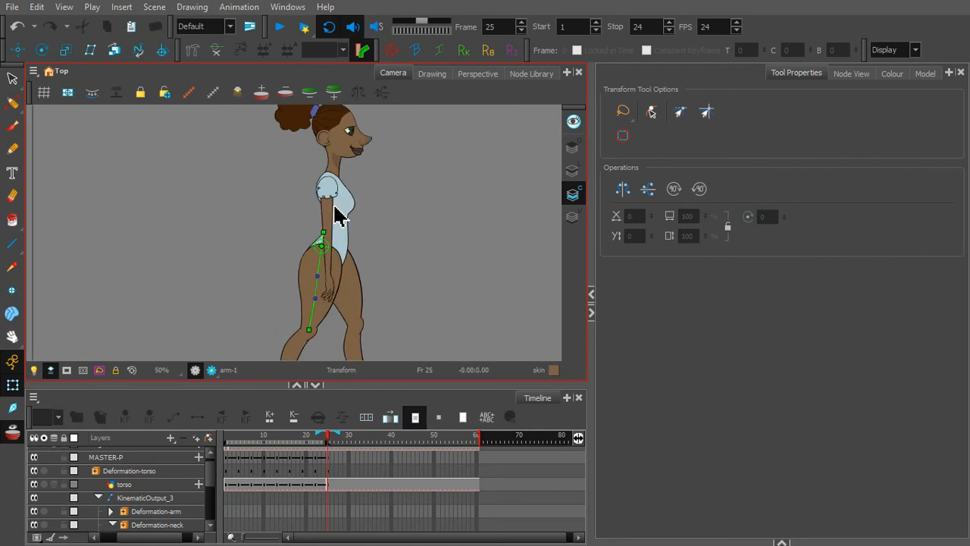
click(353, 173)
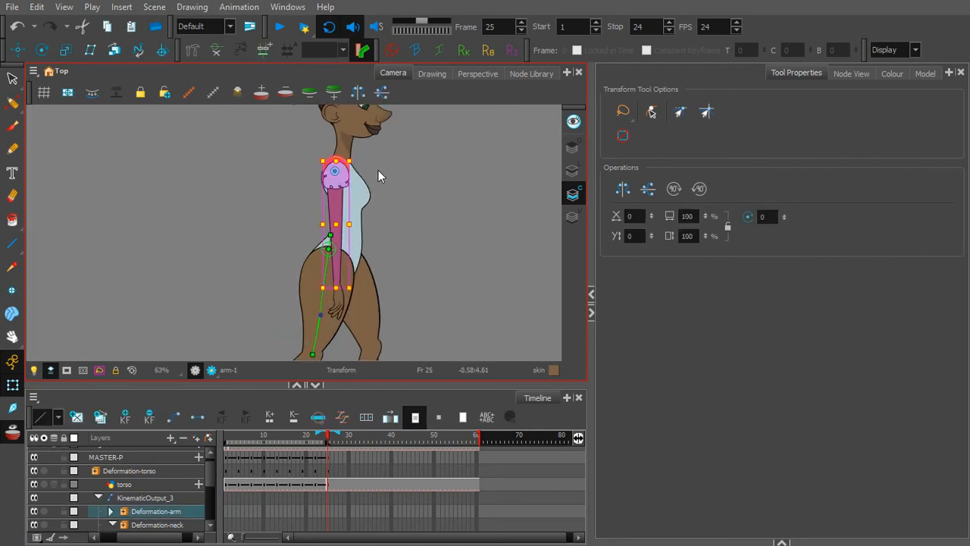
key(shift+F11)
drag(409, 204, 403, 219)
scroll(354, 199, up, 2)
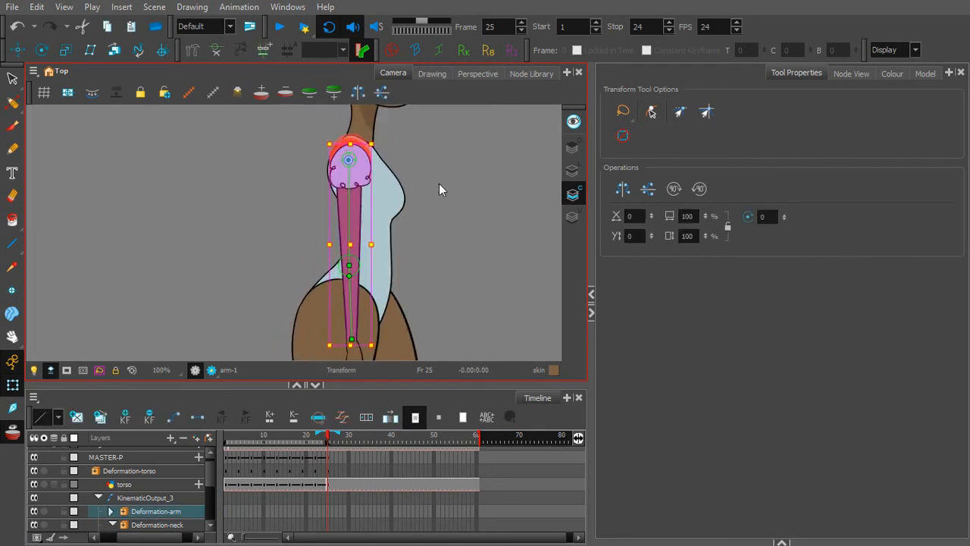
click(423, 164)
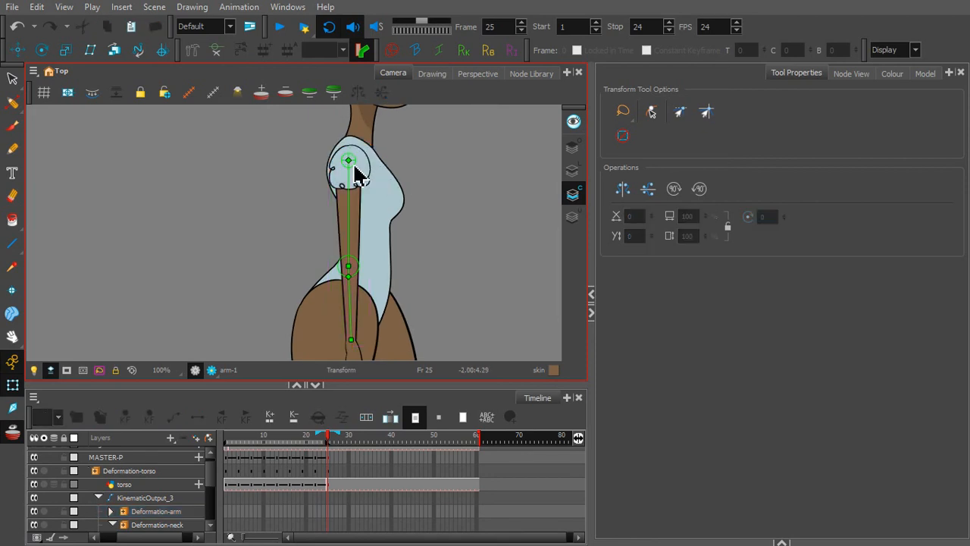
click(355, 167)
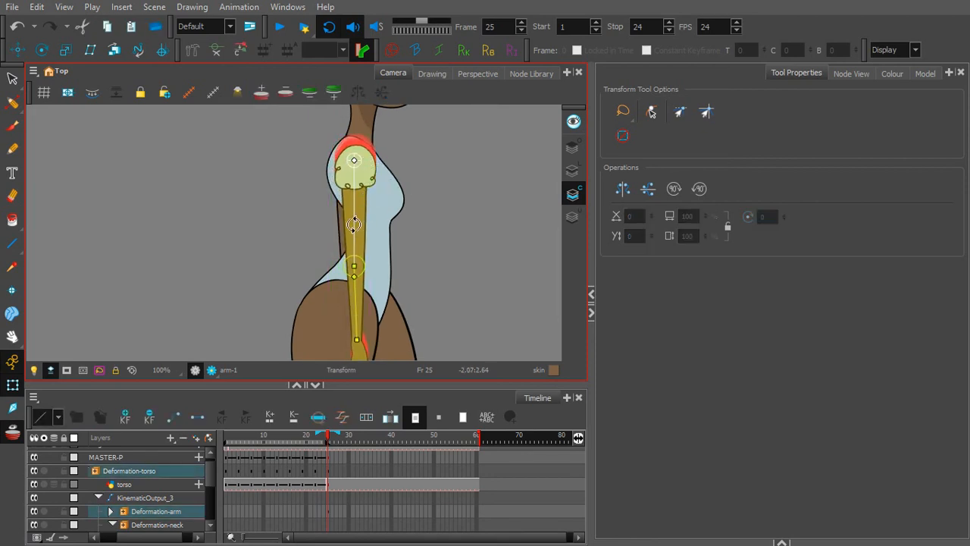
- At frame 1, swing the near arm forward and the far arm backward, offsetting each shoulder slightly in its swing direction
click(225, 438)
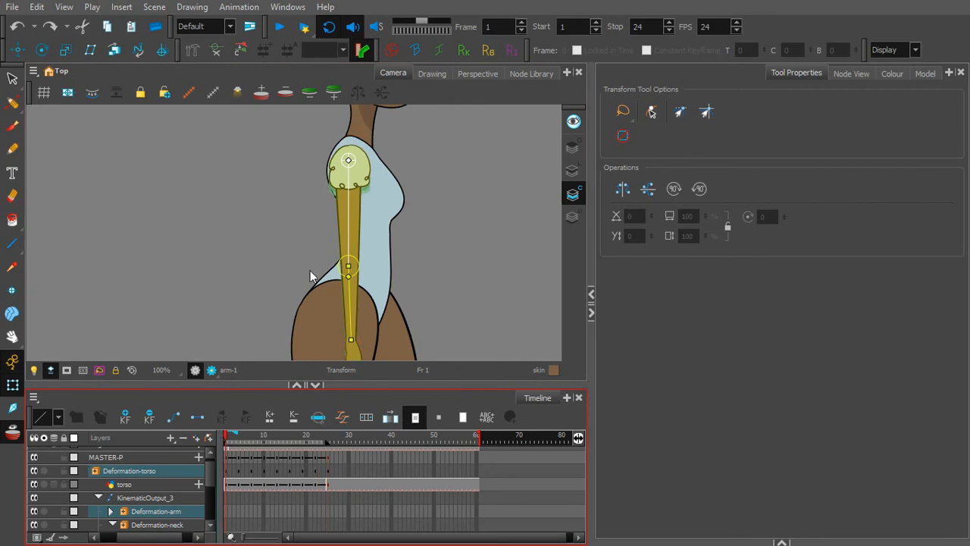
drag(359, 168, 403, 174)
click(343, 195)
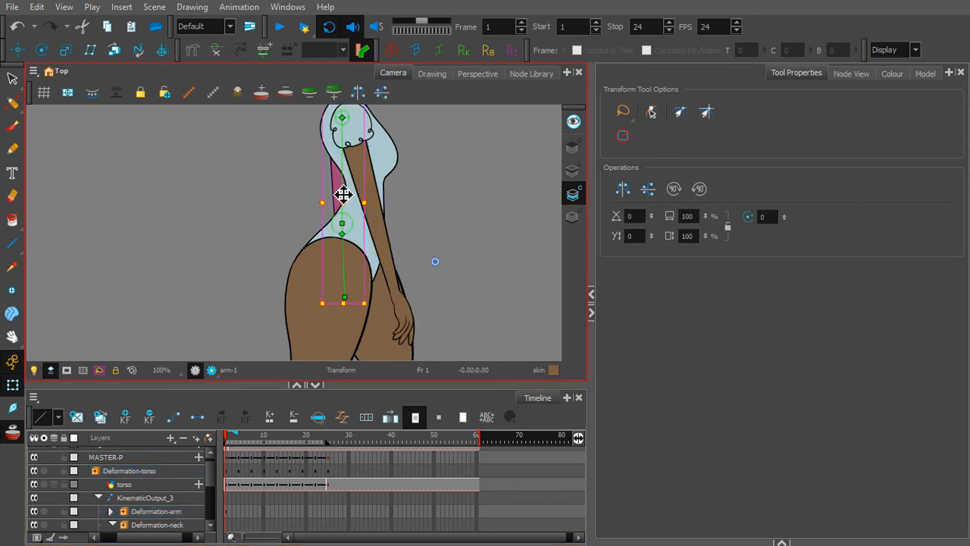
drag(305, 251, 305, 319)
drag(341, 186, 336, 186)
drag(341, 237, 333, 242)
click(398, 219)
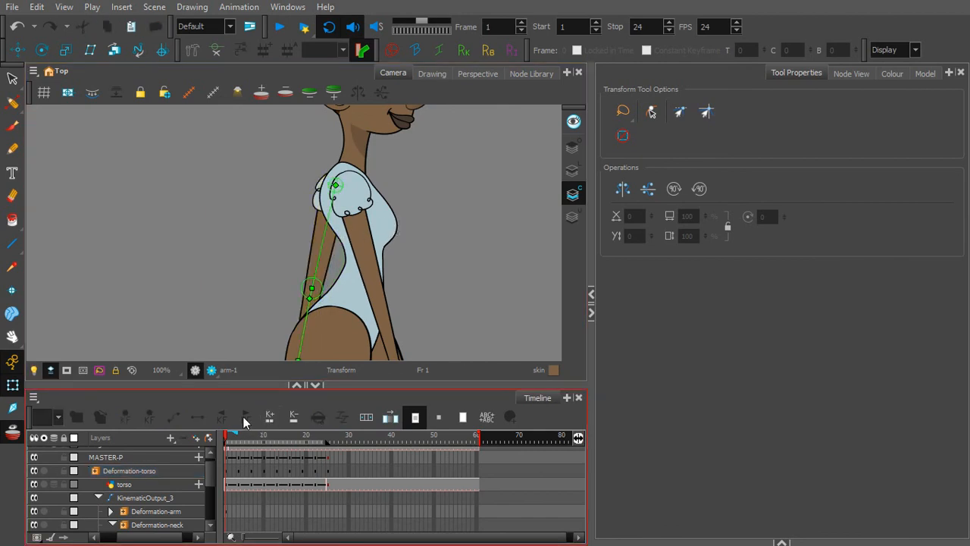
- Check the far arm's pose over the first frames and collapse the Deformation-neck layer in the timeline
mouse_move(227, 442)
mouse_down()
mouse_move(280, 447)
mouse_move(224, 444)
mouse_up()
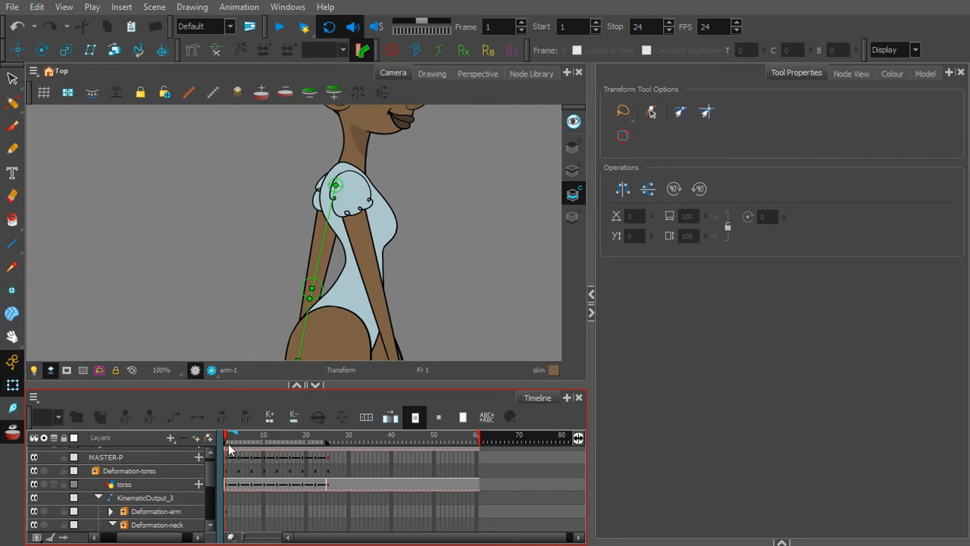
mouse_move(228, 442)
mouse_down()
mouse_move(256, 443)
mouse_move(225, 453)
mouse_up()
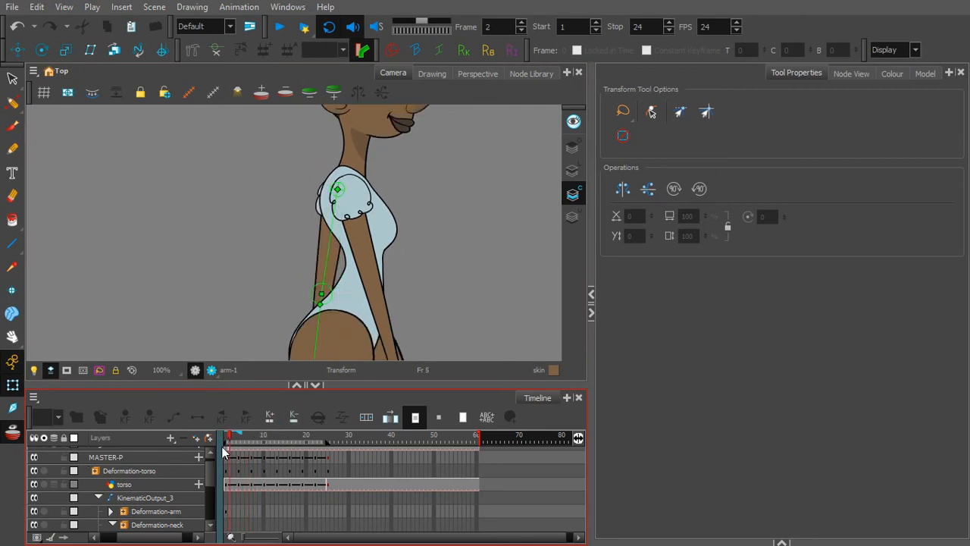
click(229, 523)
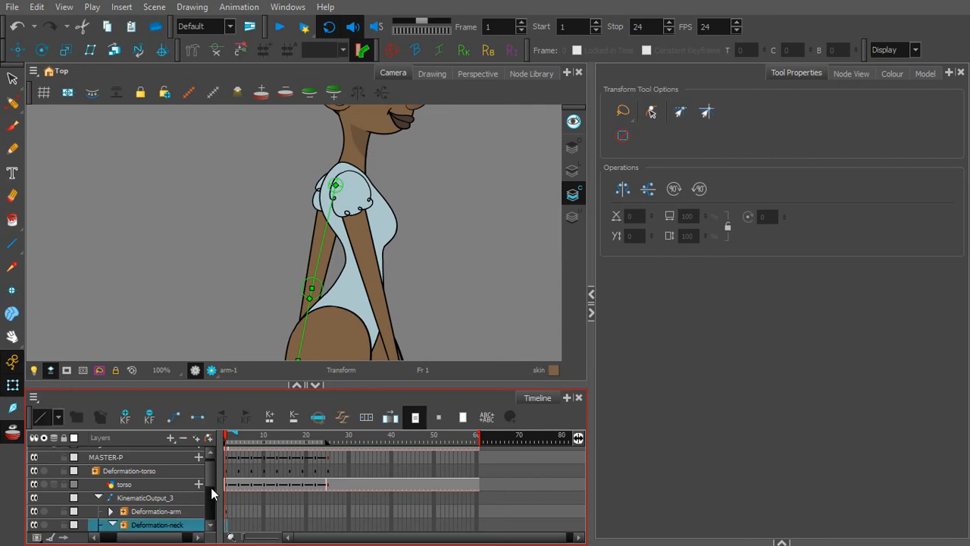
scroll(209, 485, down, 3)
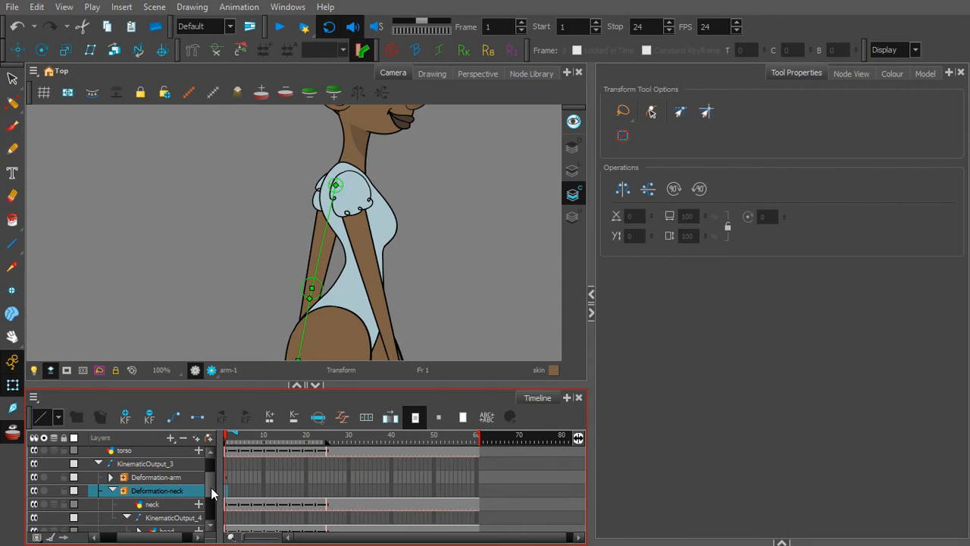
drag(212, 488, 210, 485)
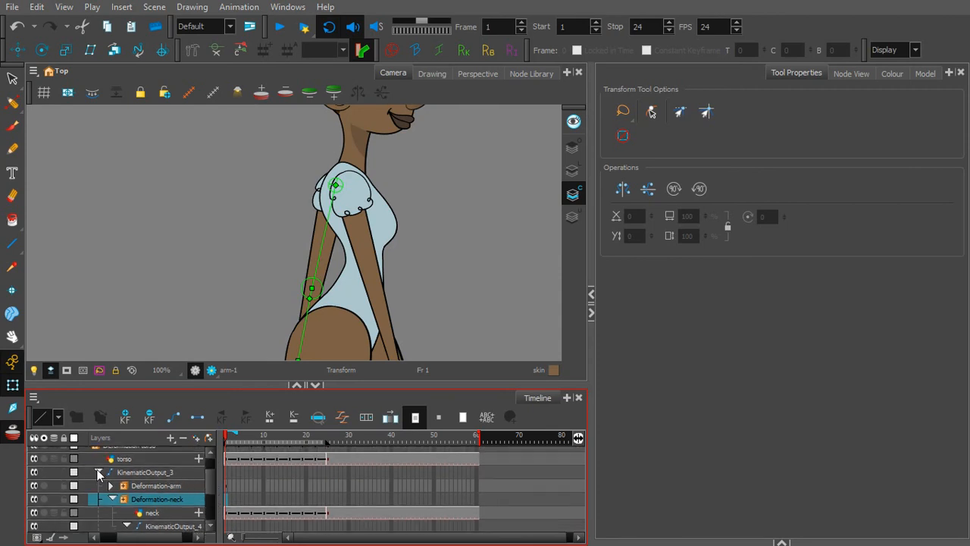
click(113, 500)
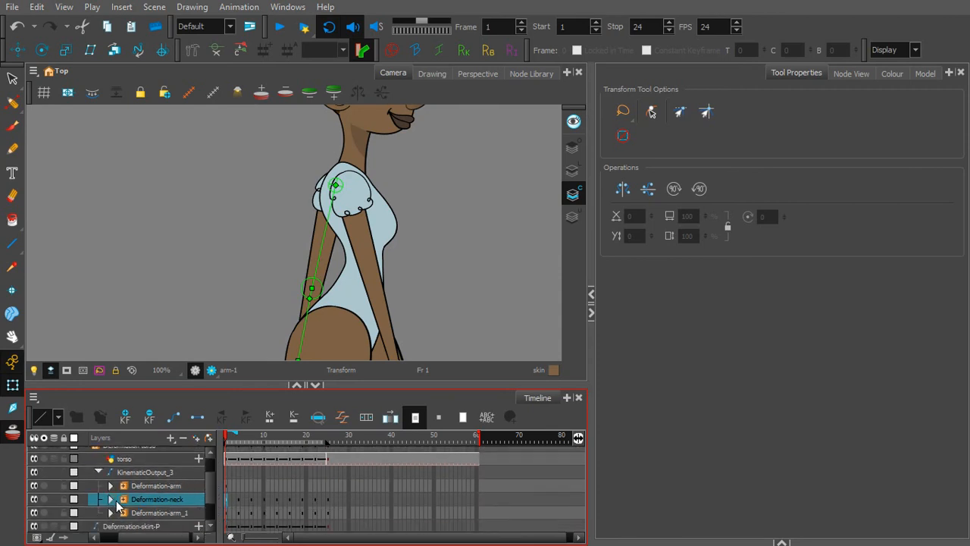
- Delete the Deformation-arm_1 keyframes from frame 3 through frame 25, keeping the frame 1 arm pose
drag(228, 514, 333, 515)
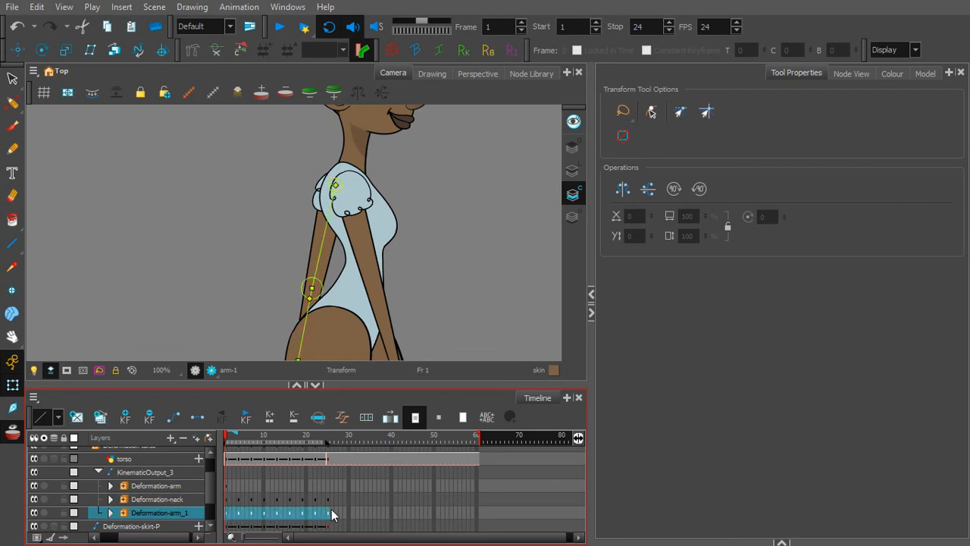
click(149, 417)
click(230, 516)
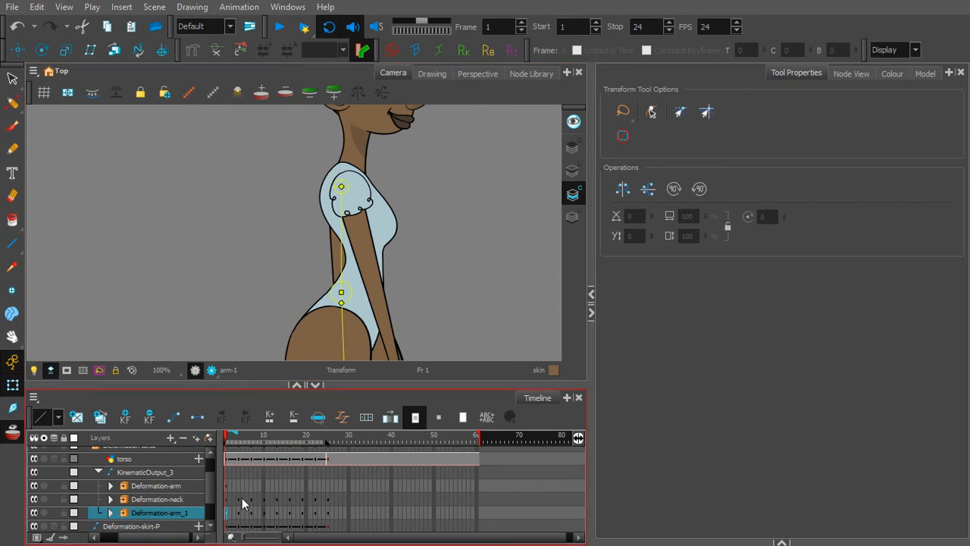
drag(242, 498, 328, 508)
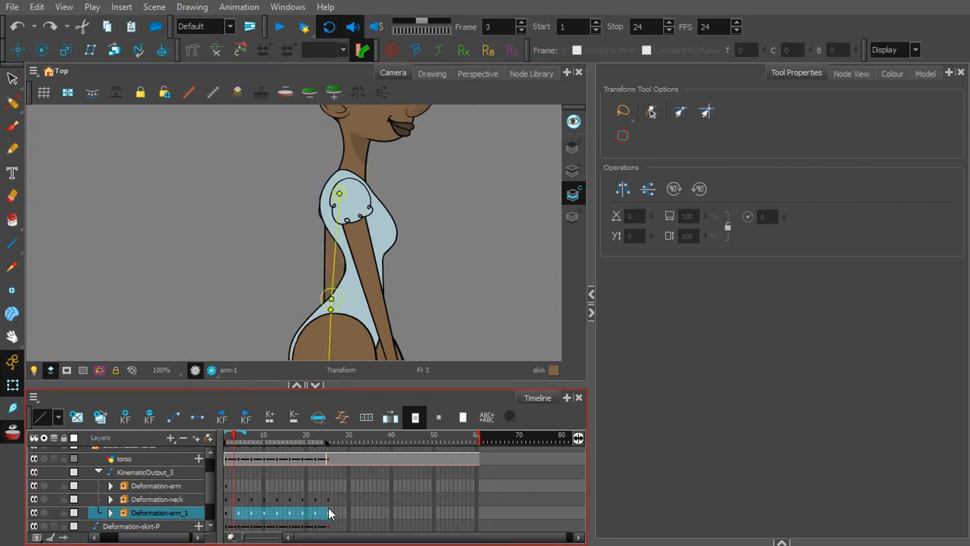
click(149, 416)
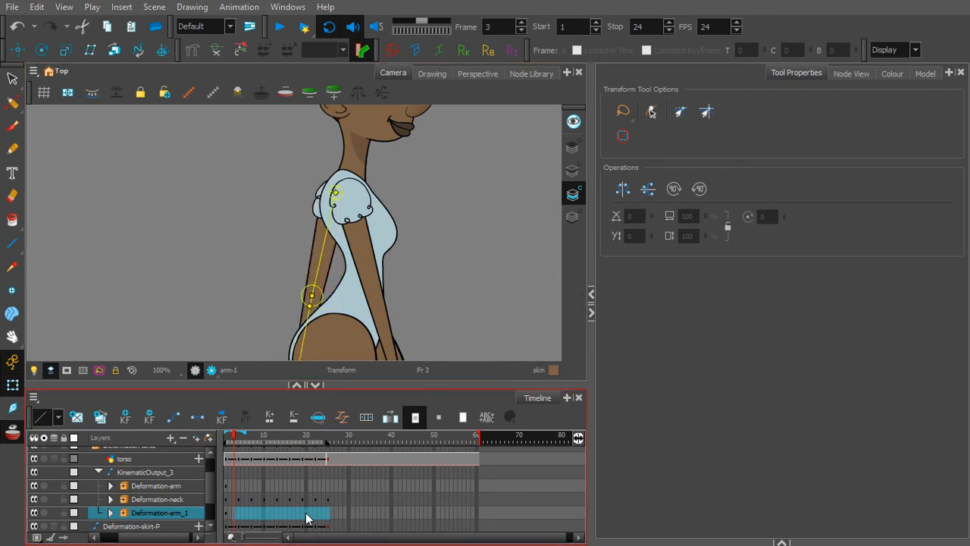
- Copy the frame 1 keyframes of Deformation-arm and Deformation-arm_1 to frame 25 so the arm swing loops
click(228, 485)
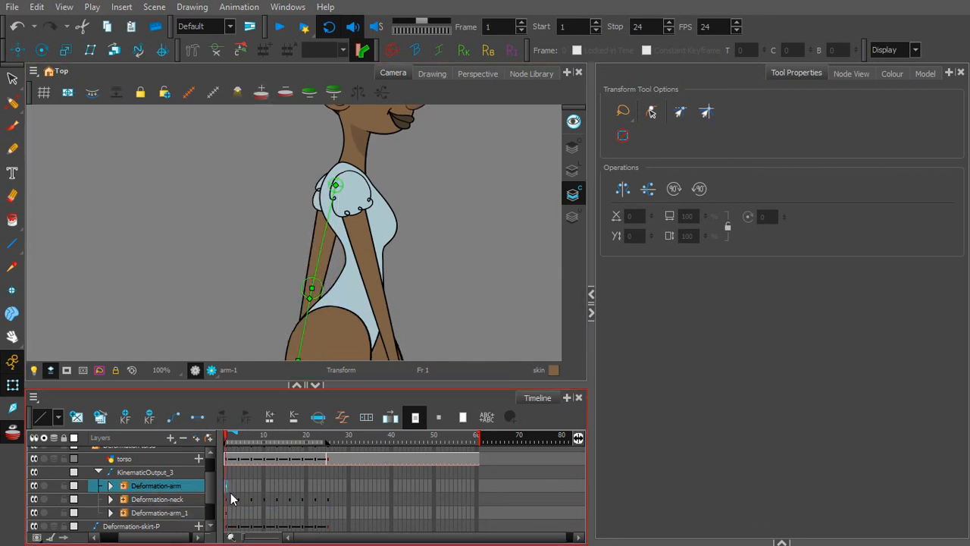
click(328, 485)
click(228, 513)
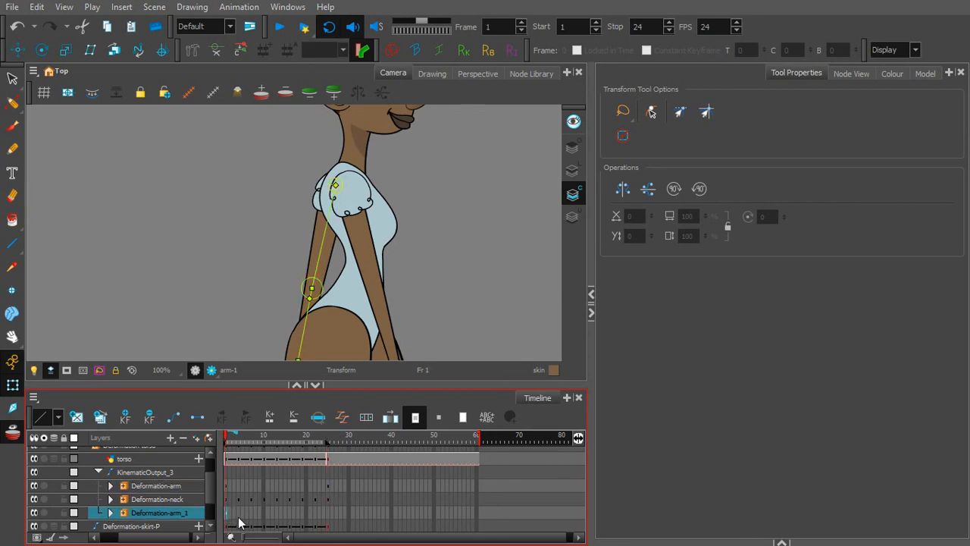
click(328, 513)
- At frame 14, swing the far arm forward in front of the torso with its shoulder offset forward
drag(274, 437, 285, 434)
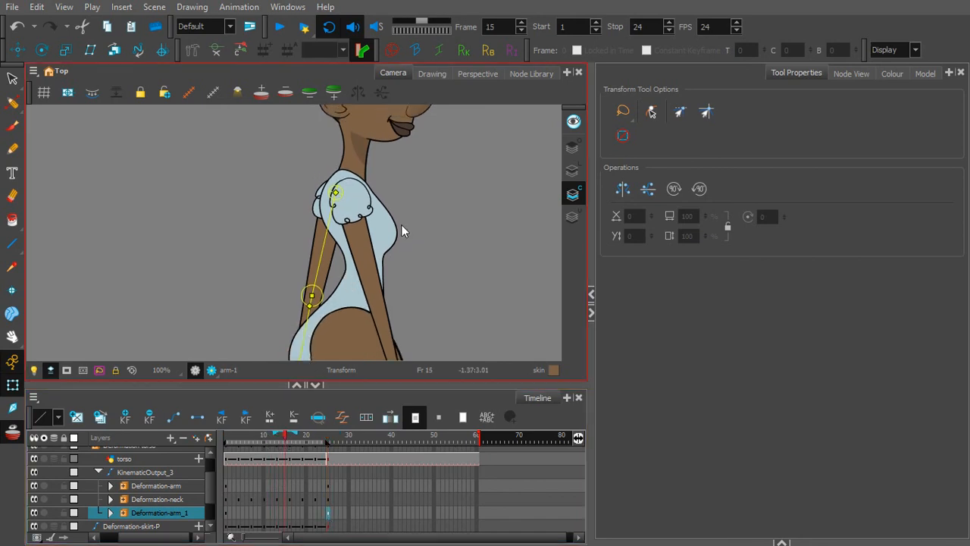
scroll(401, 236, down, 5)
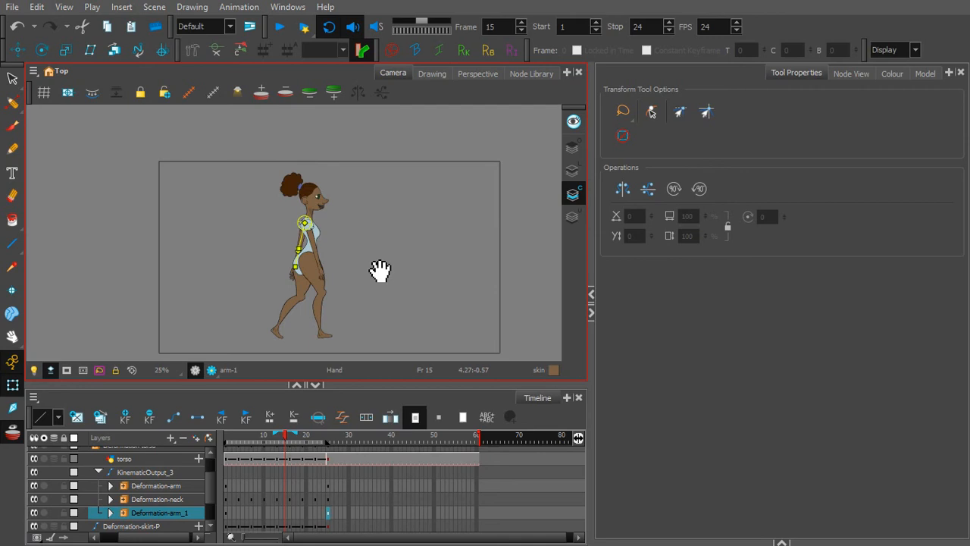
scroll(381, 271, up, 3)
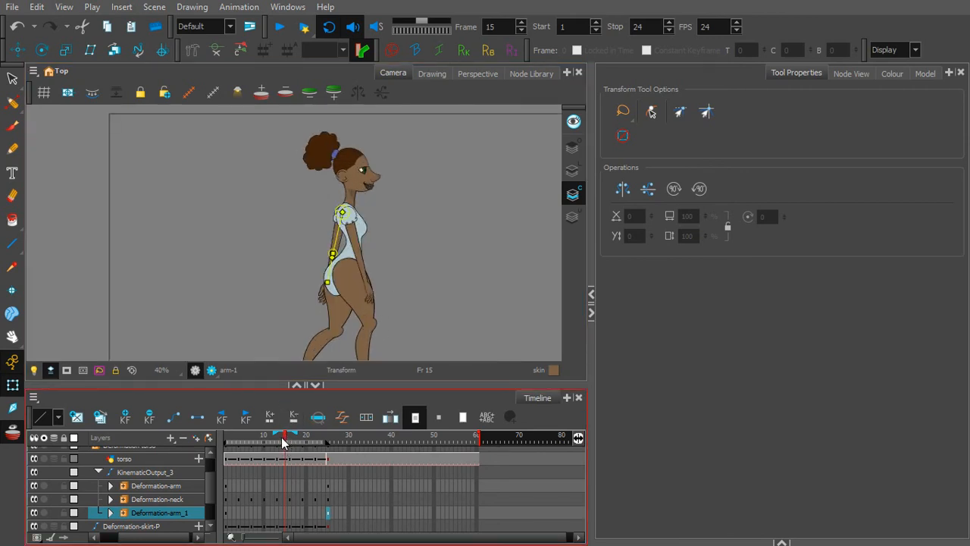
click(281, 436)
scroll(406, 204, up, 3)
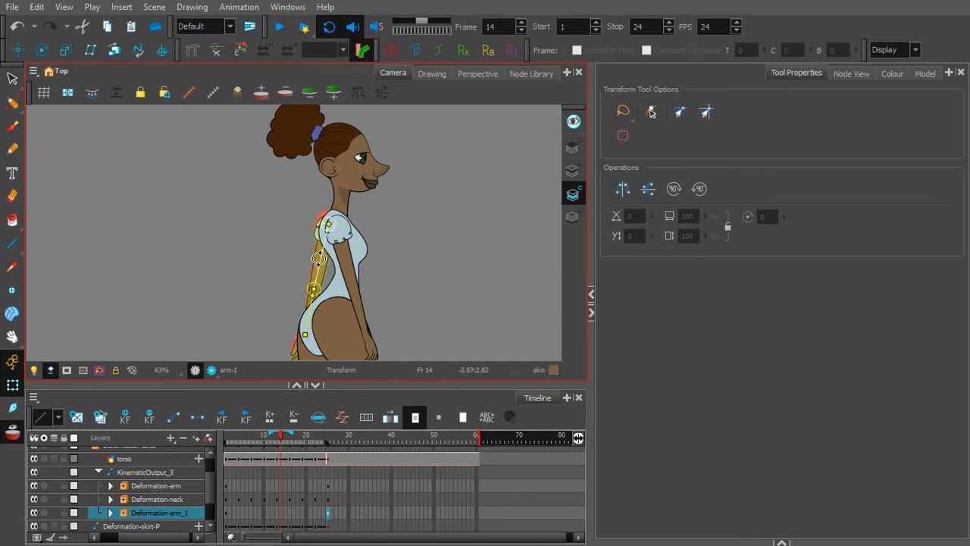
drag(318, 258, 369, 225)
scroll(347, 239, up, 2)
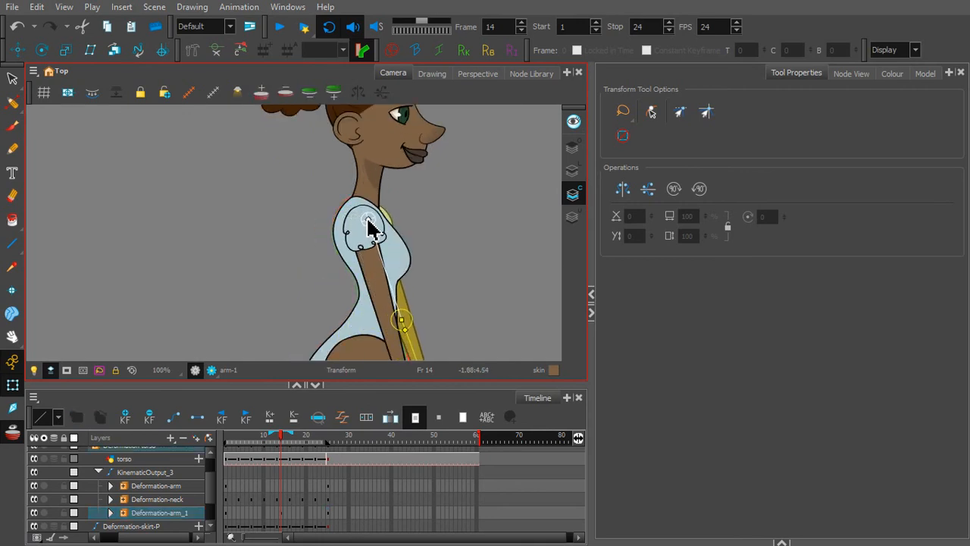
- At frame 14, swing the near arm backward and shift its shoulder slightly back, then deselect it
click(372, 238)
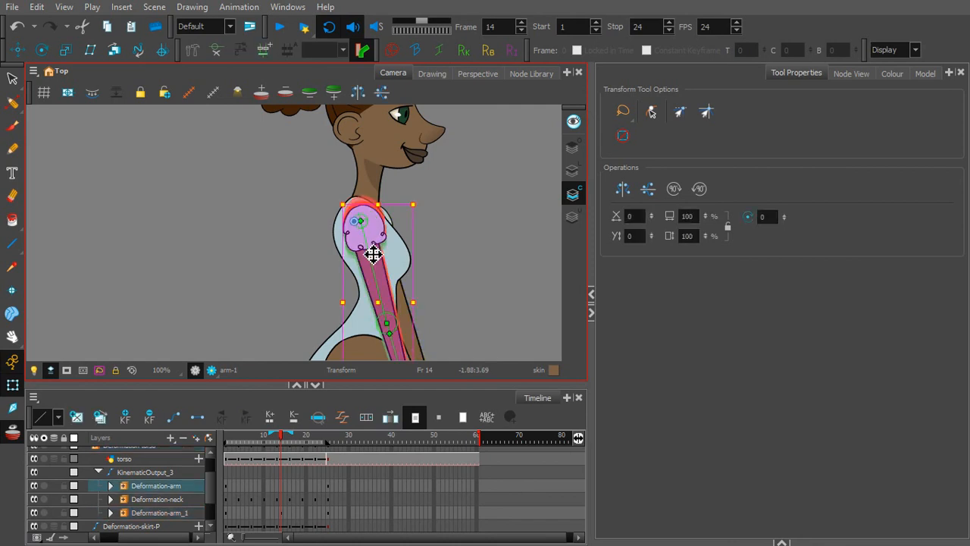
click(366, 250)
drag(366, 250, 357, 228)
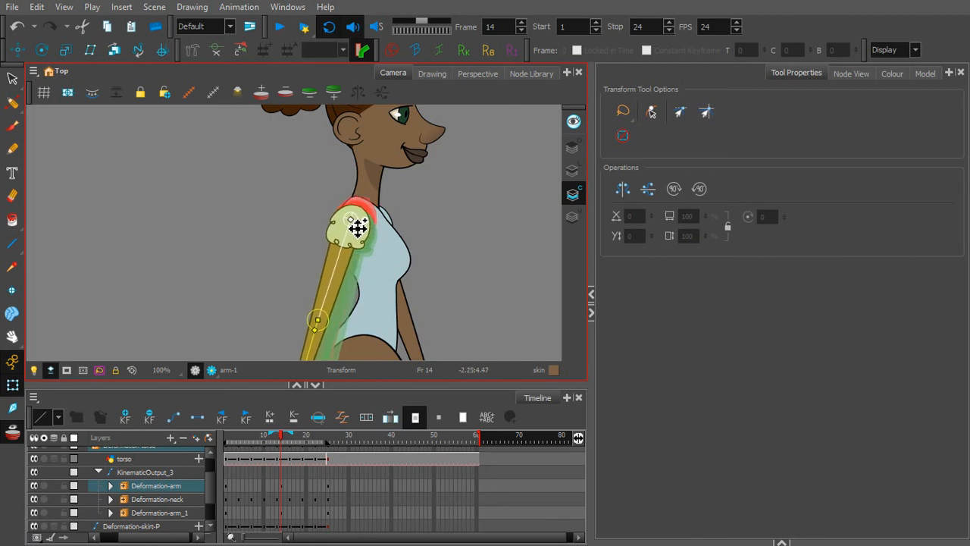
click(415, 200)
- Play back the walk cycle to check the opposing arm swing, then stop playback
key(1)
key(1)
drag(413, 276, 411, 248)
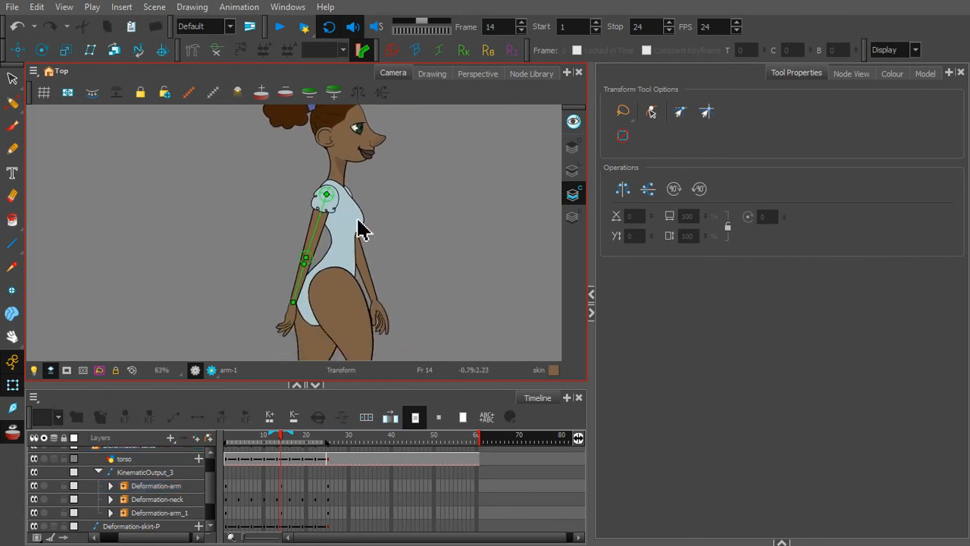
click(280, 26)
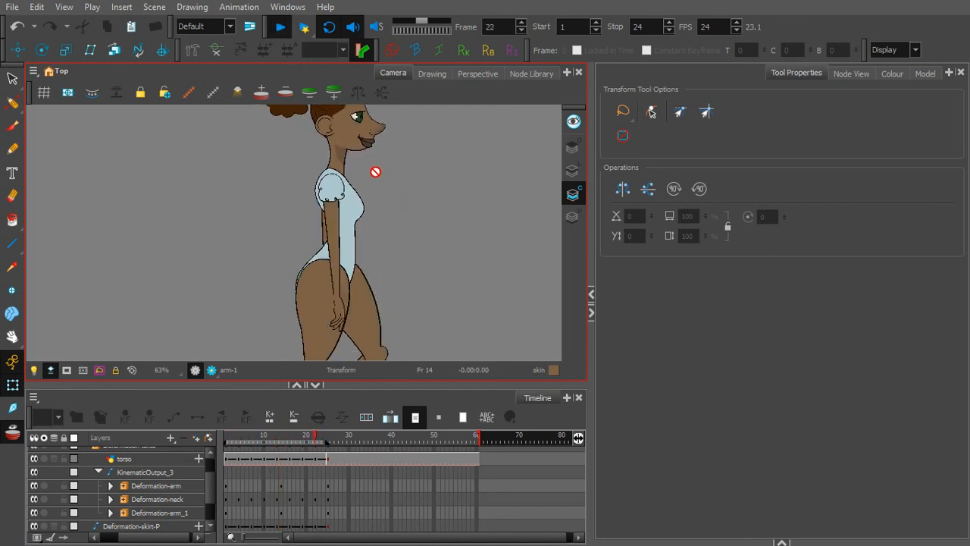
click(281, 29)
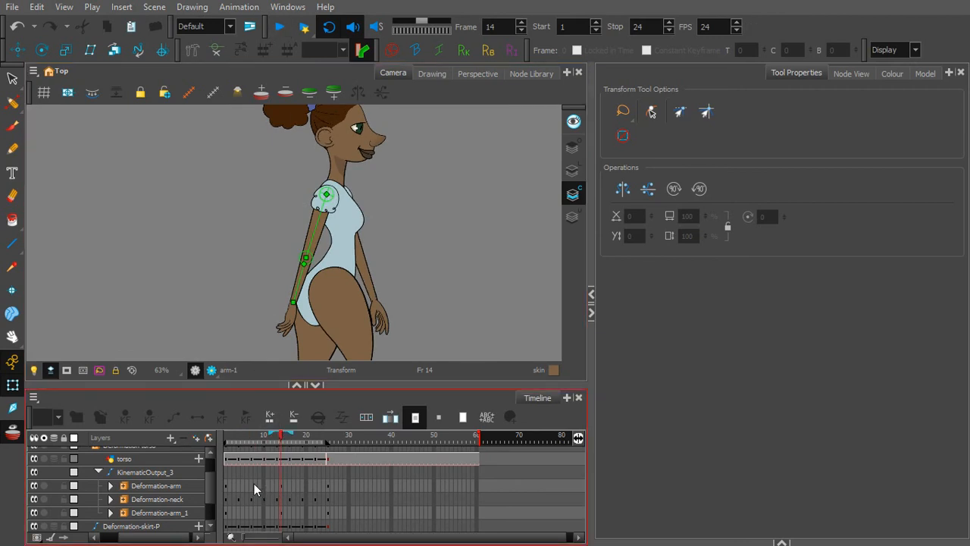
- Ease the Deformation-arm keyframes at frames 1 and 14 for multiple parameters by extending their curve handles horizontally
click(282, 485)
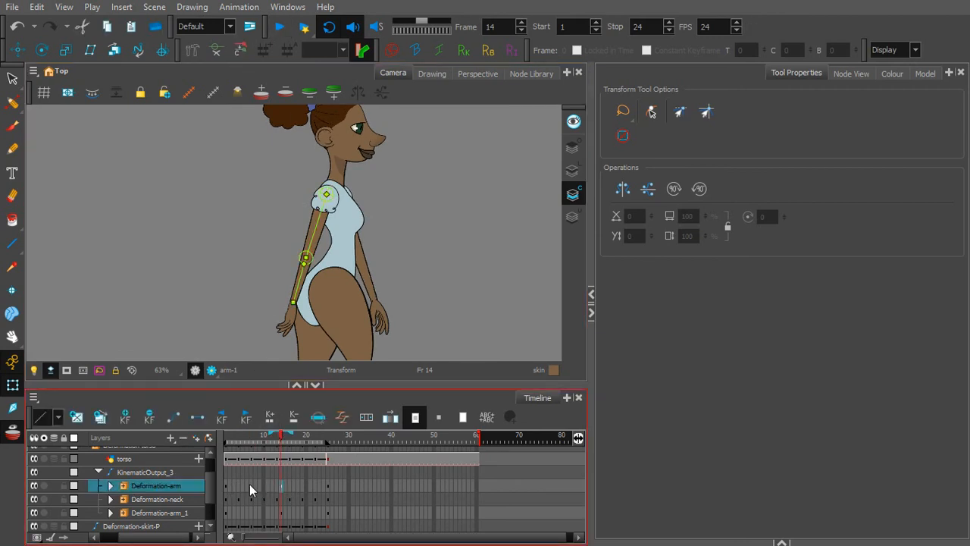
click(227, 485)
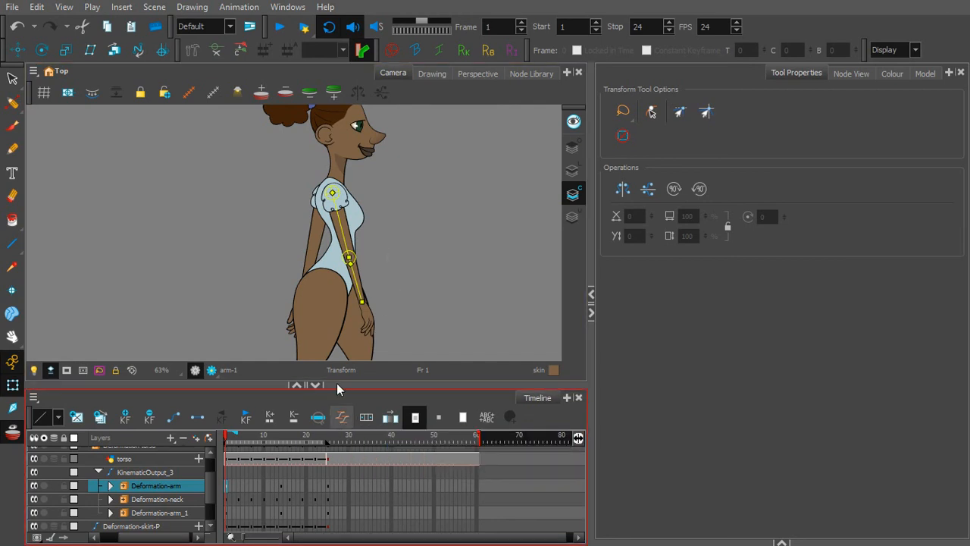
click(342, 417)
drag(445, 249, 477, 248)
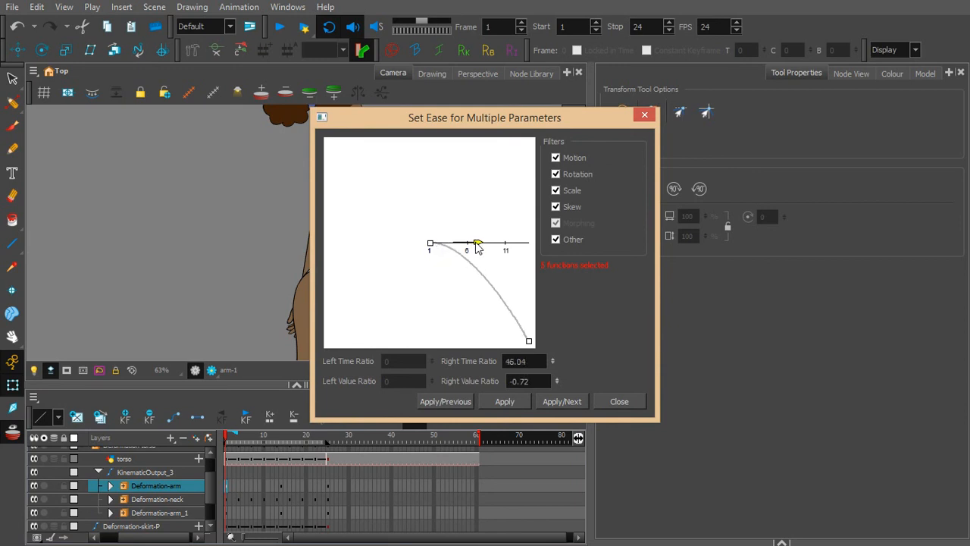
click(545, 402)
drag(429, 244, 466, 251)
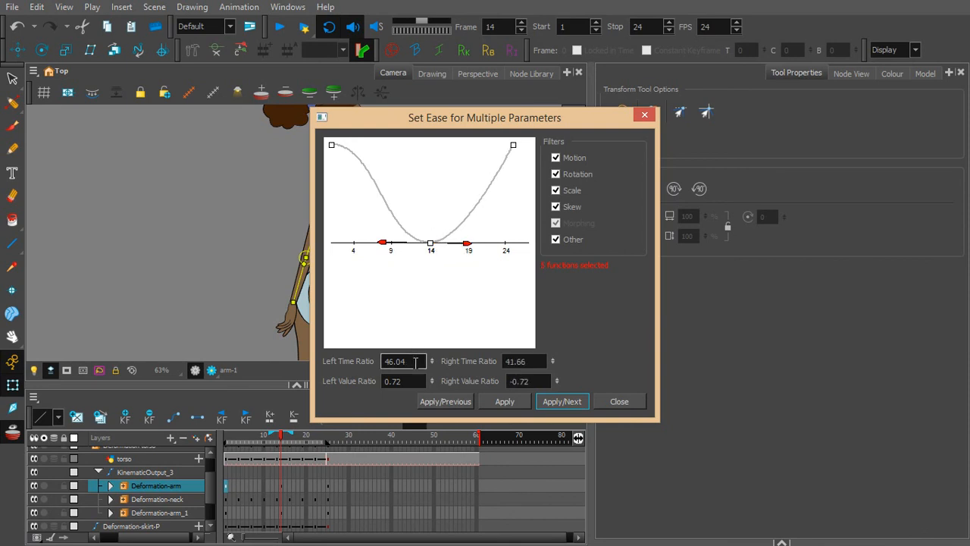
- Set both the left and right time ratios of the frame 14 keyframe to 50 and apply the ease
drag(413, 363, 381, 378)
text(50)
key(Tab)
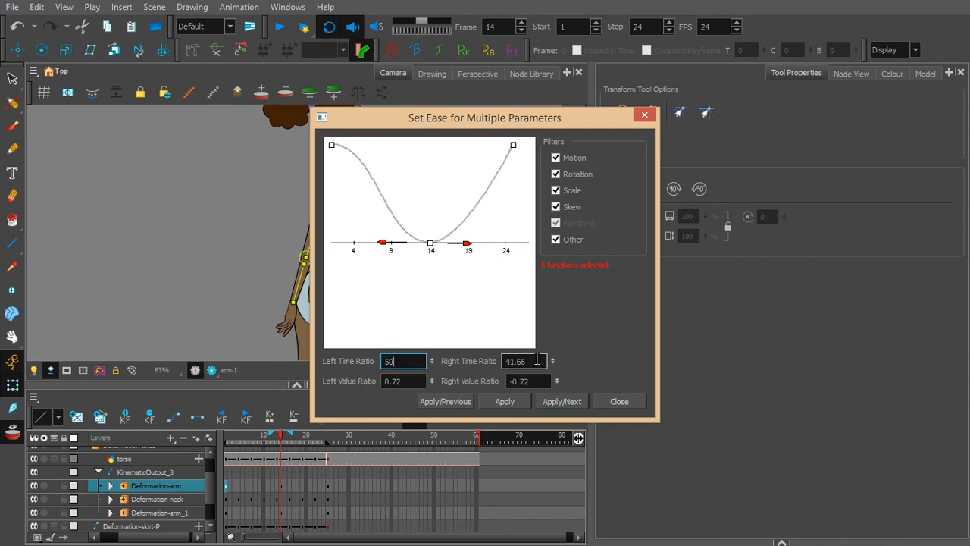
text(50)
click(438, 401)
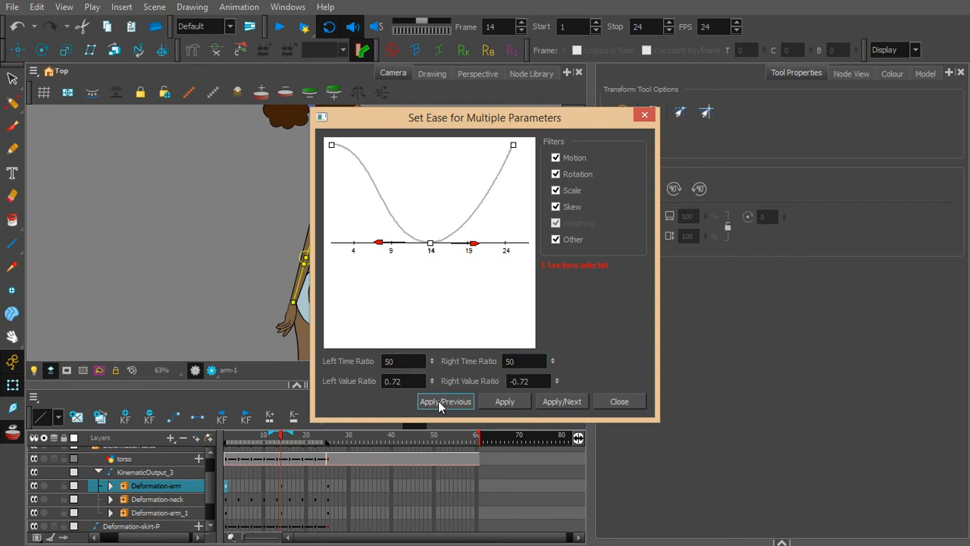
- Apply a right time ratio of 50 and value ratio of 0 at frame 1, and value ratios of 0 at frame 14
text(50)
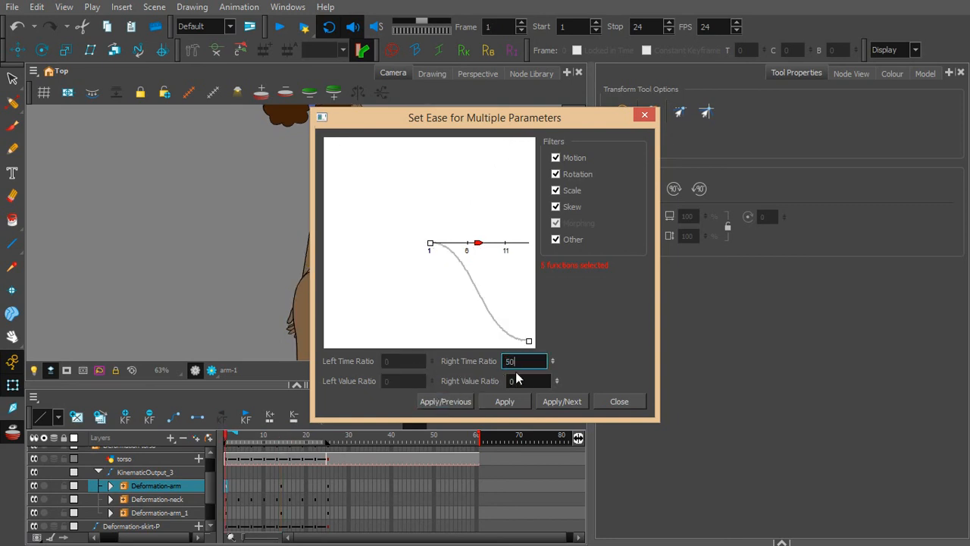
click(569, 405)
click(392, 379)
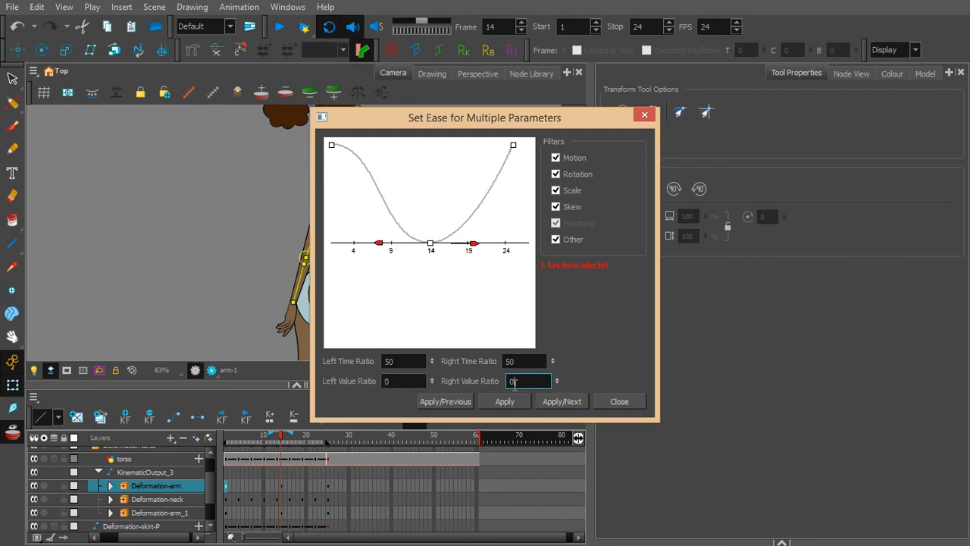
click(557, 402)
- Set the frame 25 keyframe's left time ratio to 50, apply the ease and close the ease settings
double_click(401, 361)
text(50)
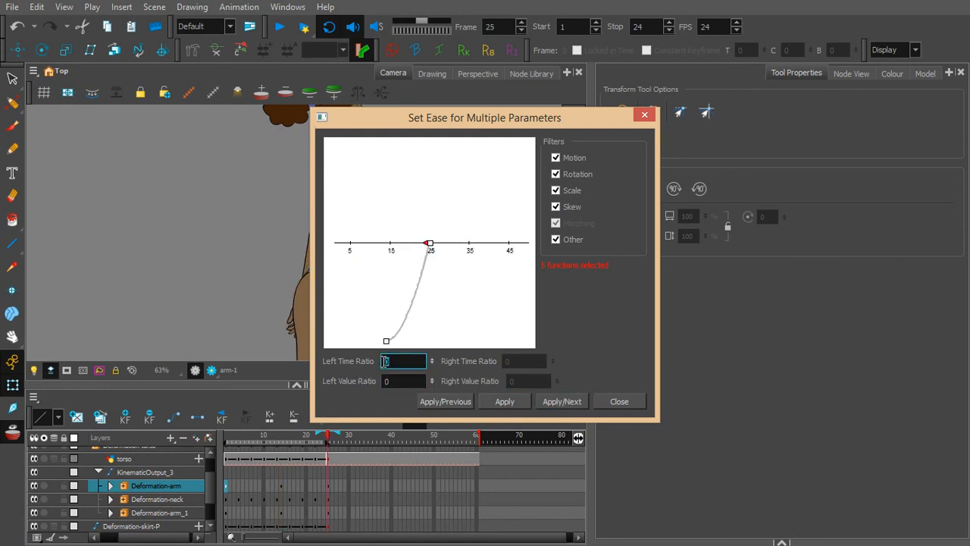
click(504, 402)
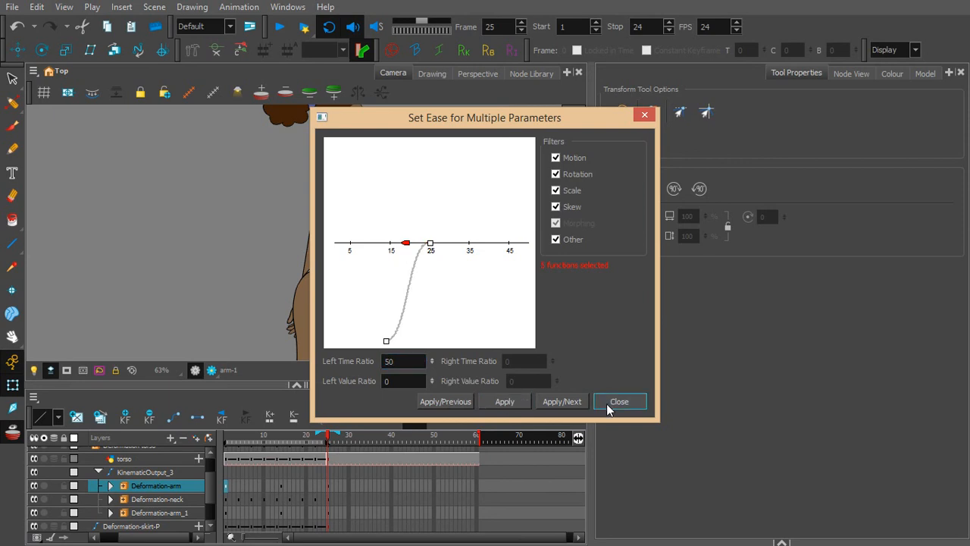
click(610, 403)
- Play back the walk cycle to review the near arm's eased swing
click(406, 225)
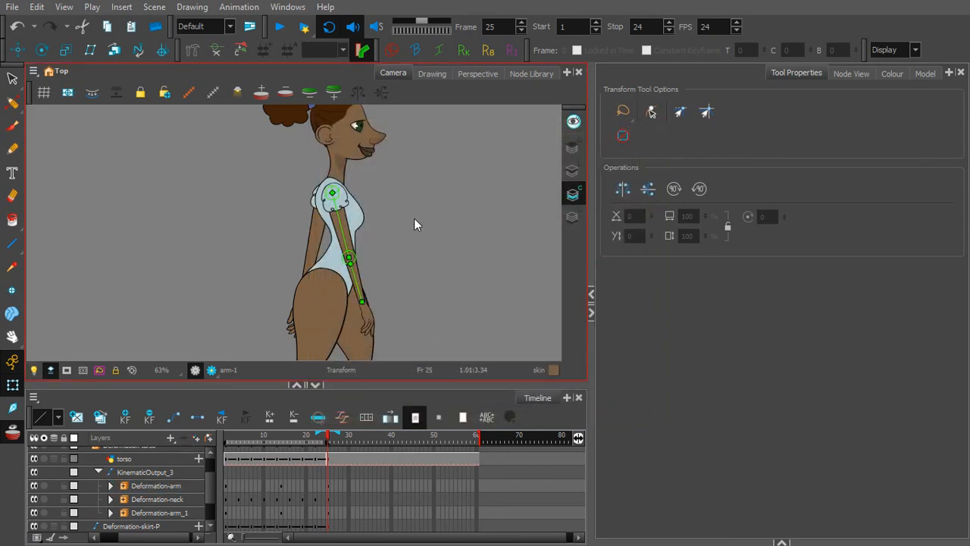
key(1)
drag(412, 260, 422, 238)
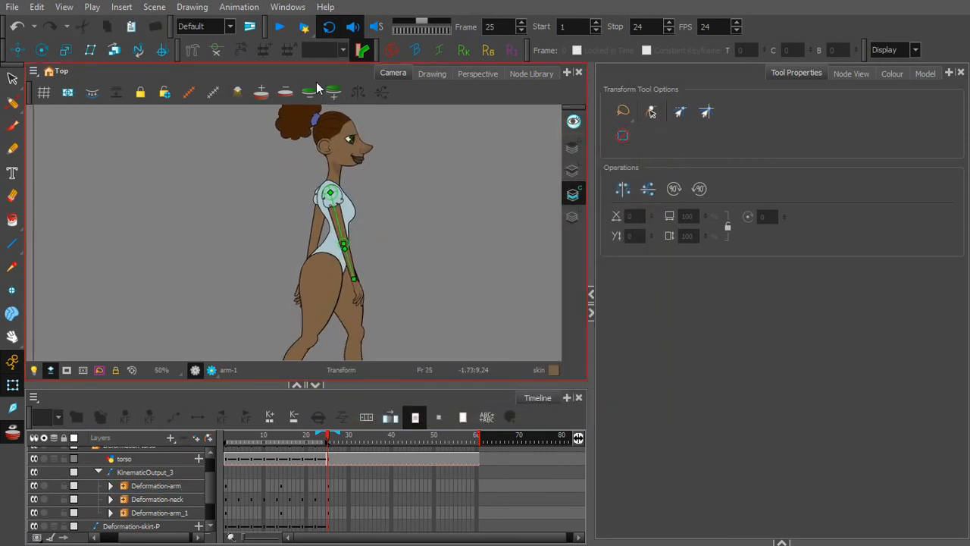
click(282, 28)
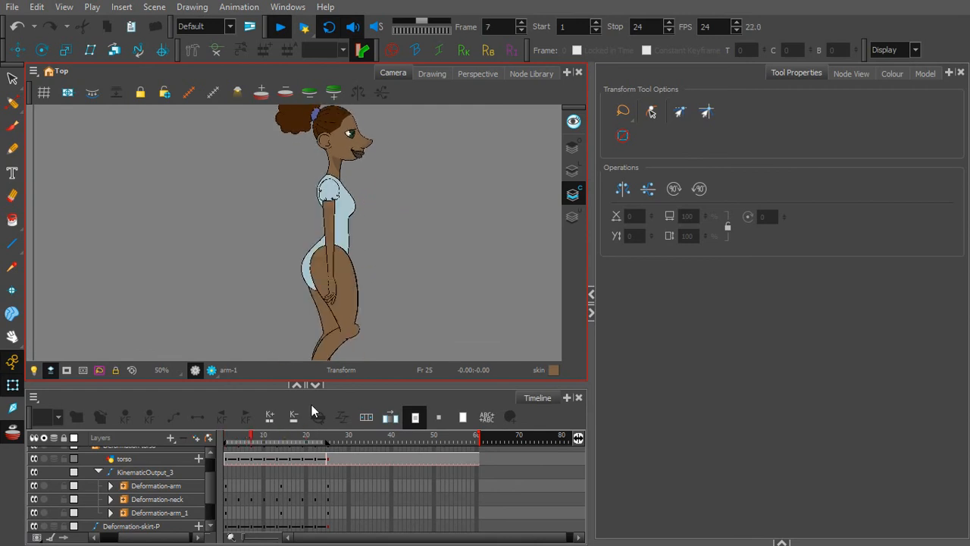
- Stop the playback and re-enable the disabled skirt nodes so the skirt is drawn over the legs
click(279, 26)
click(839, 76)
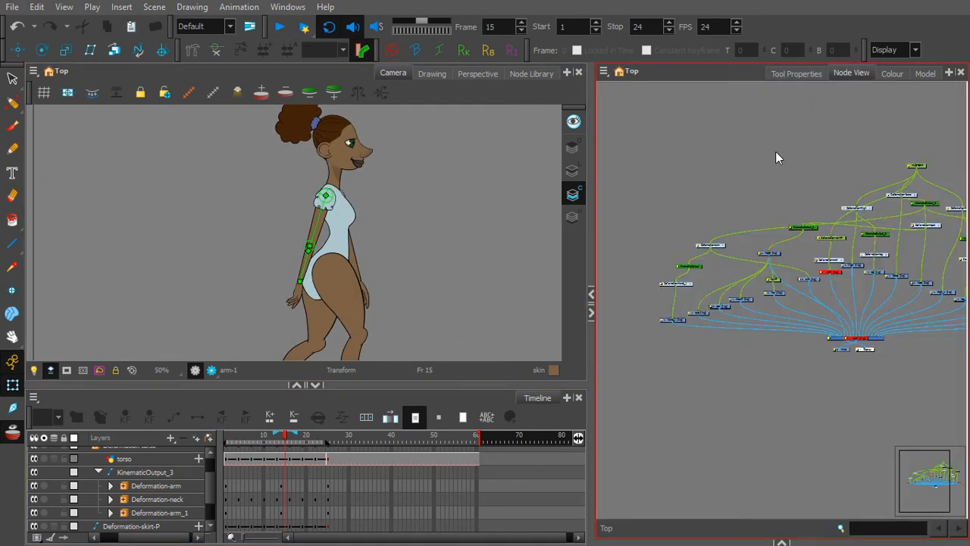
click(834, 273)
key(a)
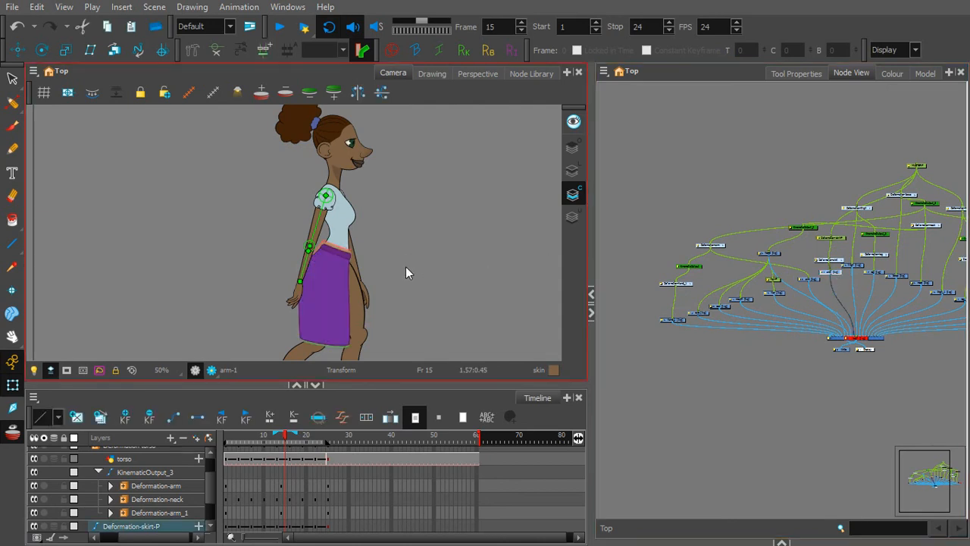
key(space)
drag(407, 253, 422, 210)
click(411, 207)
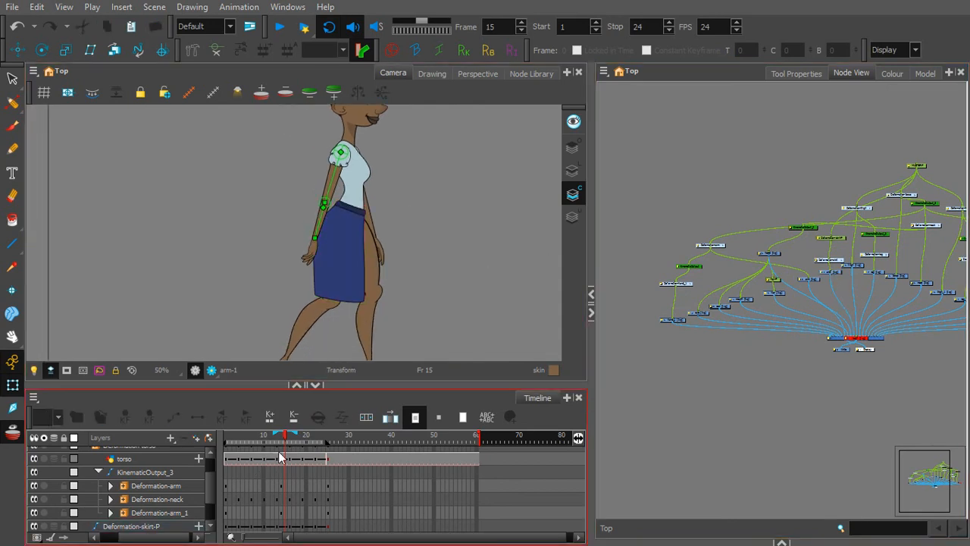
- Return to frame 1 and collapse the MASTER-P layer group in the timeline
drag(286, 442, 216, 455)
scroll(209, 459, up, 2)
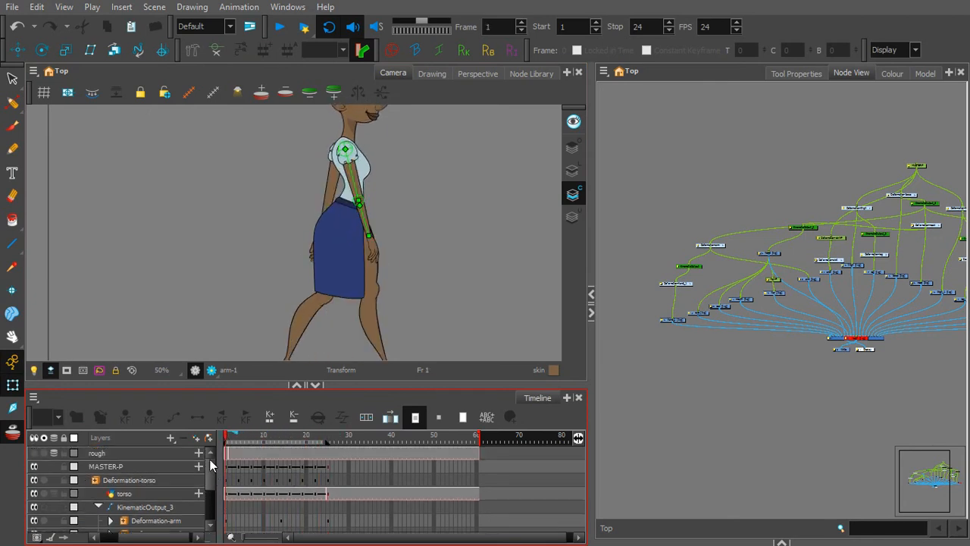
click(148, 464)
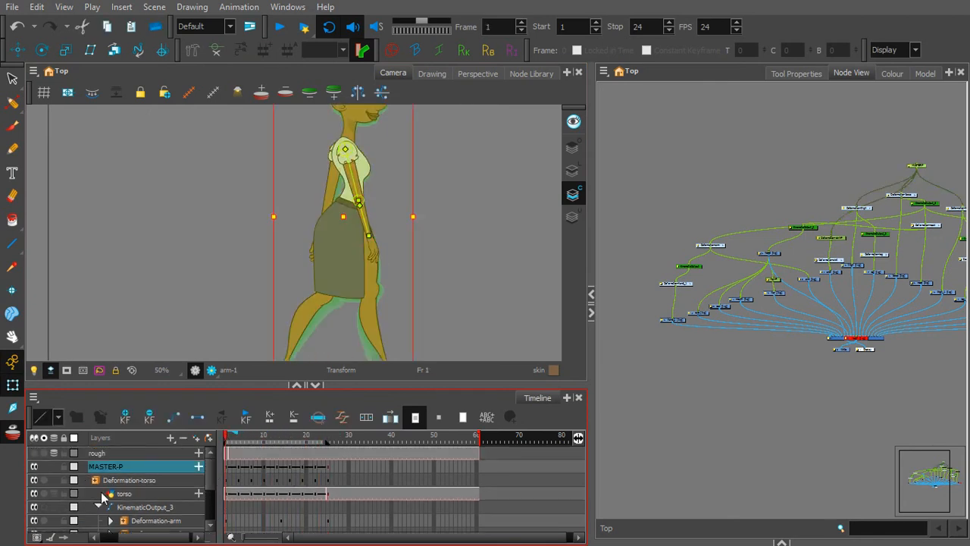
click(92, 467)
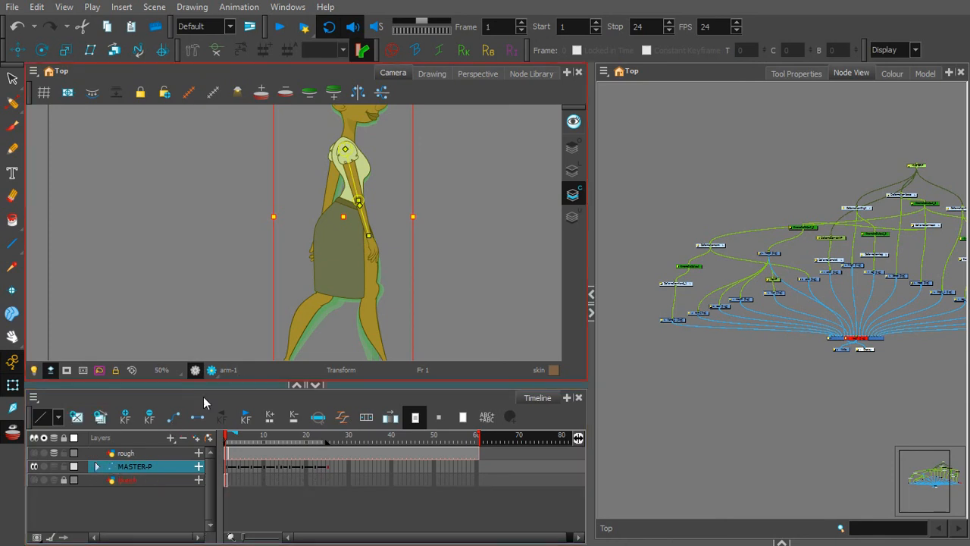
click(194, 339)
scroll(325, 296, up, 2)
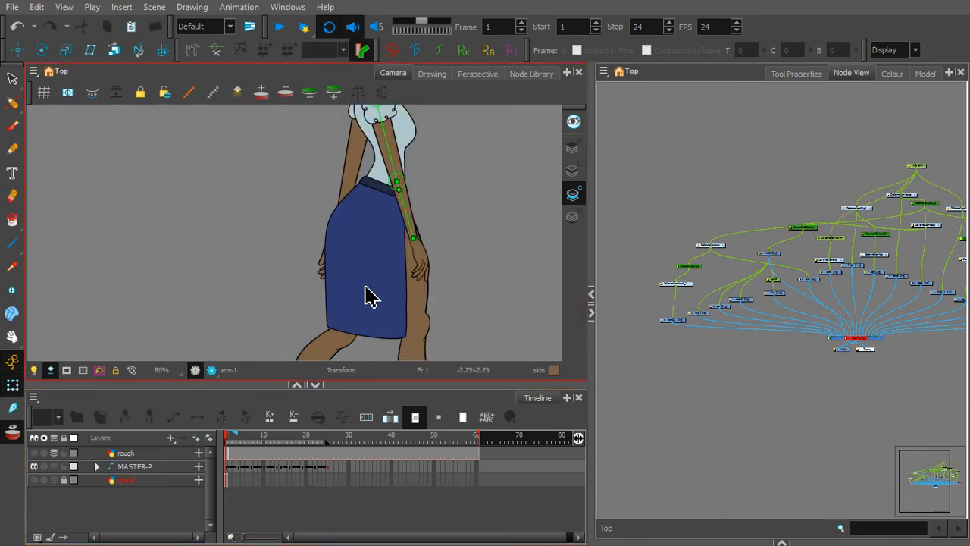
- At frame 1, pull the skirt's front hem corner and front edge deformation points forward to cover the front thigh
click(386, 293)
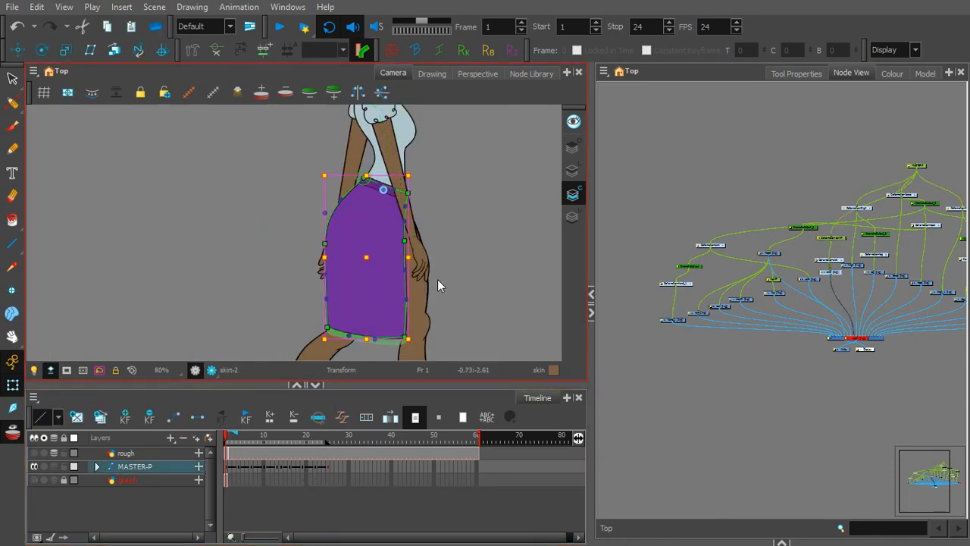
drag(406, 337, 434, 331)
click(407, 243)
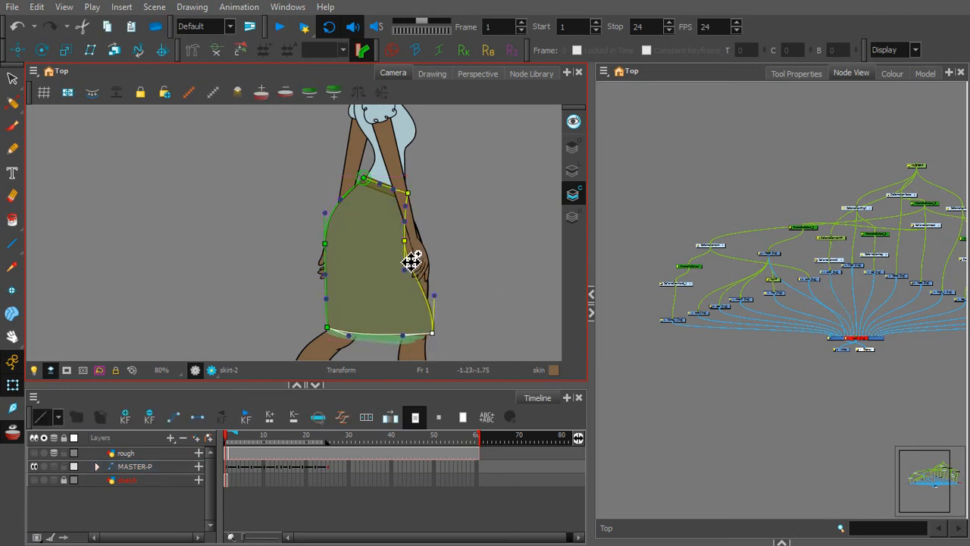
drag(410, 247, 426, 242)
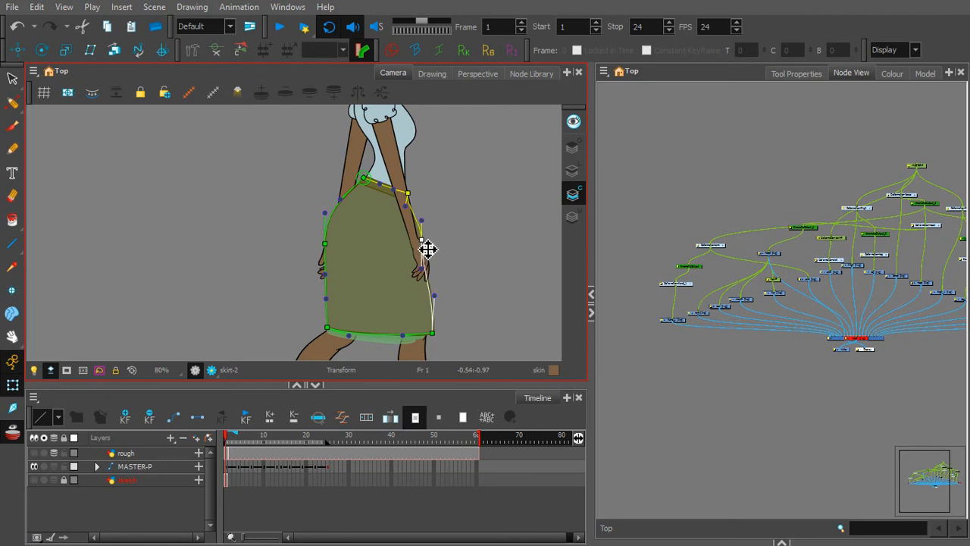
drag(427, 276, 430, 271)
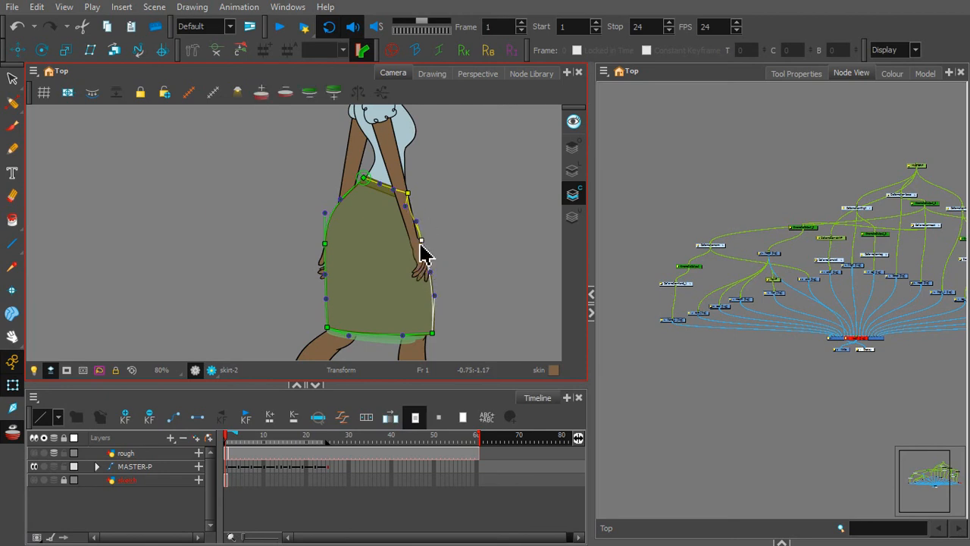
drag(421, 244, 419, 246)
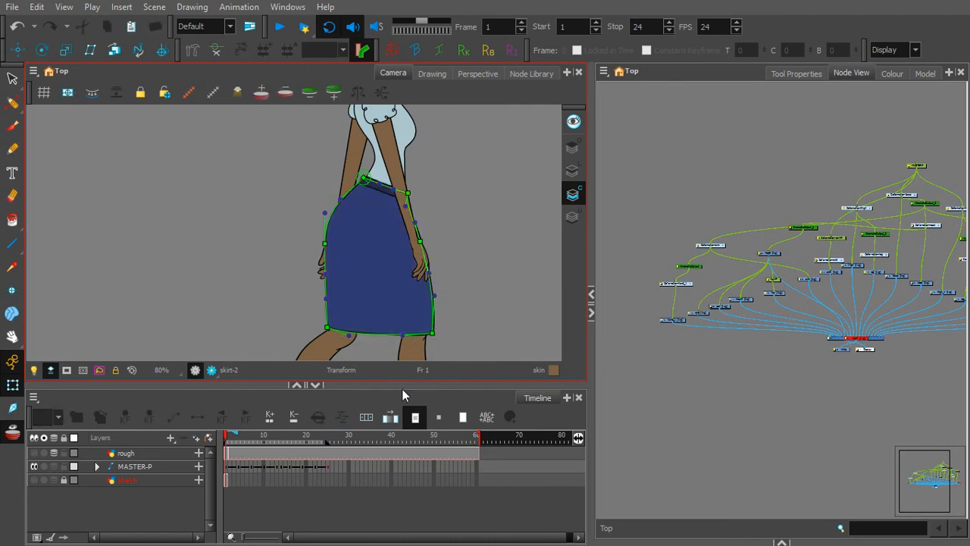
- At frame 4, pull the skirt's front edge and front hem corner forward and curve them over the raised thigh
drag(233, 442, 239, 444)
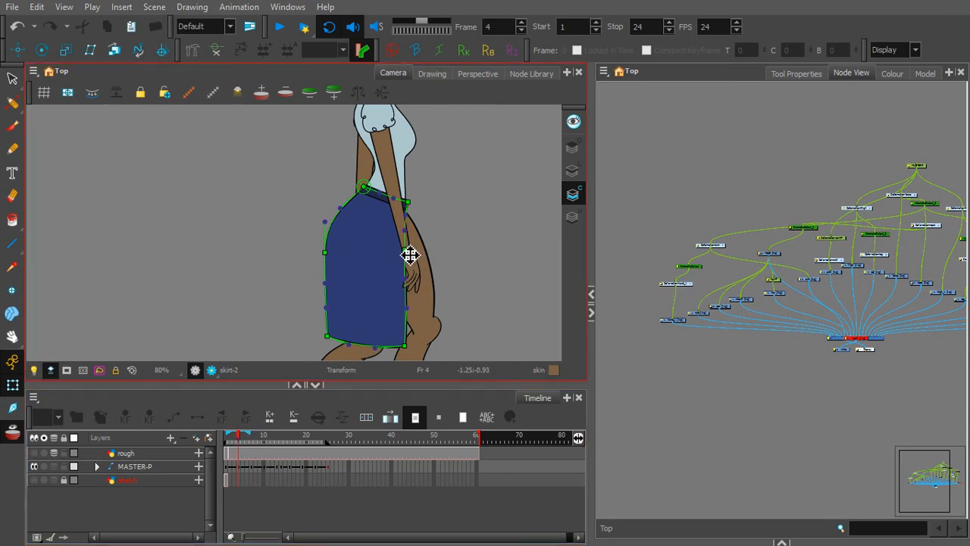
drag(405, 250, 435, 271)
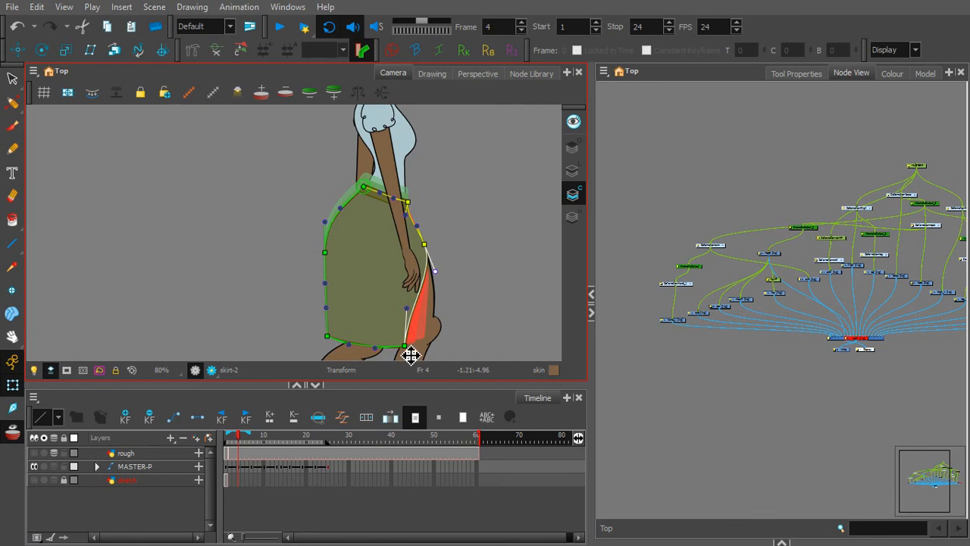
drag(412, 348, 449, 329)
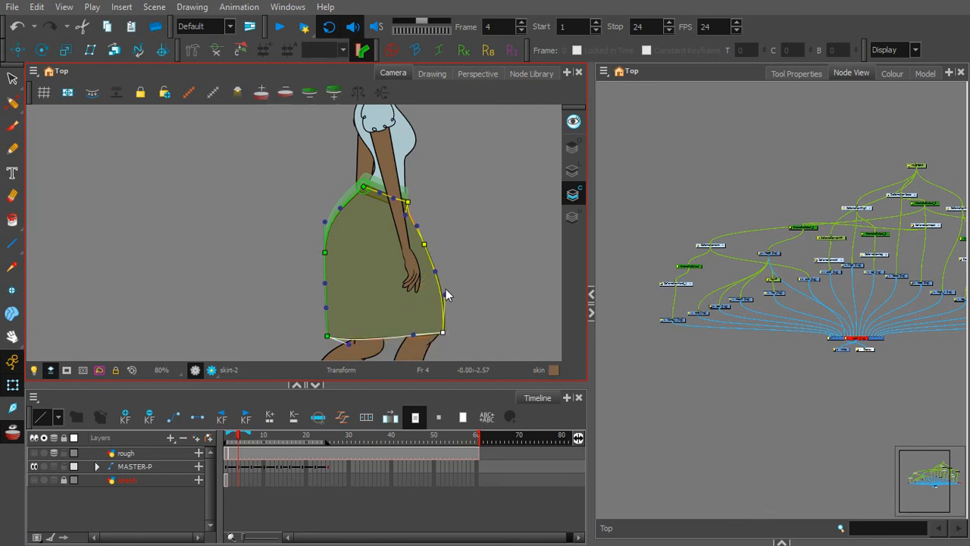
drag(444, 294, 416, 275)
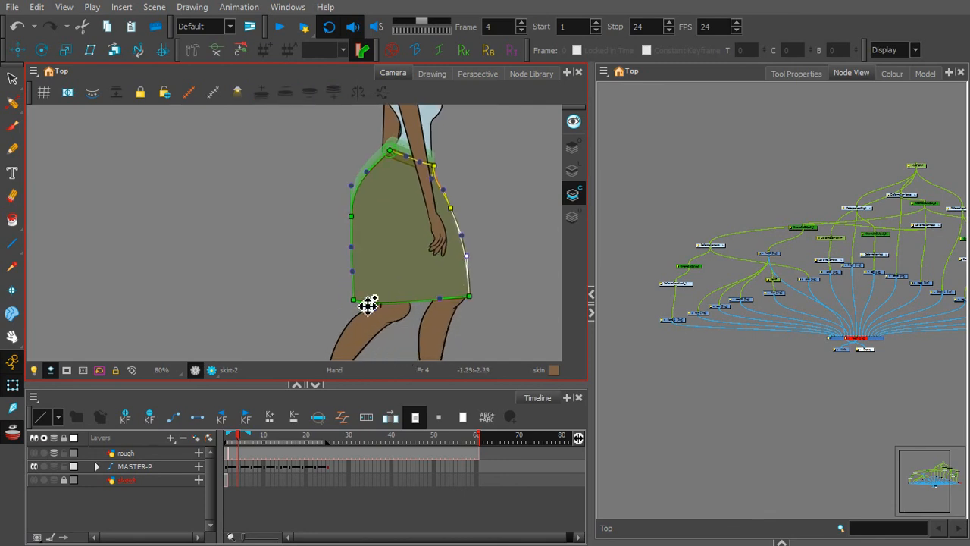
- At frame 4, bring the skirt's back hem corner and back edge inward, and nudge the front hem corner slightly forward
click(358, 307)
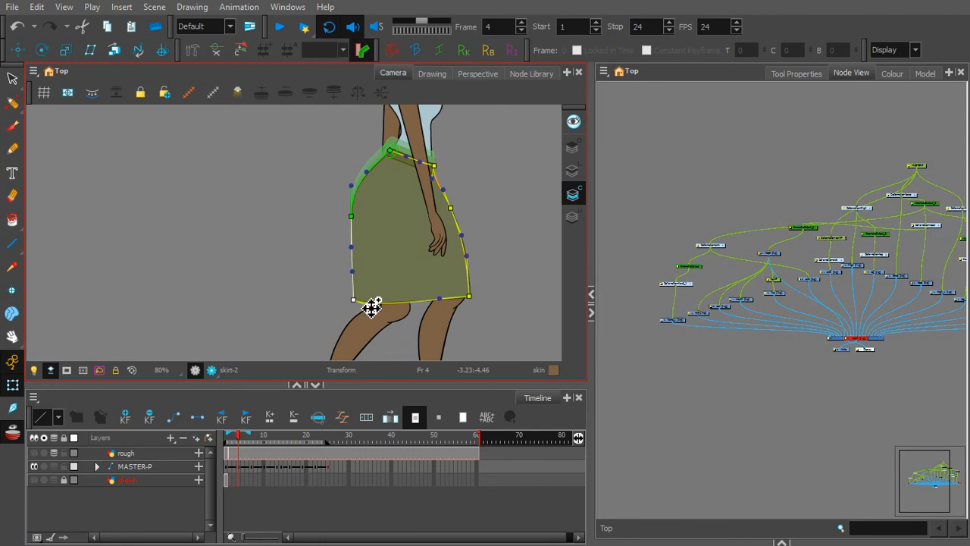
drag(370, 307, 377, 314)
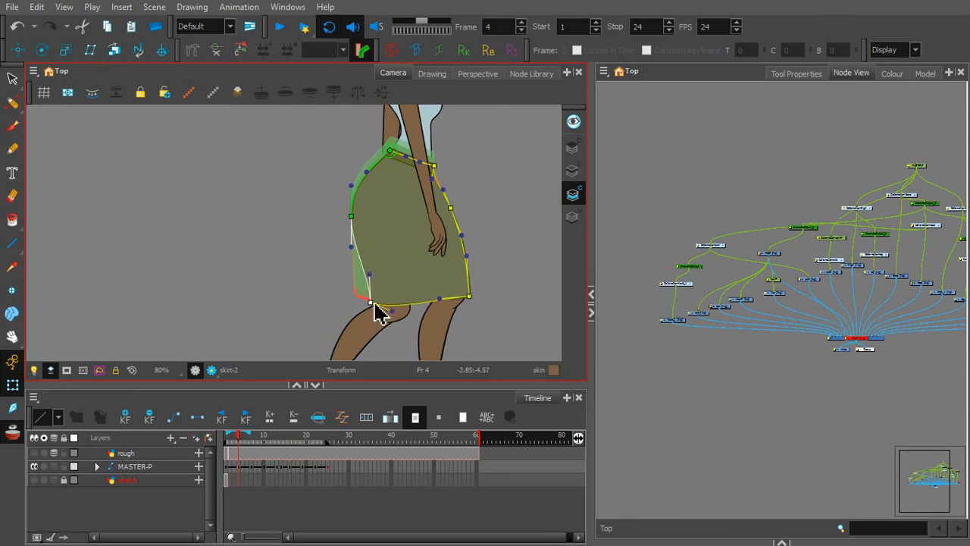
mouse_move(357, 223)
mouse_down()
mouse_move(392, 221)
mouse_move(369, 220)
mouse_up()
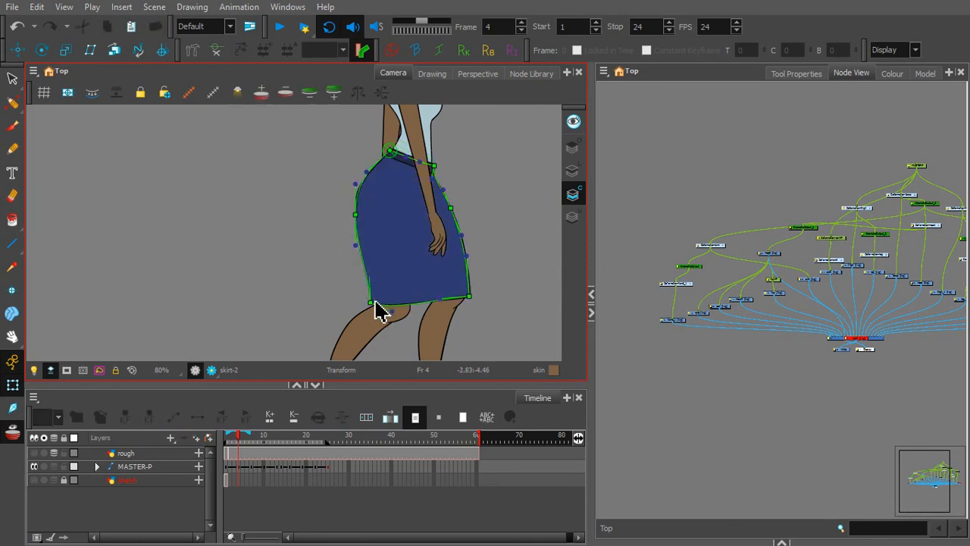
drag(378, 308, 445, 312)
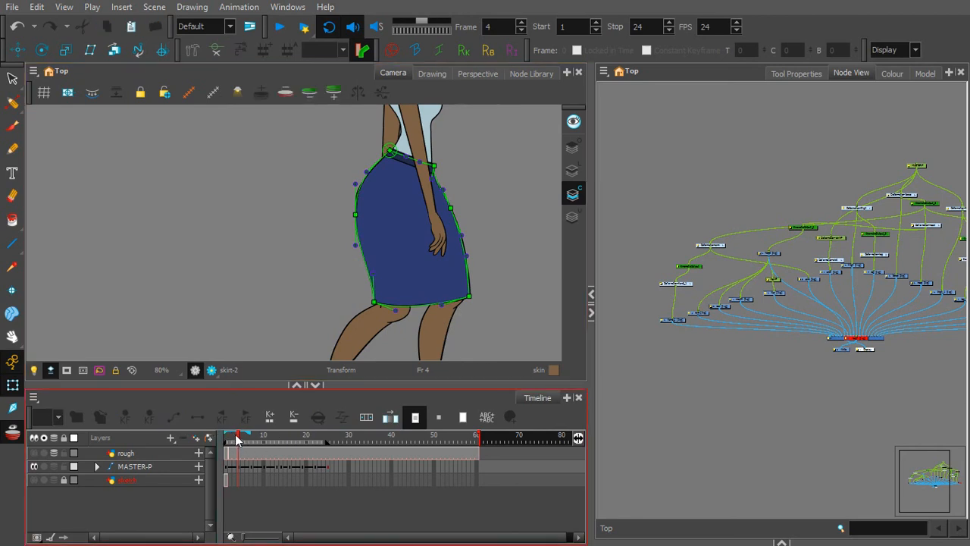
mouse_move(235, 443)
mouse_down()
mouse_move(224, 438)
mouse_move(241, 438)
mouse_up()
drag(471, 297, 475, 295)
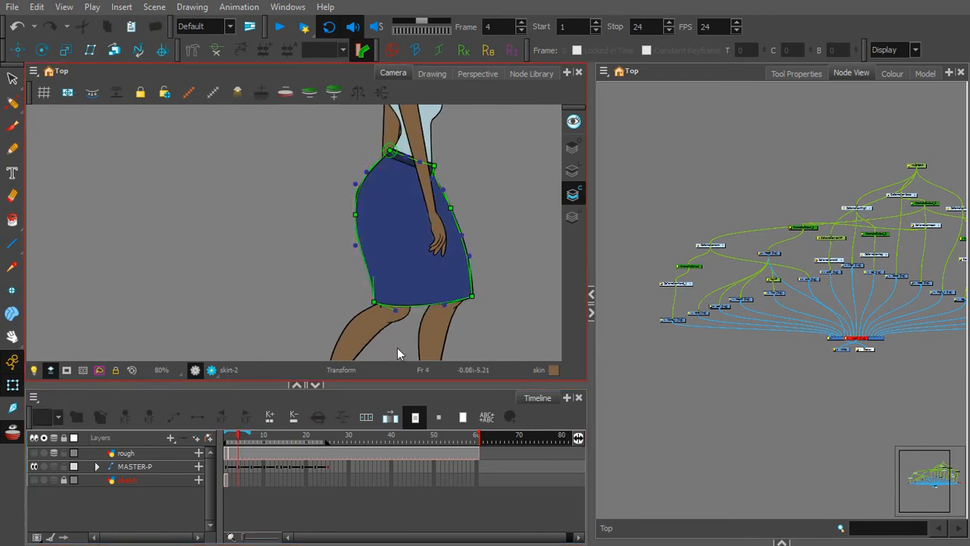
- At frame 7, push the skirt's front edge out over the thigh and draw its back hem corner in toward the legs
click(251, 464)
click(340, 318)
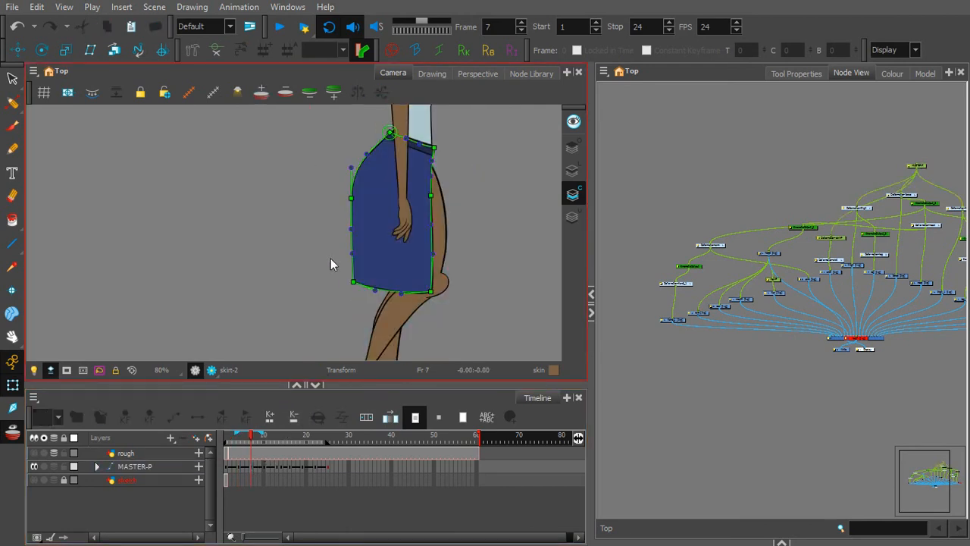
drag(432, 195, 443, 196)
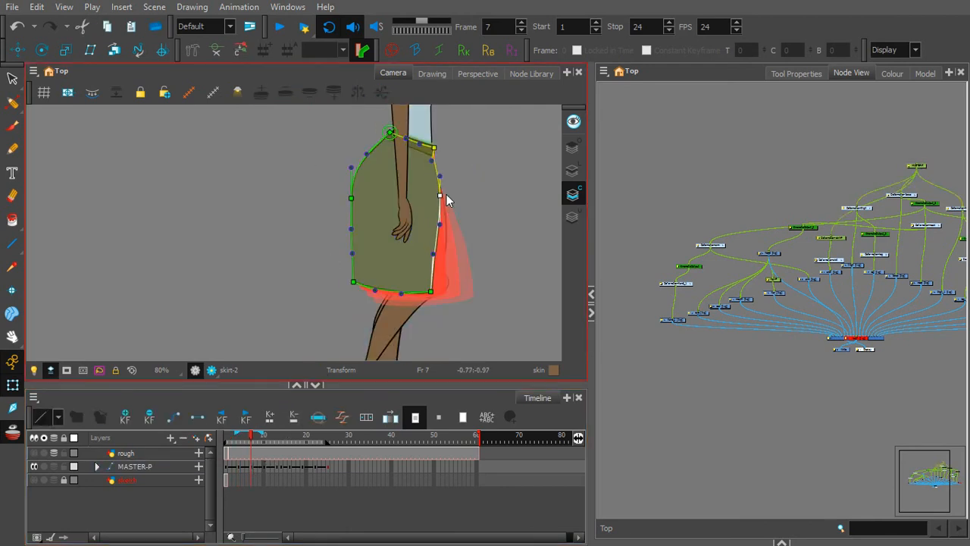
drag(438, 295, 459, 285)
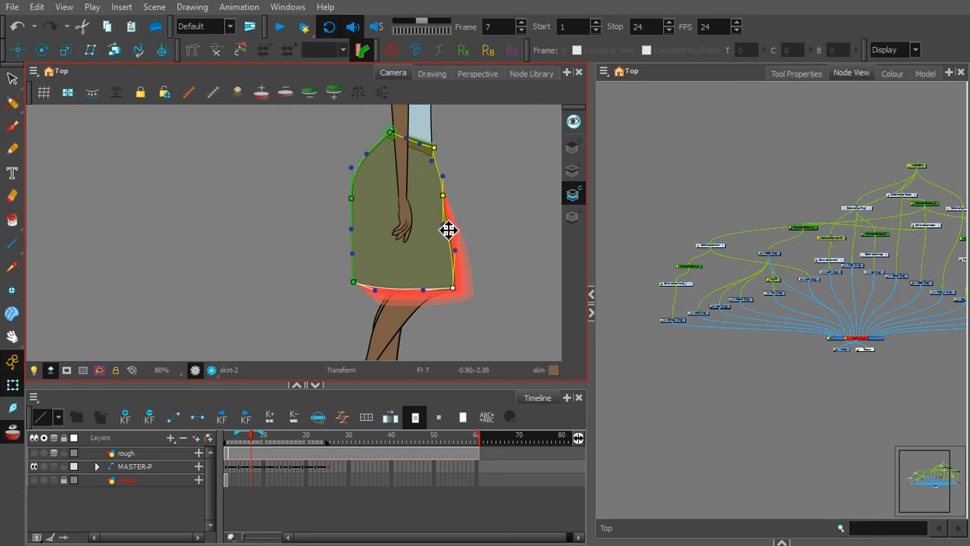
drag(449, 228, 452, 229)
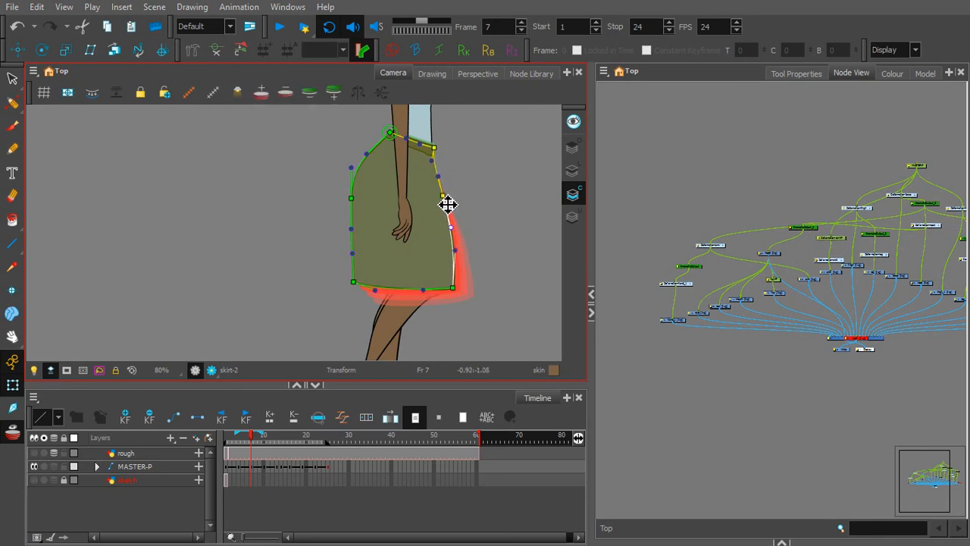
click(325, 278)
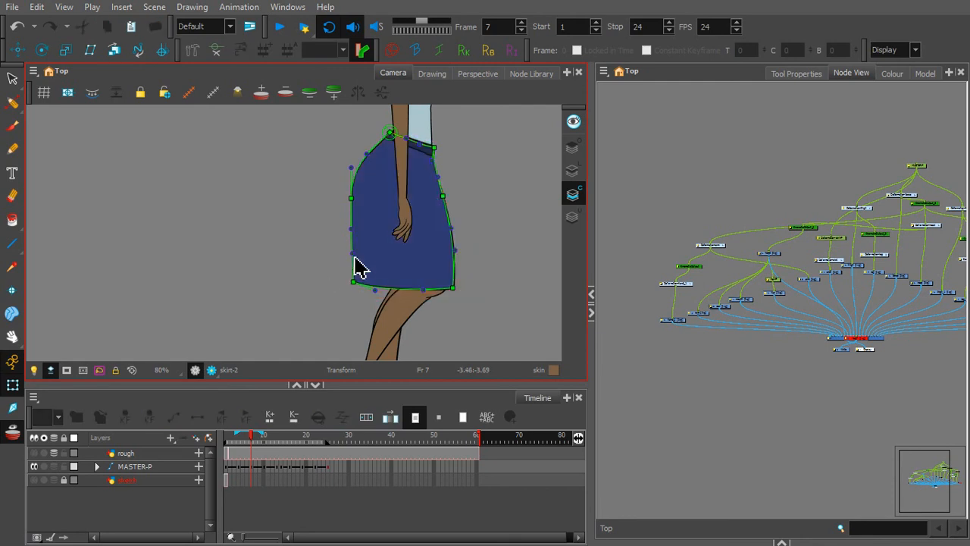
drag(356, 283, 379, 288)
mouse_move(359, 208)
mouse_down()
mouse_move(384, 200)
mouse_move(361, 201)
mouse_up()
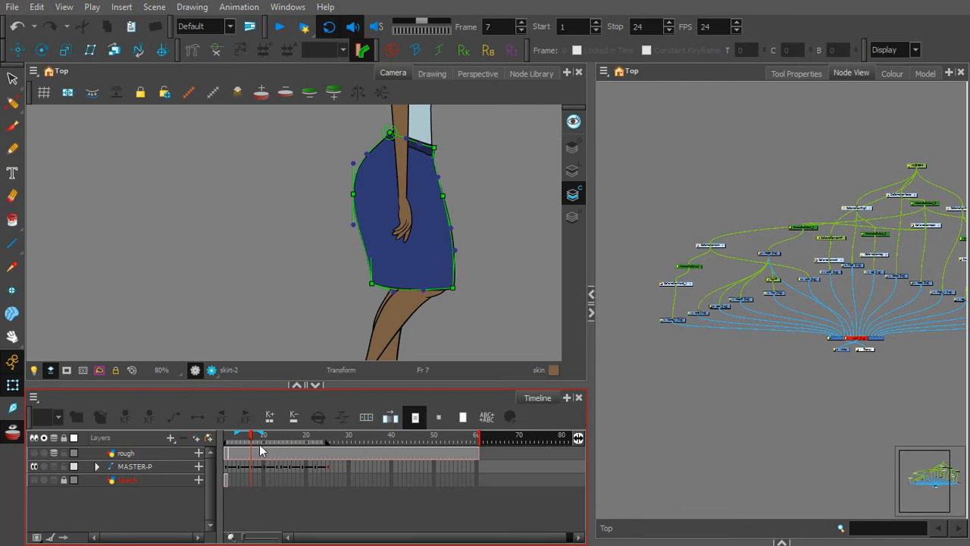
- At frame 10, pull the skirt's front edge and front hem corner forward to cover the front thigh and knee
mouse_move(251, 437)
mouse_down()
mouse_move(206, 447)
mouse_move(265, 449)
mouse_up()
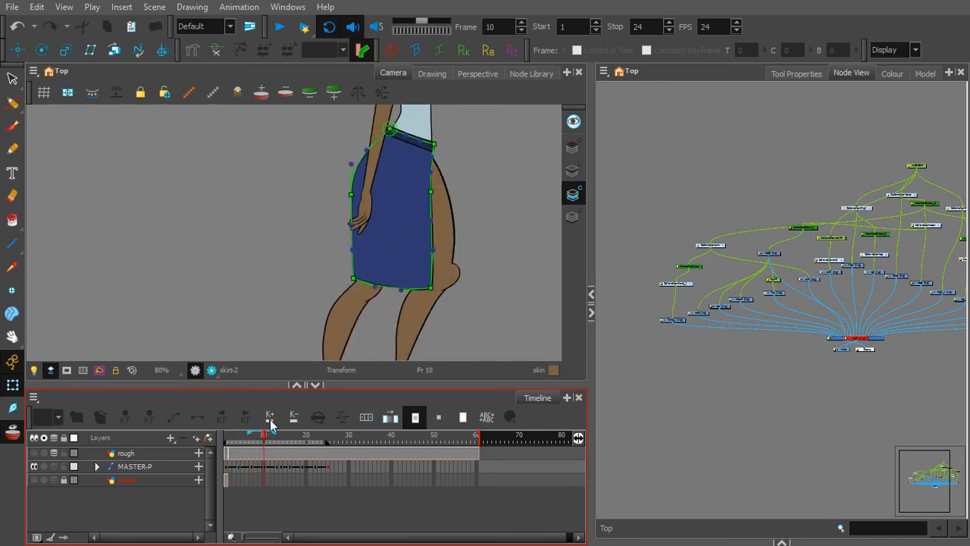
mouse_move(432, 194)
mouse_down()
mouse_move(452, 201)
mouse_move(449, 190)
mouse_up()
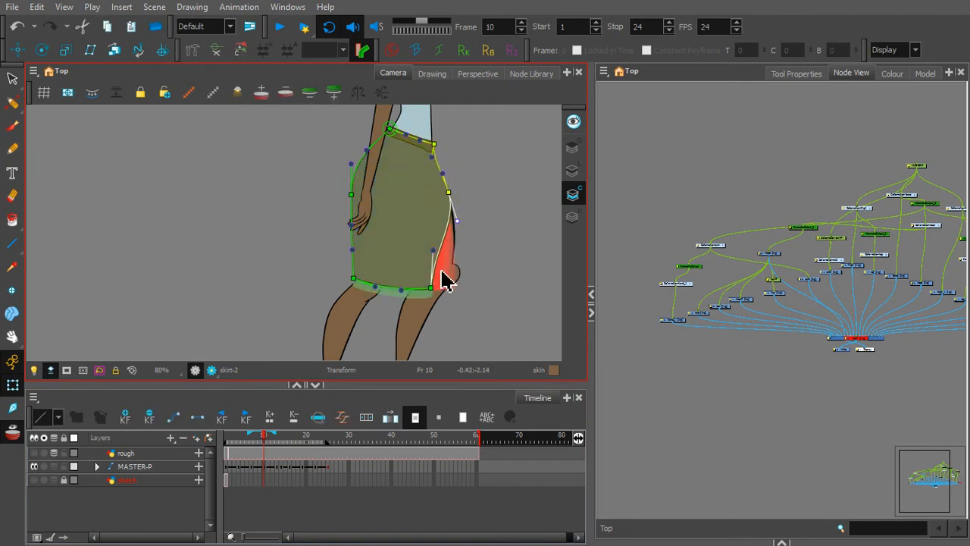
drag(431, 288, 461, 245)
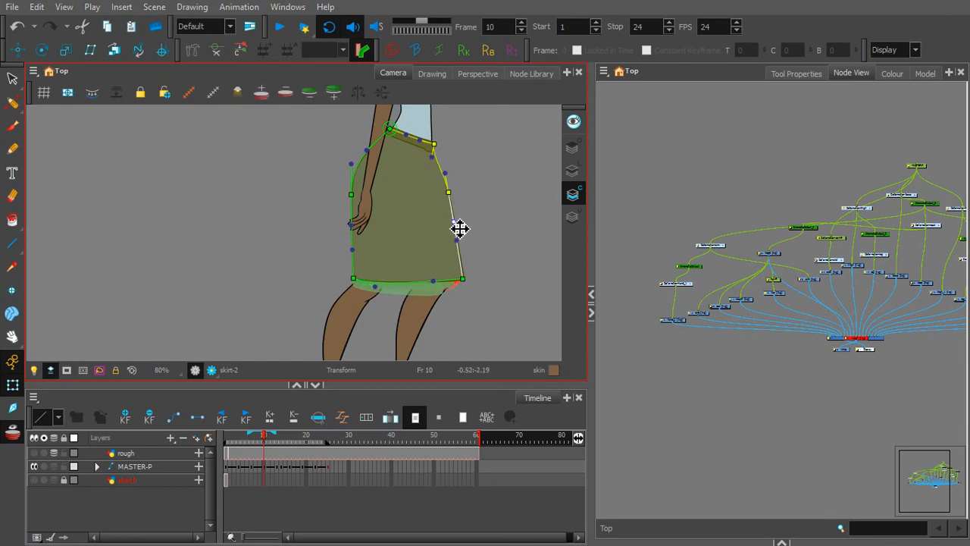
click(470, 221)
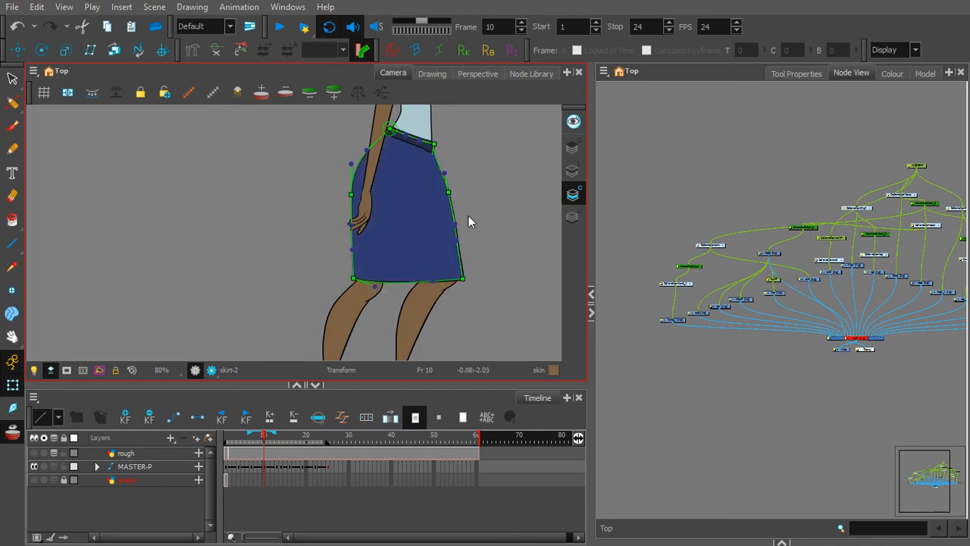
click(438, 165)
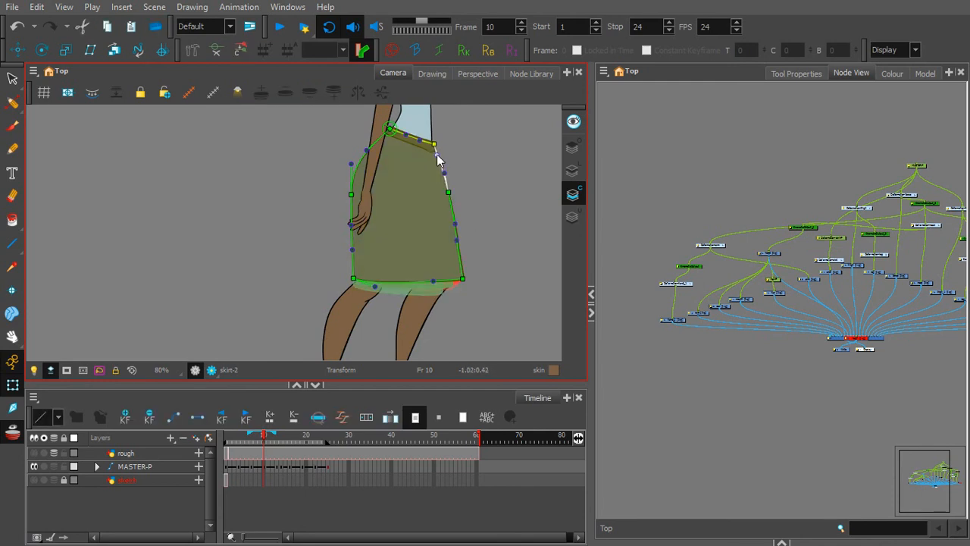
click(488, 215)
click(276, 467)
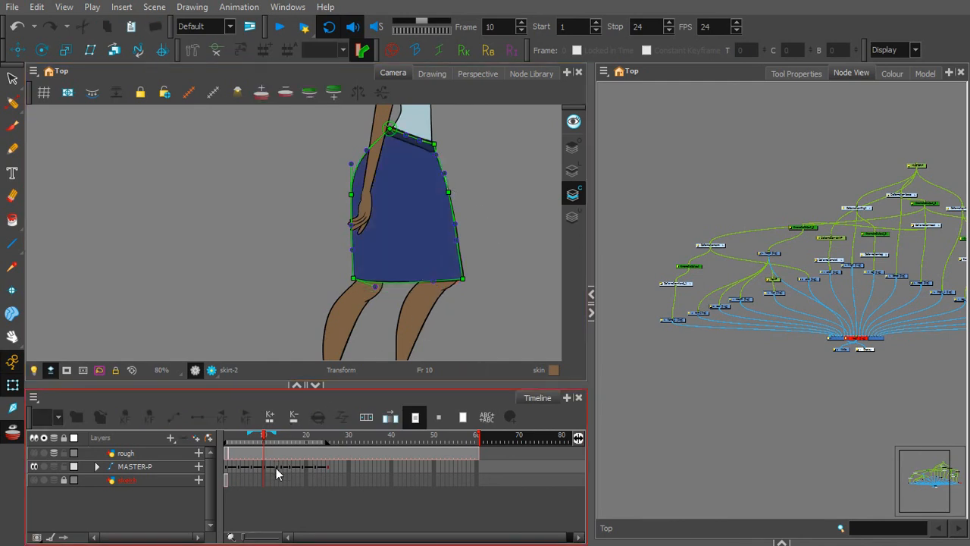
click(282, 467)
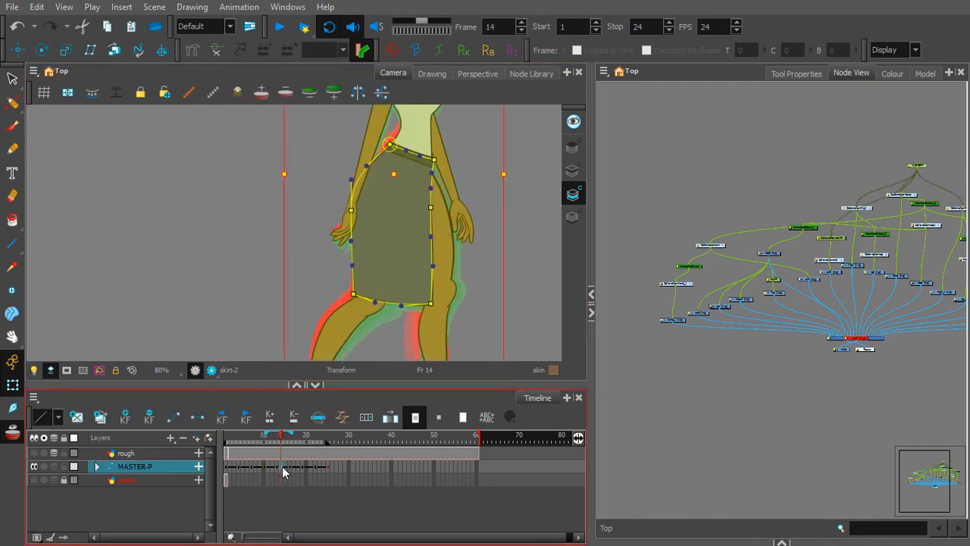
click(276, 467)
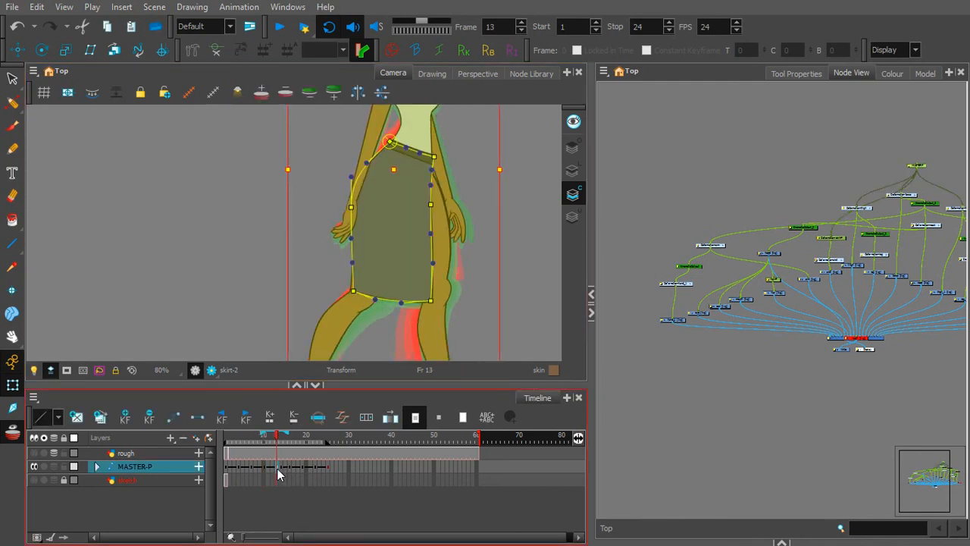
click(171, 419)
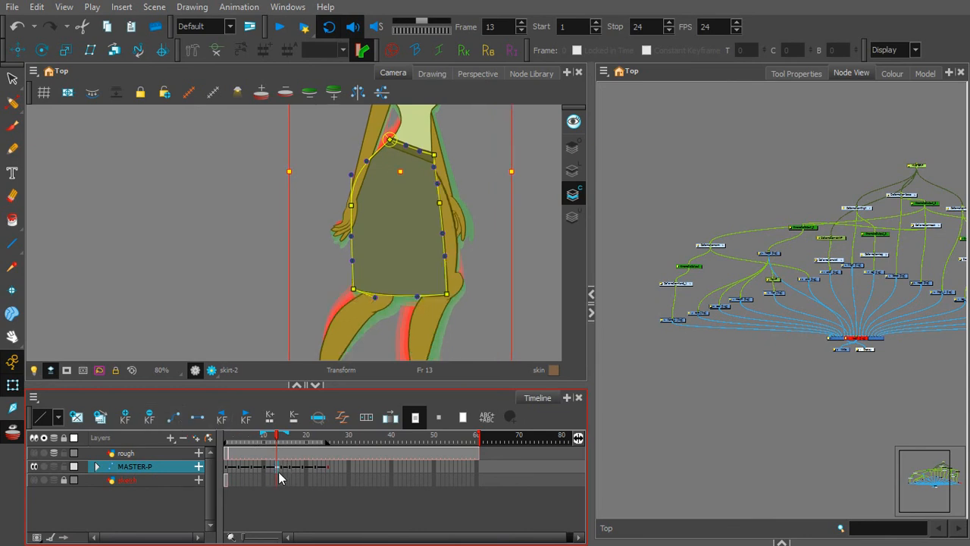
mouse_move(276, 441)
mouse_down()
mouse_move(223, 440)
mouse_move(303, 458)
mouse_move(281, 461)
mouse_up()
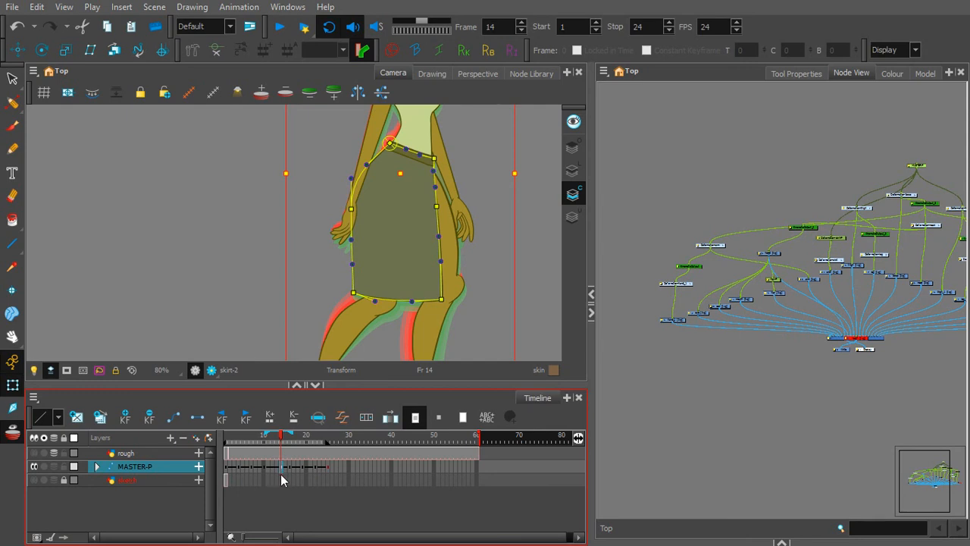
key(Delete)
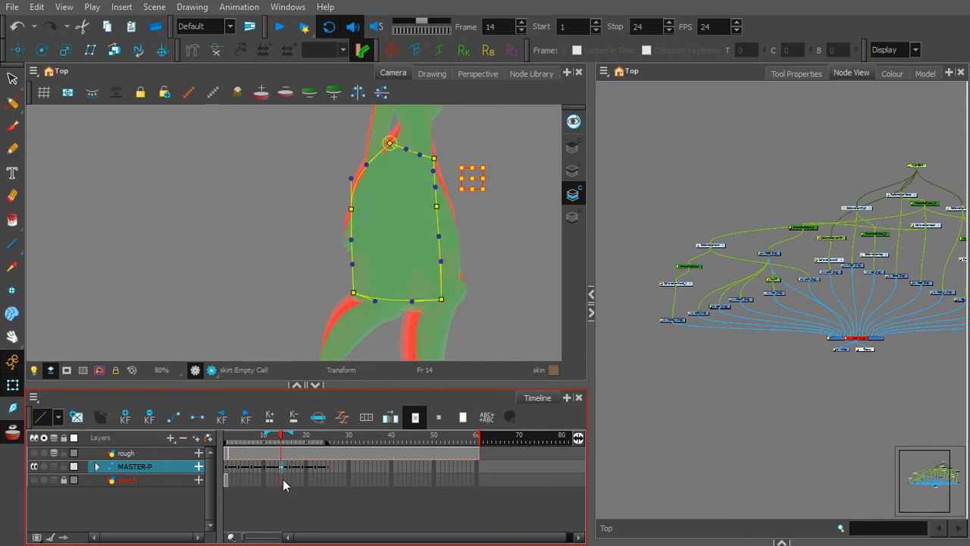
key(ctrl+z)
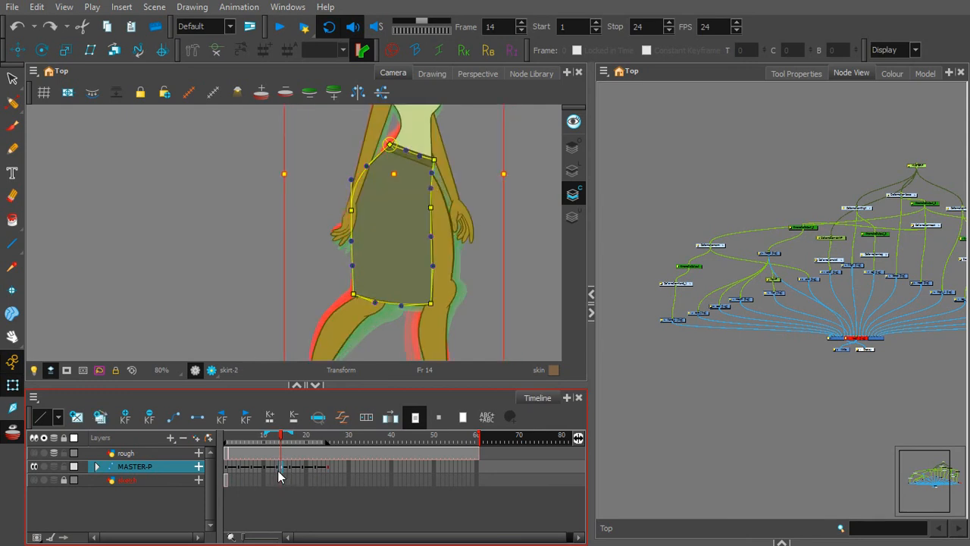
- At frame 14, push the skirt's front edge and front hem corner forward to cover the front thigh and knee
click(277, 467)
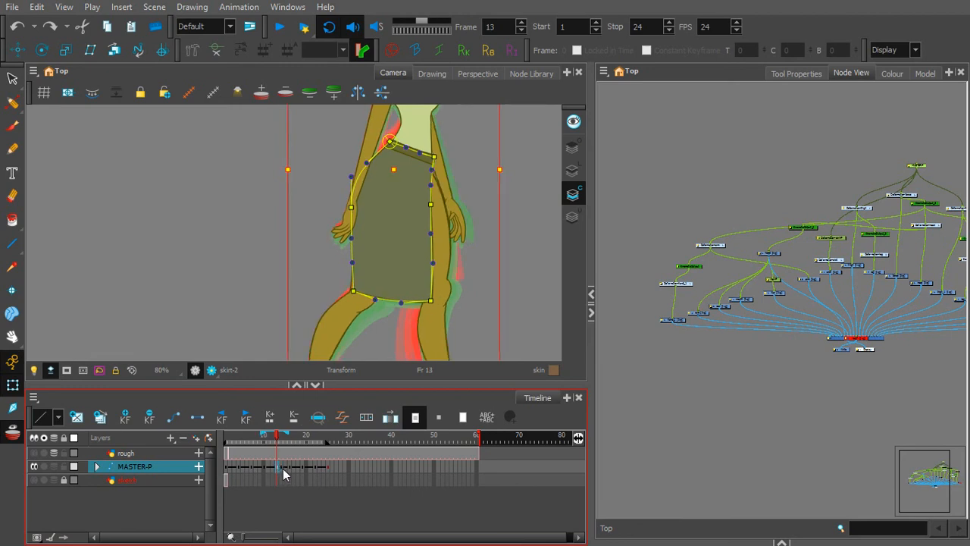
click(282, 467)
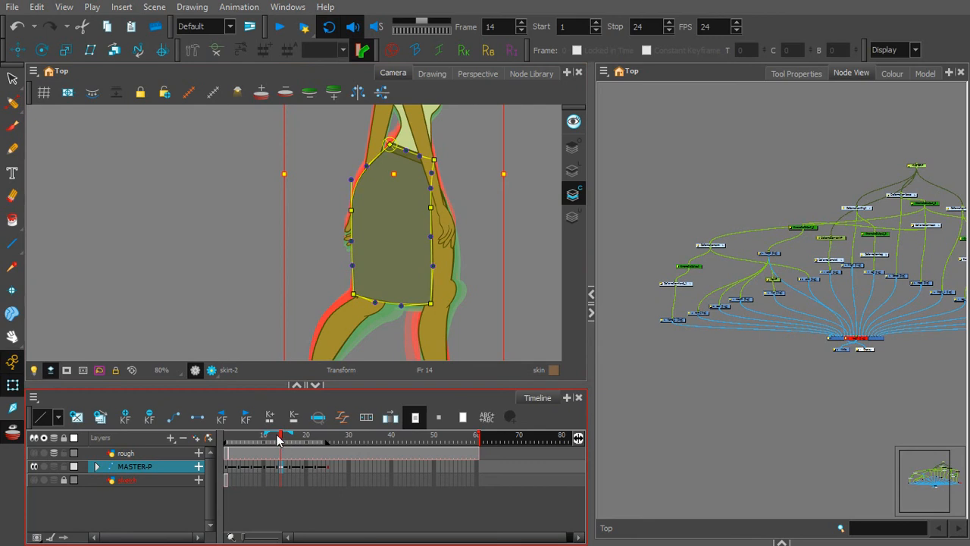
mouse_move(278, 439)
mouse_down()
mouse_move(208, 442)
mouse_move(287, 443)
mouse_up()
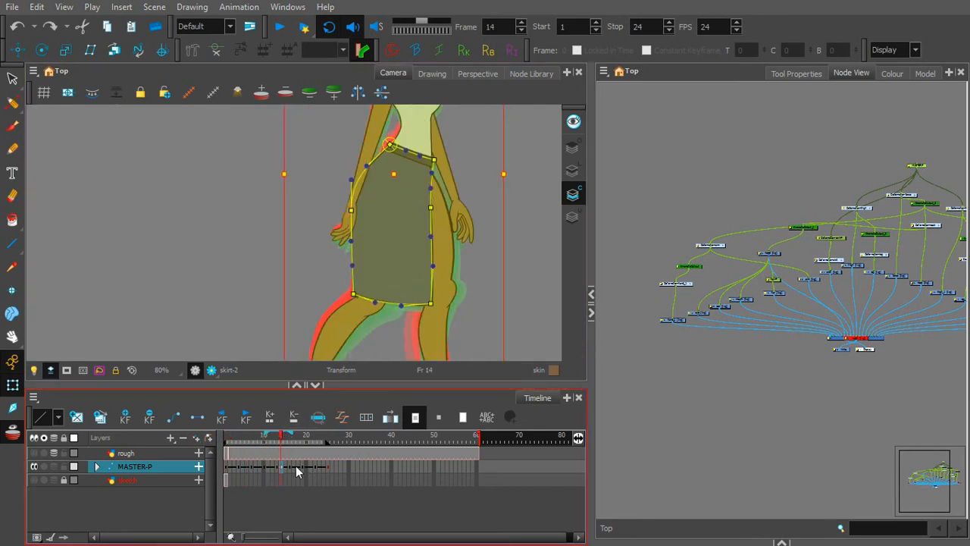
drag(431, 208, 450, 206)
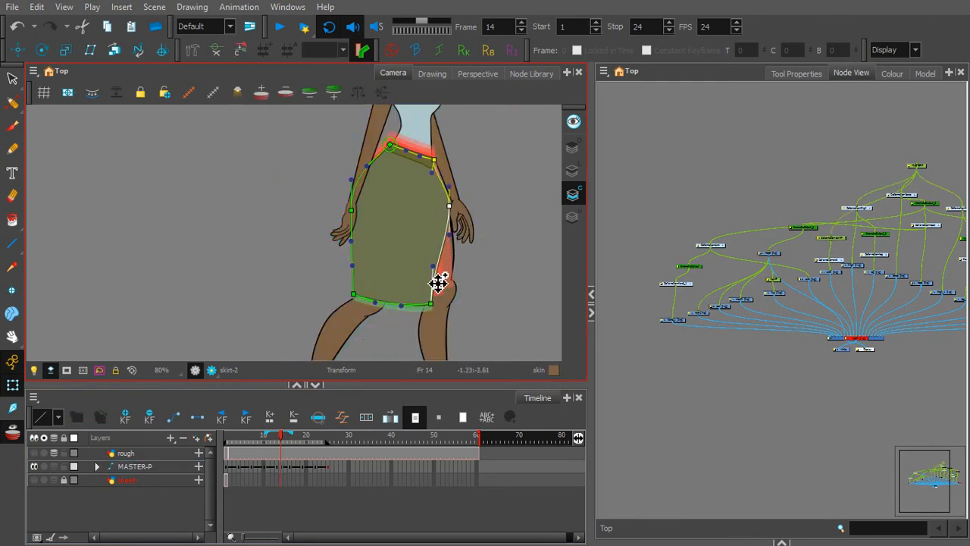
mouse_move(438, 310)
mouse_down()
mouse_move(461, 291)
mouse_move(457, 236)
mouse_move(459, 259)
mouse_up()
- At frame 16, pull the skirt's front edge and front hem corner forward over the leading knee and smooth the front curve
mouse_move(282, 443)
mouse_down()
mouse_move(229, 443)
mouse_move(288, 440)
mouse_up()
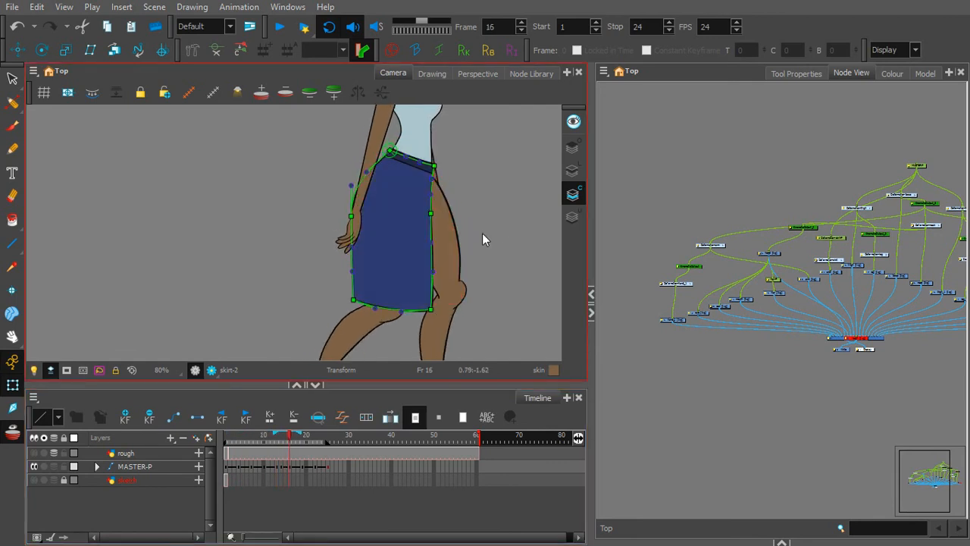
drag(435, 217, 460, 209)
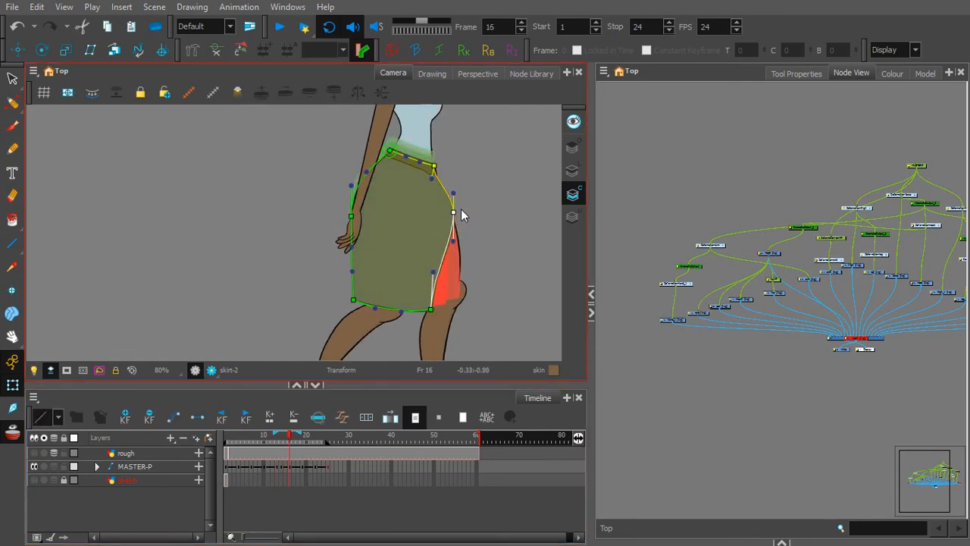
drag(456, 242, 464, 239)
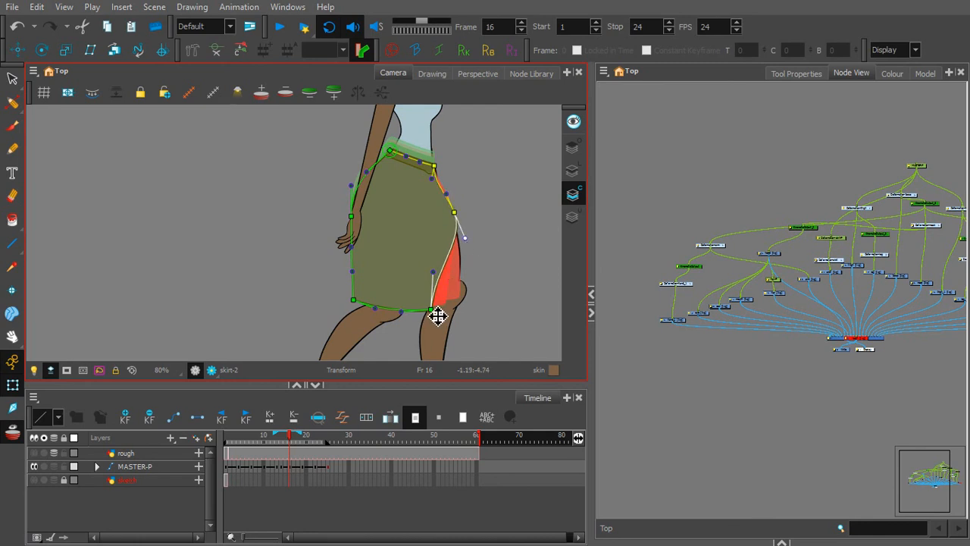
drag(432, 309, 480, 296)
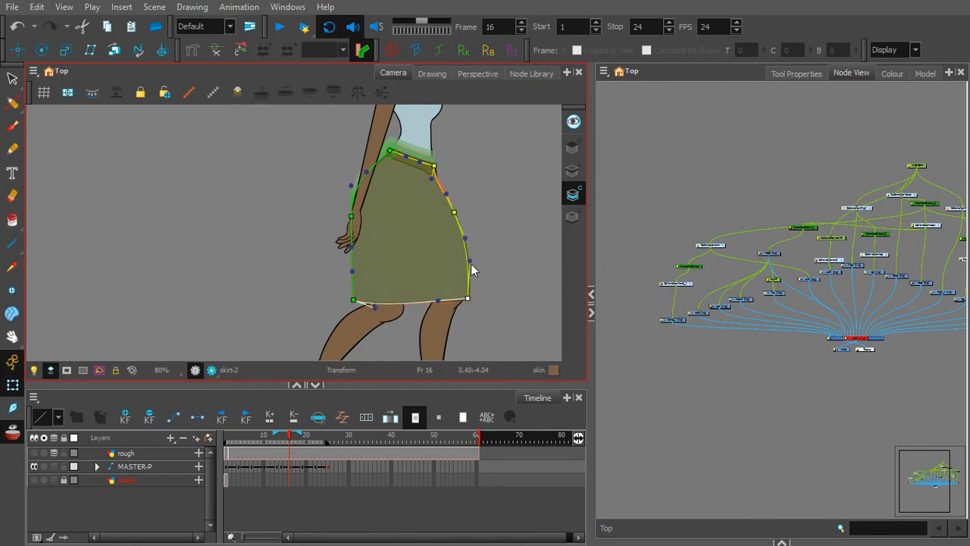
drag(470, 263, 454, 218)
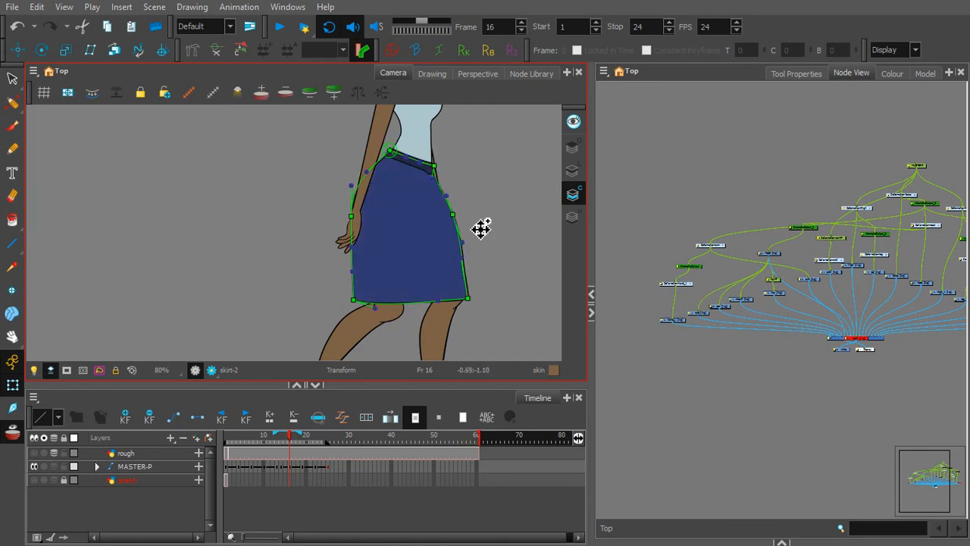
- At frame 19, move the skirt's front edge and front hem corner forward and draw its back hem corner in toward the legs
click(301, 467)
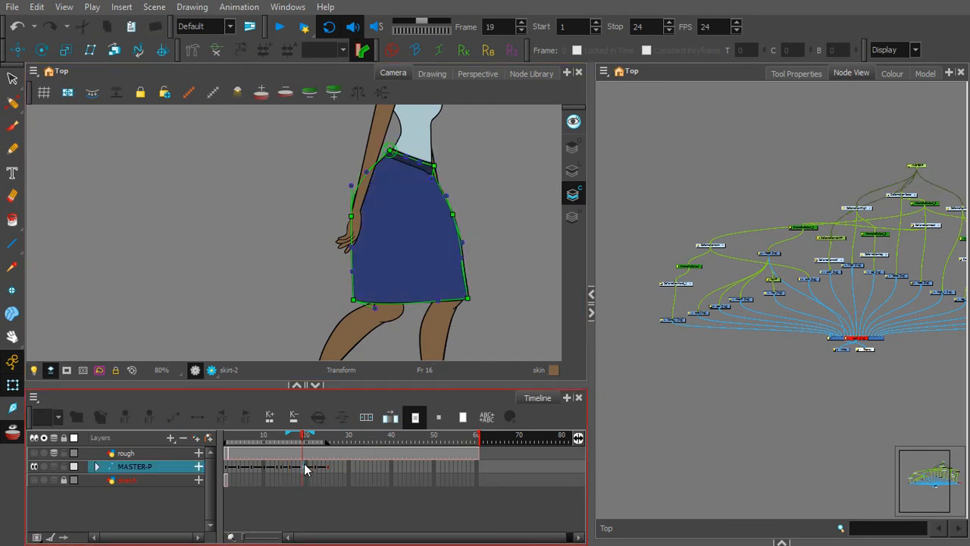
click(470, 200)
drag(434, 197, 450, 196)
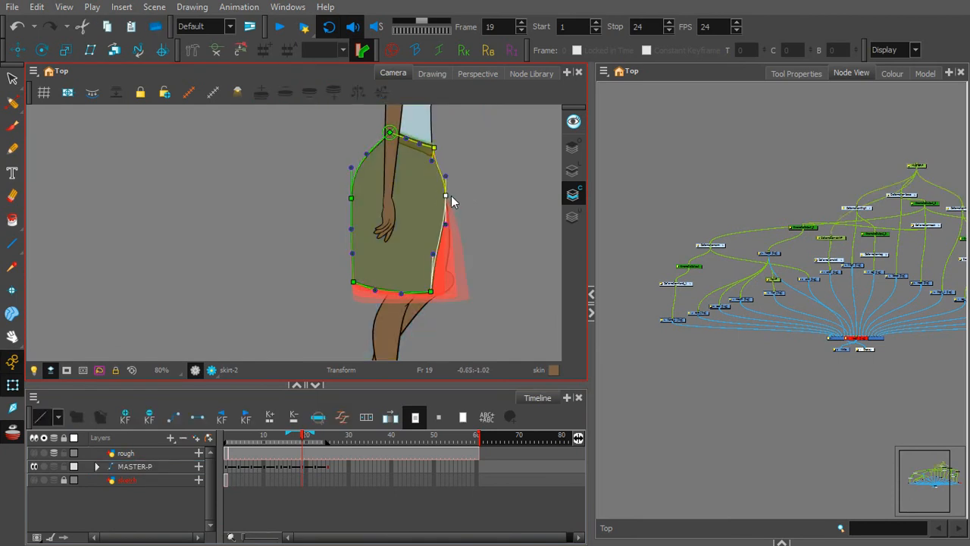
drag(432, 290, 462, 285)
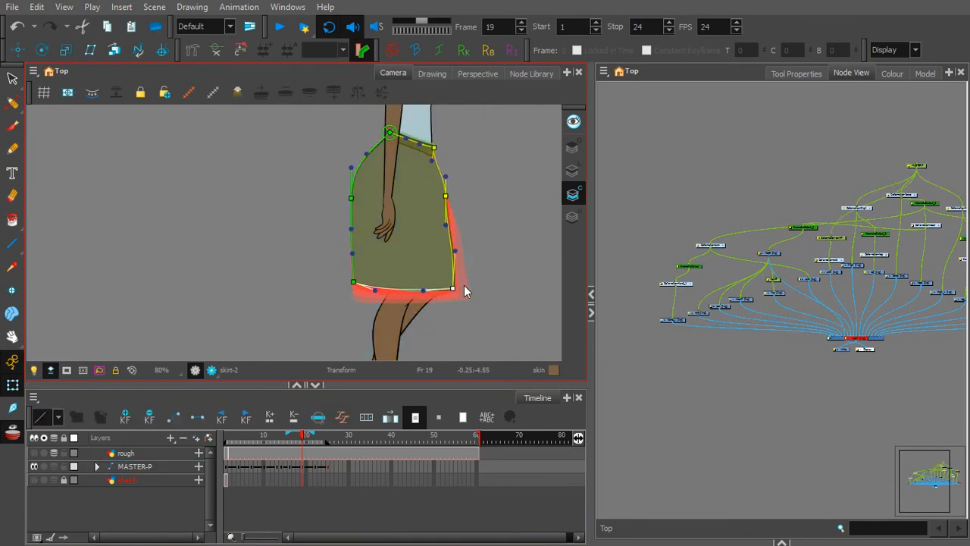
drag(453, 228, 453, 225)
drag(355, 284, 375, 286)
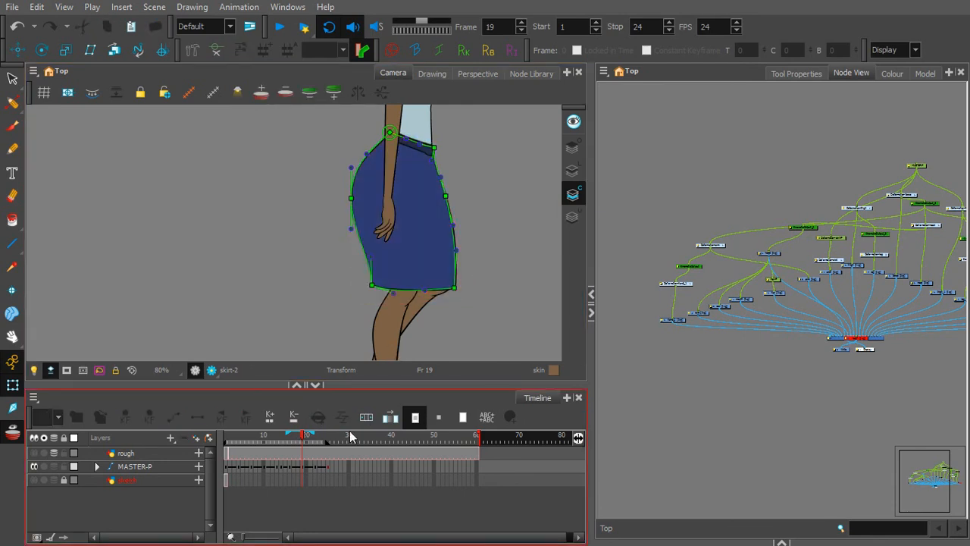
- At frame 22, pull the skirt's front edge and front hem corner out over the raised thigh and knee, and smooth the front curve
click(315, 467)
click(451, 184)
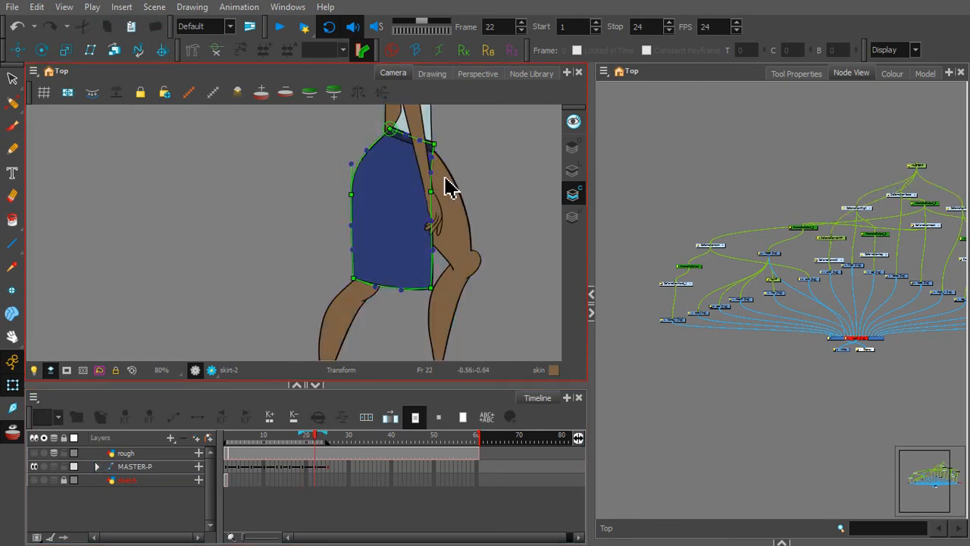
drag(437, 198, 463, 186)
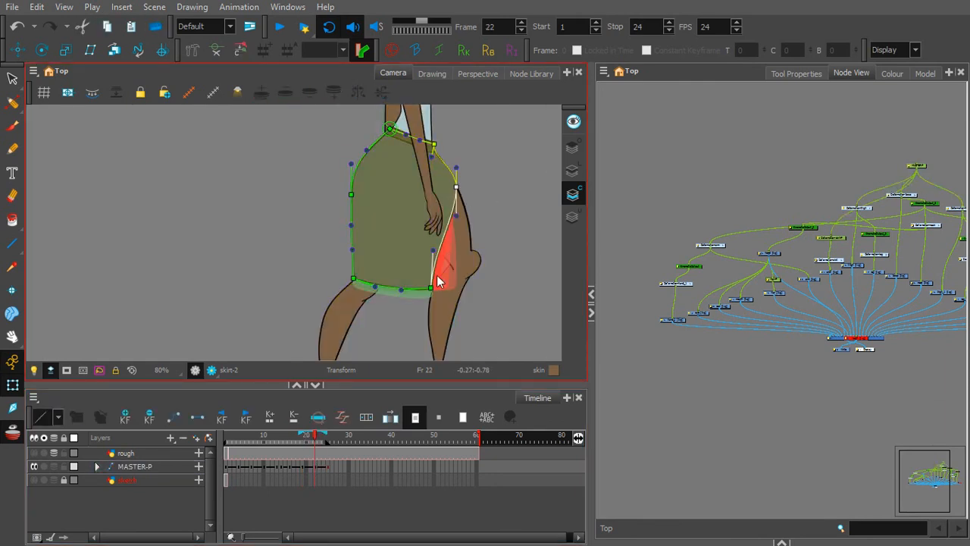
drag(437, 295, 458, 182)
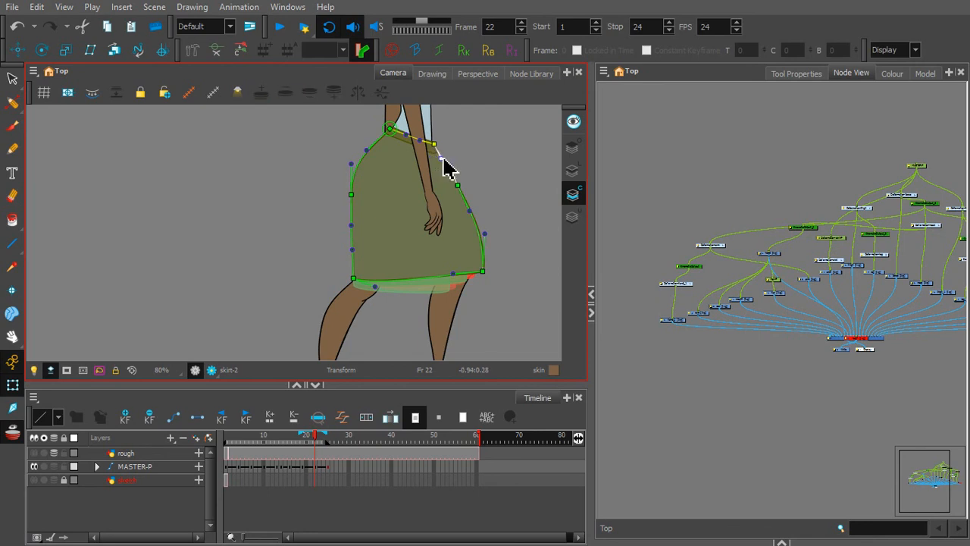
click(468, 161)
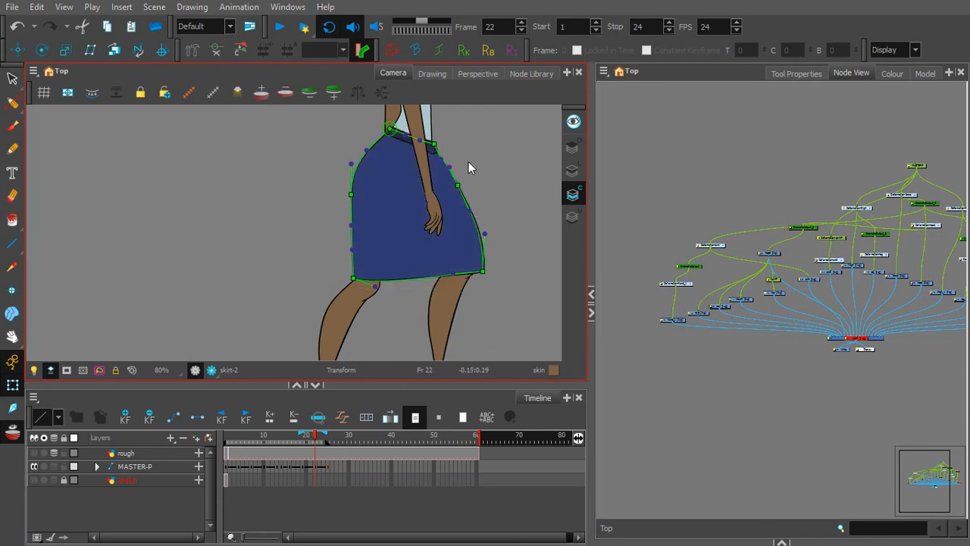
- Copy the MASTER-P pose from frame 1 and paste it onto frame 25 so the skirt loops
click(328, 467)
click(226, 466)
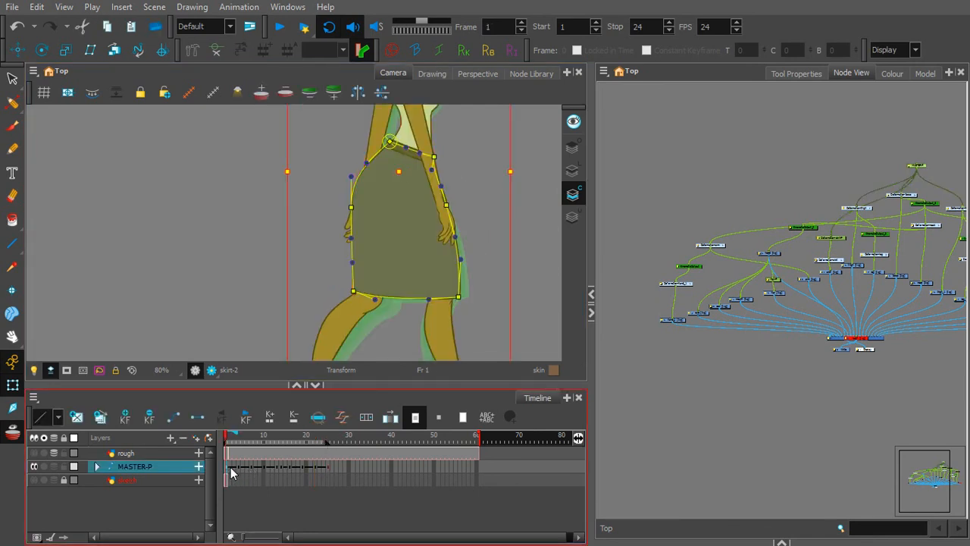
click(329, 468)
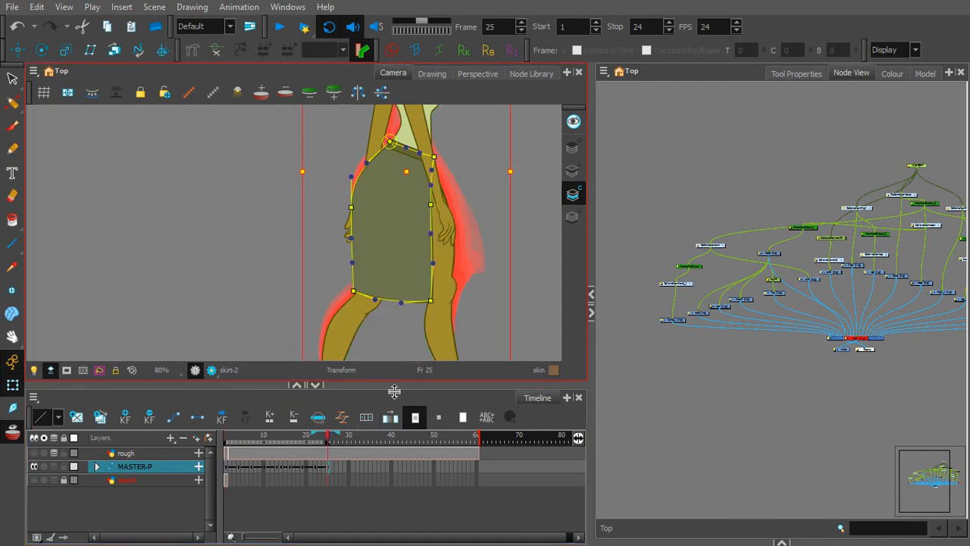
click(230, 465)
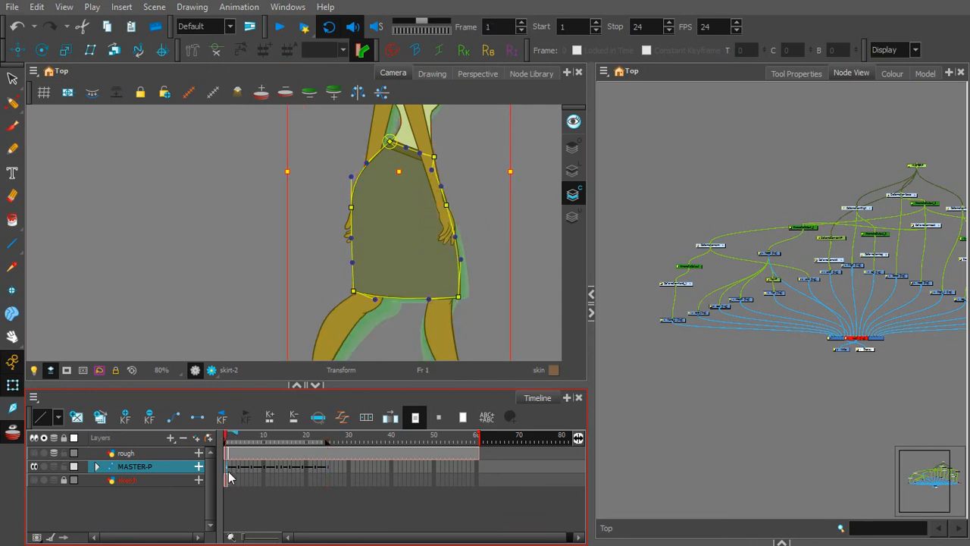
click(326, 468)
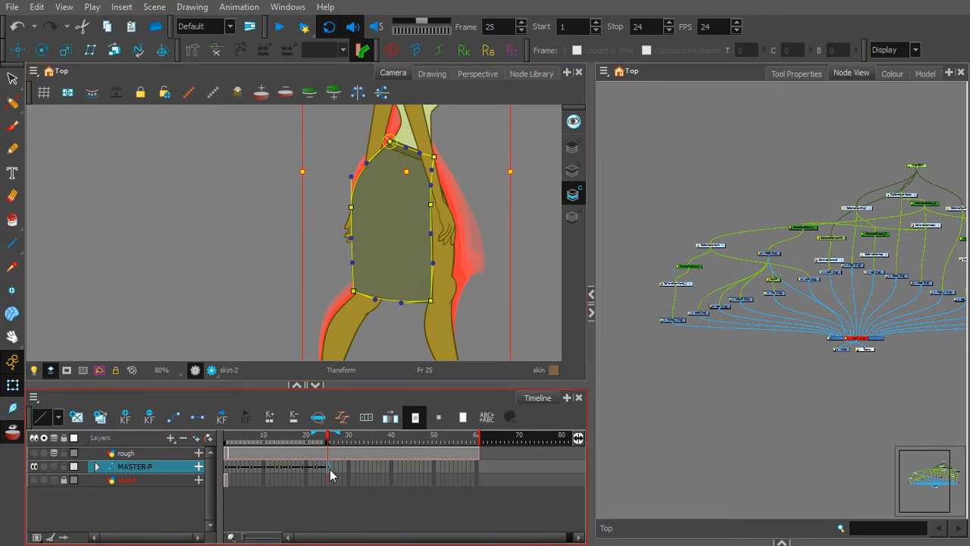
key(ctrl+v)
click(504, 259)
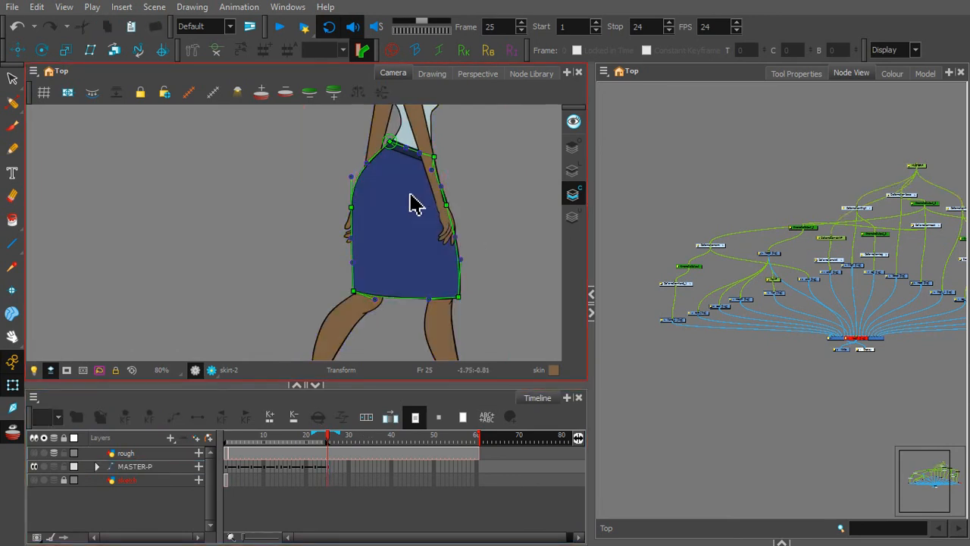
- Play back the walk cycle with the whole character in view to check the skirt's motion
key(1)
key(space)
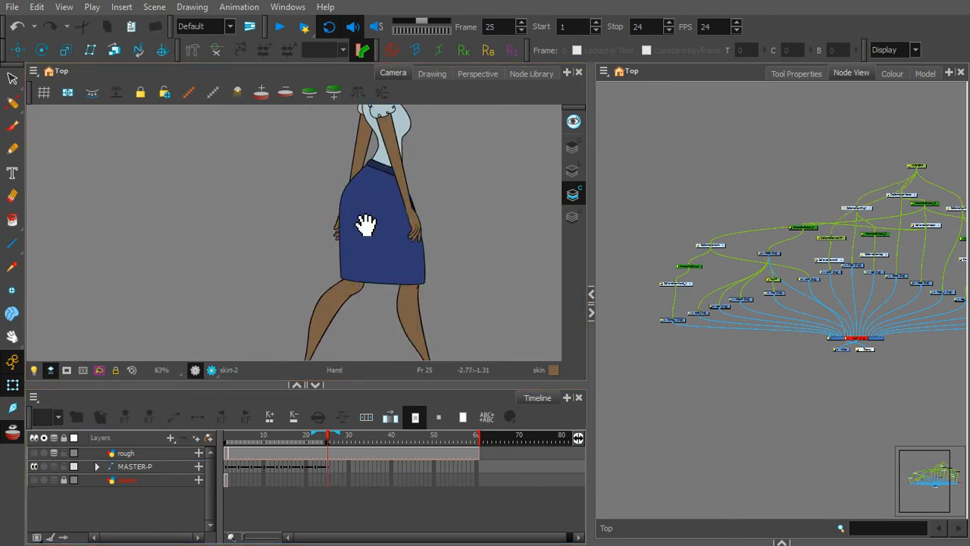
drag(366, 225, 356, 276)
key(1)
key(1)
click(281, 28)
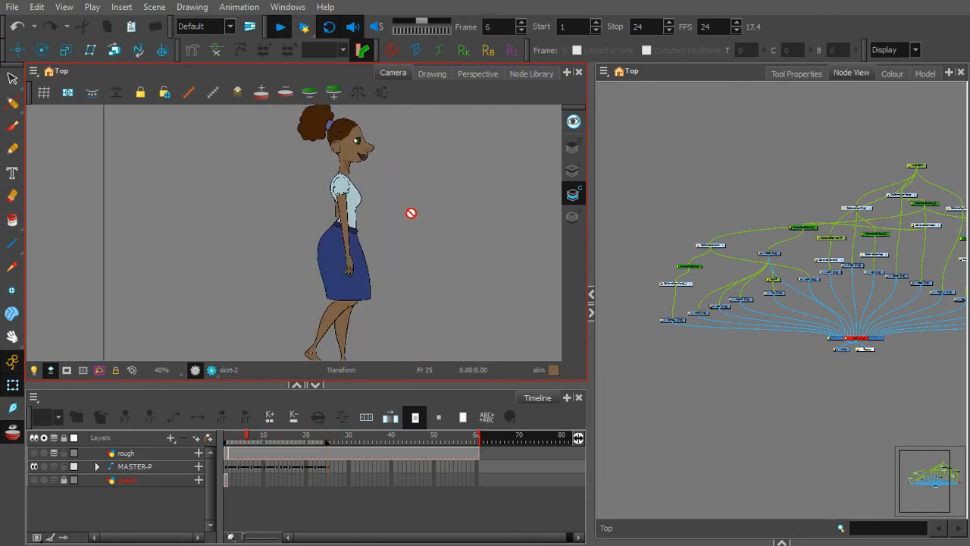
click(280, 28)
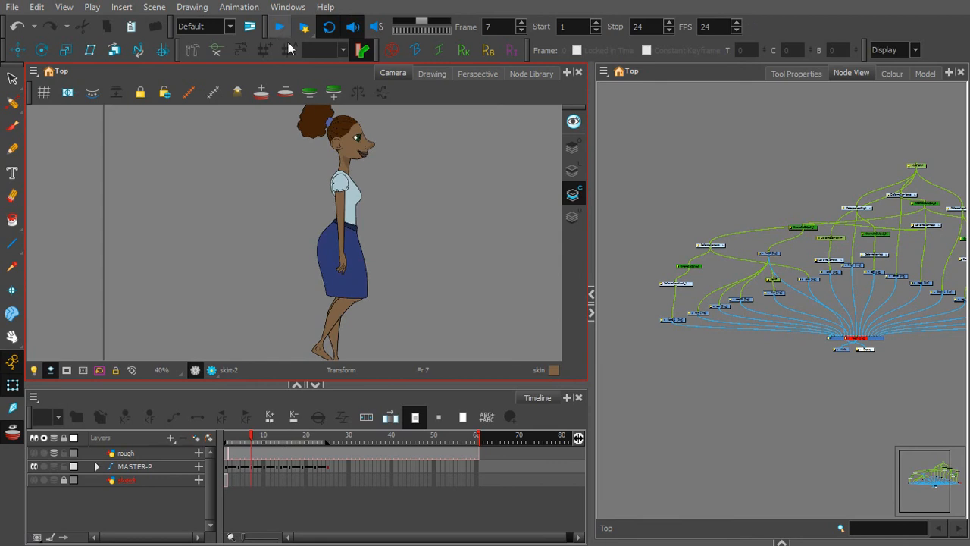
- At frame 13, pull the middle of the skirt's front edge forward over the front thigh
drag(250, 438, 278, 444)
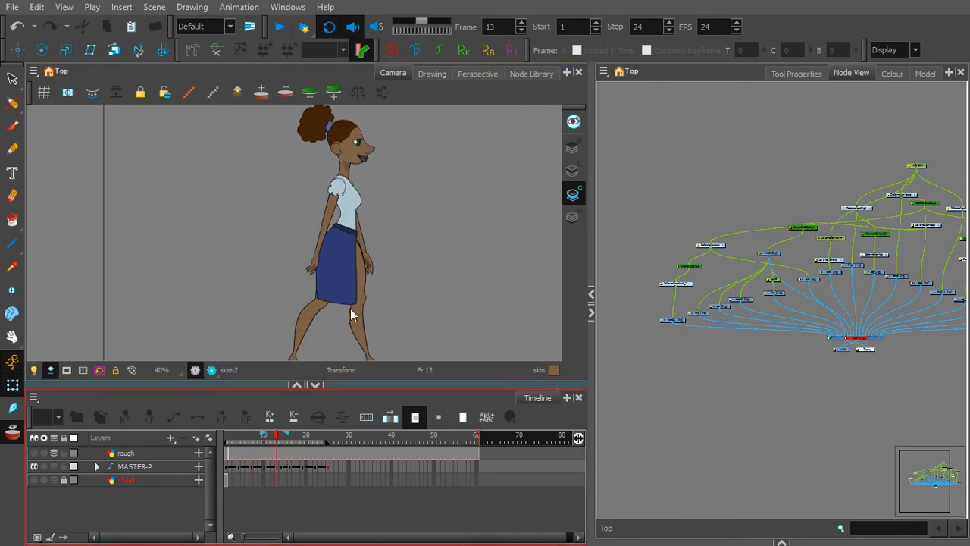
click(281, 468)
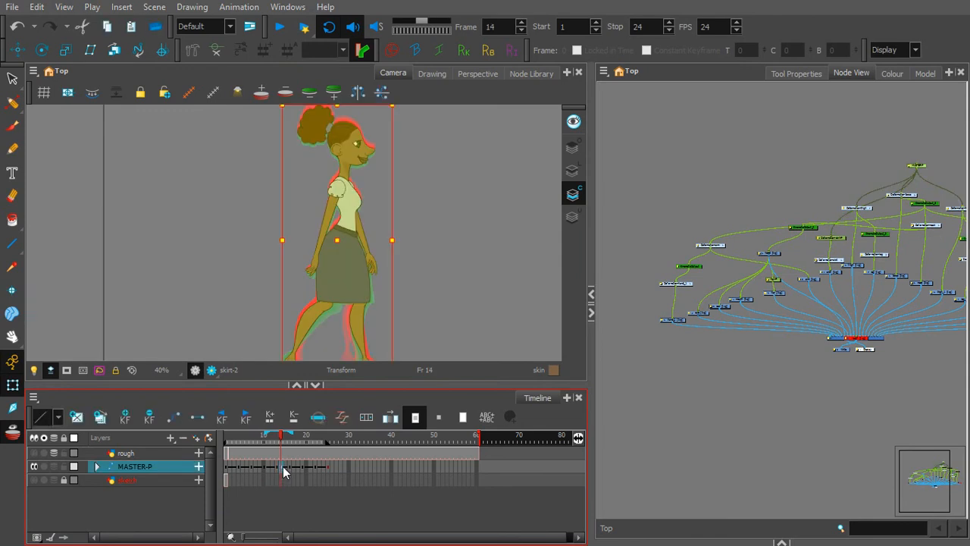
click(278, 466)
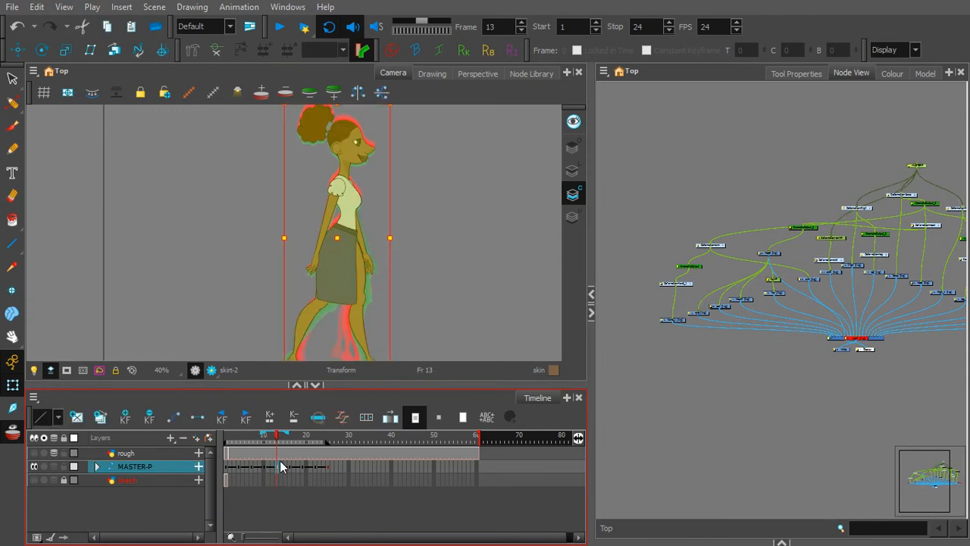
key(Escape)
click(351, 274)
key(2)
key(2)
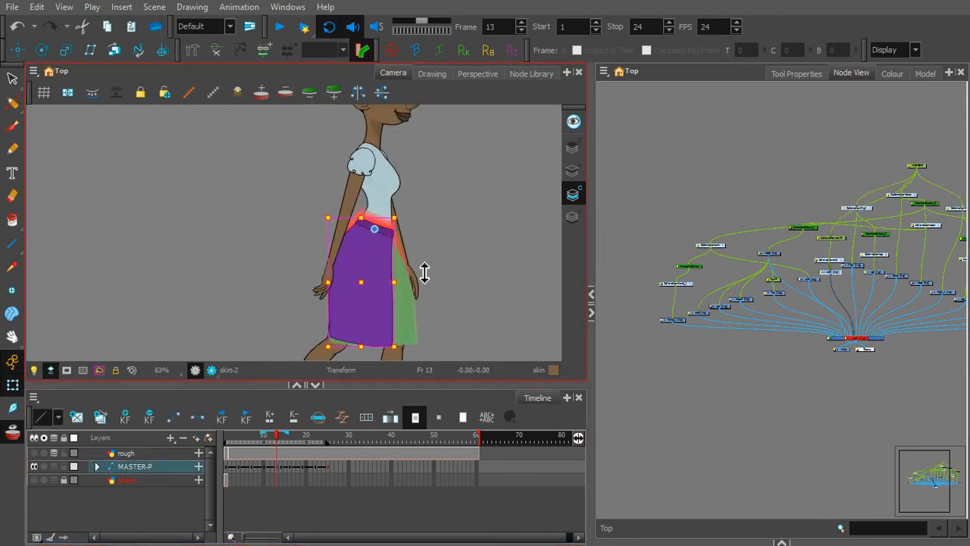
key(2)
drag(426, 256, 372, 237)
key(shift+F11)
drag(423, 267, 356, 222)
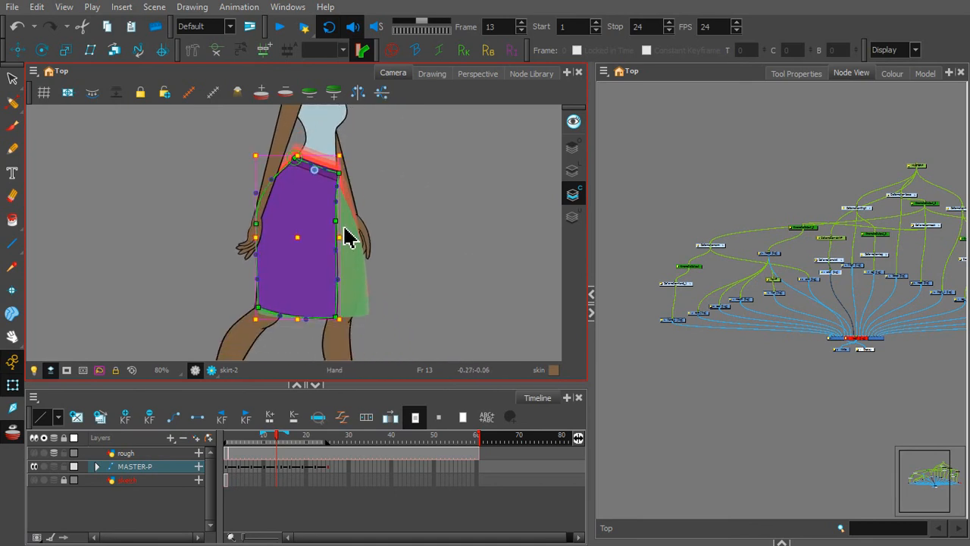
key(Escape)
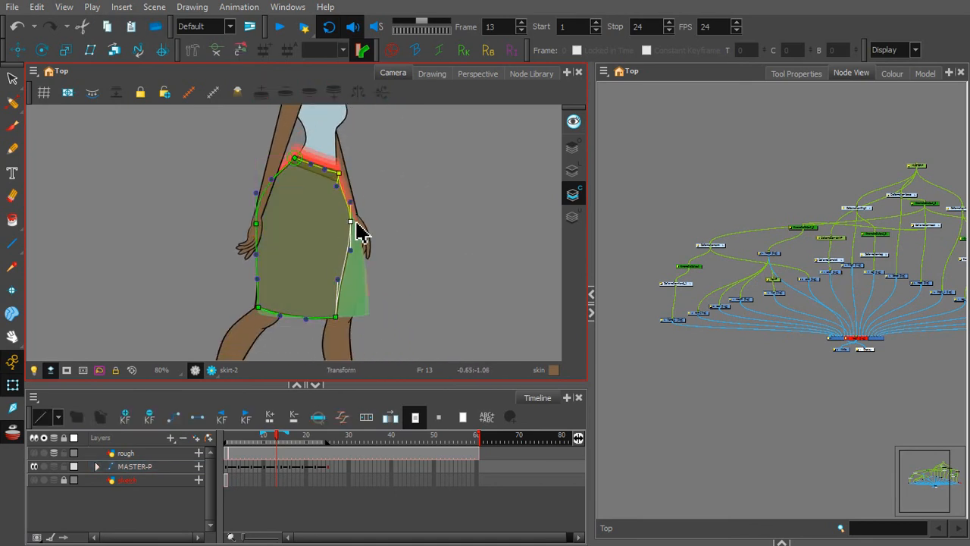
- At frame 13, move the skirt's front hem corner forward over the front leg and smooth the front edge's curve
drag(342, 320, 364, 312)
click(397, 266)
click(359, 257)
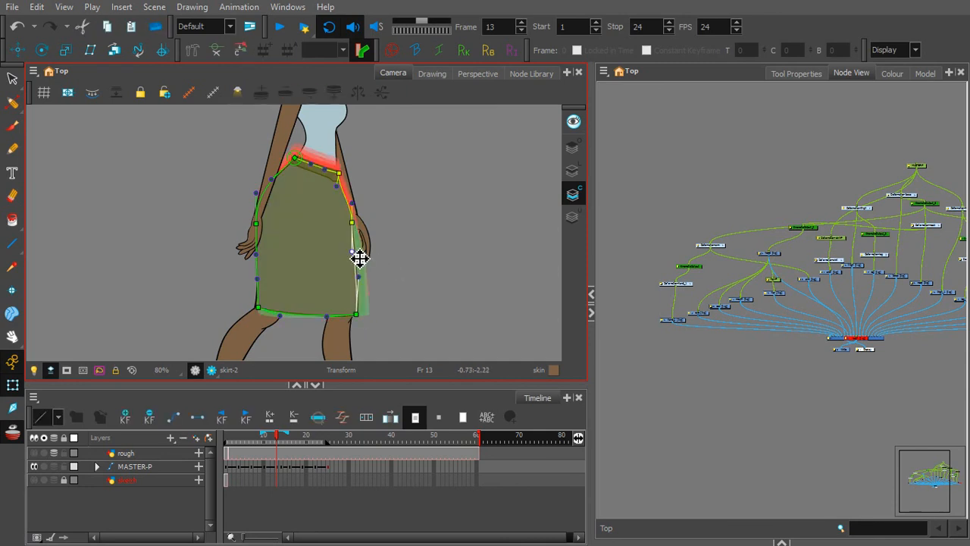
click(406, 230)
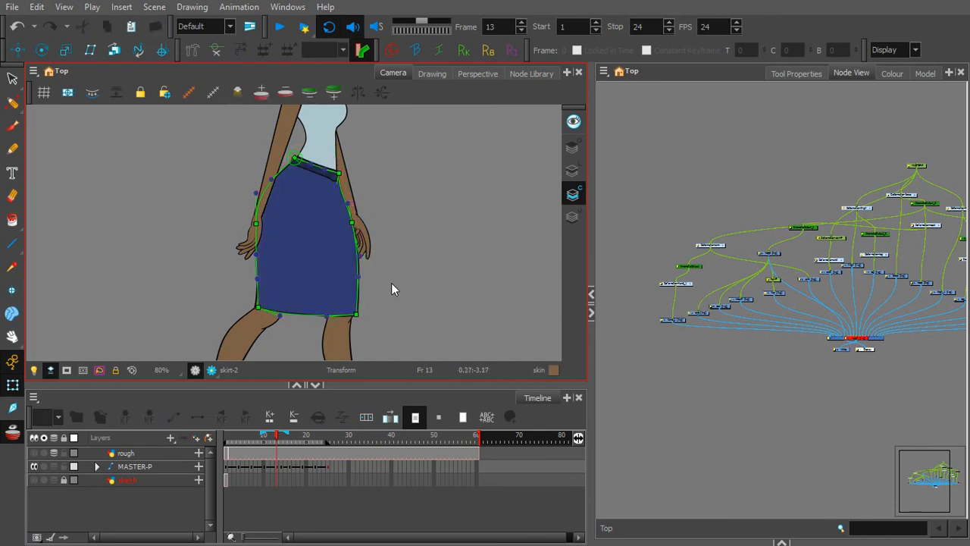
click(364, 320)
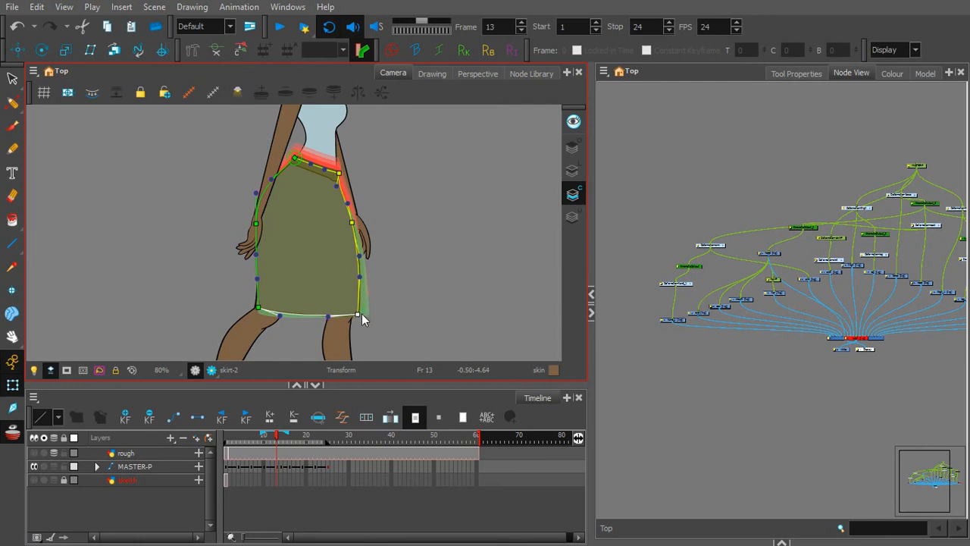
click(406, 292)
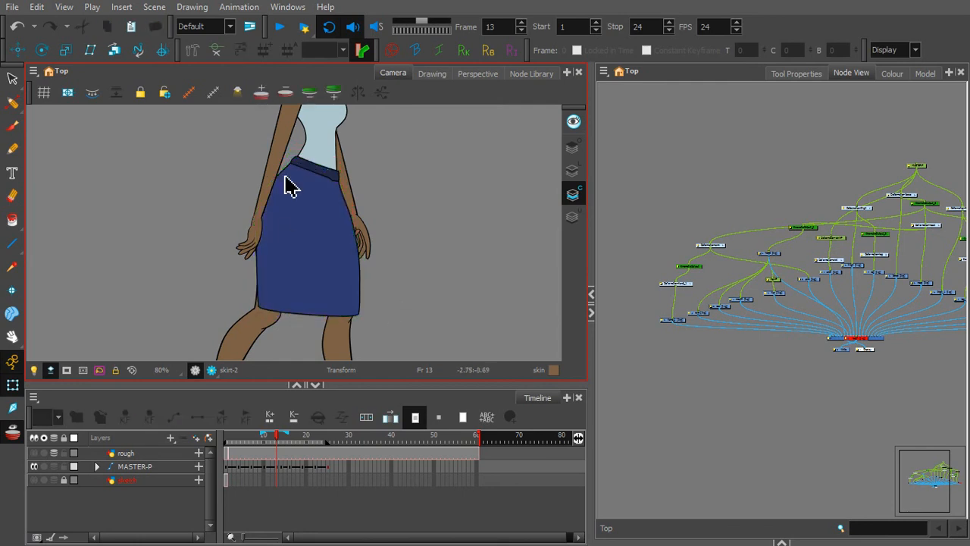
- At frame 13, extend the skirt's back hem corner slightly backward over the rear leg
click(271, 313)
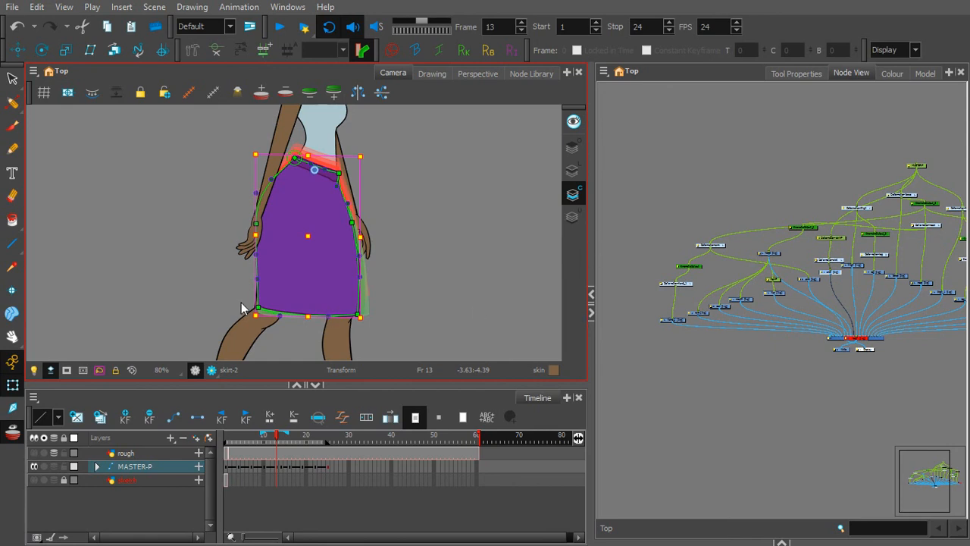
click(200, 506)
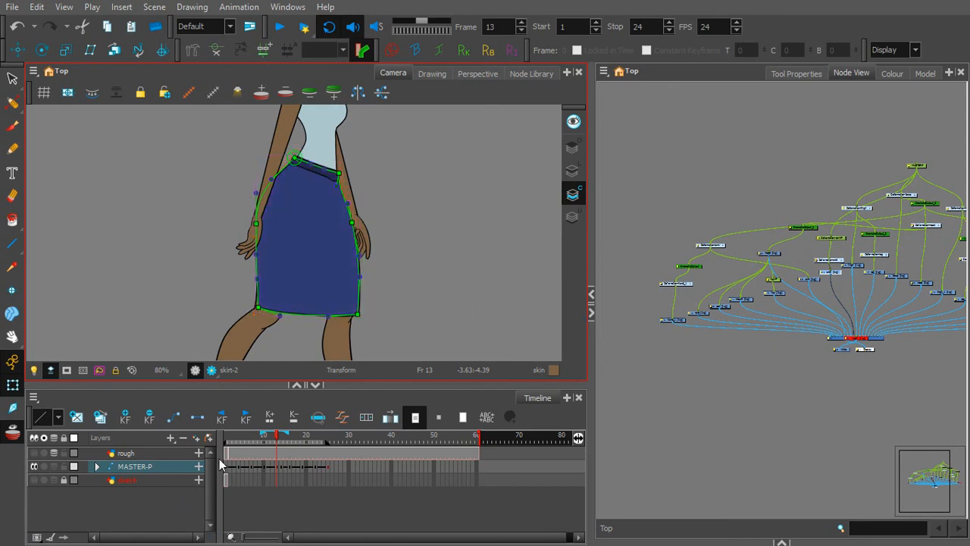
click(262, 313)
drag(262, 313, 251, 308)
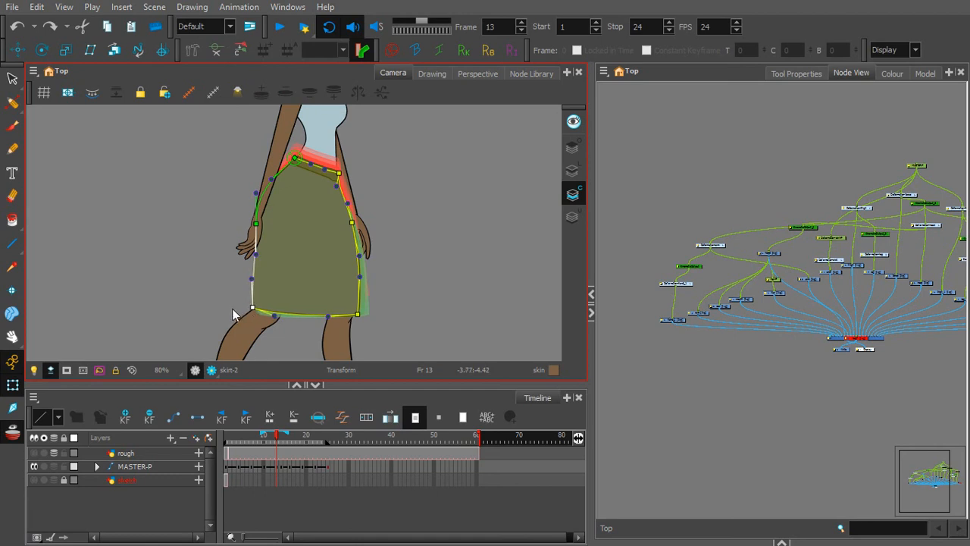
- At frame 16, draw the skirt's back hem corner in toward the legs
drag(278, 441, 294, 442)
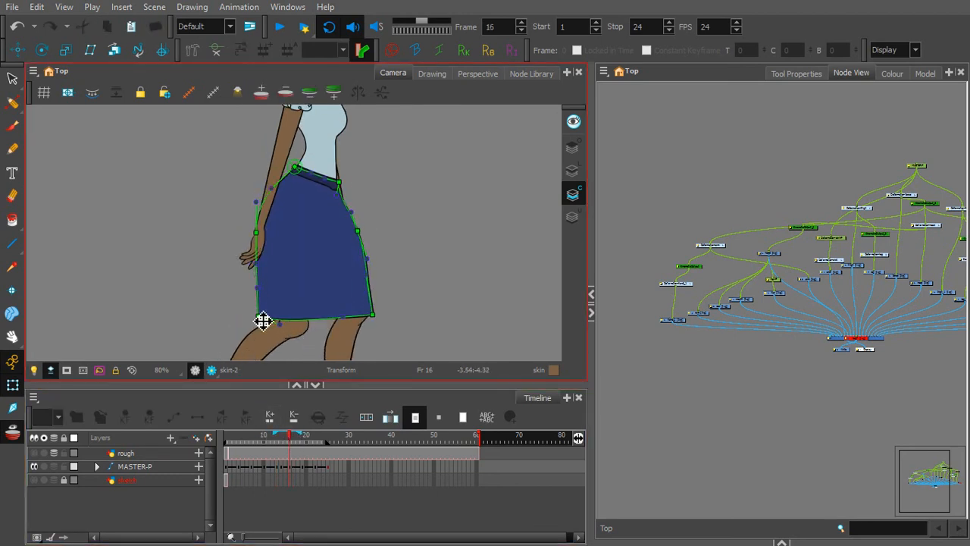
drag(262, 321, 278, 315)
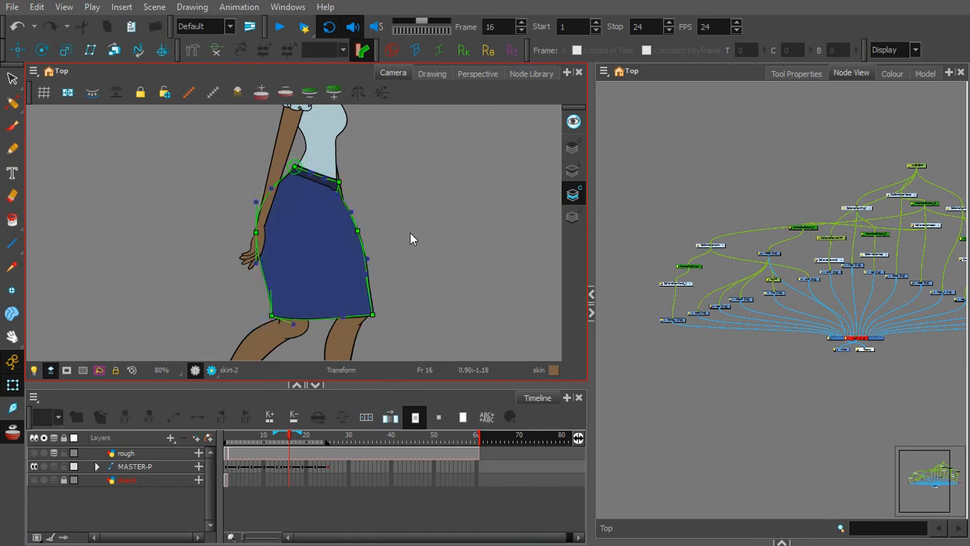
click(96, 371)
click(243, 296)
scroll(235, 293, down, 4)
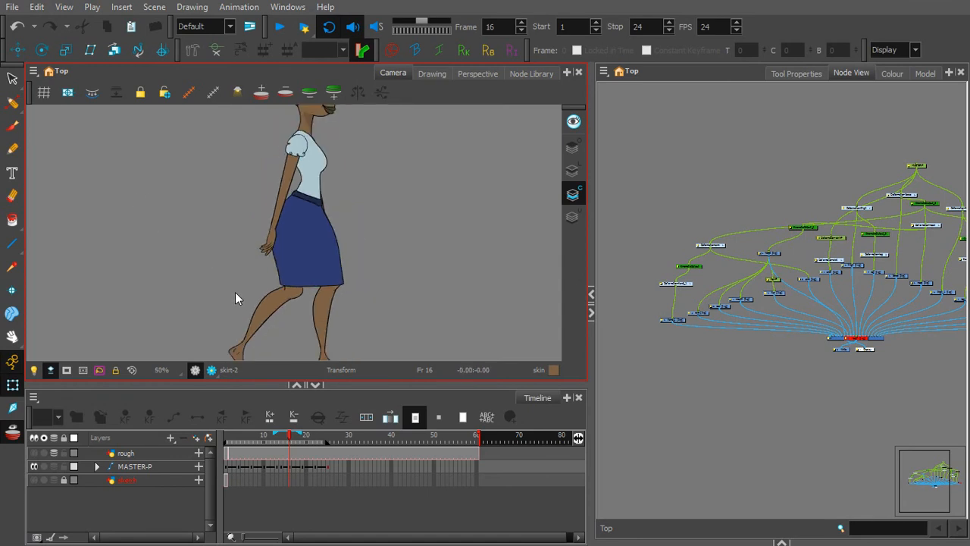
- Play back the walk cycle to check the corrected skirt shapes at frames 13 and 16
key(Return)
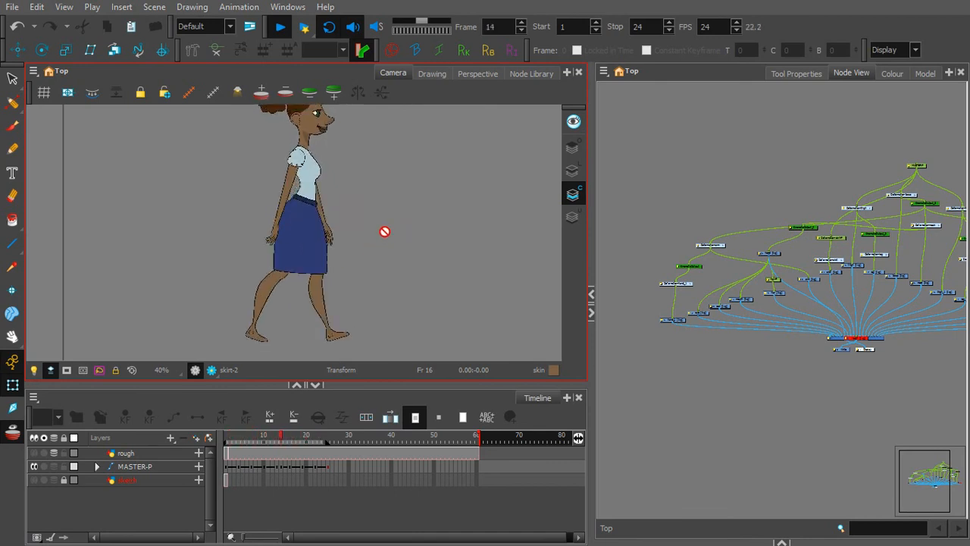
click(281, 28)
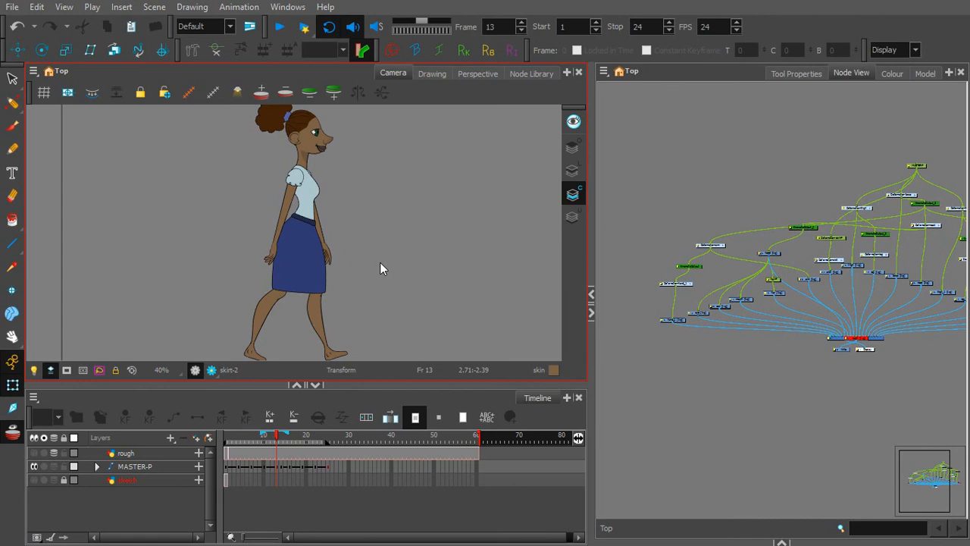
click(278, 29)
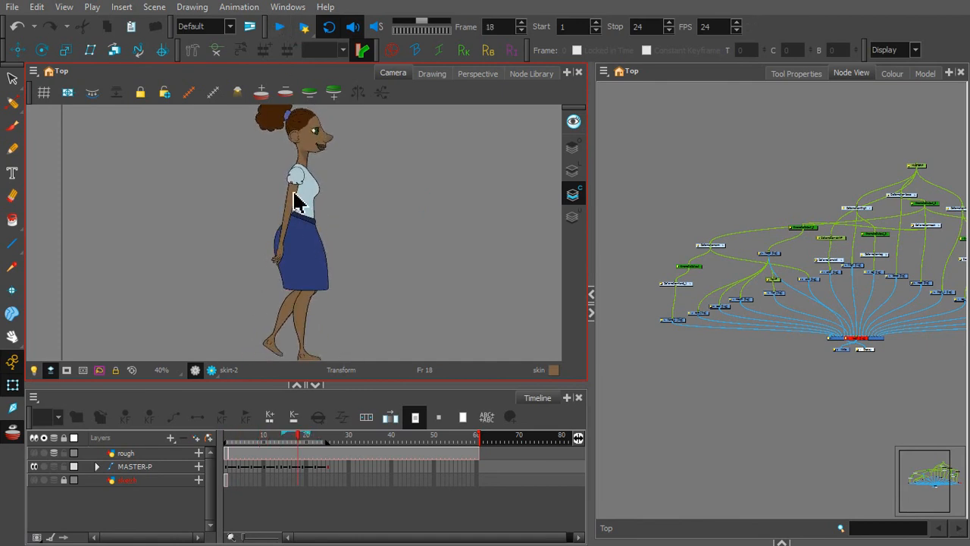
- At frame 13, select the character's eye and switch its drawing substitution to 1
click(301, 442)
drag(300, 442, 277, 442)
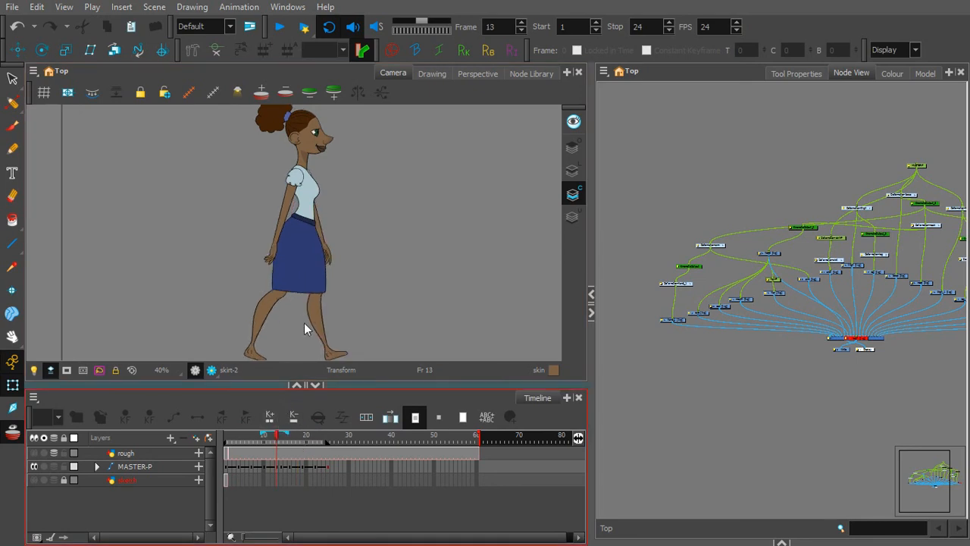
scroll(354, 203, up, 2)
drag(379, 166, 362, 294)
scroll(373, 158, up, 4)
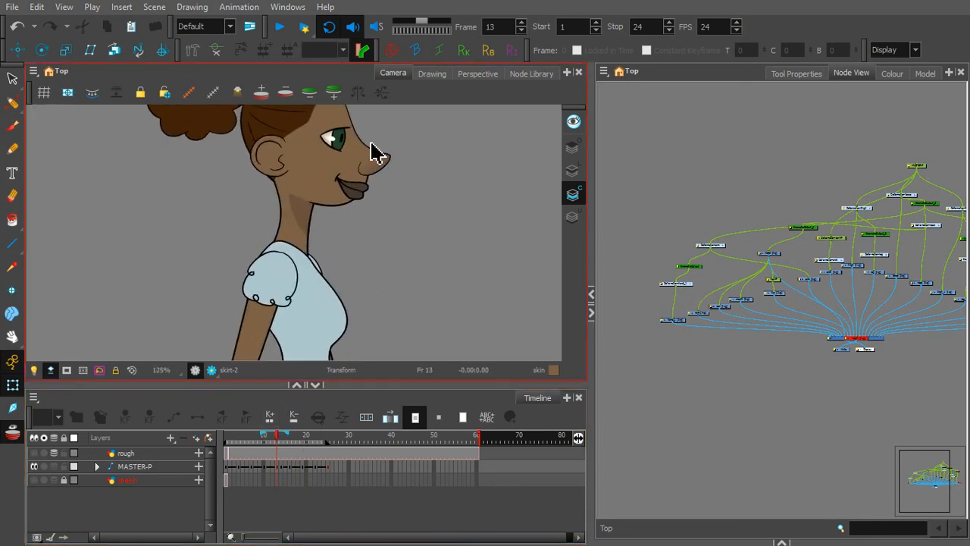
drag(407, 160, 364, 228)
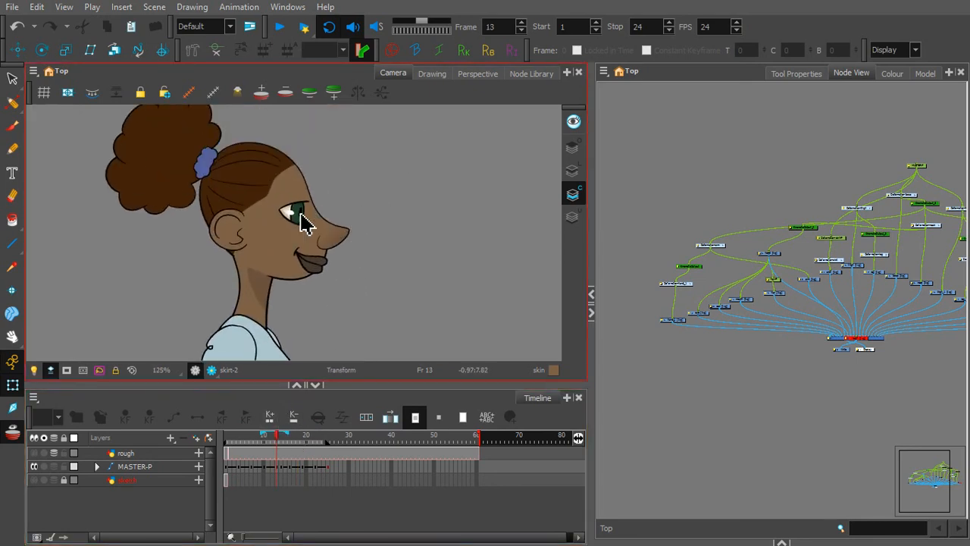
click(303, 222)
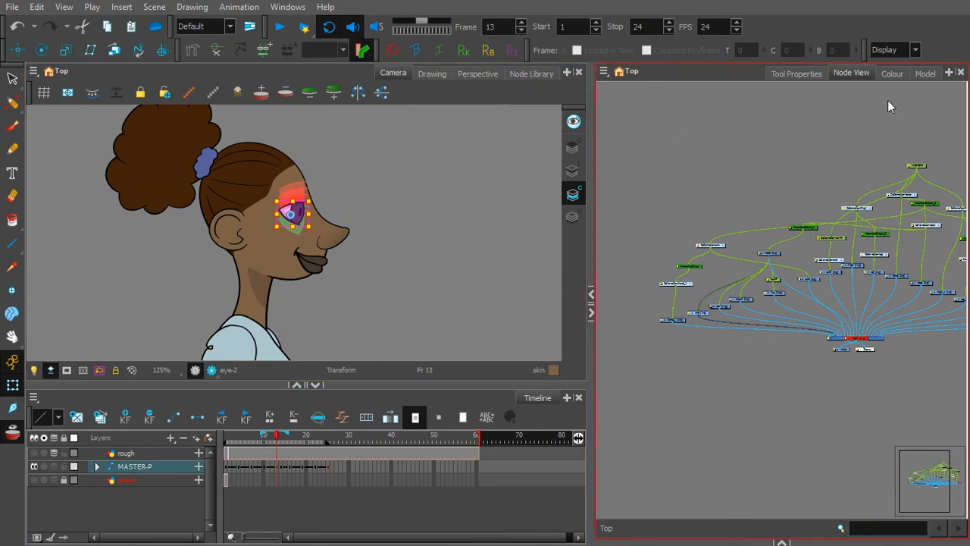
drag(780, 539, 779, 473)
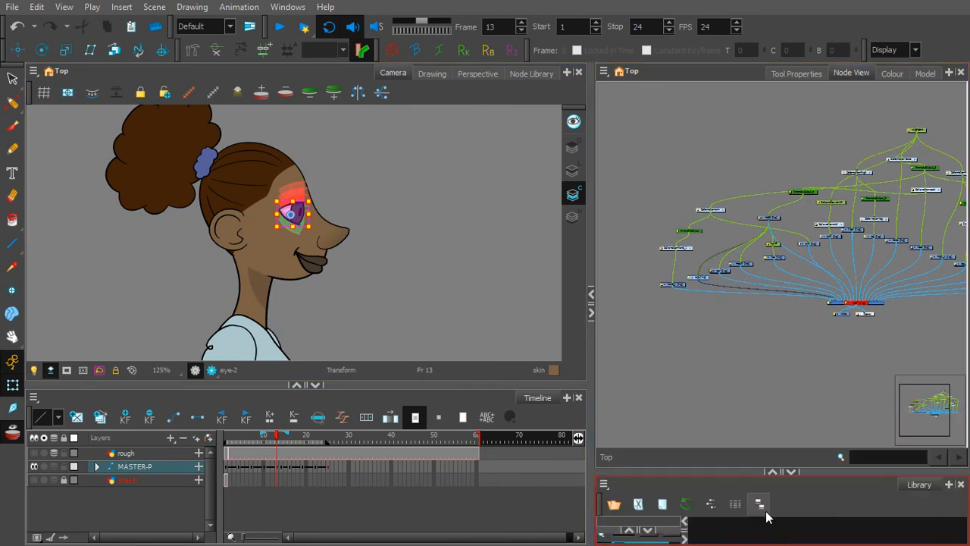
click(778, 472)
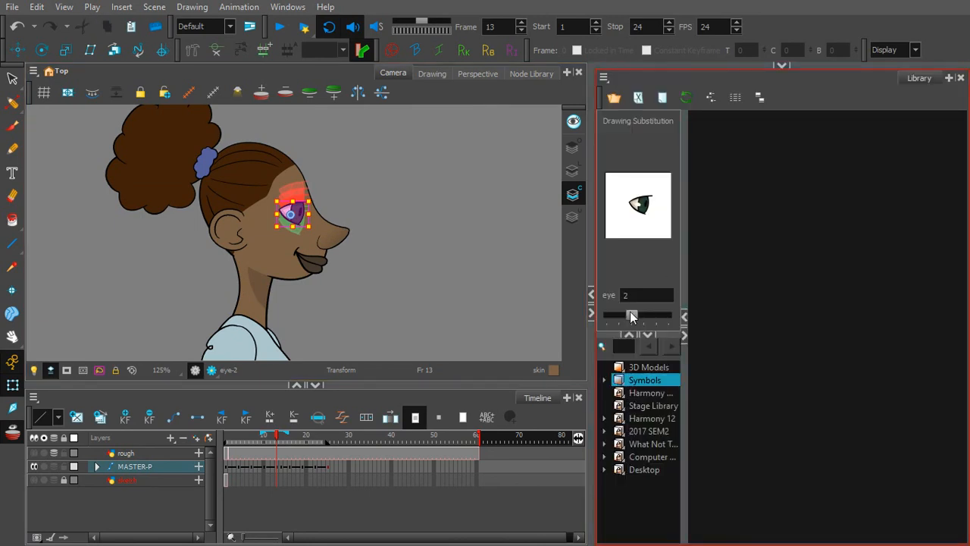
mouse_move(629, 311)
mouse_down()
mouse_move(606, 313)
mouse_move(686, 314)
mouse_move(618, 313)
mouse_up()
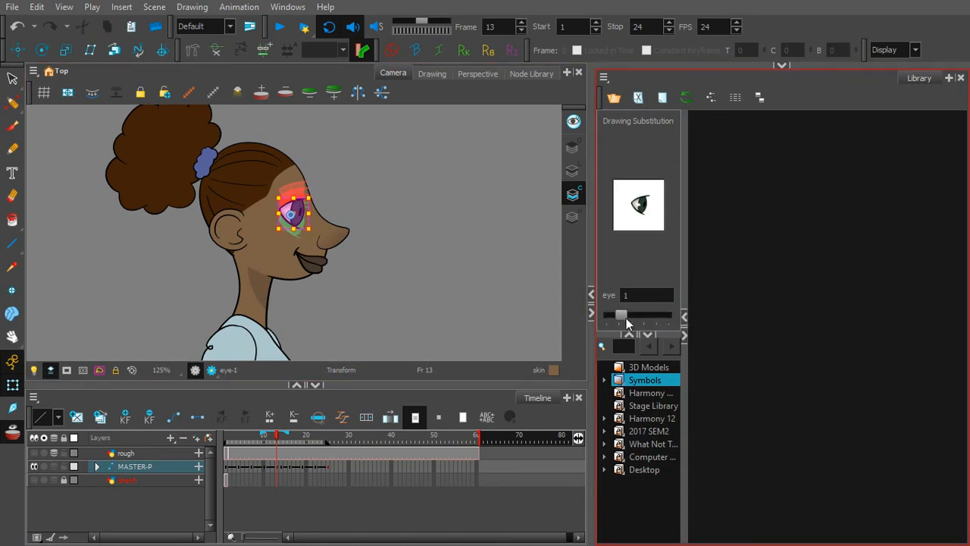
- Close the eye progressively by substituting drawing 3 at frame 14, drawing 4 at frame 15 and drawing 5 at frame 16
click(280, 440)
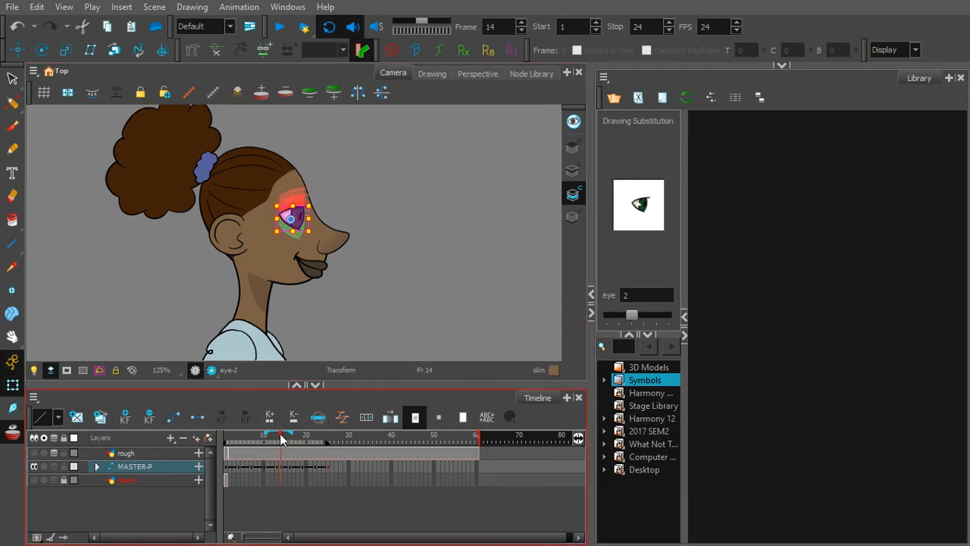
drag(634, 312, 641, 313)
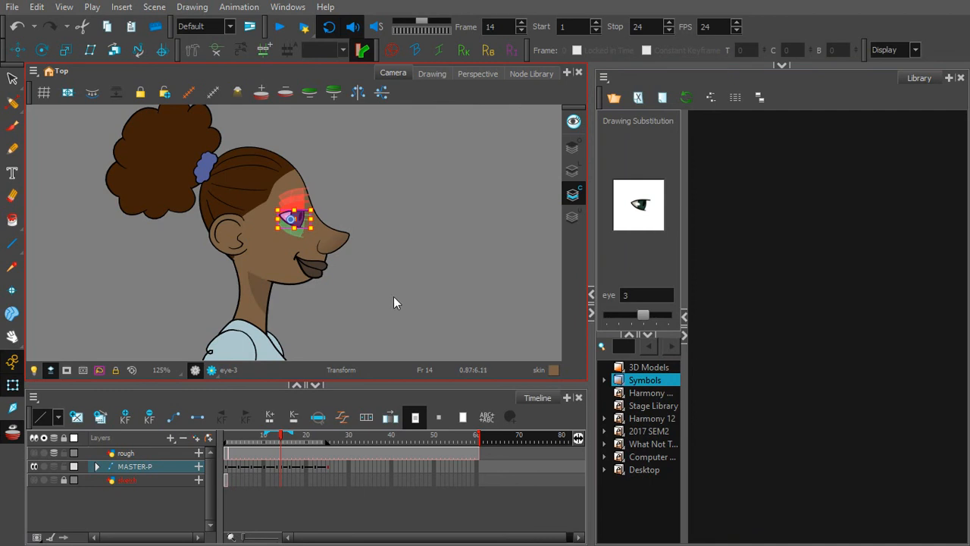
drag(281, 439, 286, 440)
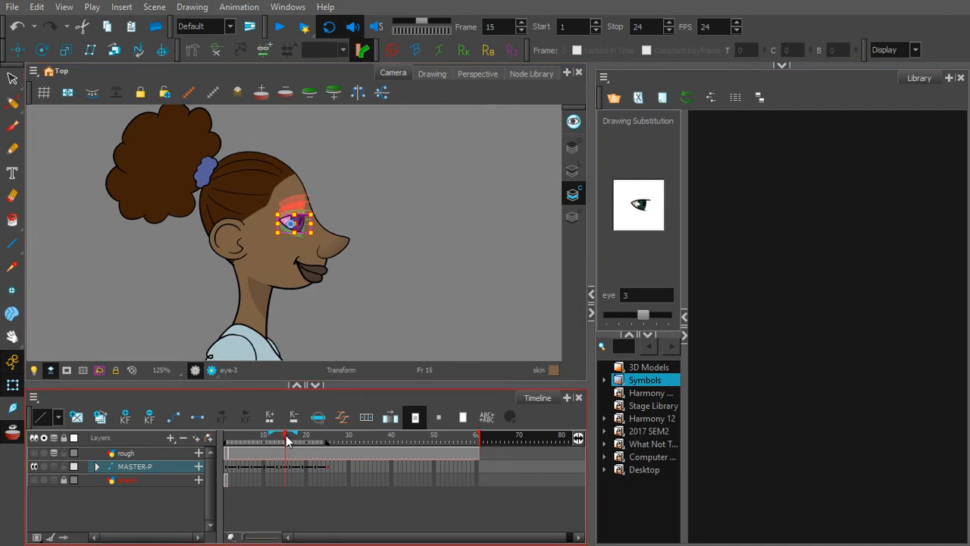
click(654, 296)
drag(646, 315, 654, 315)
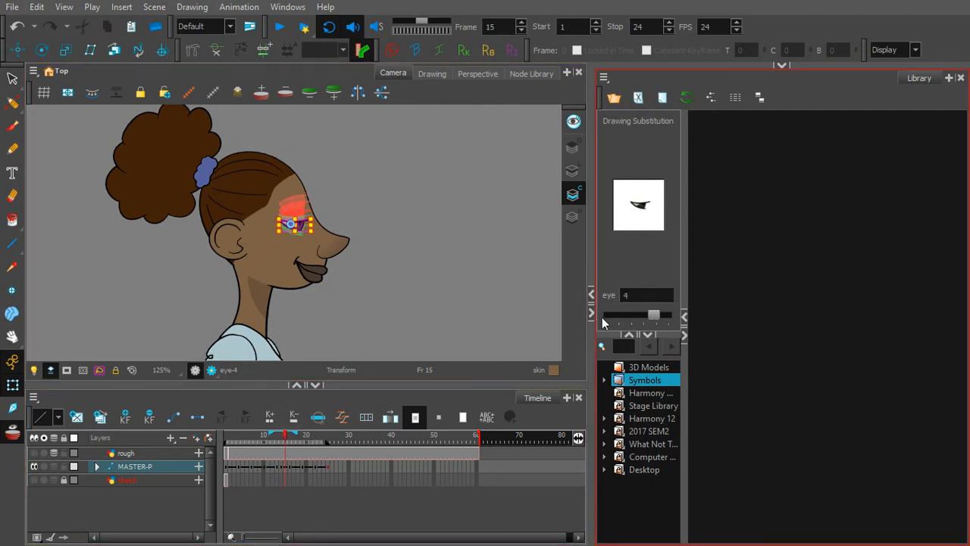
click(289, 438)
click(659, 318)
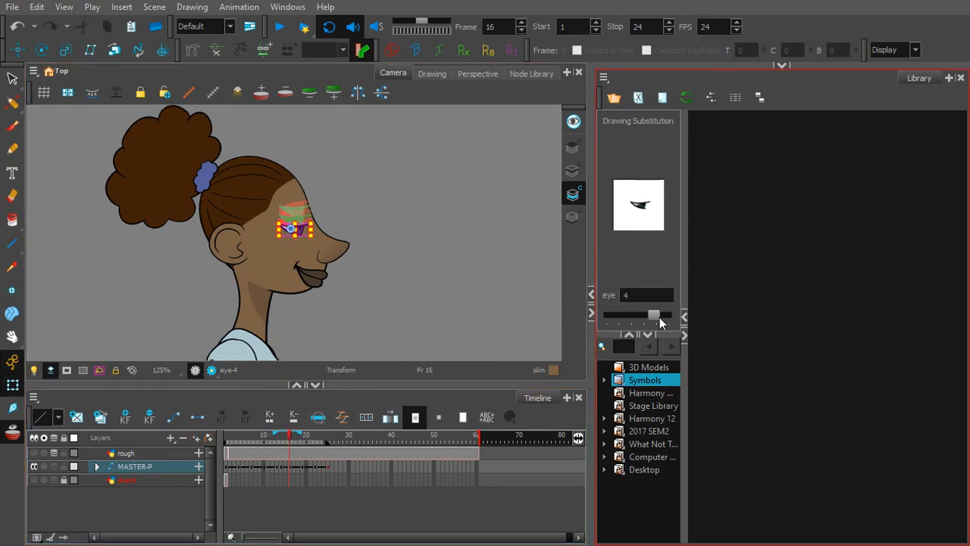
click(661, 315)
- Start reopening the eye by switching its drawing substitution to 3 at frame 18
click(292, 434)
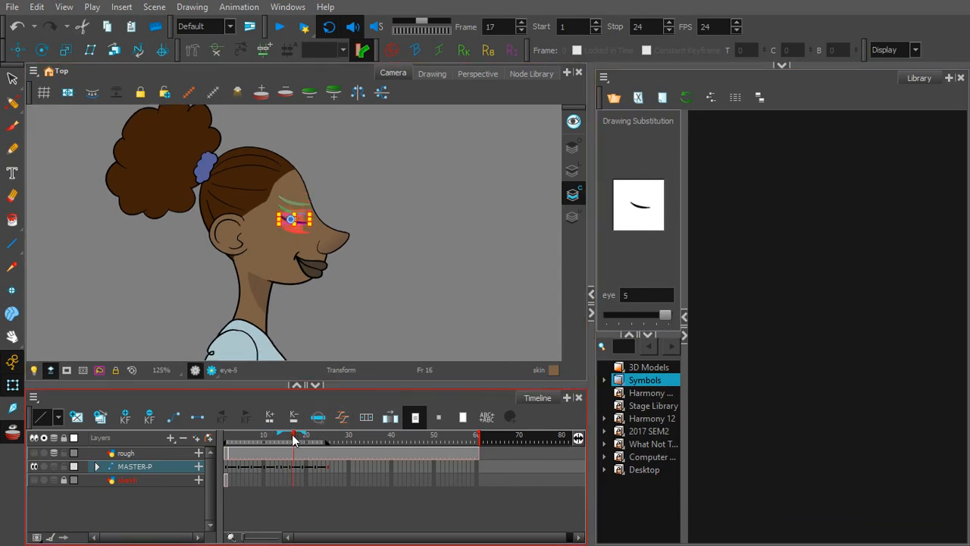
drag(305, 433, 297, 433)
click(296, 435)
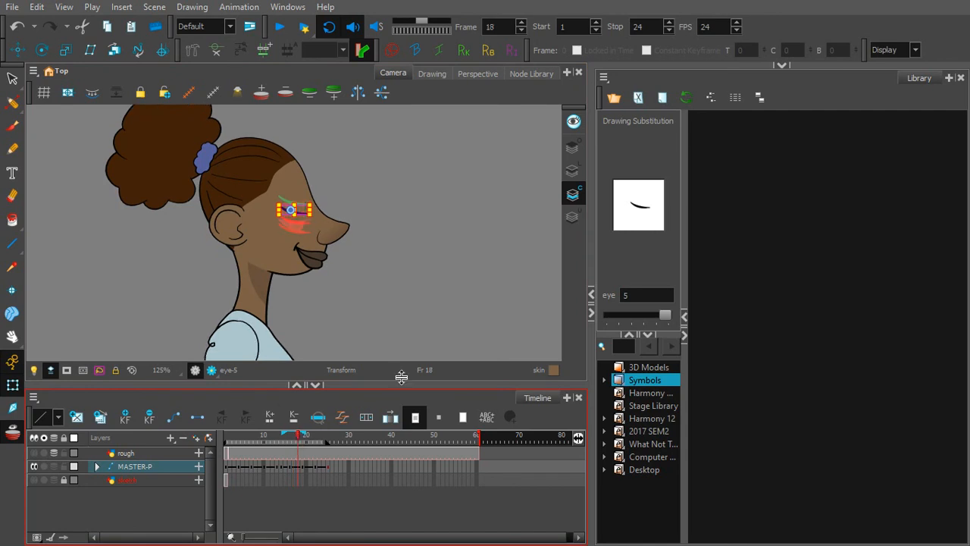
click(672, 305)
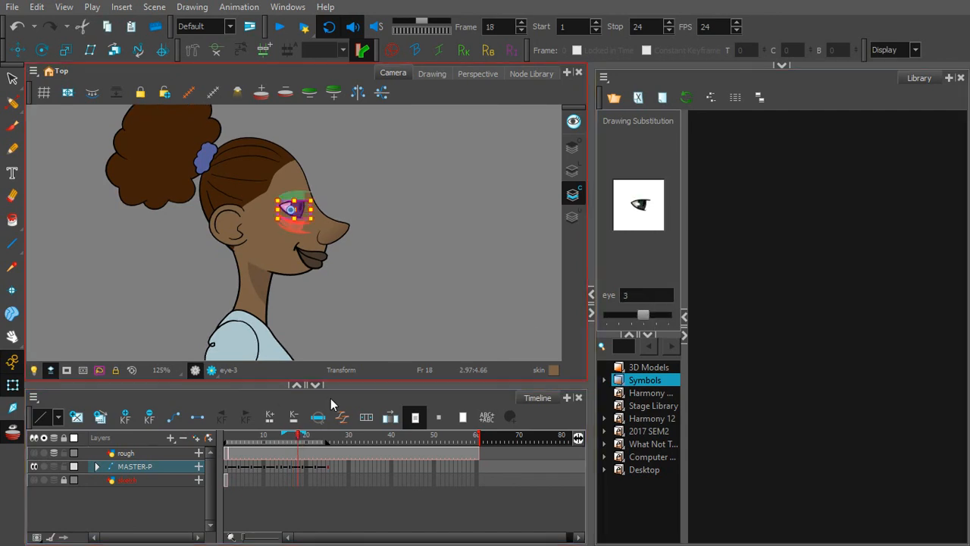
click(296, 434)
click(302, 434)
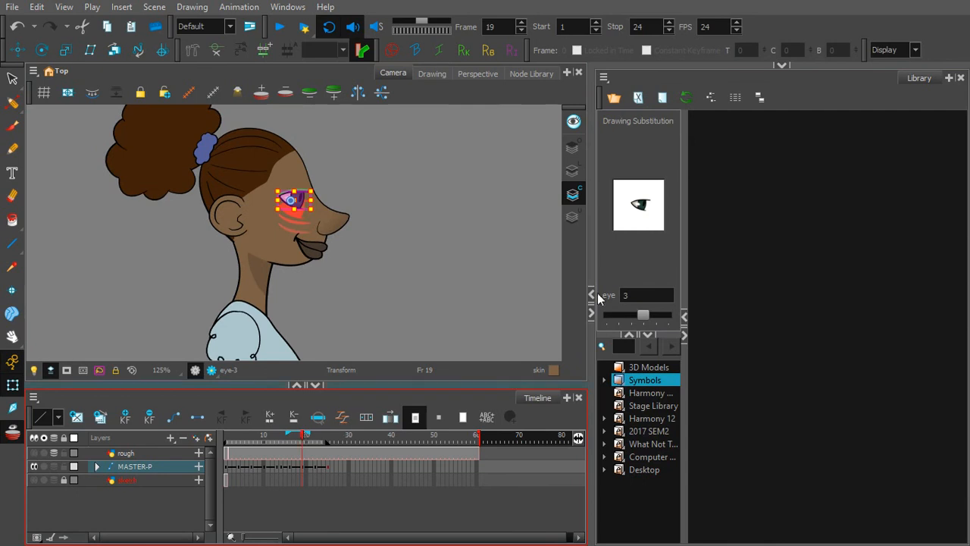
- Reopen the eye by substituting drawing 2 at frame 19, drawing 1 at frame 20 and drawing 2 at frame 21
drag(643, 314, 632, 313)
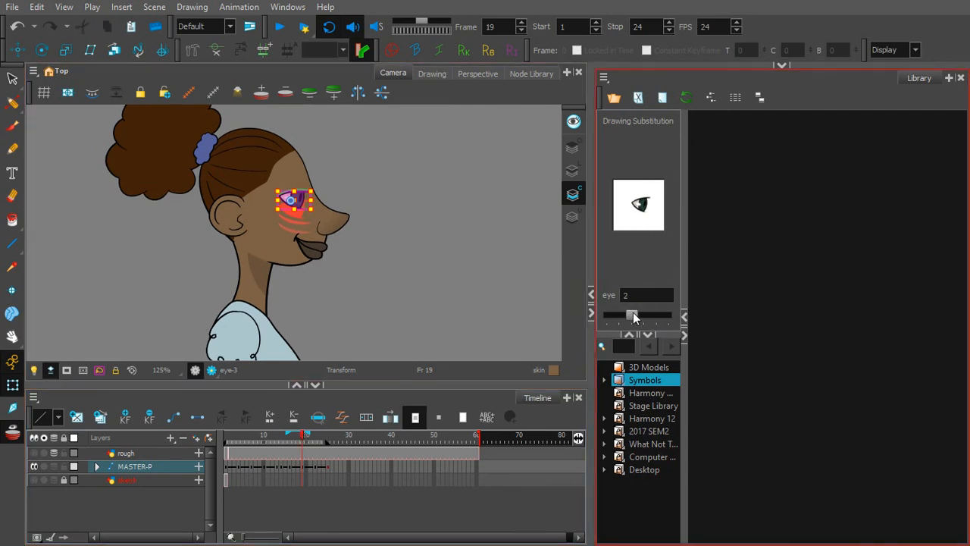
click(306, 435)
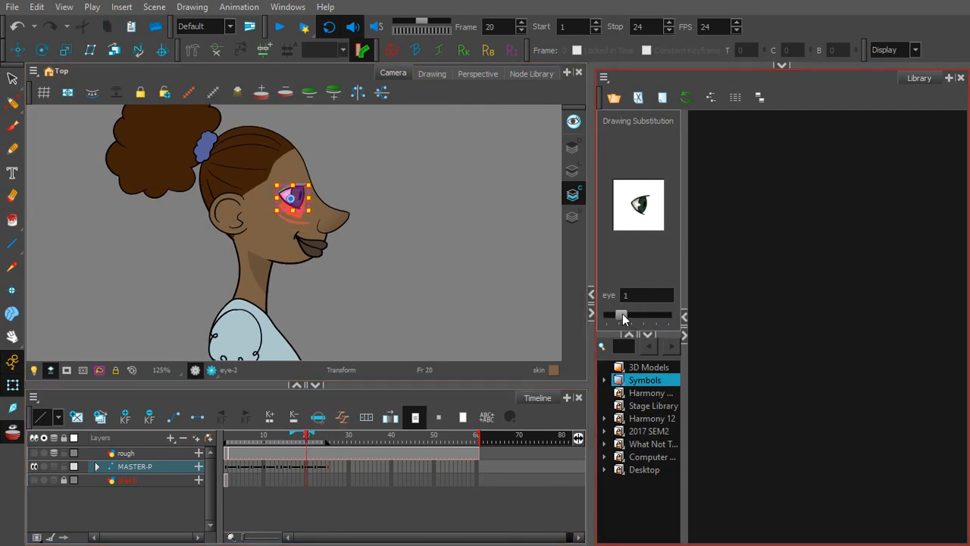
click(310, 435)
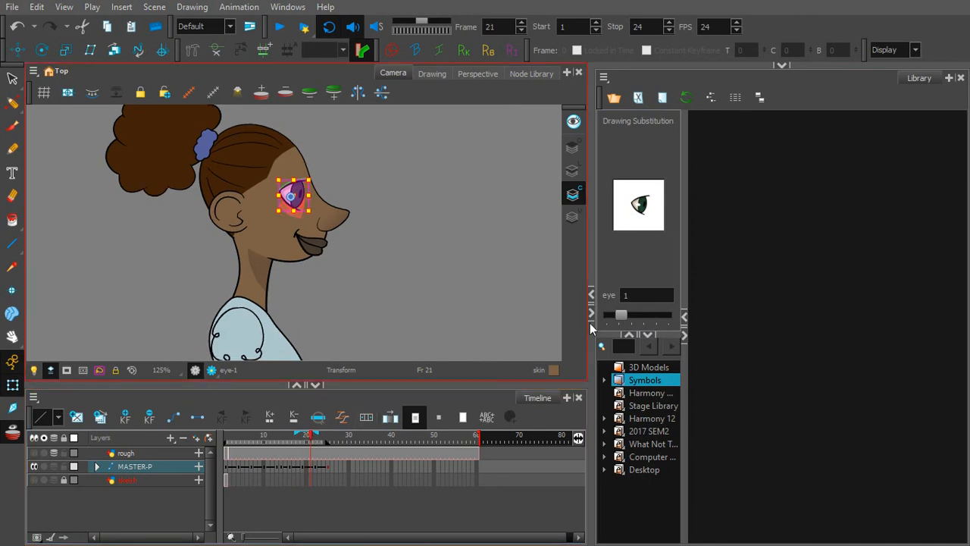
drag(622, 314, 630, 315)
click(493, 279)
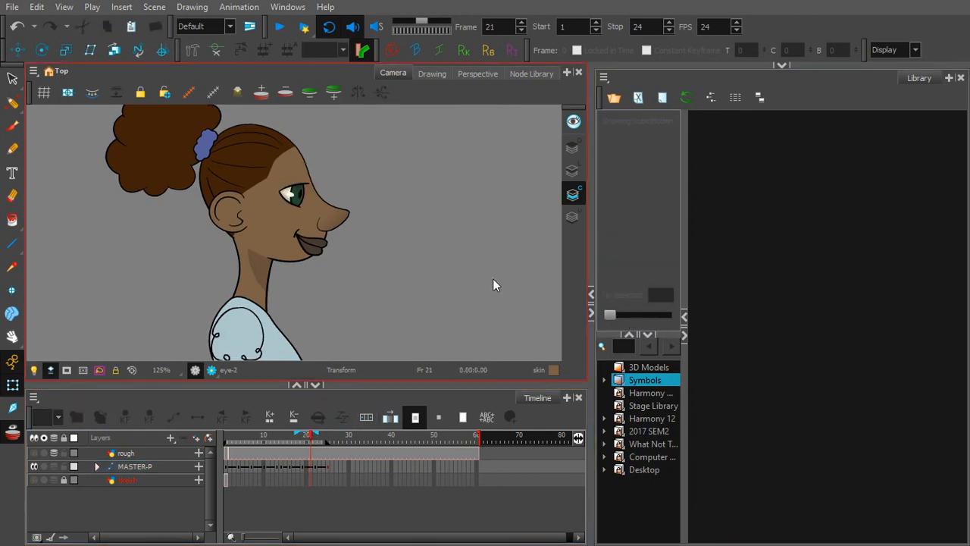
- Extend the playback range so that it stops at frame 60
key(2)
key(2)
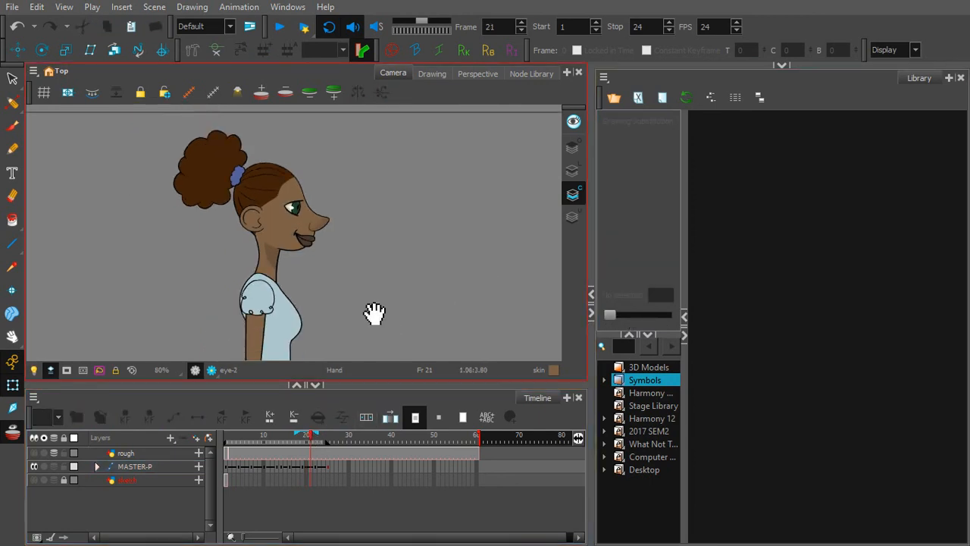
drag(374, 313, 386, 273)
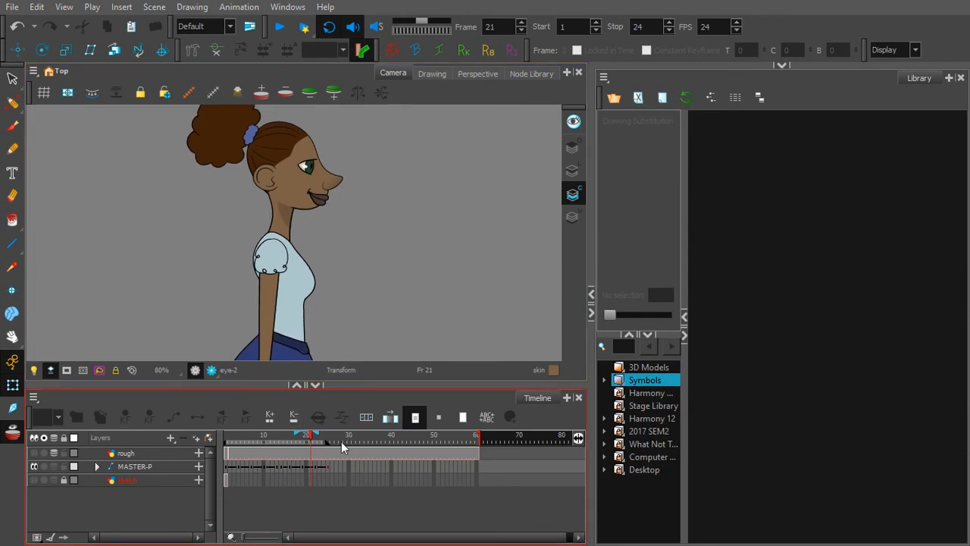
drag(327, 441, 476, 440)
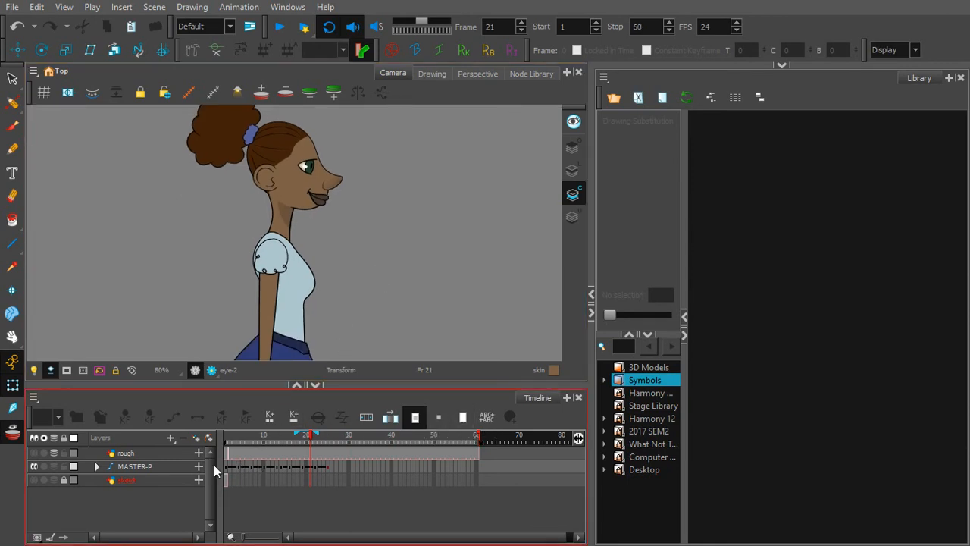
drag(225, 467, 327, 464)
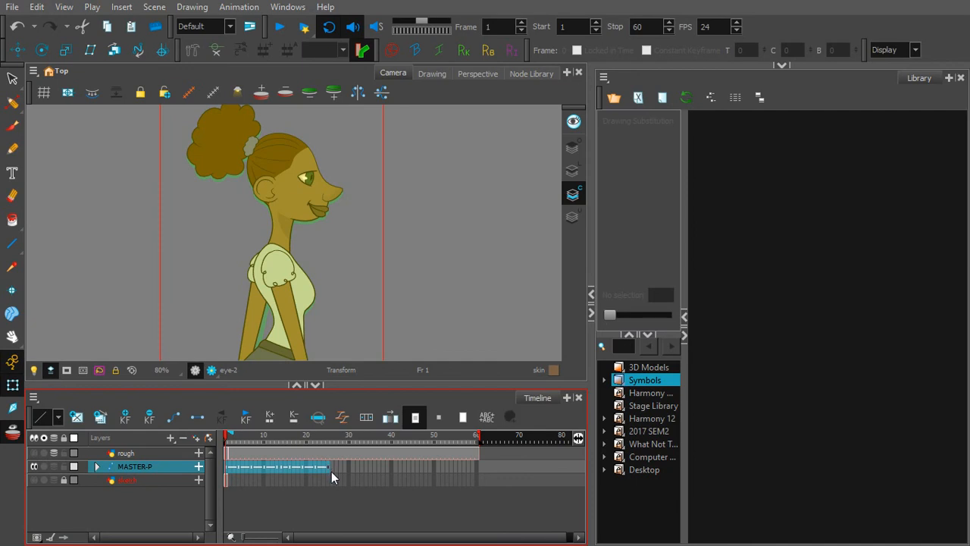
click(329, 467)
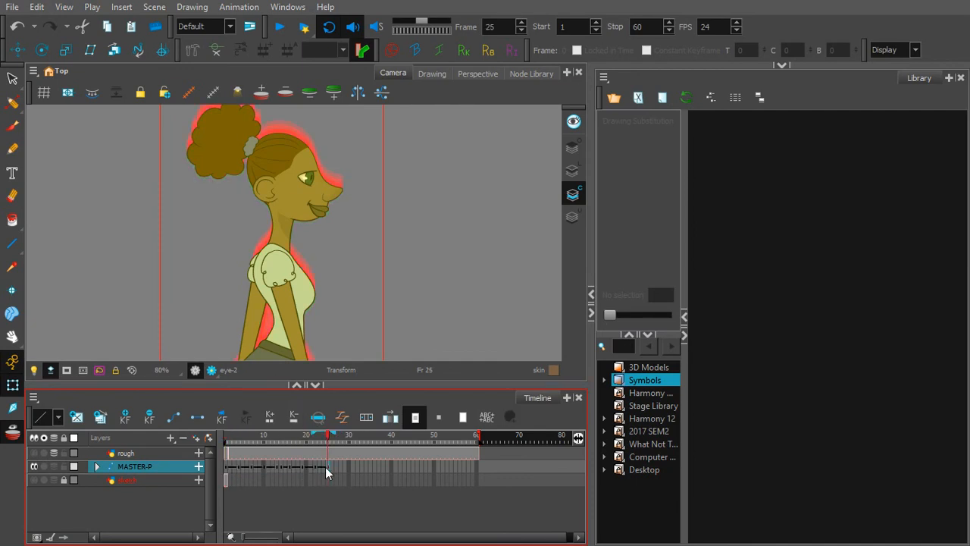
right_click(328, 465)
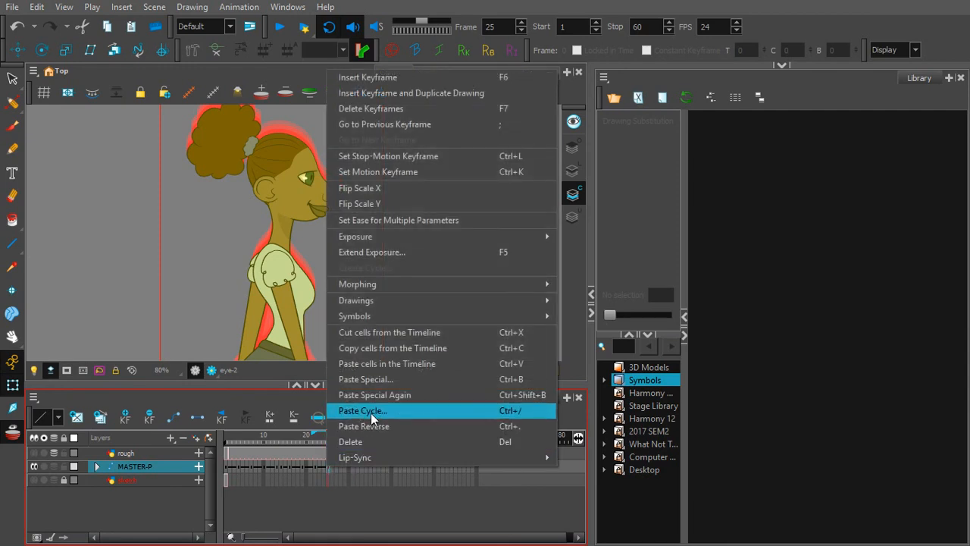
click(332, 482)
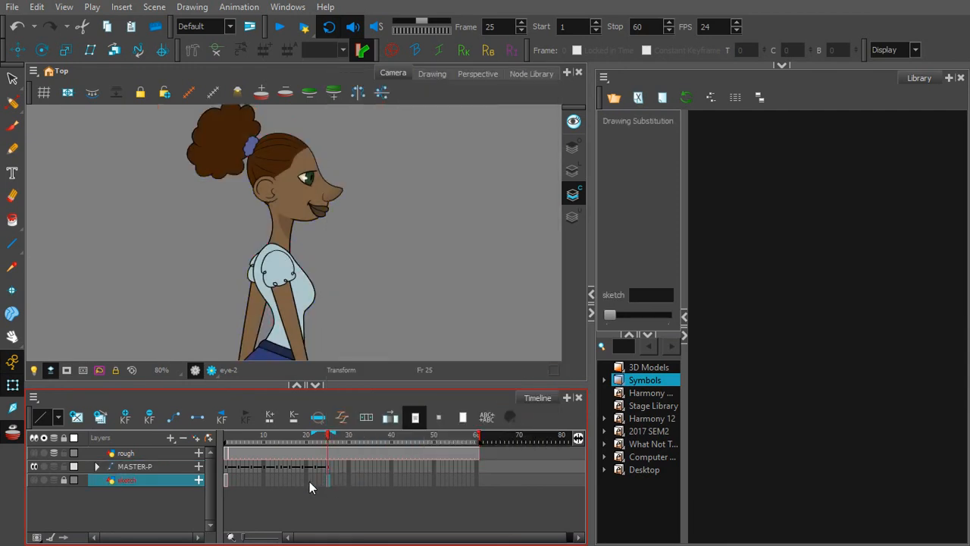
- Copy the MASTER-P walk-cycle keyframes, paste them from frame 25 and again from frame 49, and extend the scene to frame 79
drag(235, 466, 333, 466)
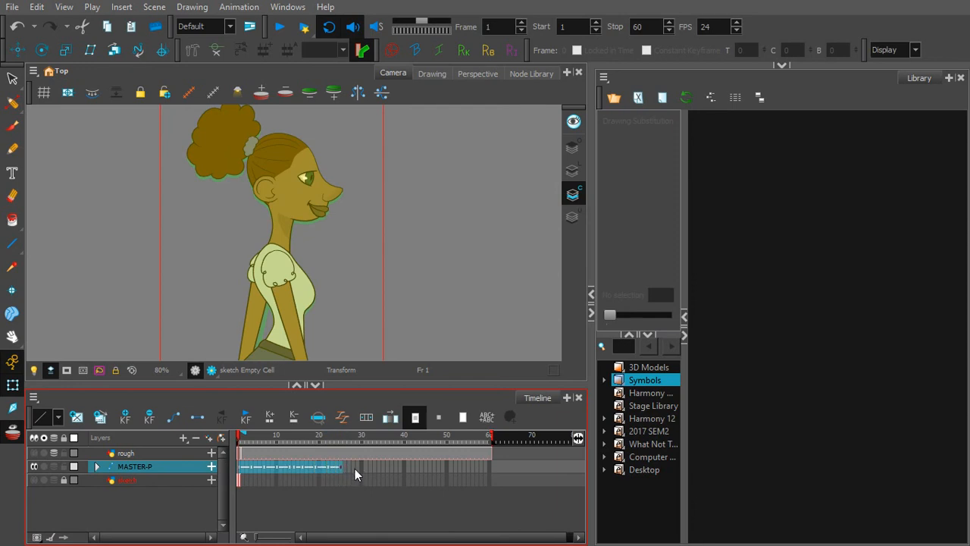
click(341, 468)
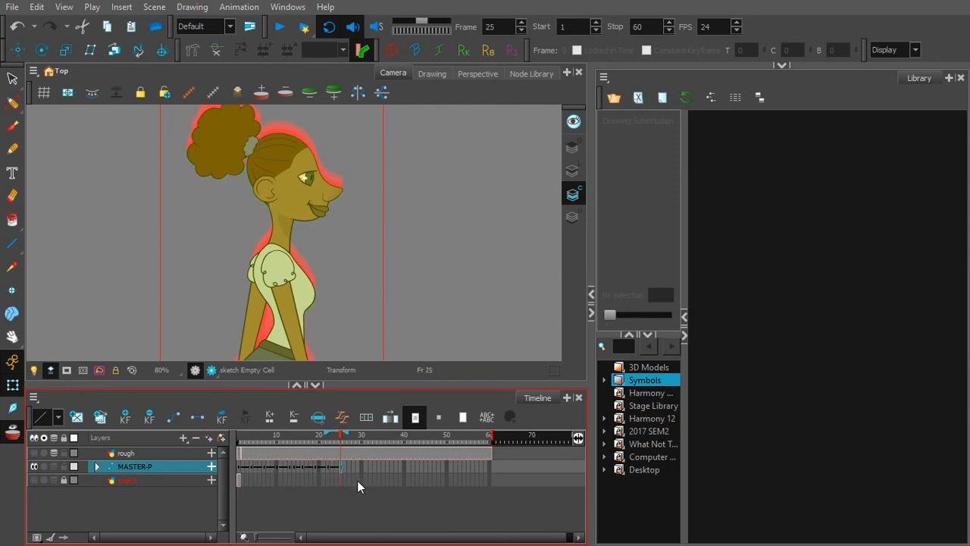
key(ctrl+v)
drag(491, 438, 568, 446)
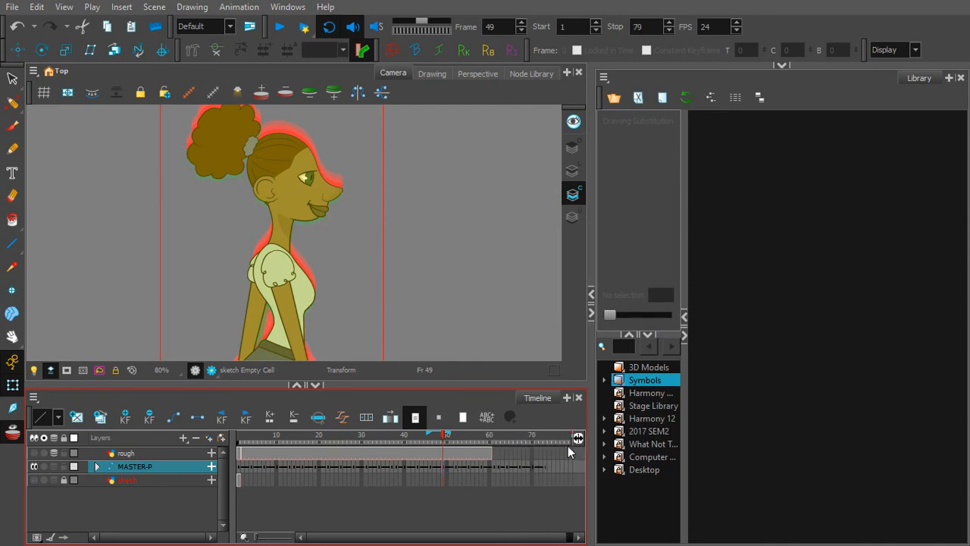
- Extend the rough layer's exposure to frame 73 and shorten the scene to end at frame 73
click(537, 452)
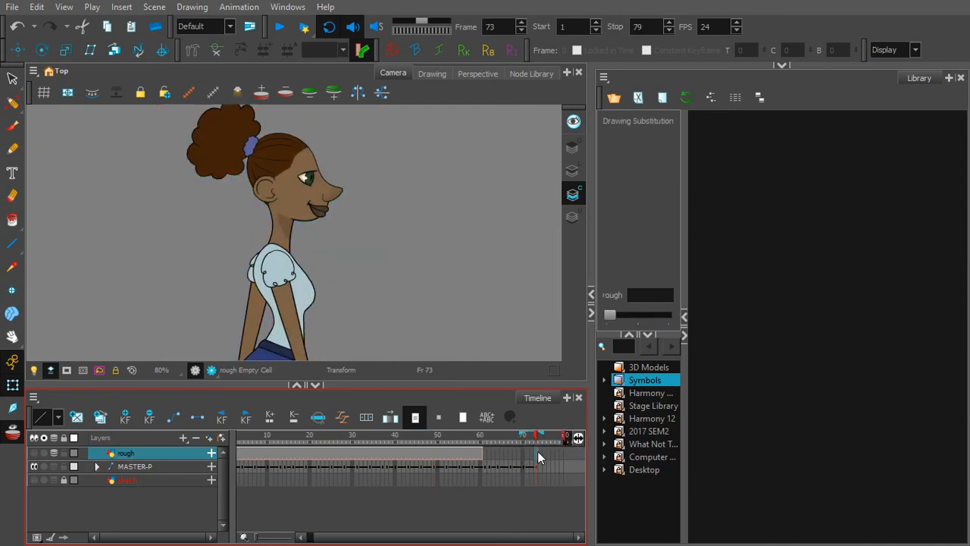
key(F5)
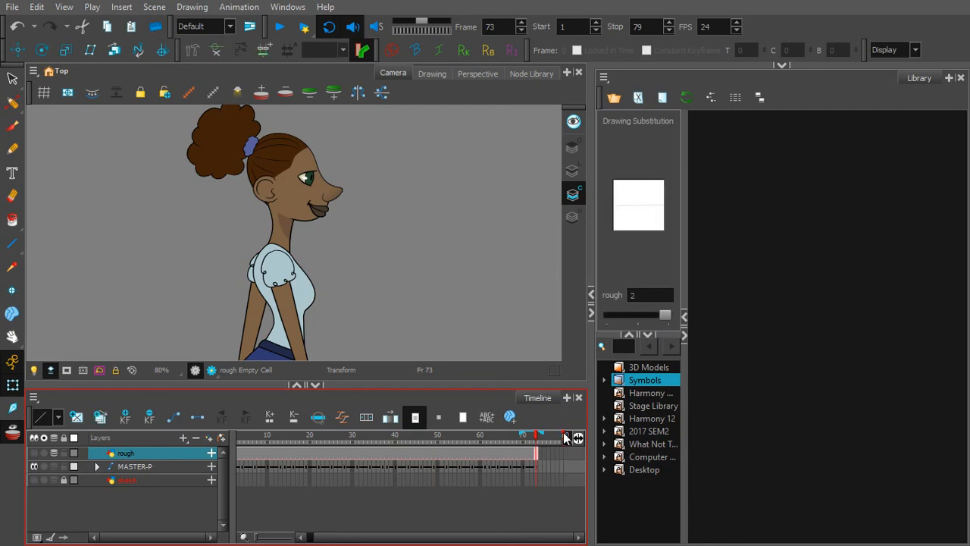
drag(565, 439, 538, 445)
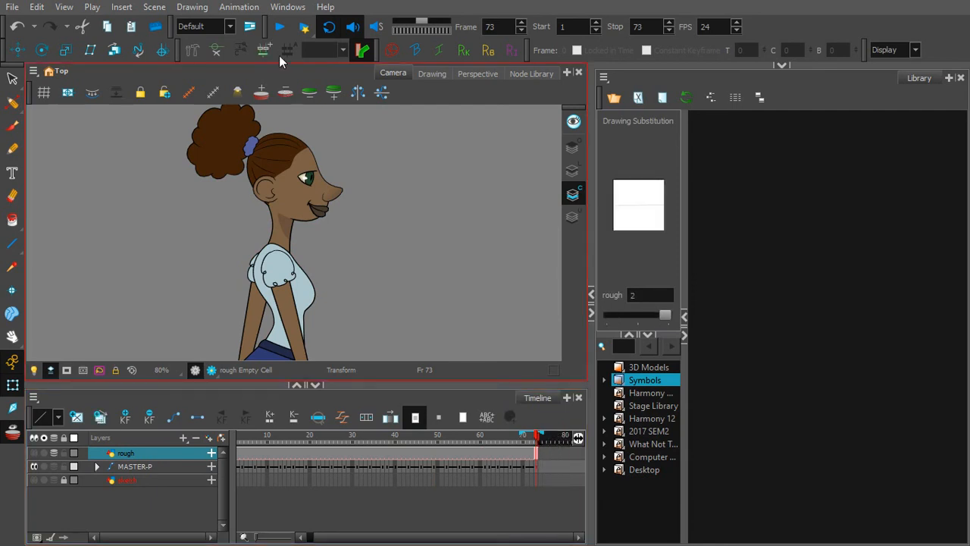
- Play back the extended walk cycle in an enlarged camera view with the drawing library hidden
click(280, 30)
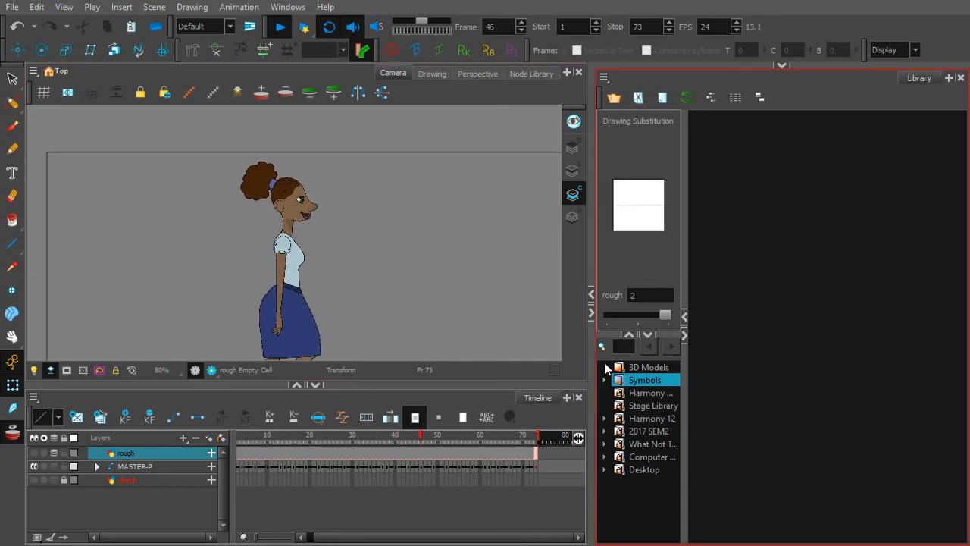
click(593, 314)
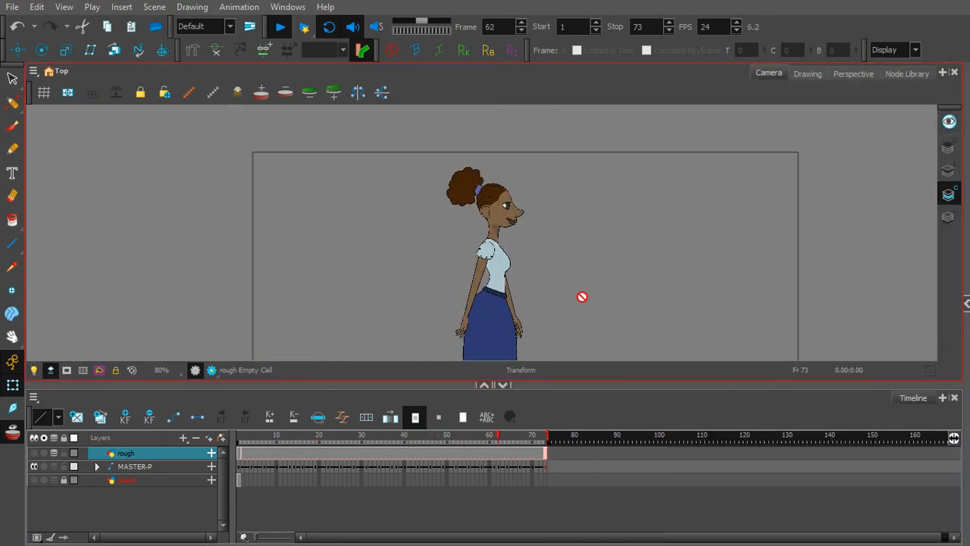
click(285, 28)
drag(557, 275, 541, 238)
key(1)
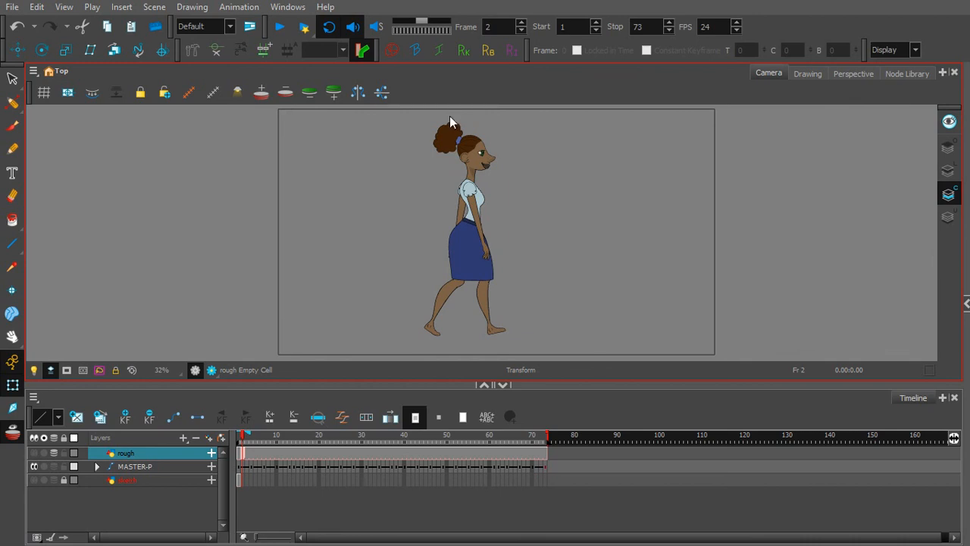
- Switch to the render preview and add a Colour-Card layer as the scene's background
click(212, 370)
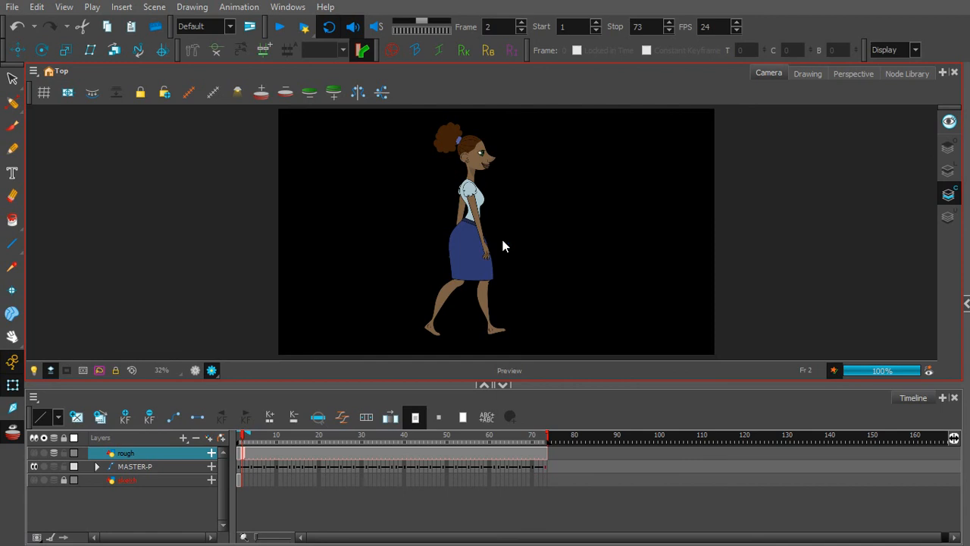
click(184, 437)
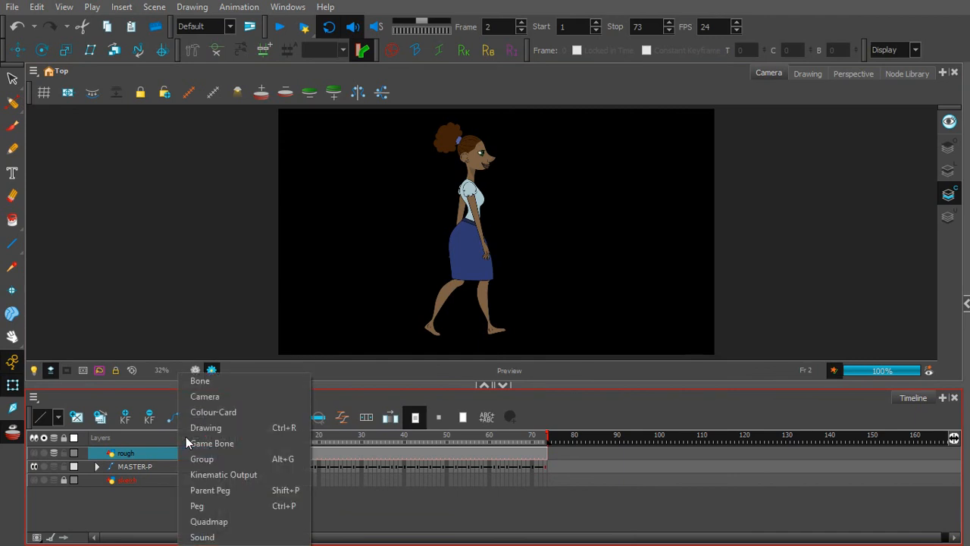
click(219, 414)
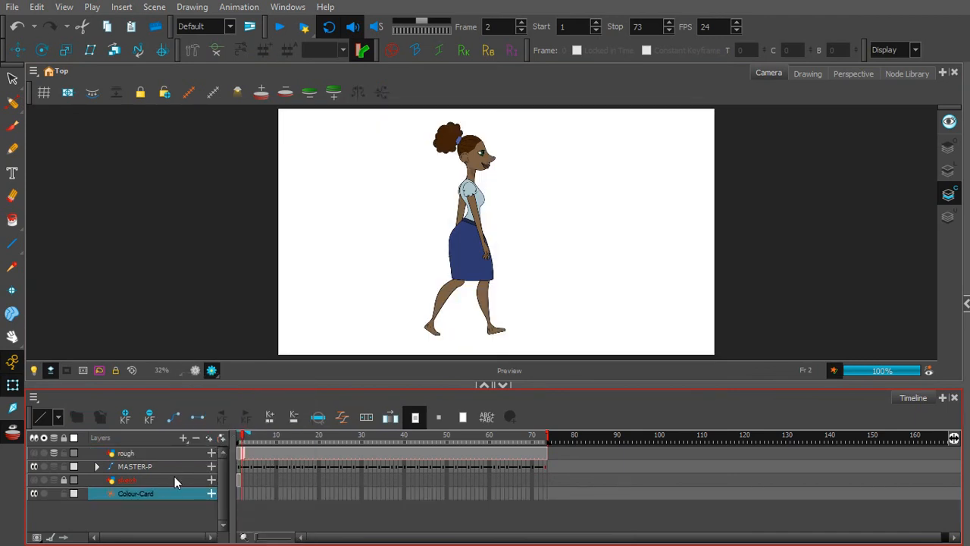
- Change the Colour-Card's colour to green with red 129, green 187 and blue 93
double_click(112, 494)
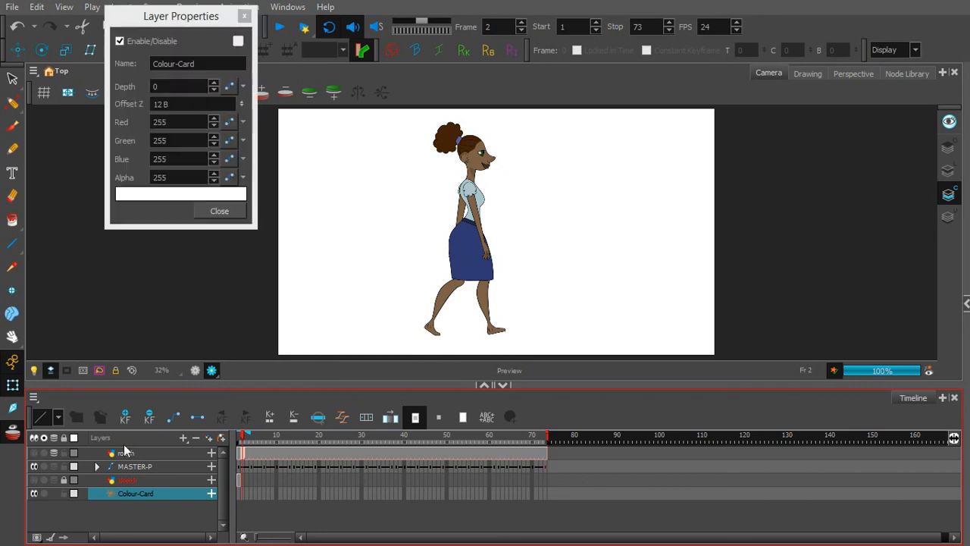
click(147, 196)
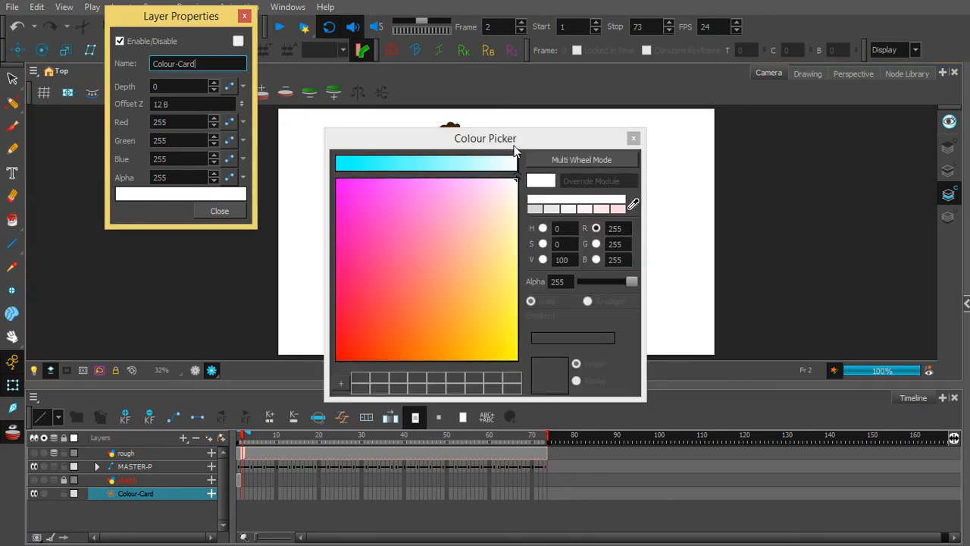
drag(527, 146, 823, 152)
drag(760, 199, 779, 223)
click(762, 297)
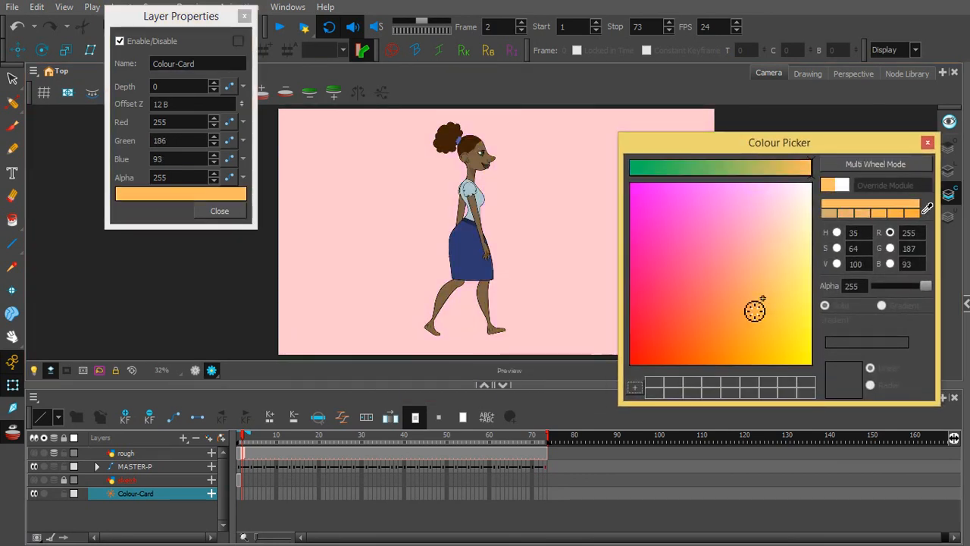
click(722, 167)
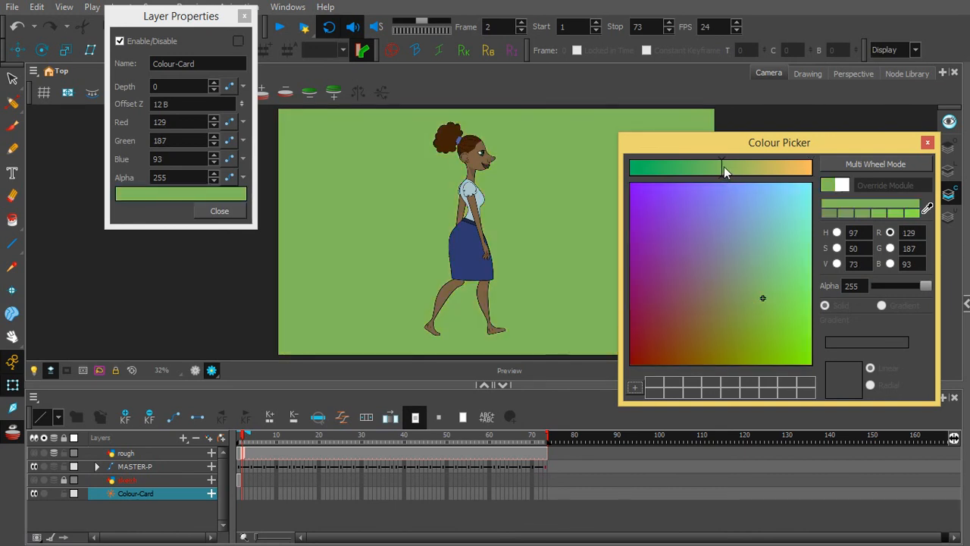
click(926, 142)
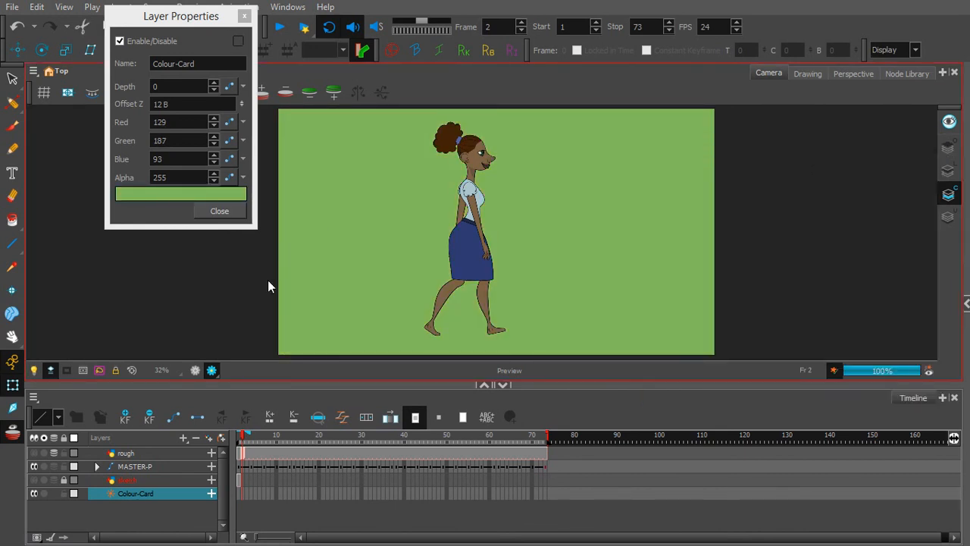
click(244, 16)
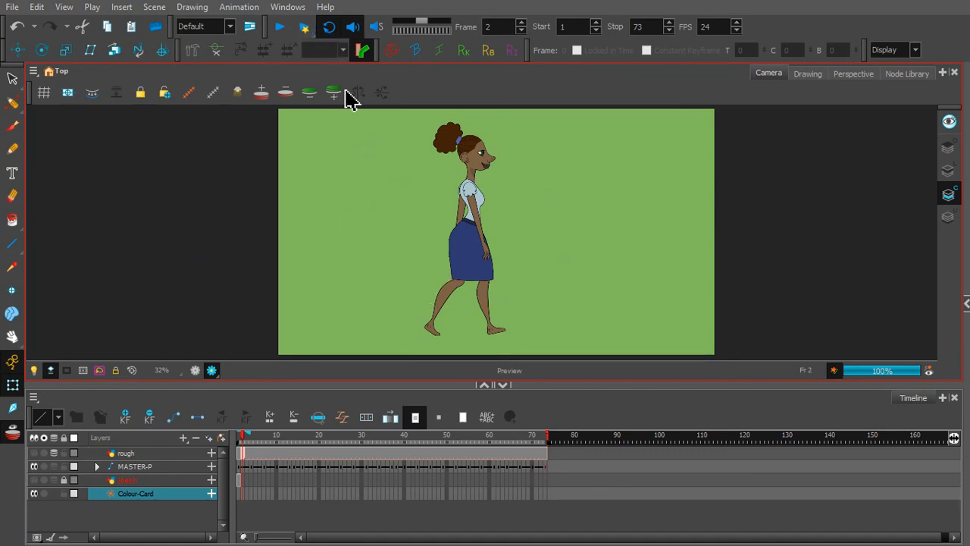
- Return from the render preview, play the walk cycle and mask the area outside the camera frame
click(193, 369)
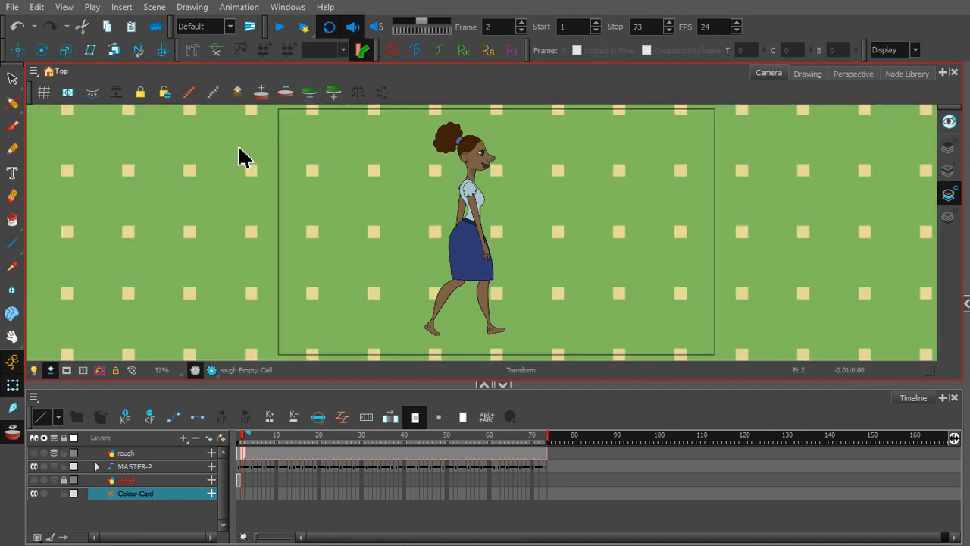
click(280, 27)
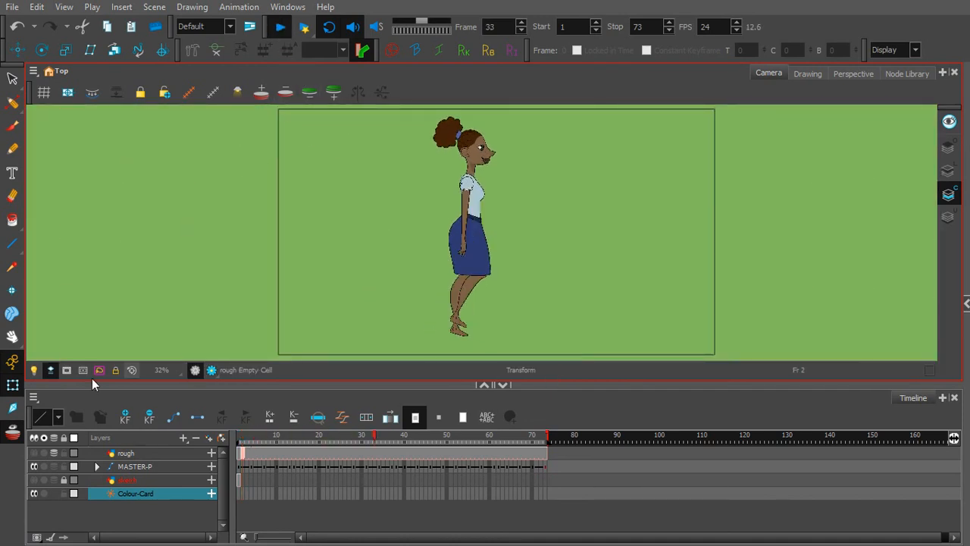
click(66, 370)
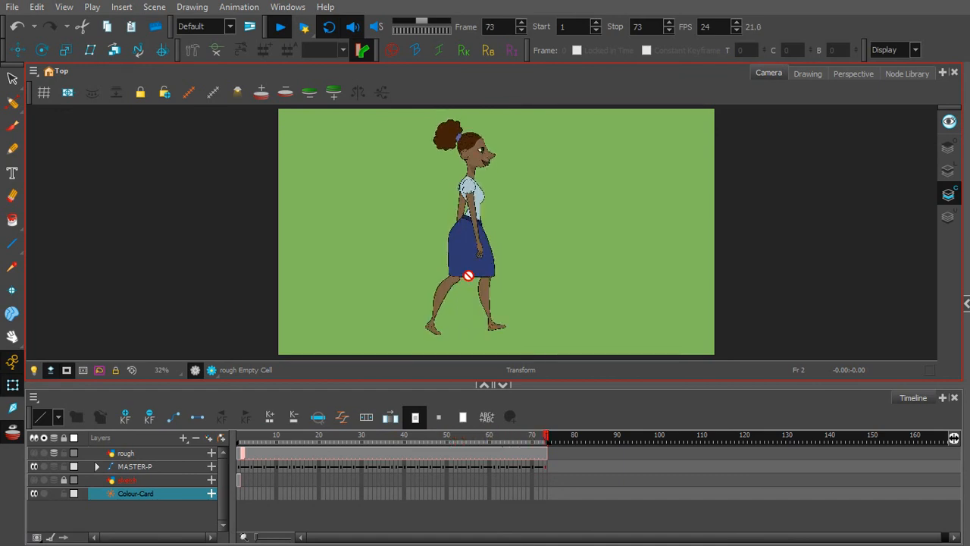
click(413, 259)
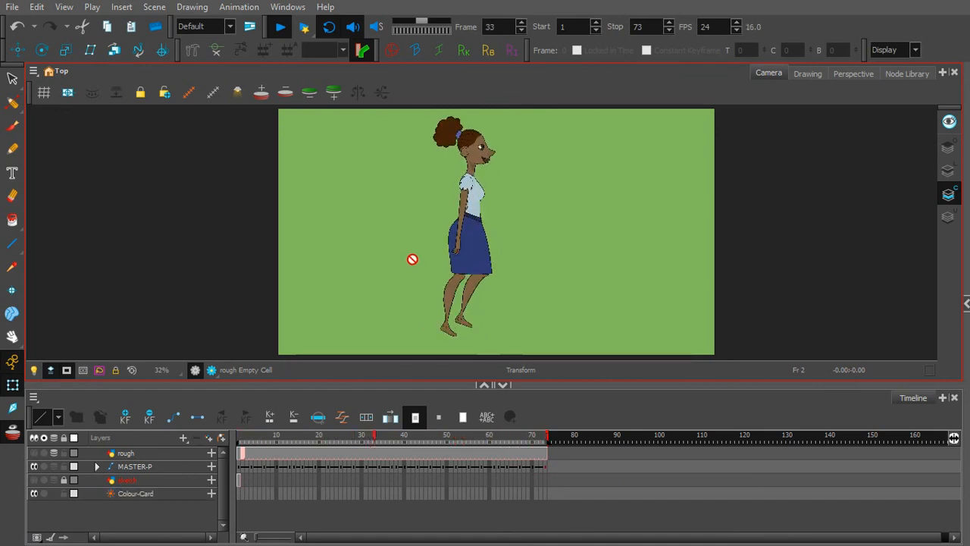
- Exit full-screen mode while the walk cycle keeps playing
click(36, 7)
click(64, 8)
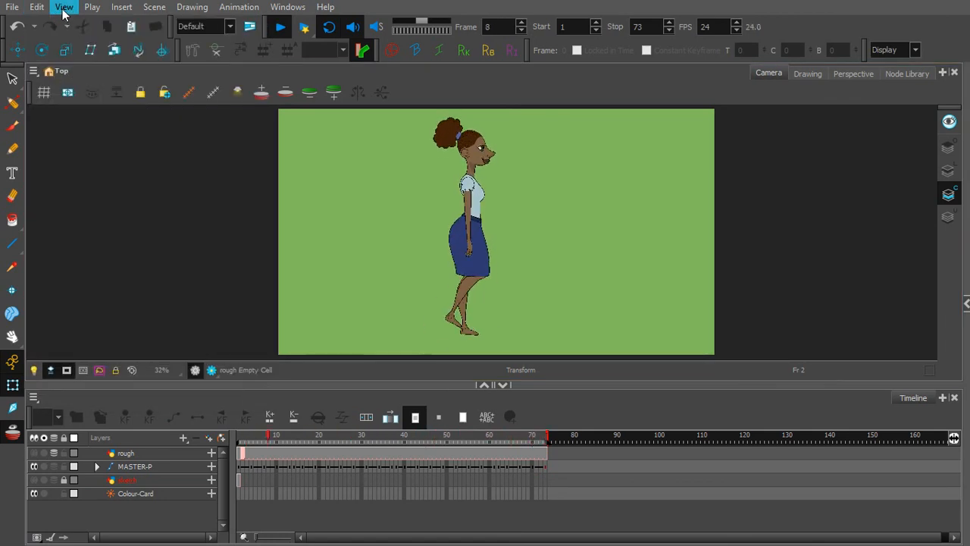
click(63, 9)
click(64, 23)
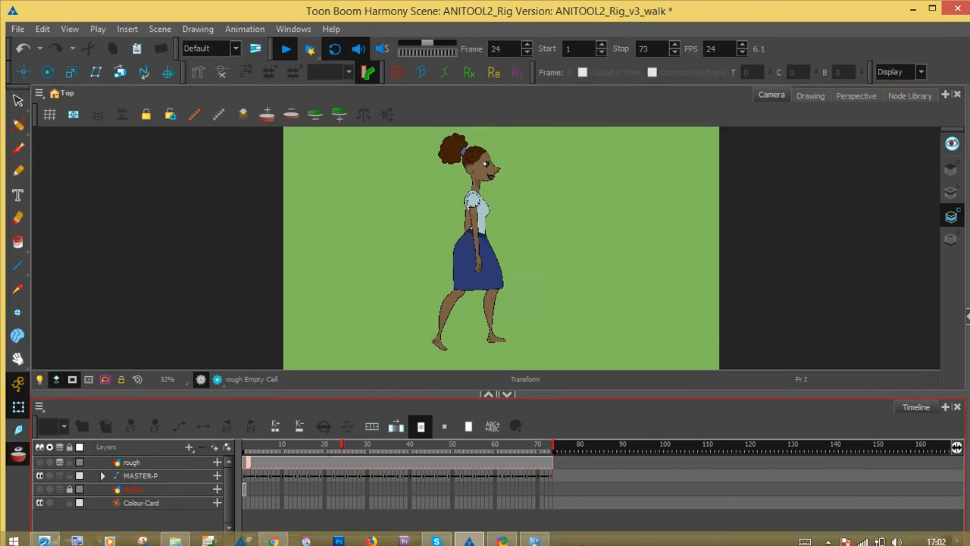